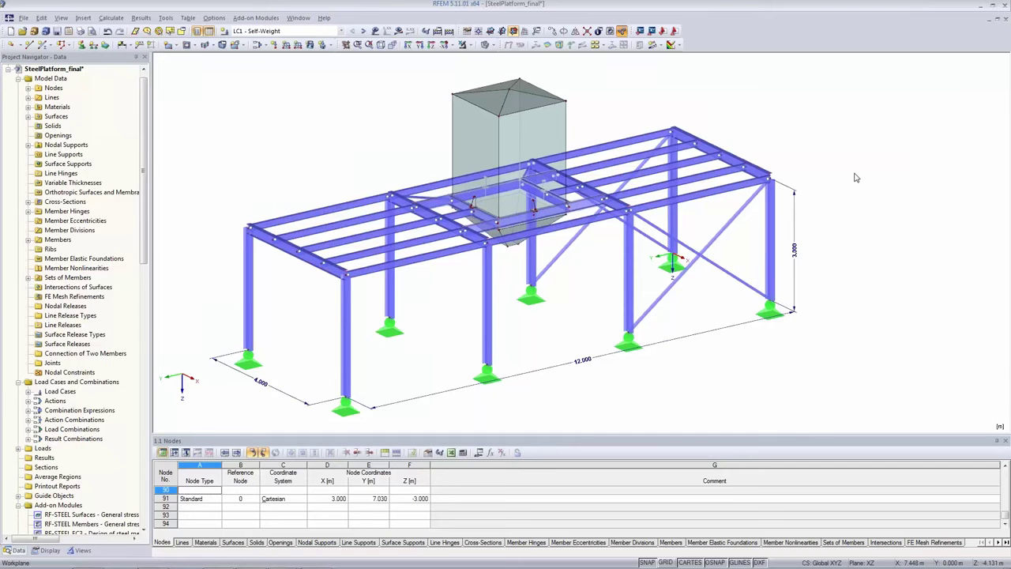
Switch from the finished platform model in RFEM to RSTAB.
key("super")
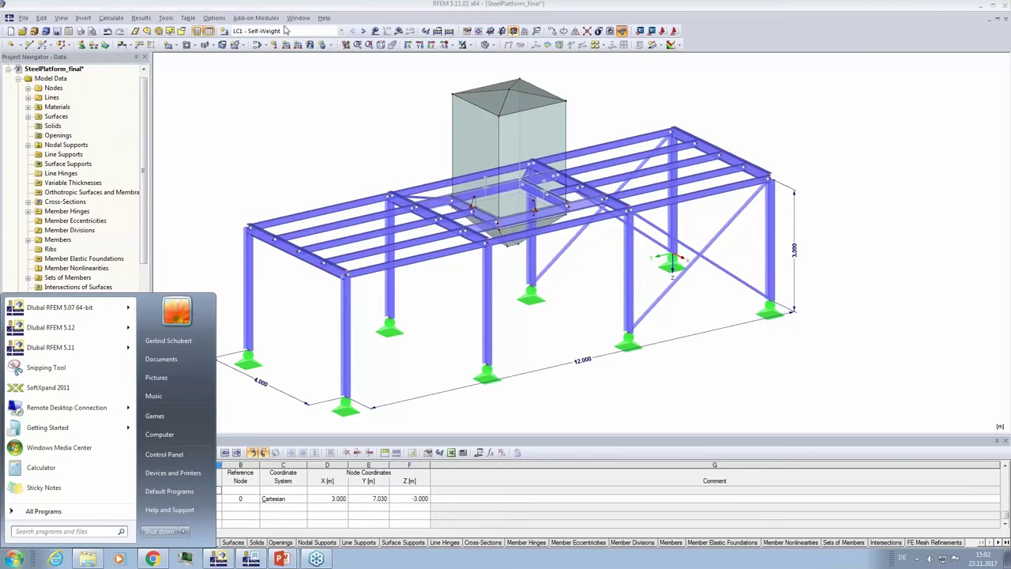
key("Escape")
key("alt+Tab")
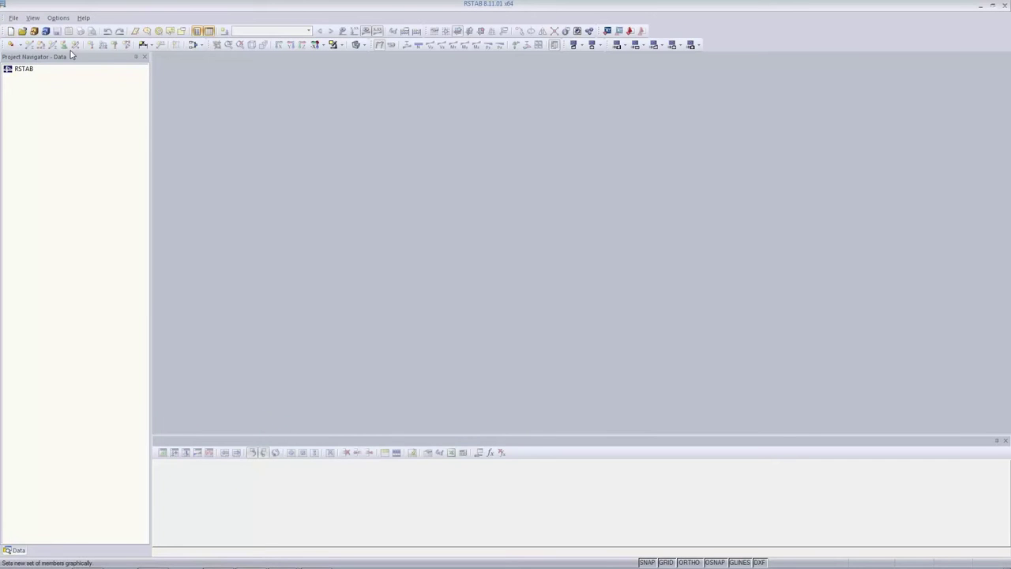
Create a new 3D model named SteelPlatform in the Examples project, using EN 1990 with the CEN national annex.
left_click(11, 31)
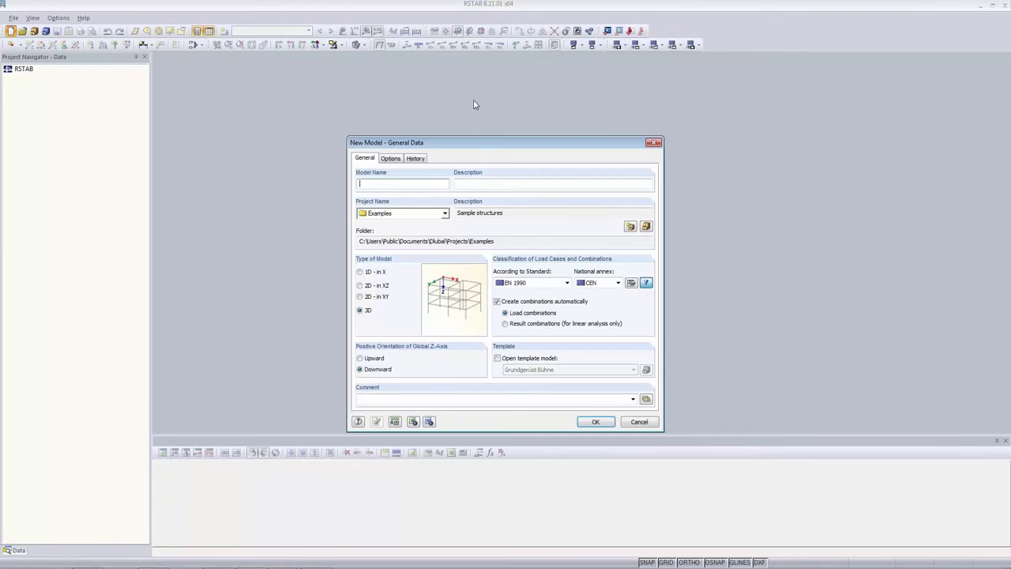
left_click_drag(474, 145, 480, 124)
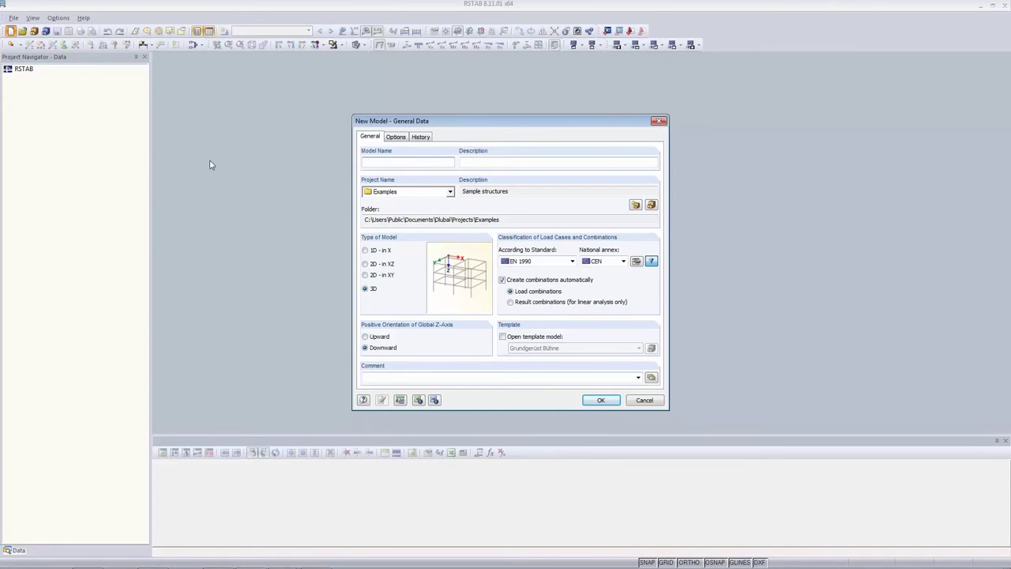
left_click(372, 162)
type("SteelPlatform")
left_click(609, 262)
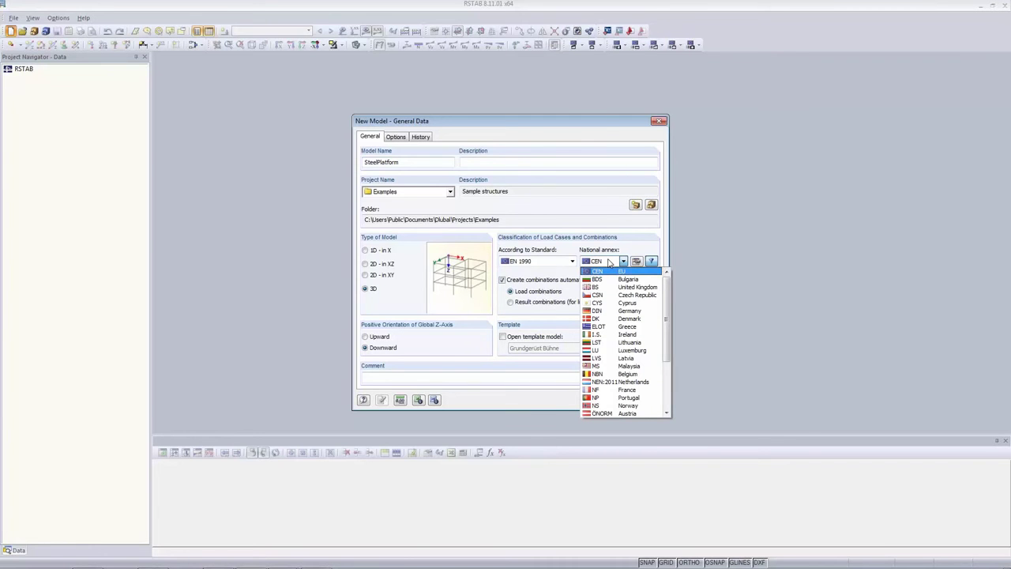
left_click(609, 262)
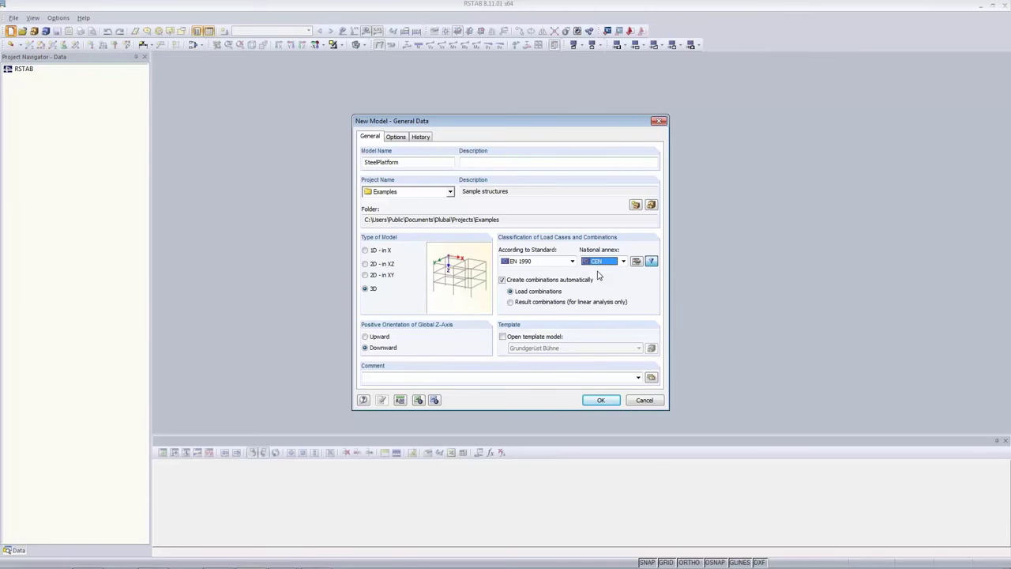
left_click(602, 401)
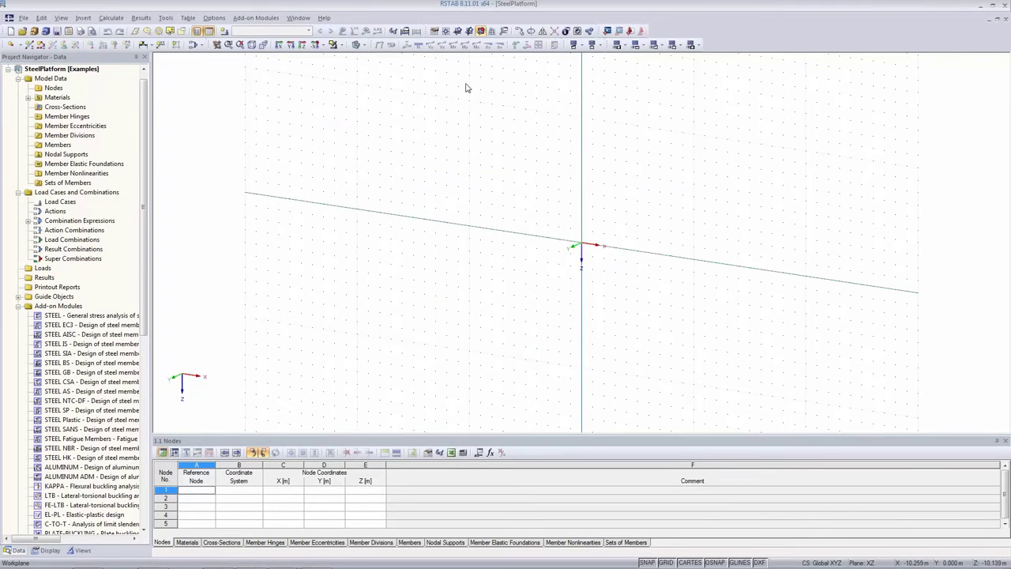
Set the work plane's number of grid points to adjust dynamically to the model size, keeping 1.000 m point spacing.
middle_click_drag(595, 262, 467, 323)
mouse_move(487, 563)
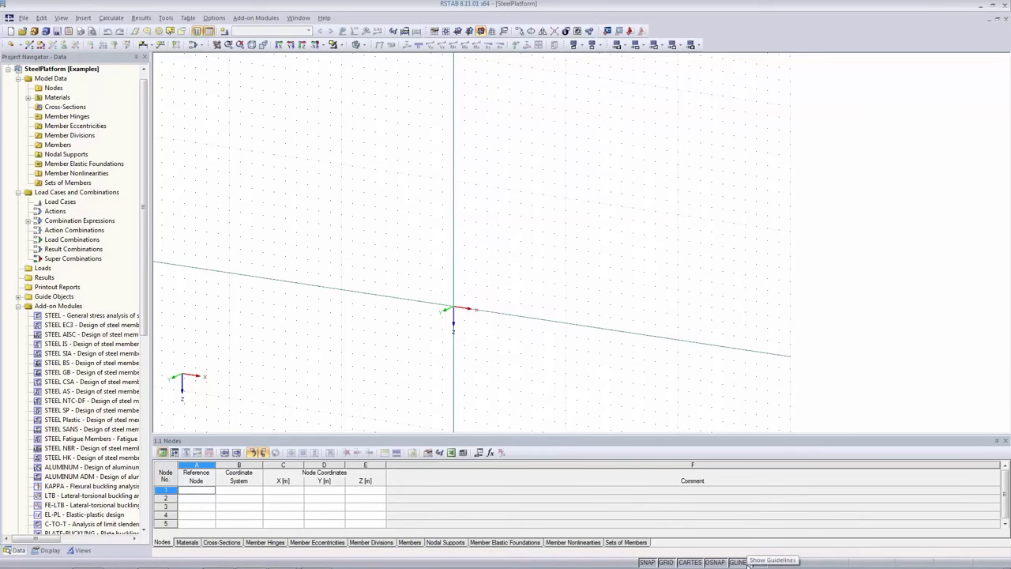
left_click(168, 19)
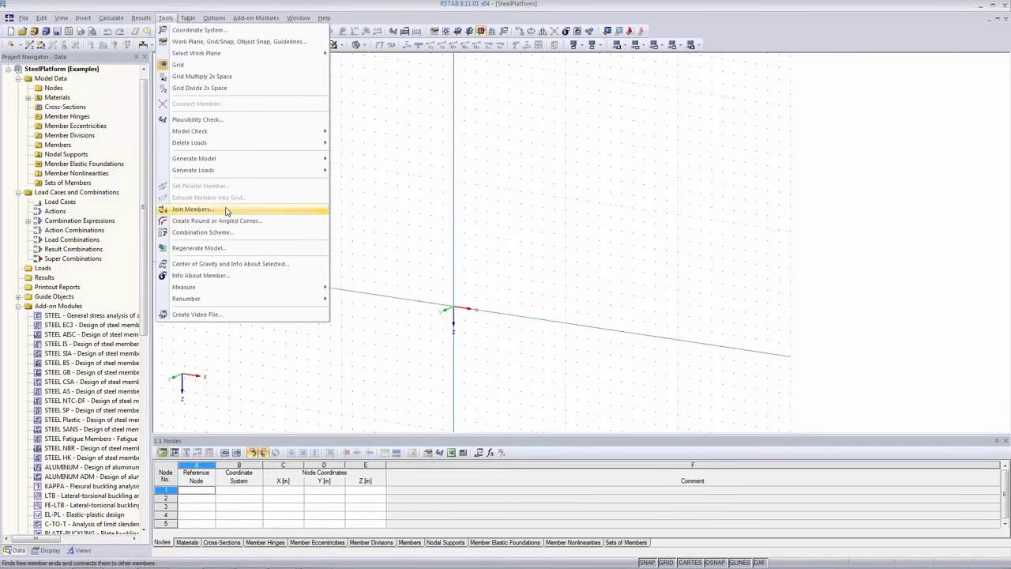
mouse_move(222, 54)
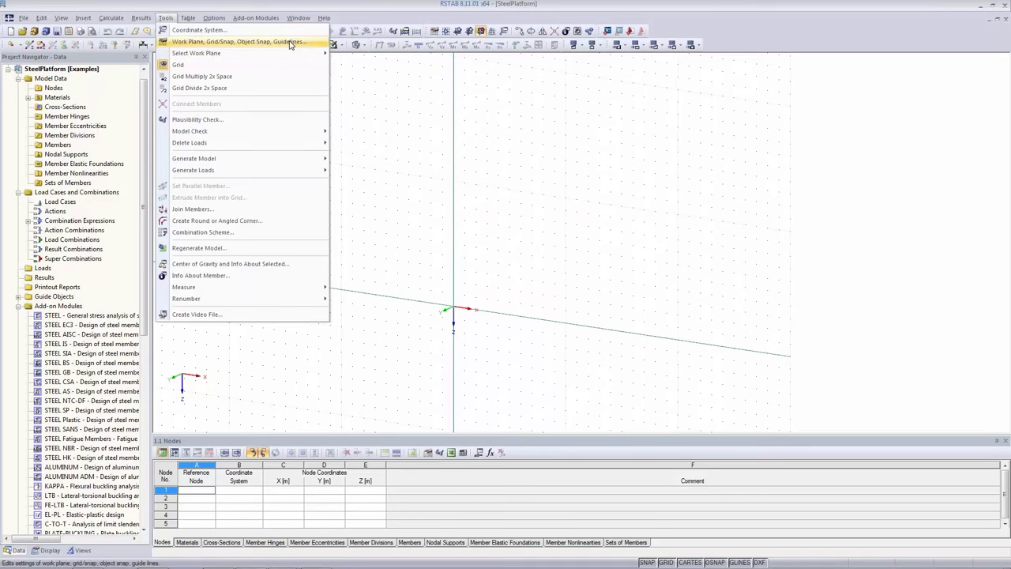
left_click(290, 44)
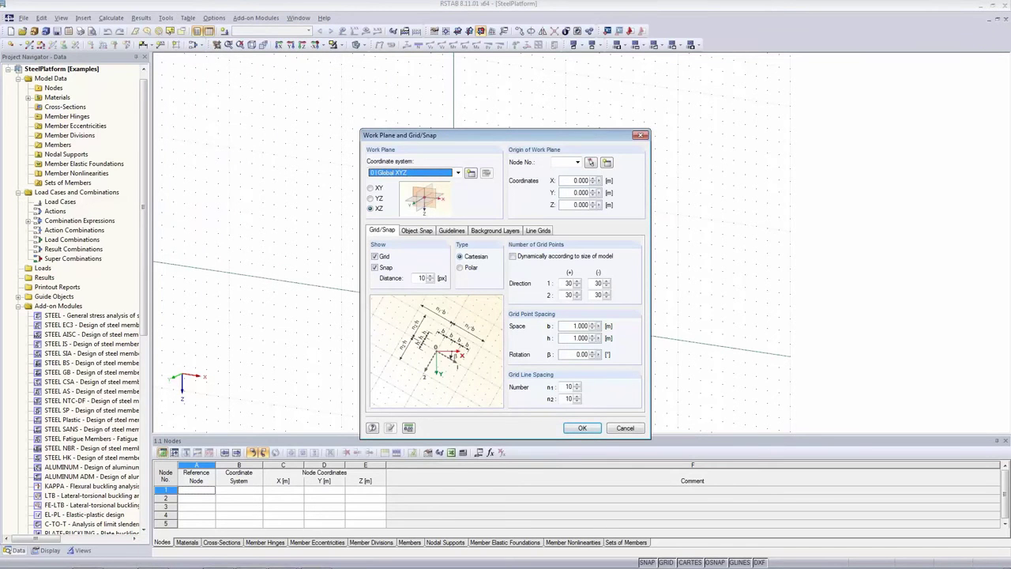
left_click(566, 338)
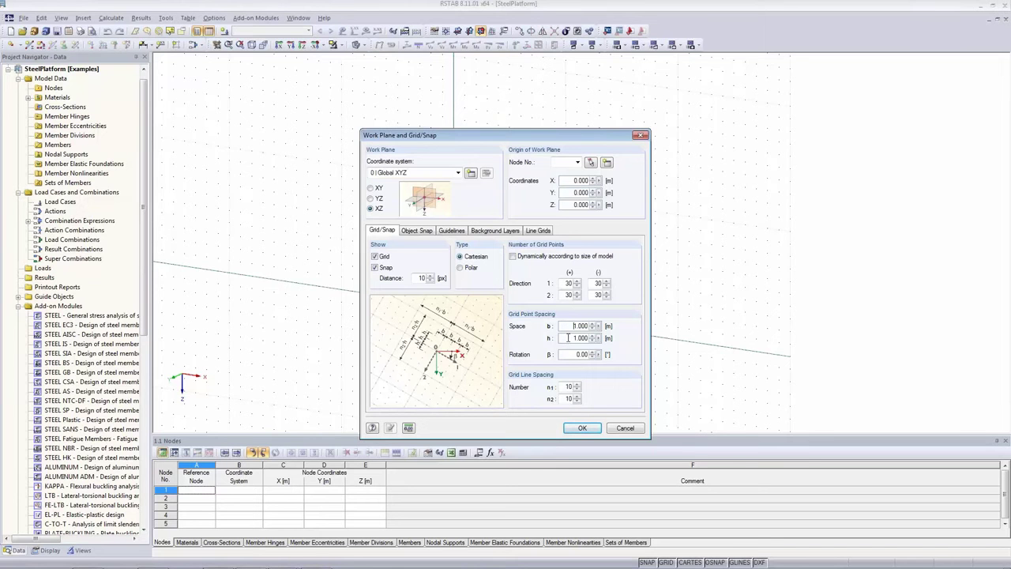
key("Tab")
left_click(520, 261)
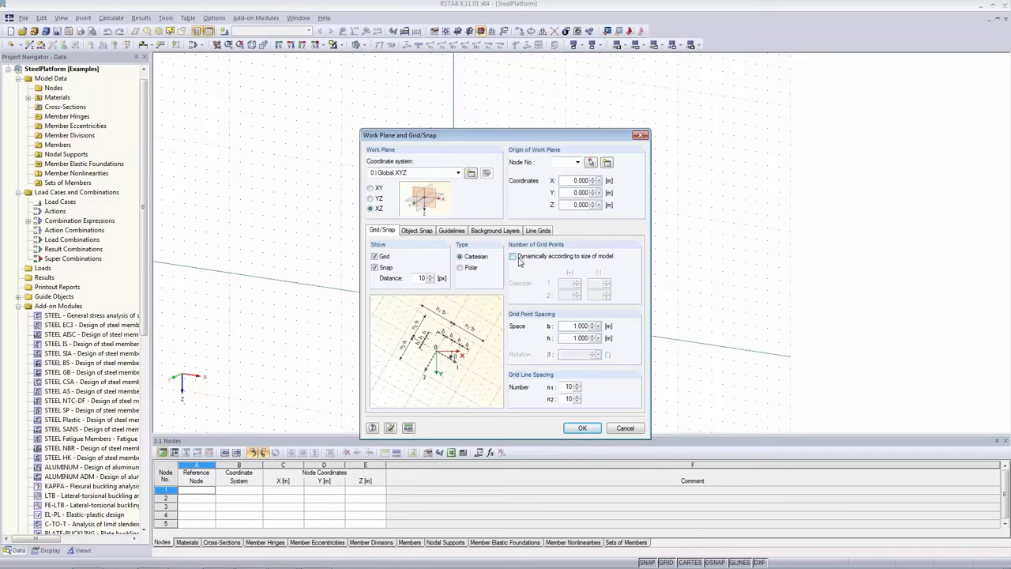
left_click(584, 428)
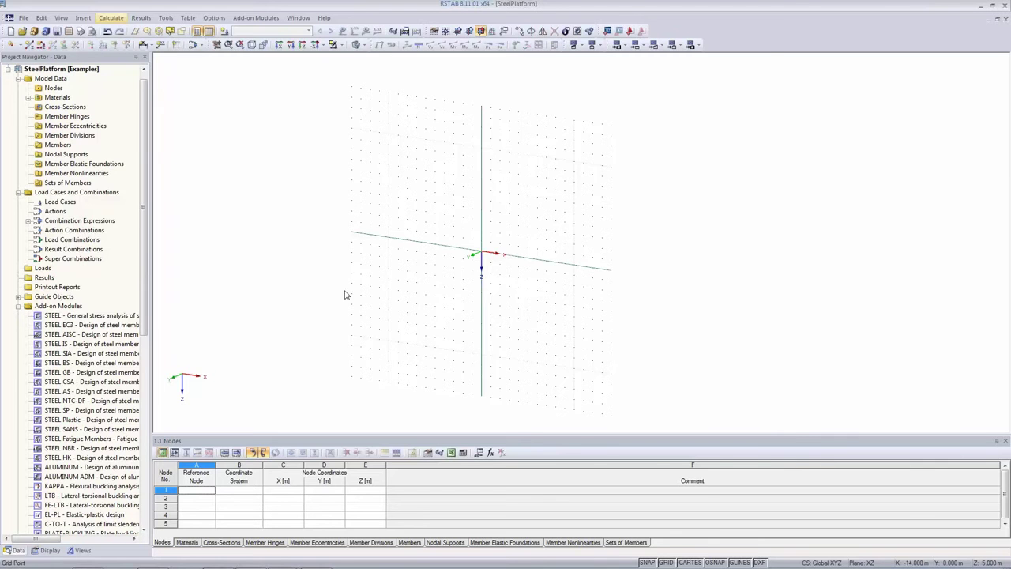
Start a new beam member and choose the rolled I-section IPE 220 from the EN standard group for its new cross-section.
left_click(41, 45)
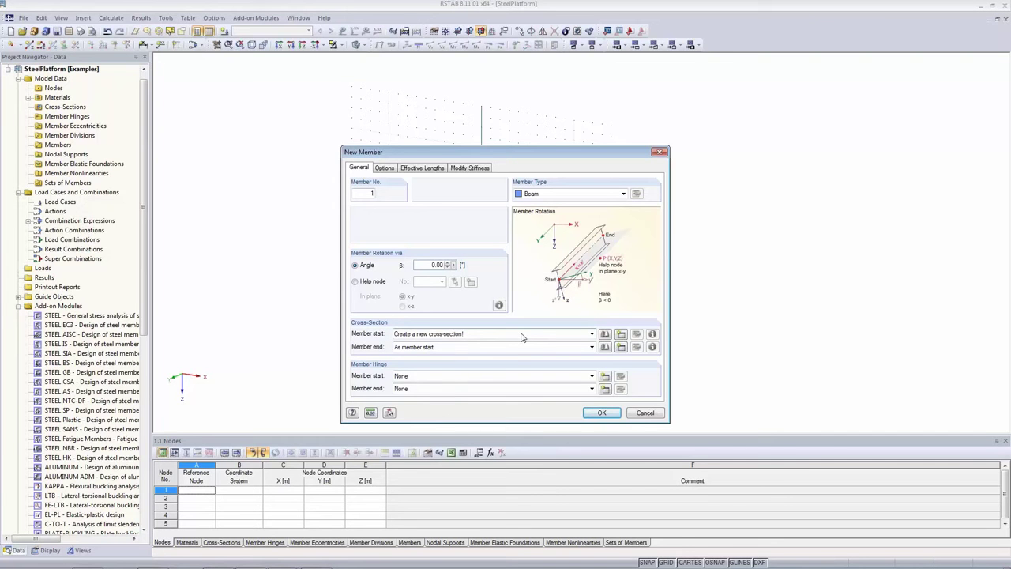
left_click(621, 335)
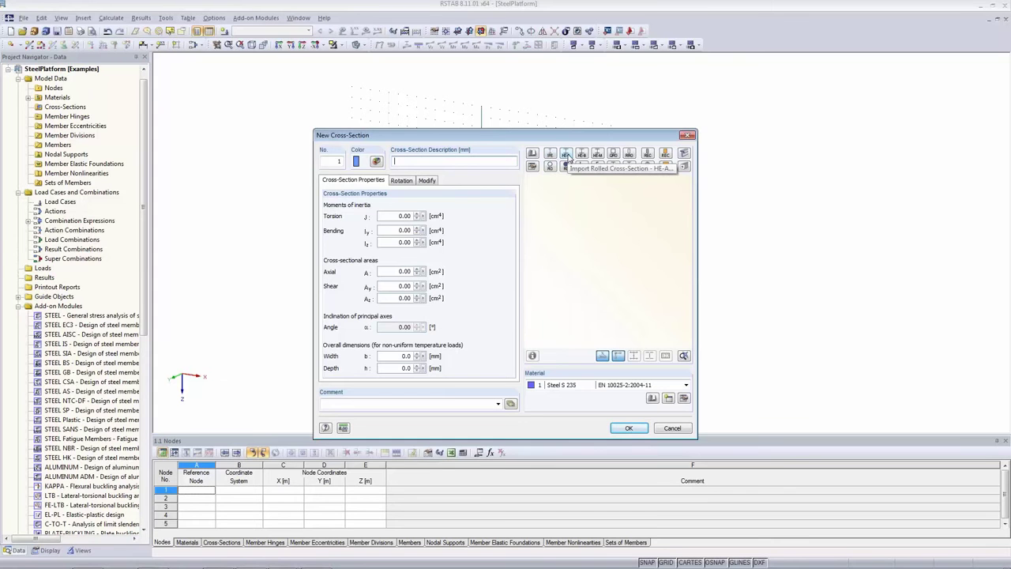
left_click(536, 156)
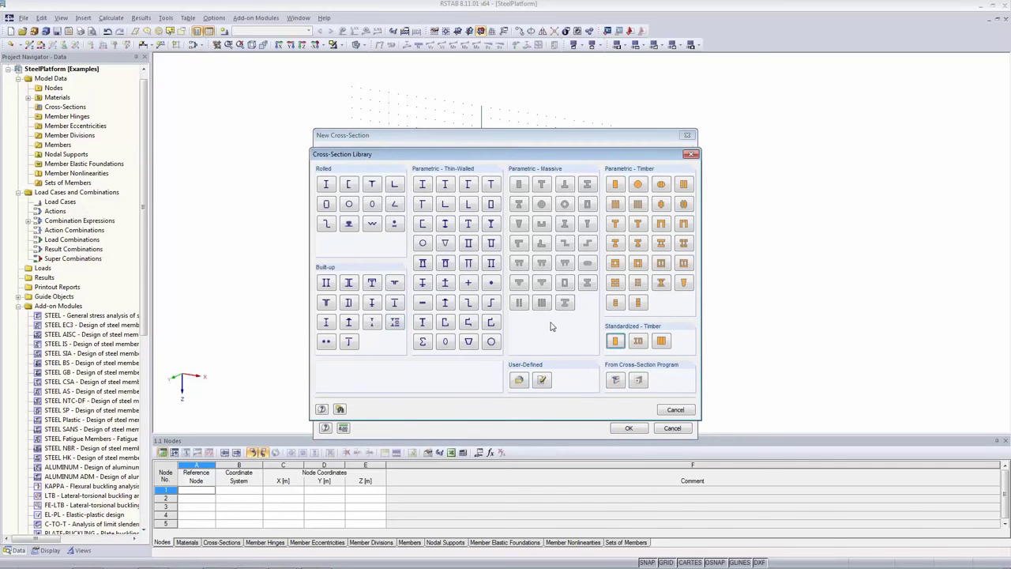
left_click(325, 185)
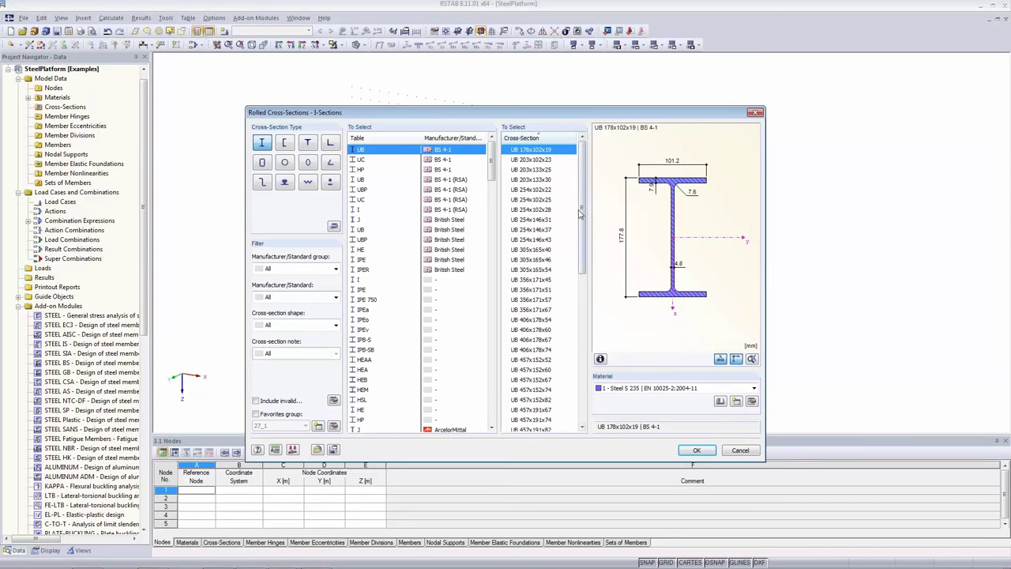
mouse_move(582, 211)
left_mouse_down()
mouse_move(584, 361)
mouse_move(585, 210)
left_mouse_up()
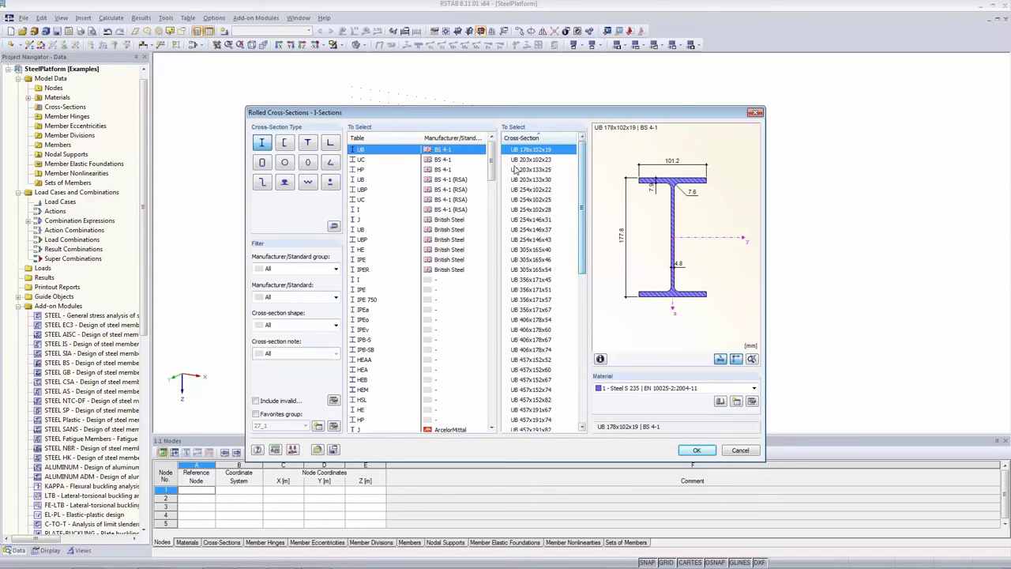
mouse_move(492, 162)
left_mouse_down()
mouse_move(491, 272)
mouse_move(491, 158)
left_mouse_up()
left_click(300, 269)
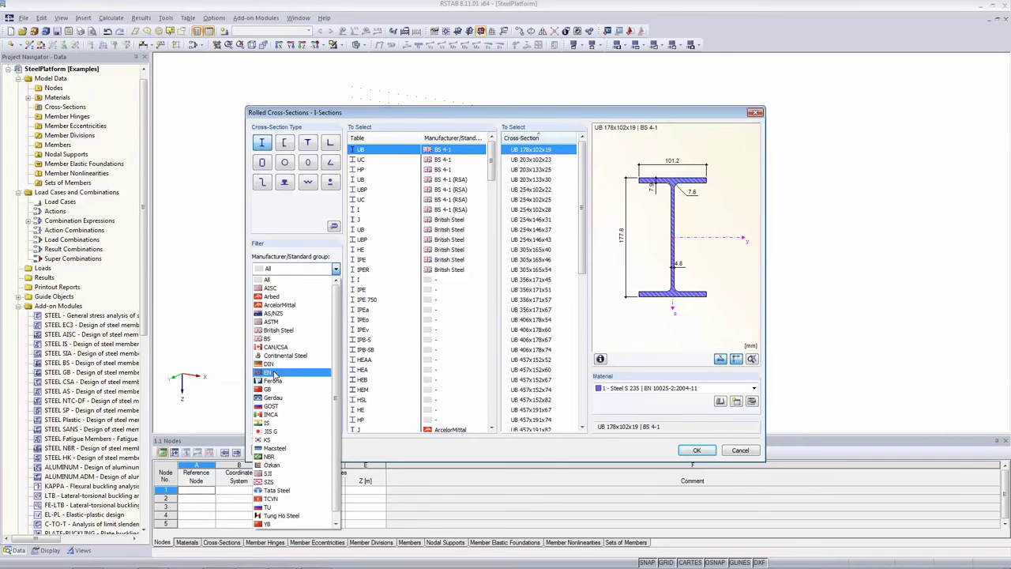
left_click(274, 372)
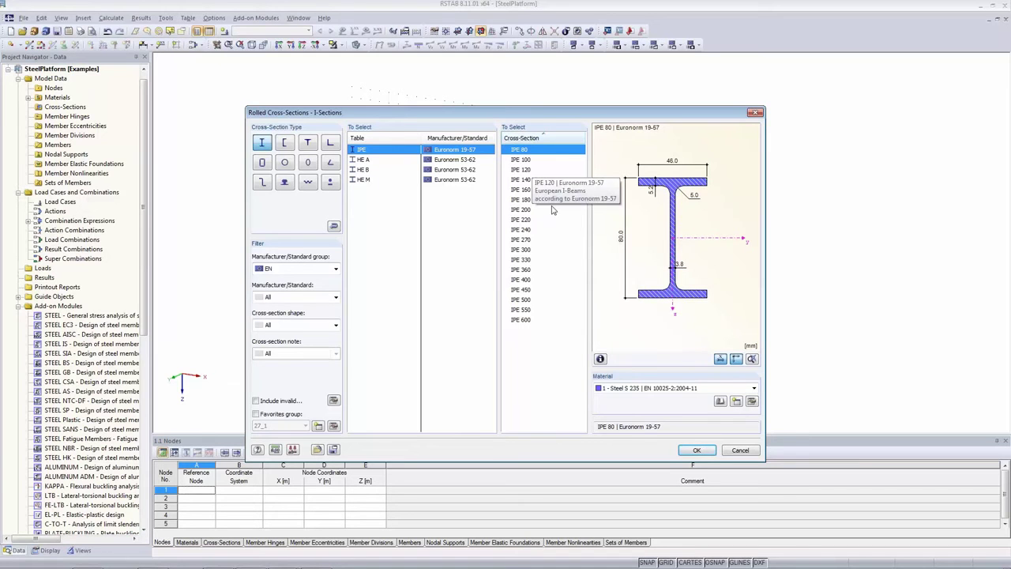
left_click(528, 219)
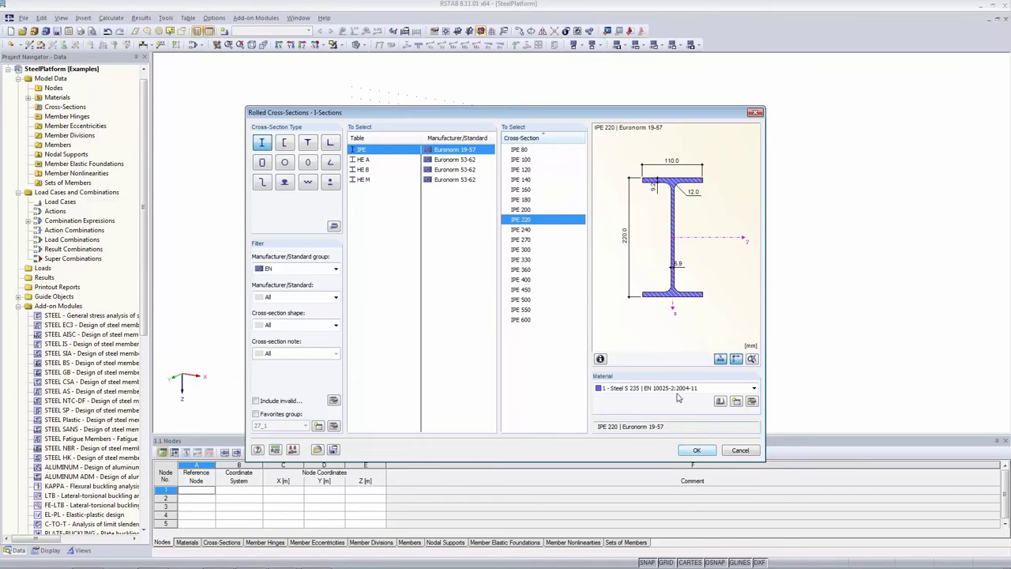
Review the material library's metal category and EN standard filters, and confirm Steel S 235 to EN 10025-2:2004-11 as the section's material.
left_click(637, 388)
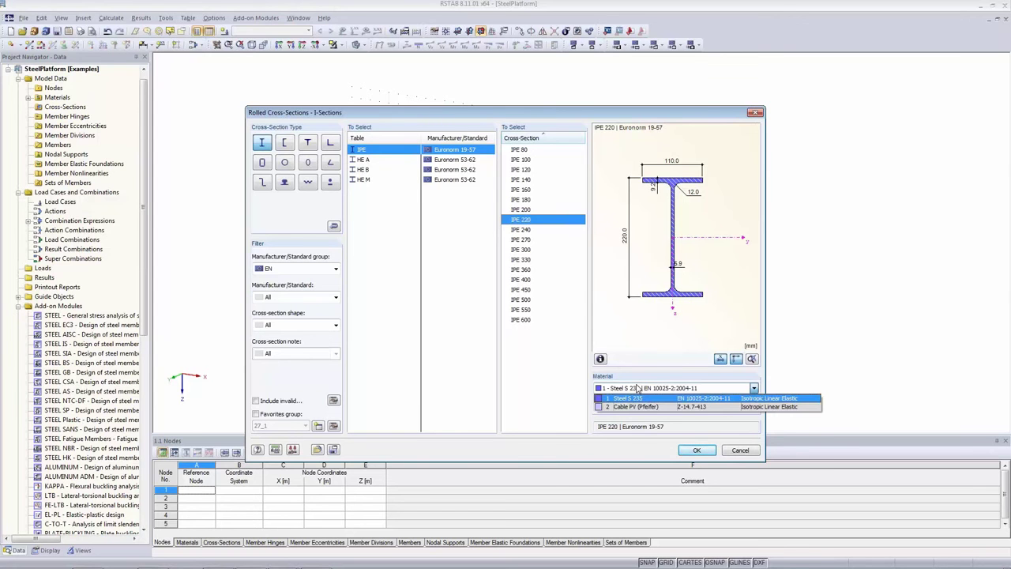
left_click(637, 388)
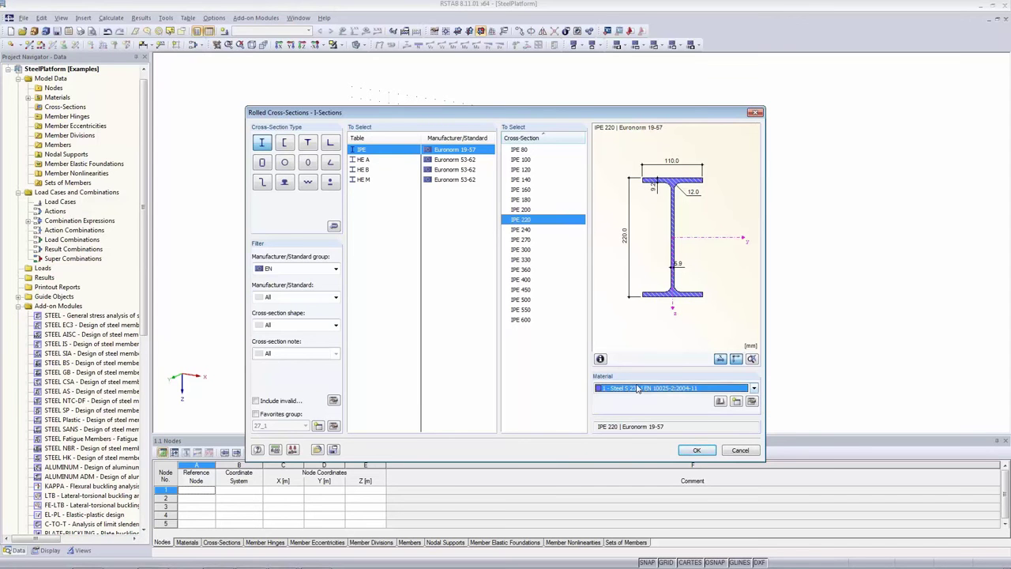
left_click(752, 402)
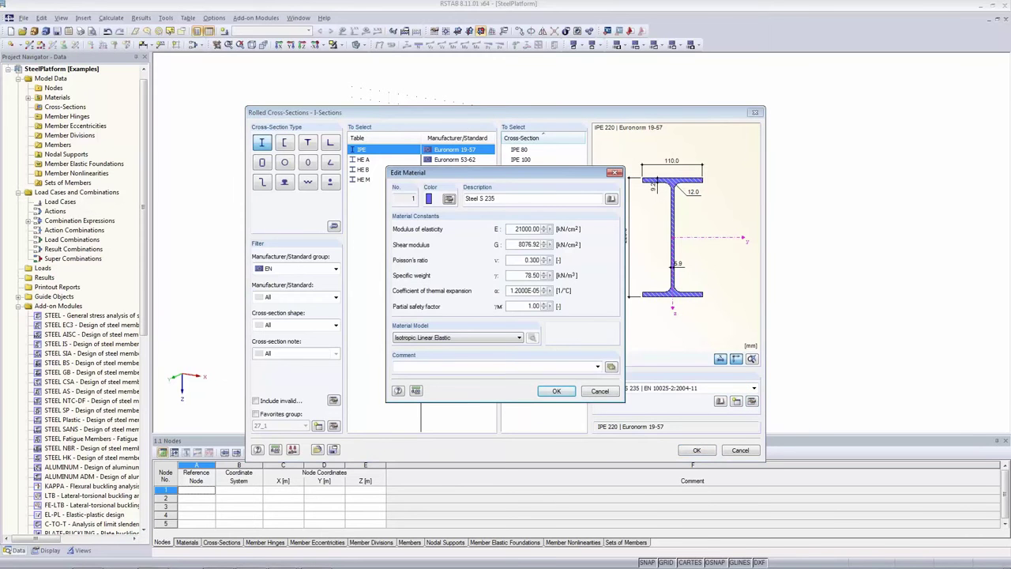
left_click(612, 199)
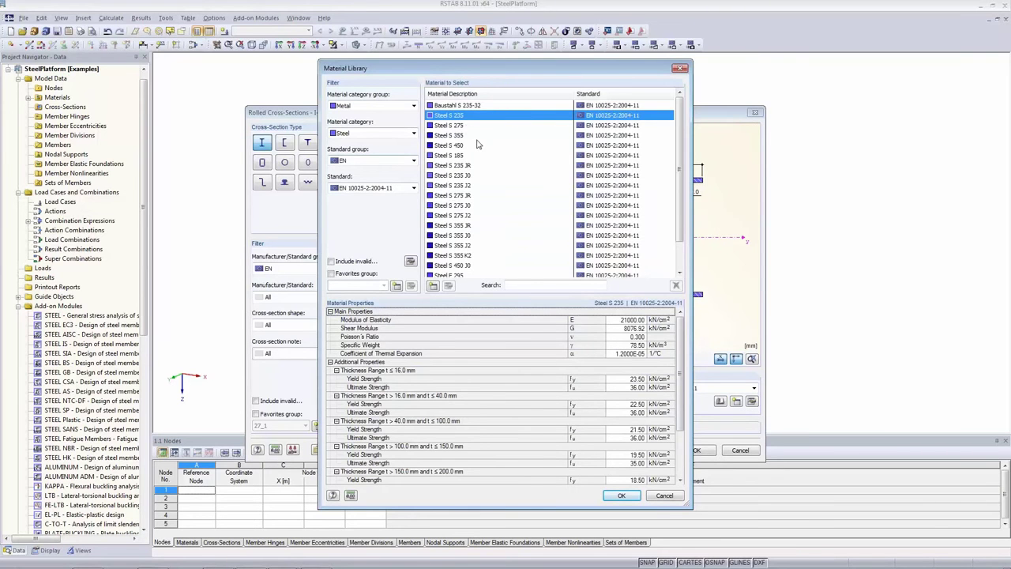
scroll(478, 144, "down", 1)
left_click_drag(680, 184, 687, 142)
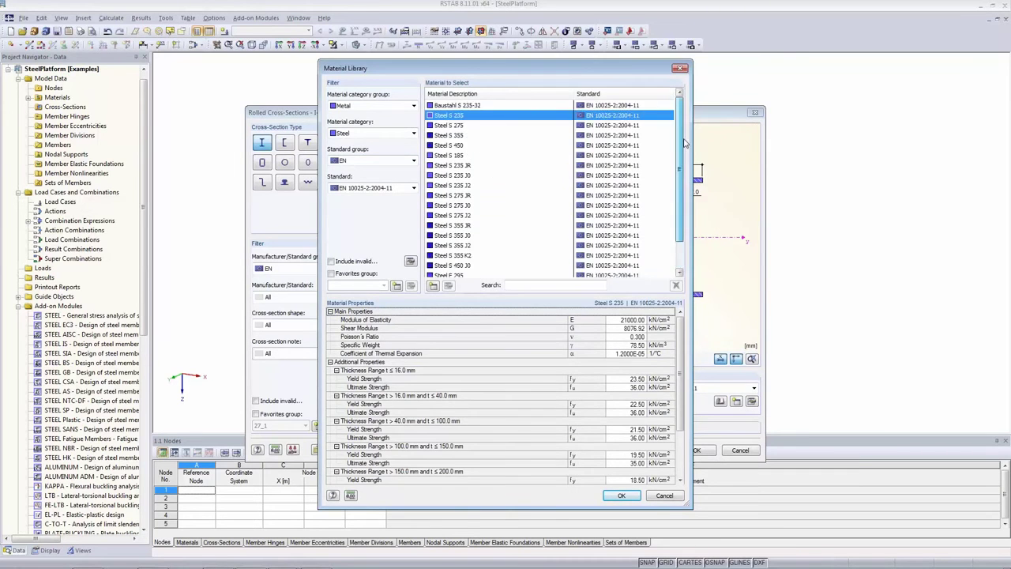
left_click(376, 106)
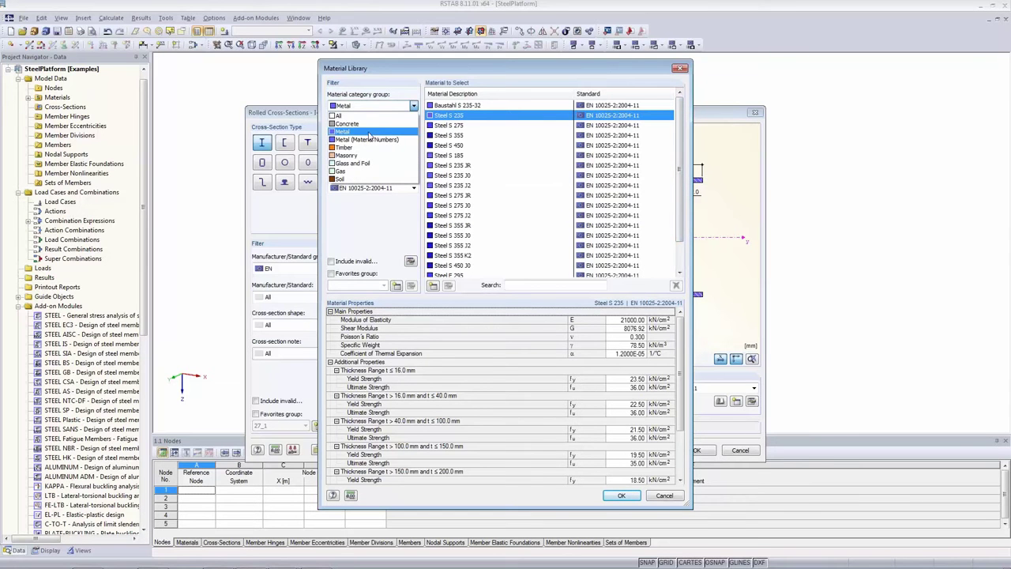
left_click(369, 132)
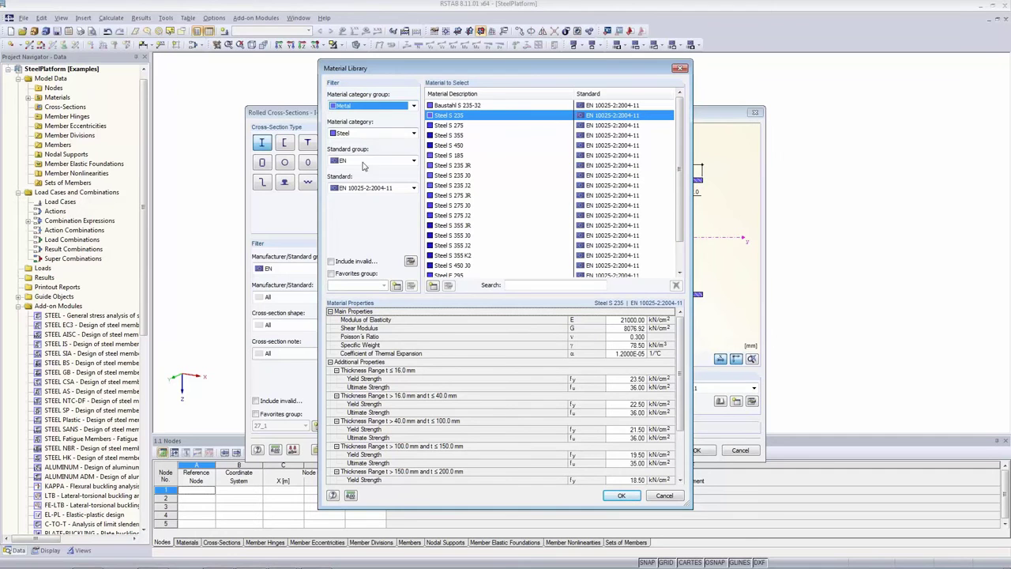
left_click(361, 162)
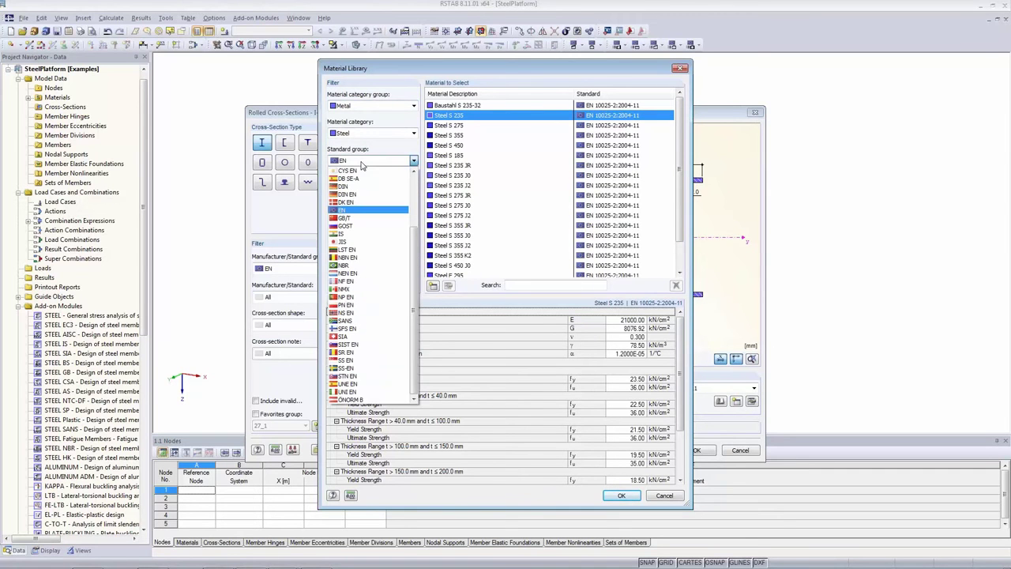
left_click(362, 163)
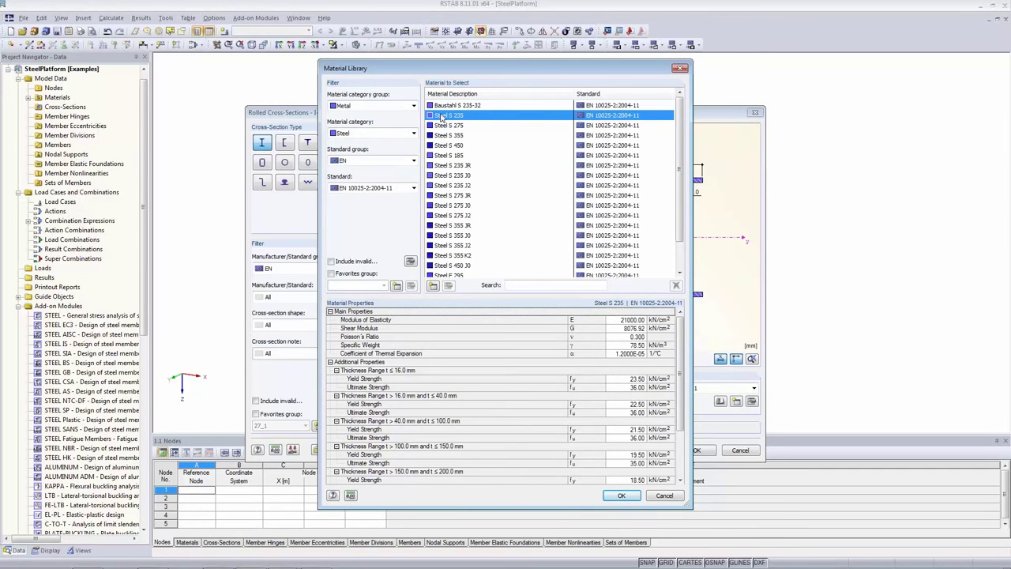
left_click(622, 496)
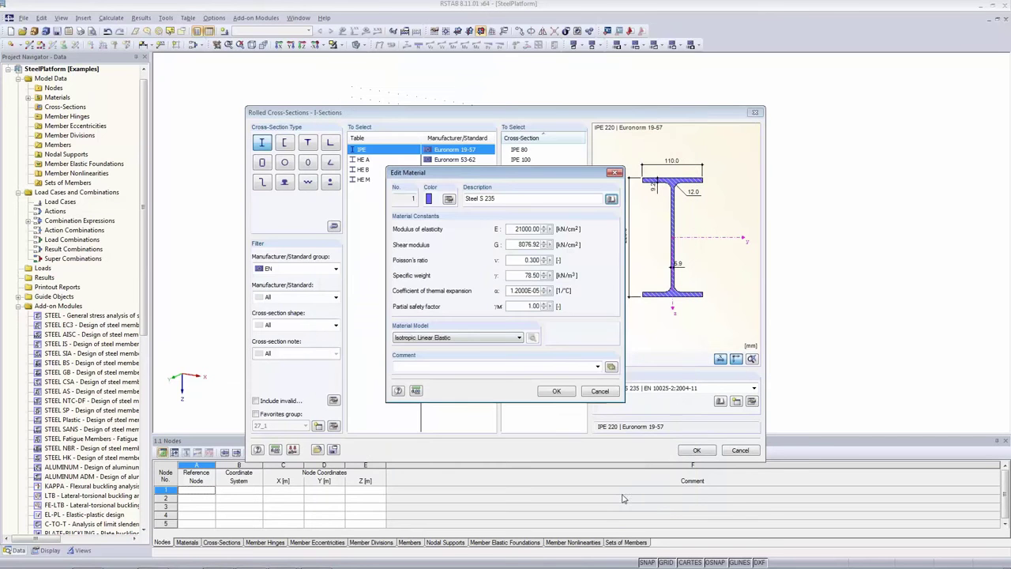
left_click(555, 392)
Accept the IPE 220 section for the new member and place the first column from the grid origin up to Z -3.000 m.
left_click(696, 451)
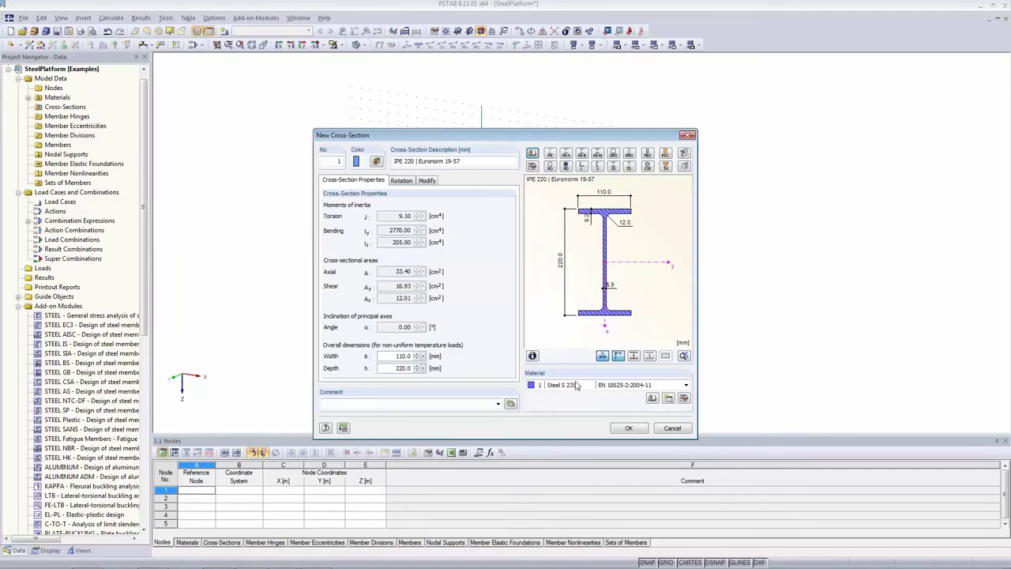
left_click(630, 429)
left_click(602, 413)
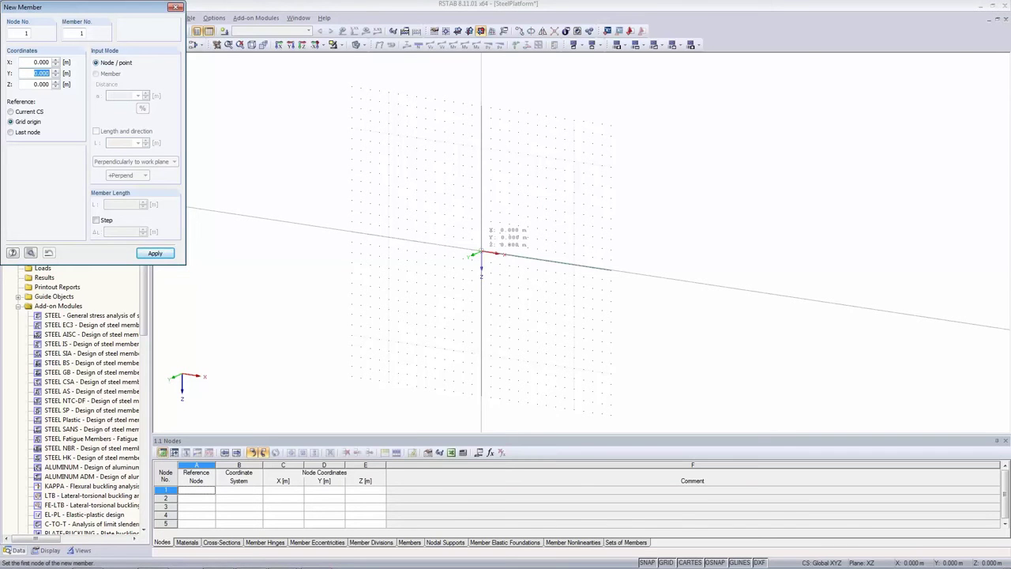
key("Return")
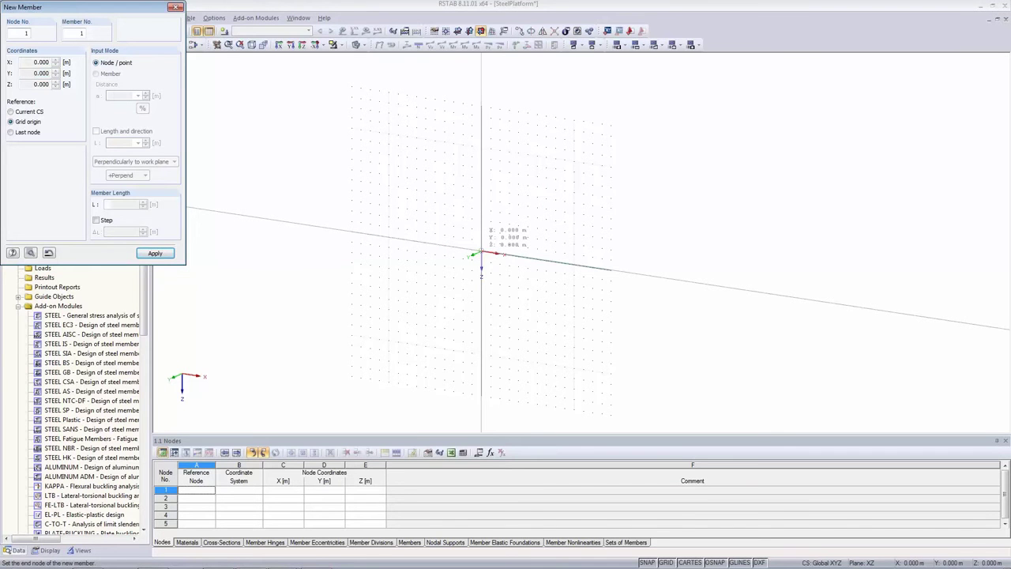
type("3")
key("Return")
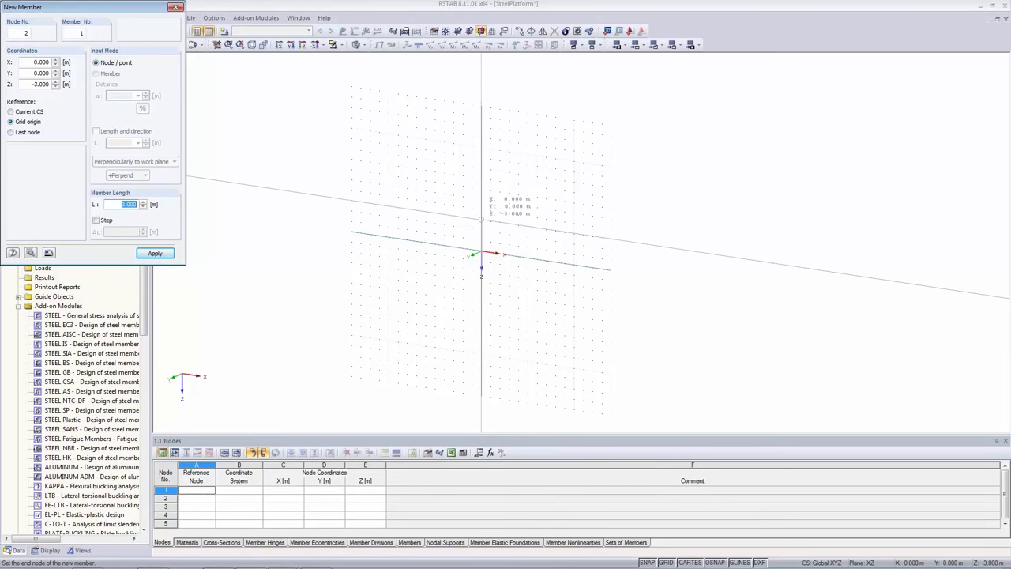
left_click(481, 220)
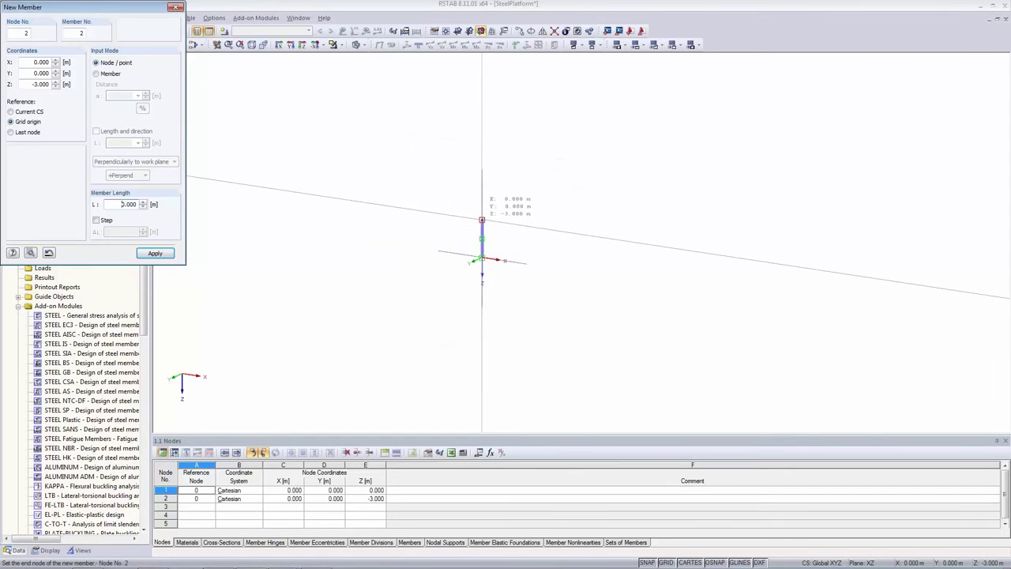
Add a 4.000 m beam from the column top along X and a 3.000 m column down from its end to Z 0.000.
scroll(482, 221, "up", 4)
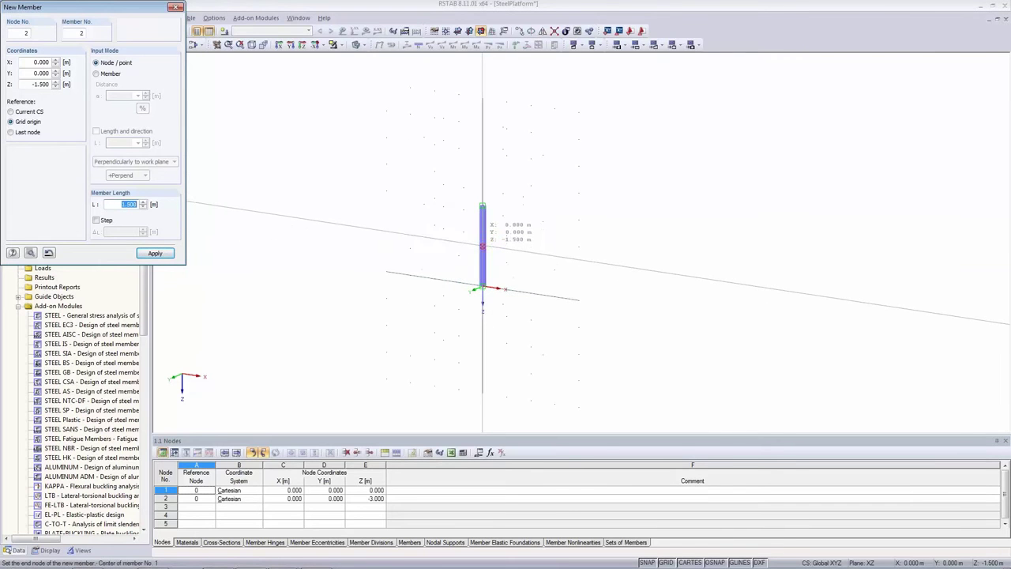
scroll(490, 233, "up", 4)
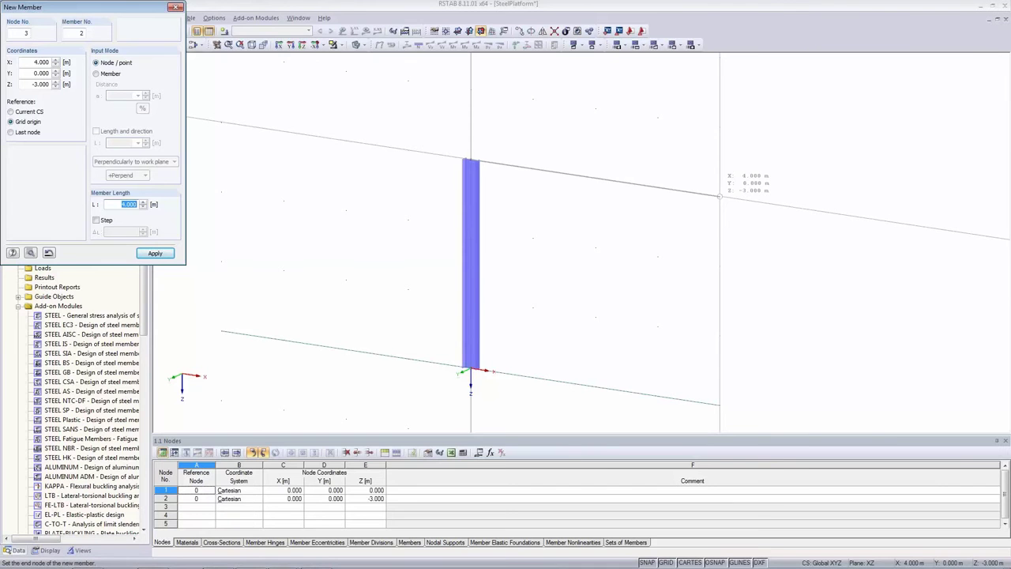
left_click(720, 196)
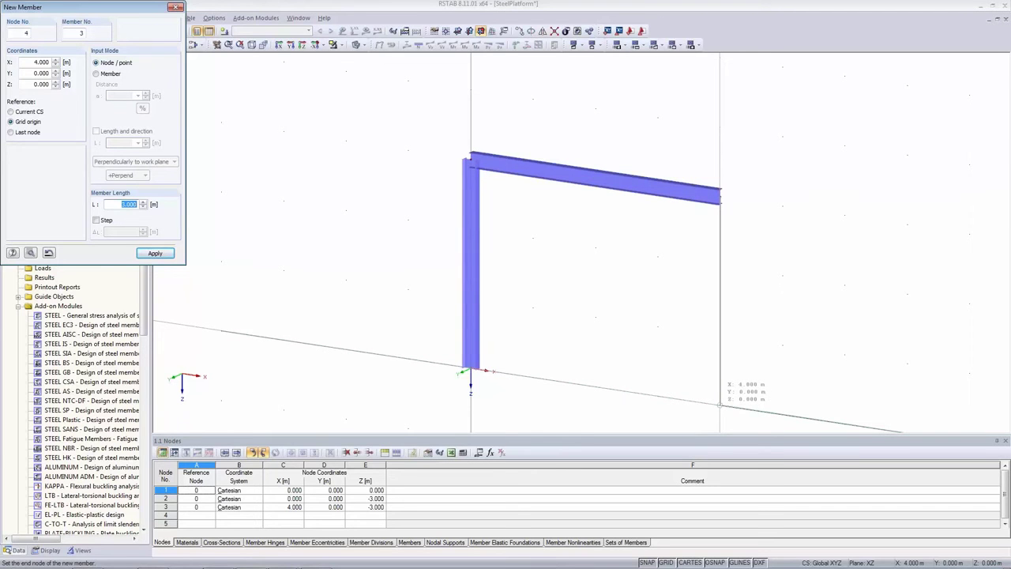
left_click(720, 405)
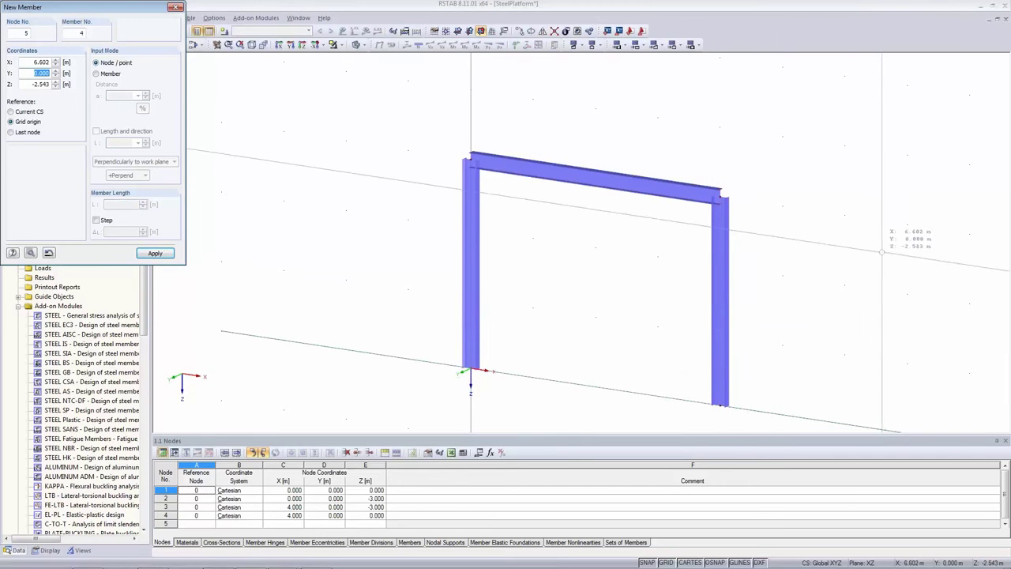
key("Escape")
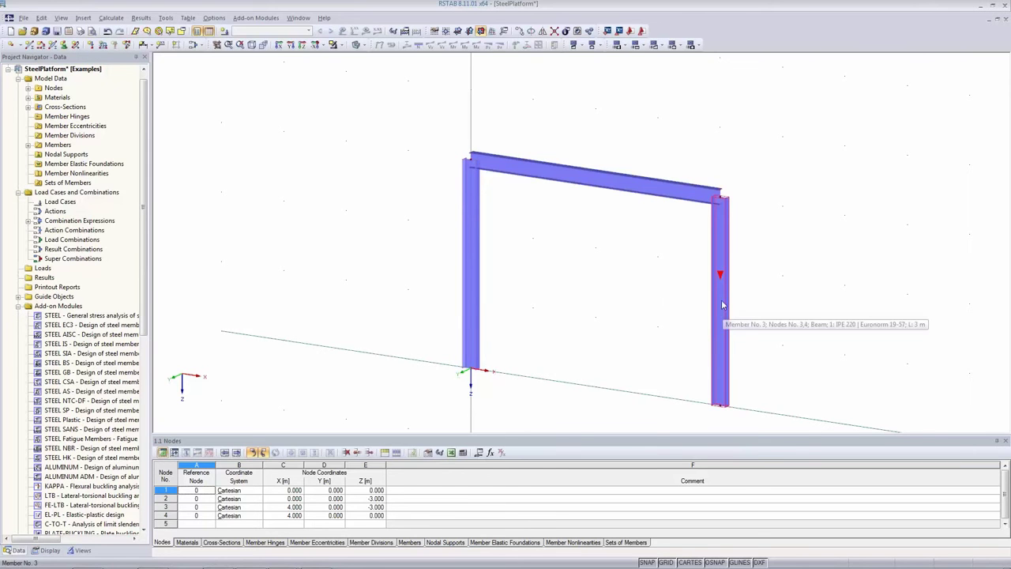
Reverse the member orientation of the second column at X 4.000 m.
right_click(724, 250)
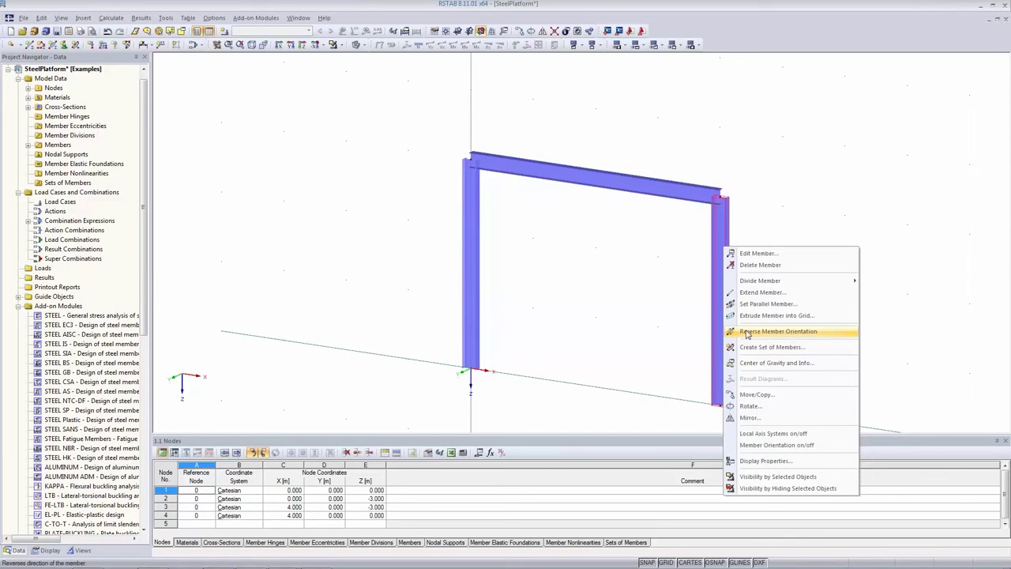
left_click(822, 332)
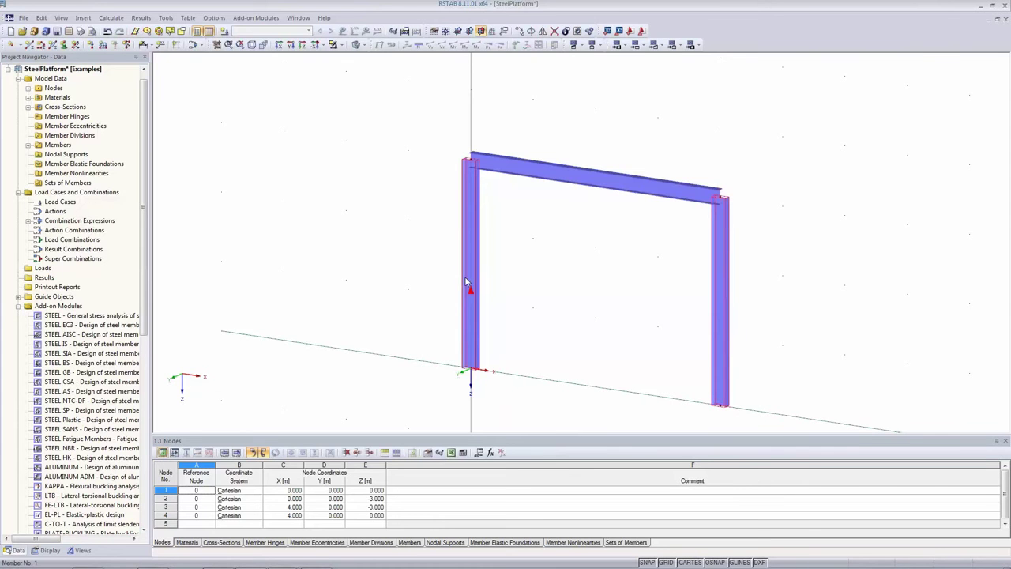
mouse_move(467, 282)
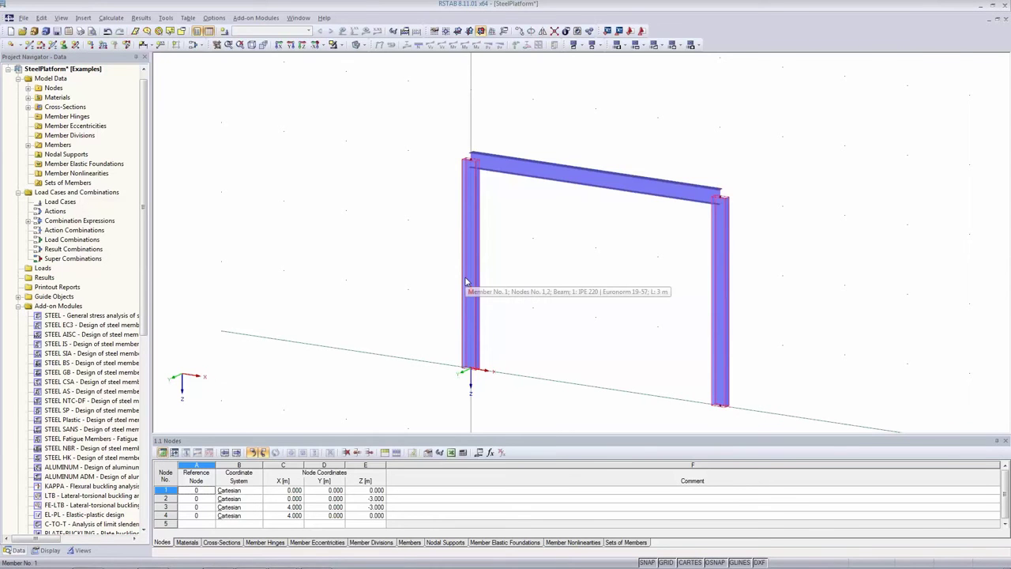
Define a new hinged nodal support type with uX, uY, uZ and φZ restrained and φX and φY free.
middle_click_drag(582, 336, 522, 268)
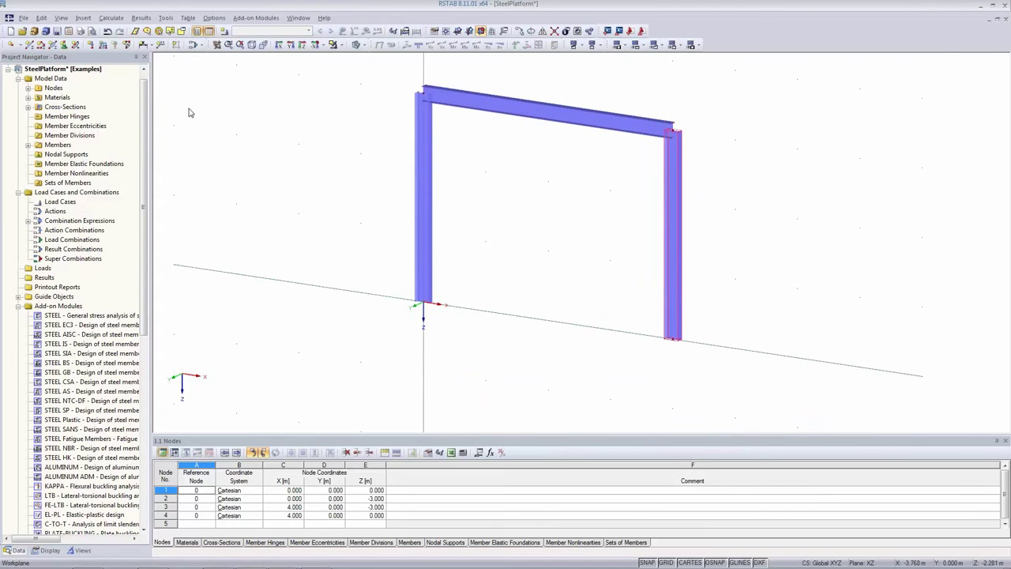
left_click(65, 46)
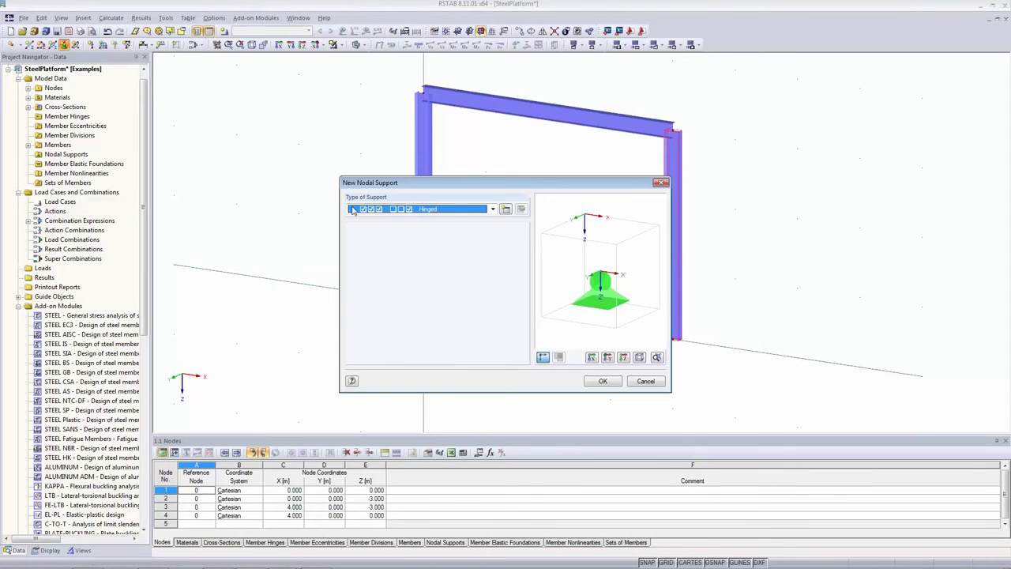
left_click(505, 209)
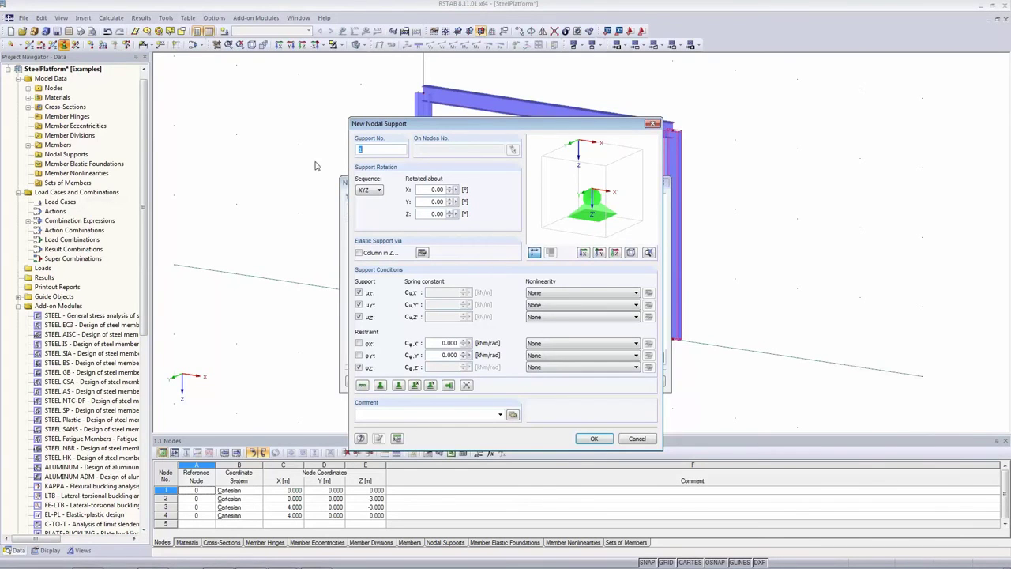
left_click(360, 317)
left_click(360, 317)
left_click(594, 440)
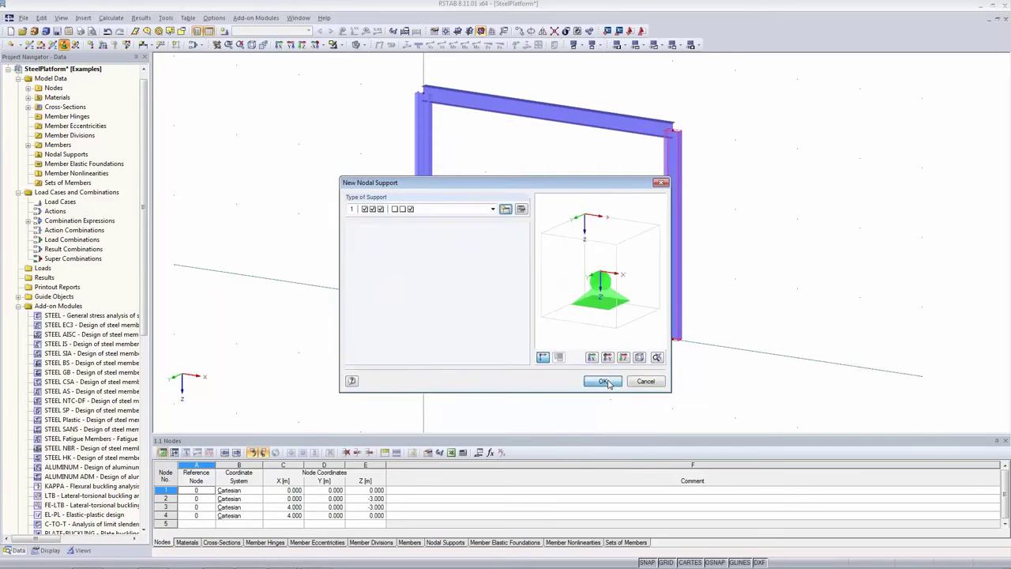
Place the hinged support on the base nodes of both columns.
left_click(601, 381)
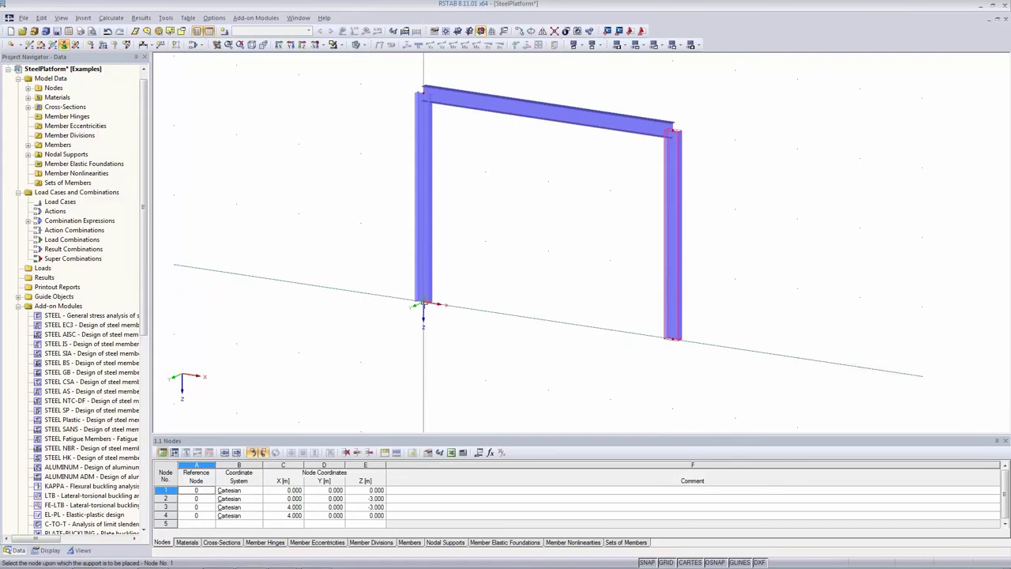
left_click(424, 304)
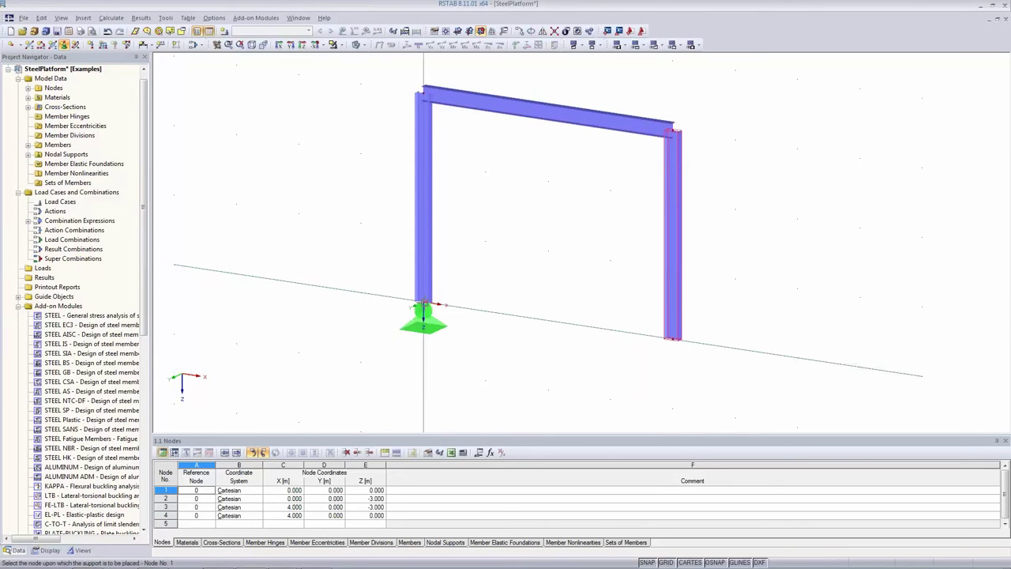
left_click(671, 342)
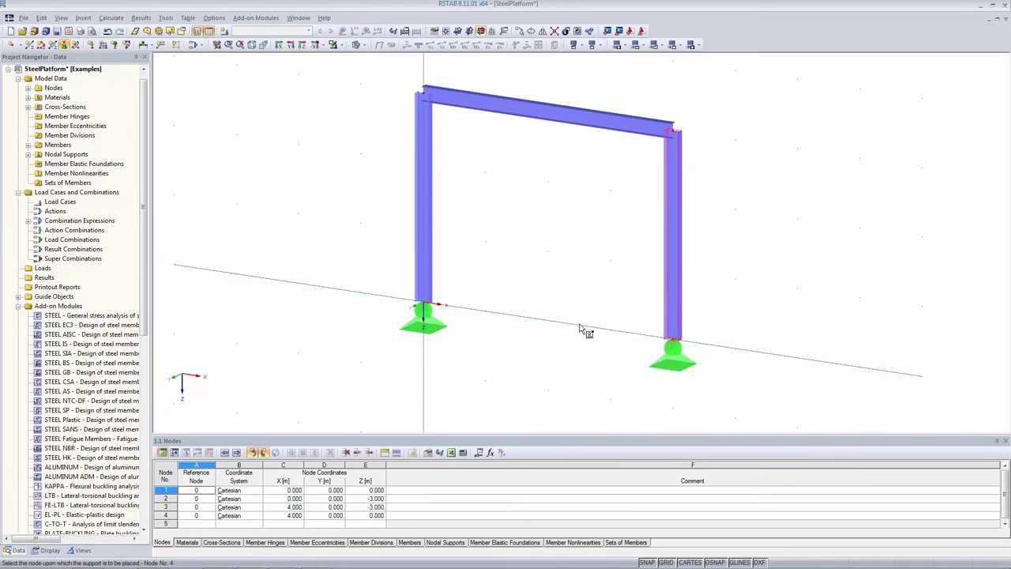
key("Escape")
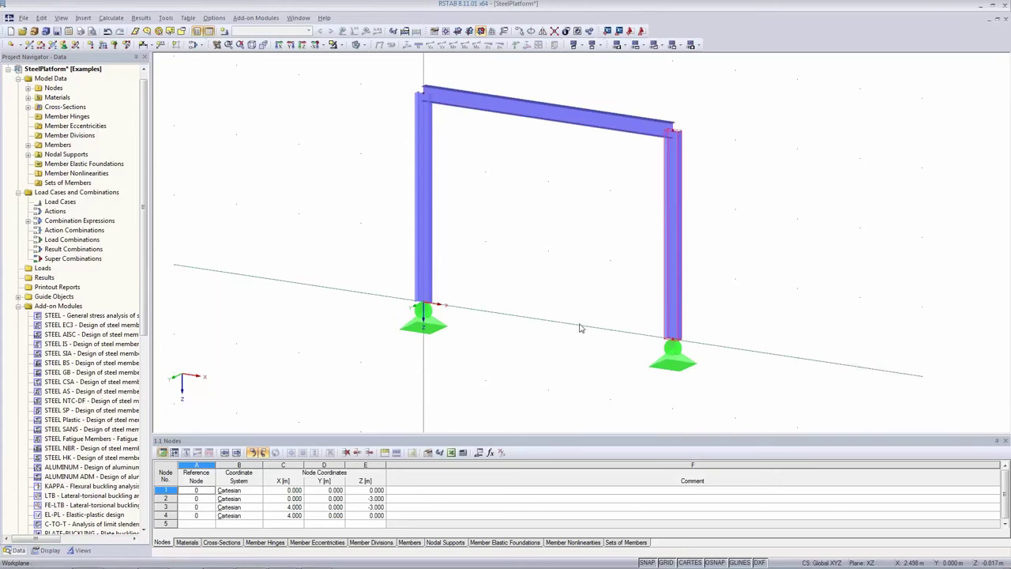
Copy the entire frame including its supports once, with a displacement of 4 m in the Y direction.
scroll(584, 285, "down", 2)
middle_click_drag(689, 353, 618, 388)
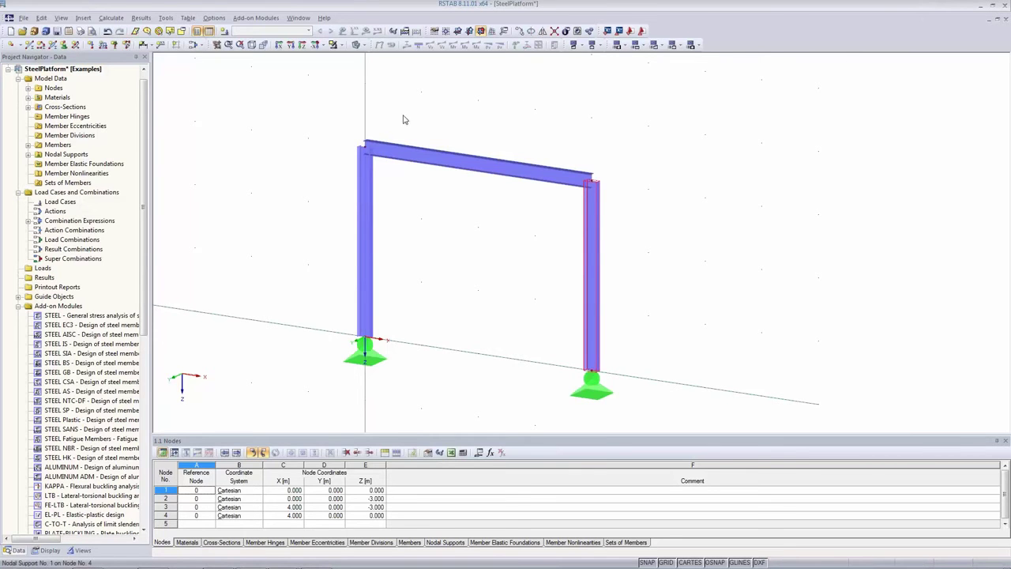
left_click_drag(267, 103, 681, 420)
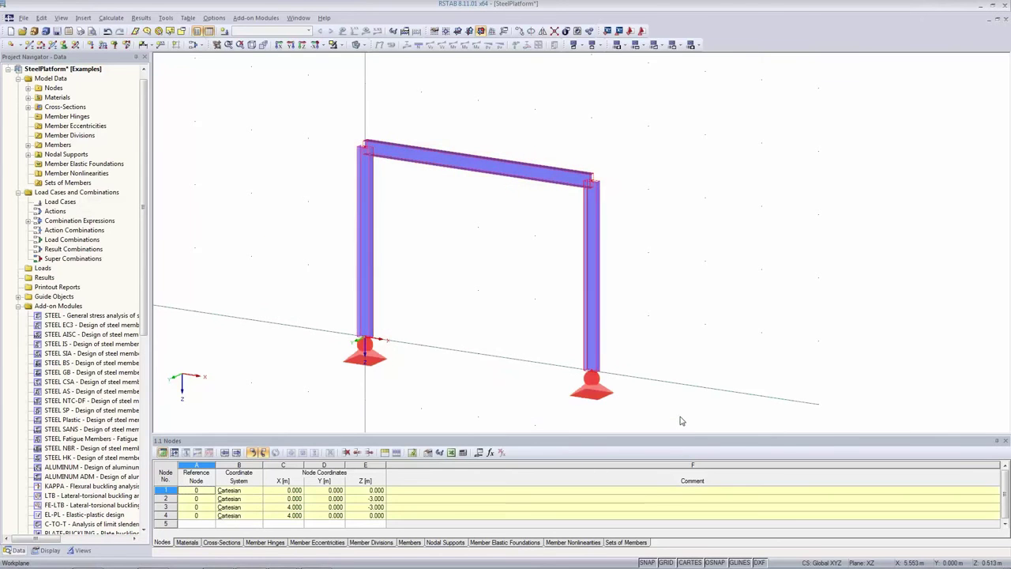
left_click(520, 31)
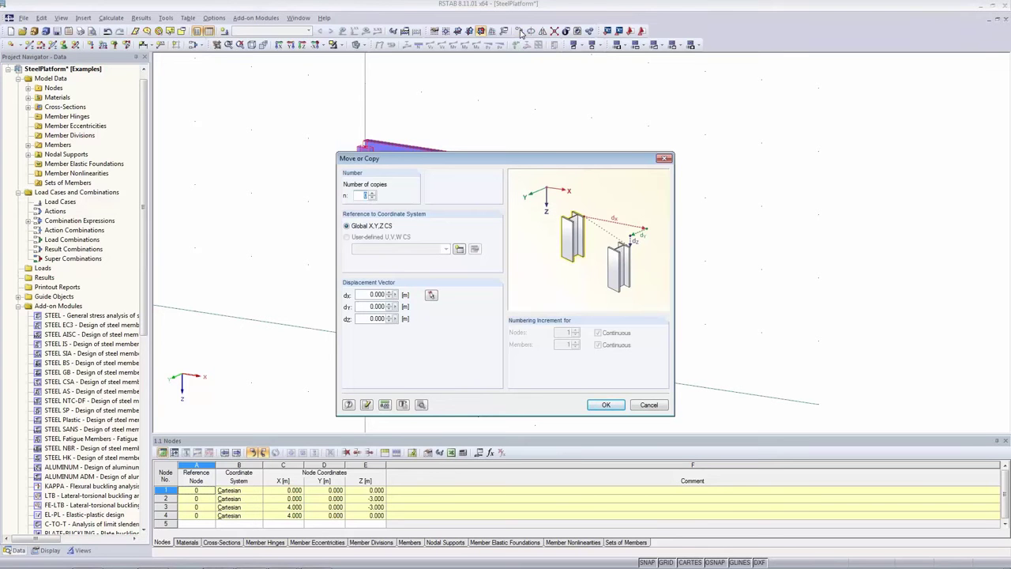
type("1")
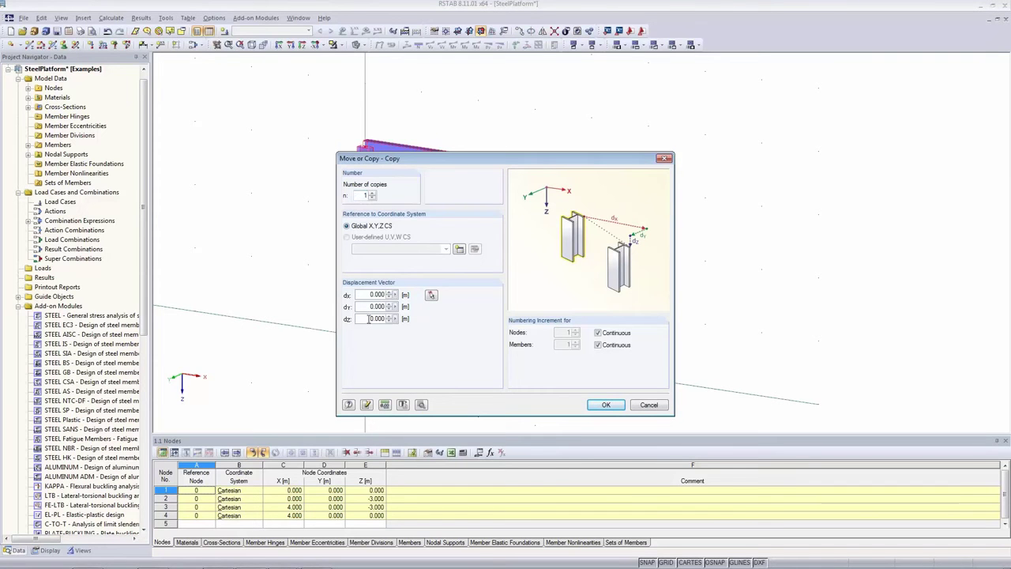
left_click(377, 307)
type("4")
left_click(606, 405)
scroll(725, 299, "down", 2)
middle_click_drag(725, 312, 773, 242)
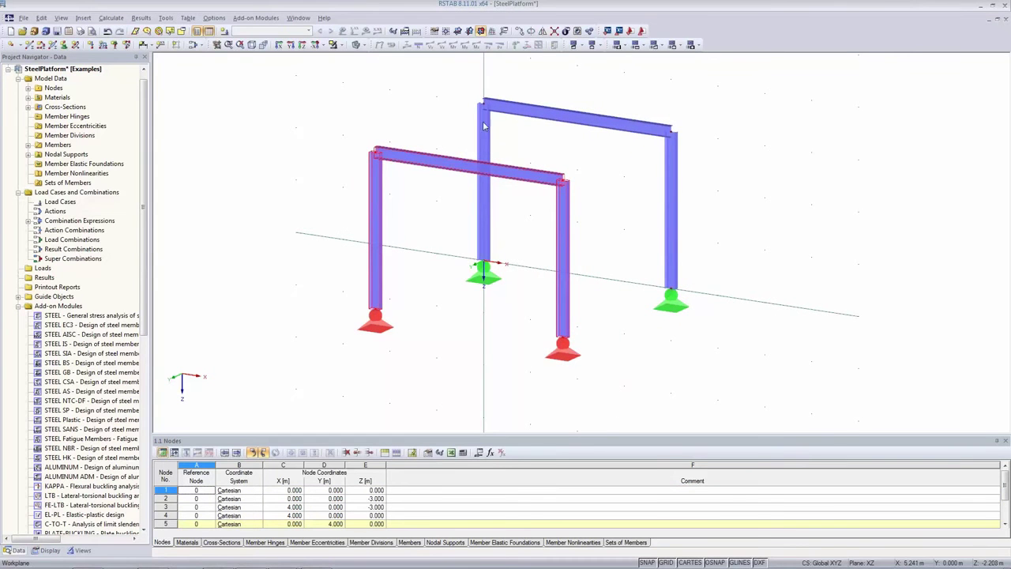
Start a new beam member and give it a new rolled IPE 160 cross-section in Steel S 235.
mouse_move(553, 184)
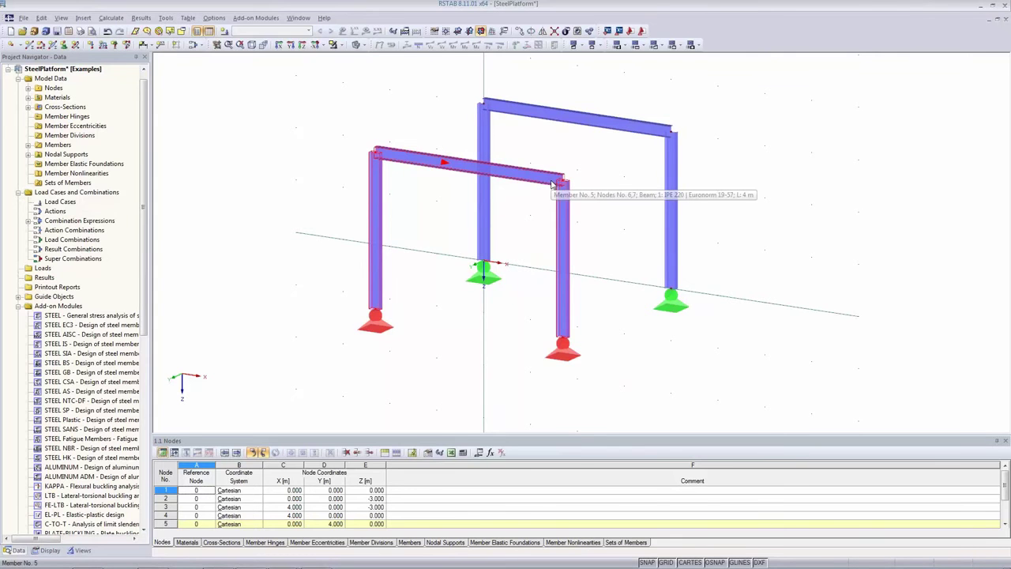
left_click(30, 48)
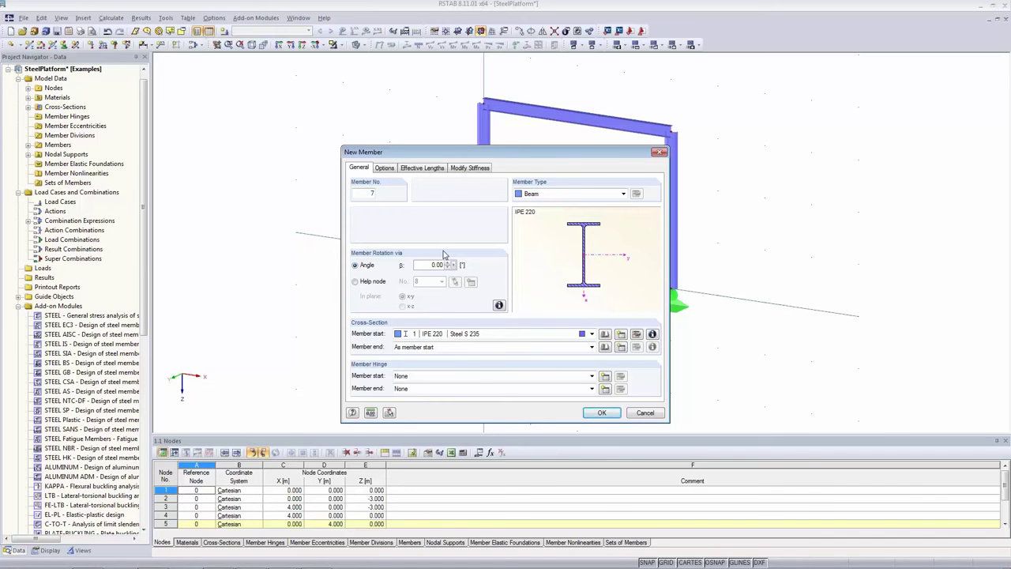
left_click(622, 335)
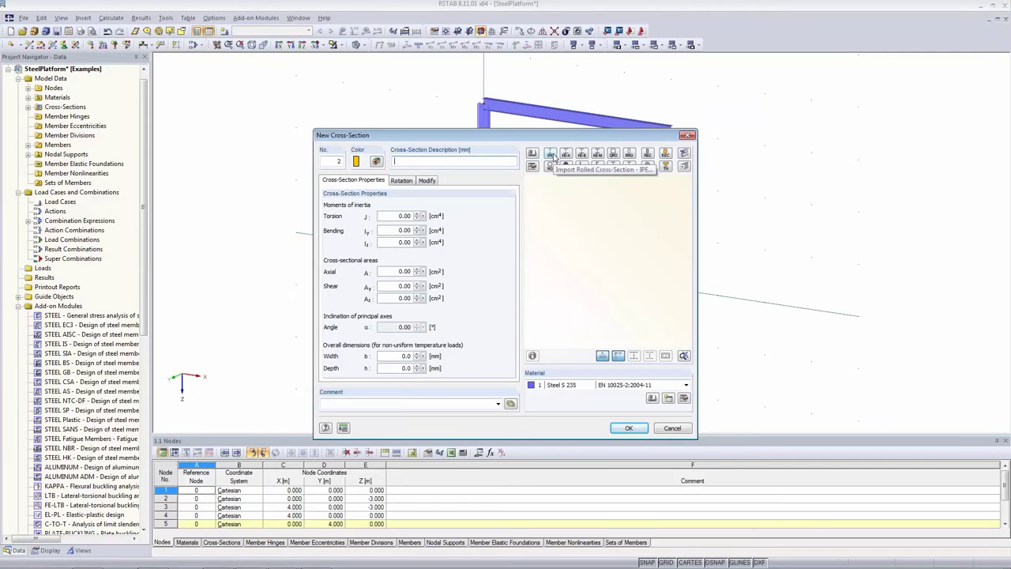
left_click(552, 154)
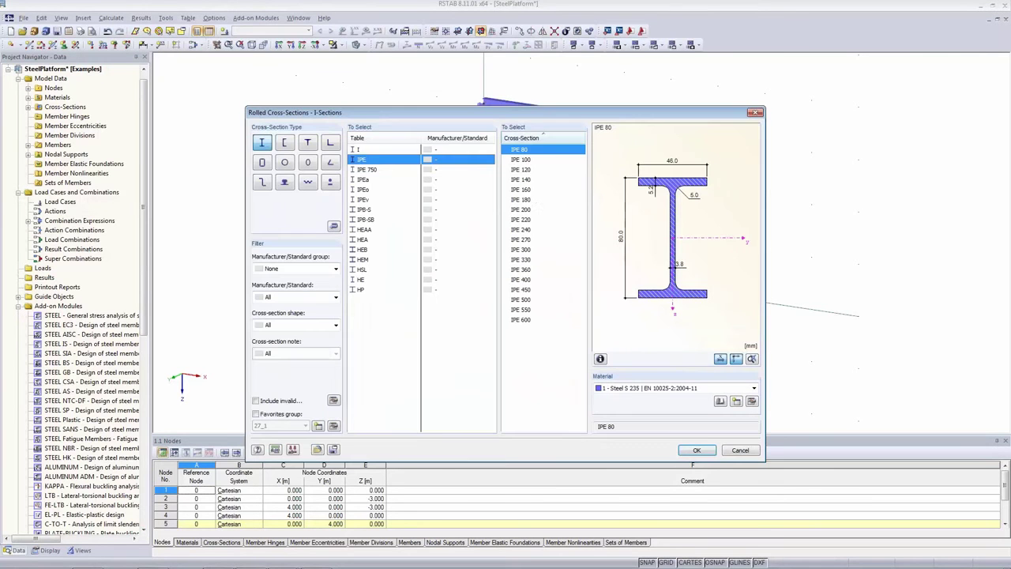
left_click(523, 189)
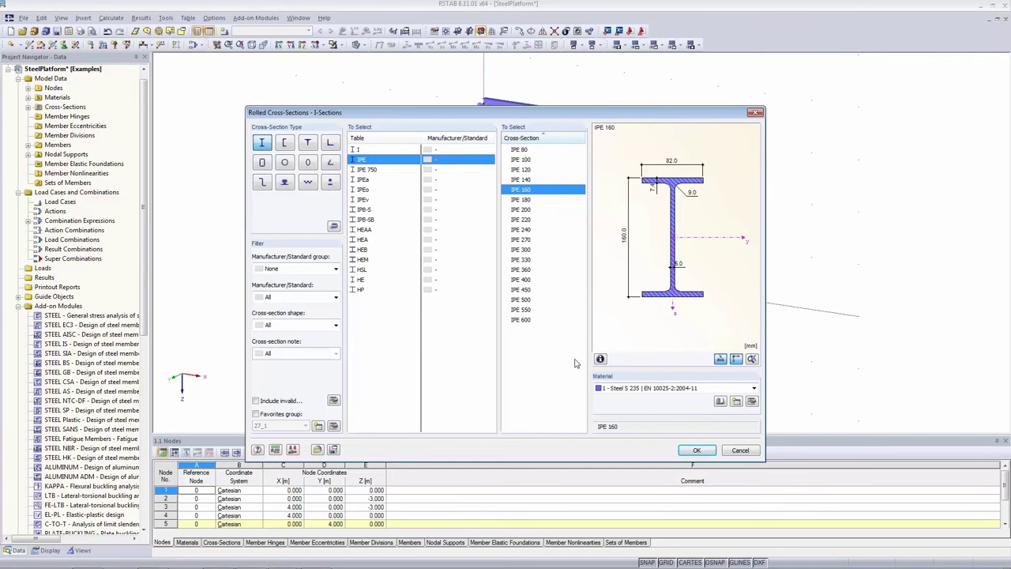
left_click(698, 450)
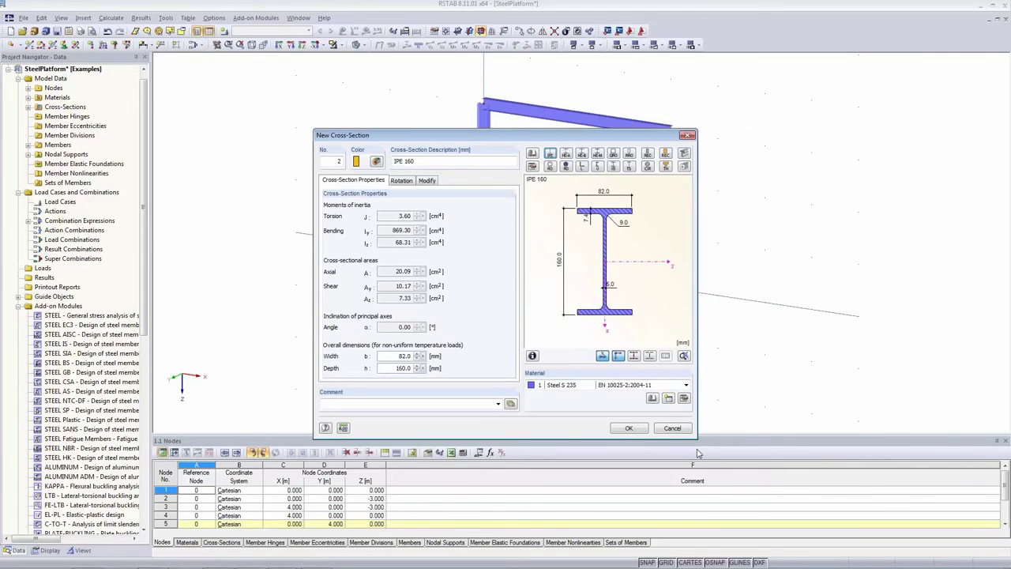
left_click(640, 429)
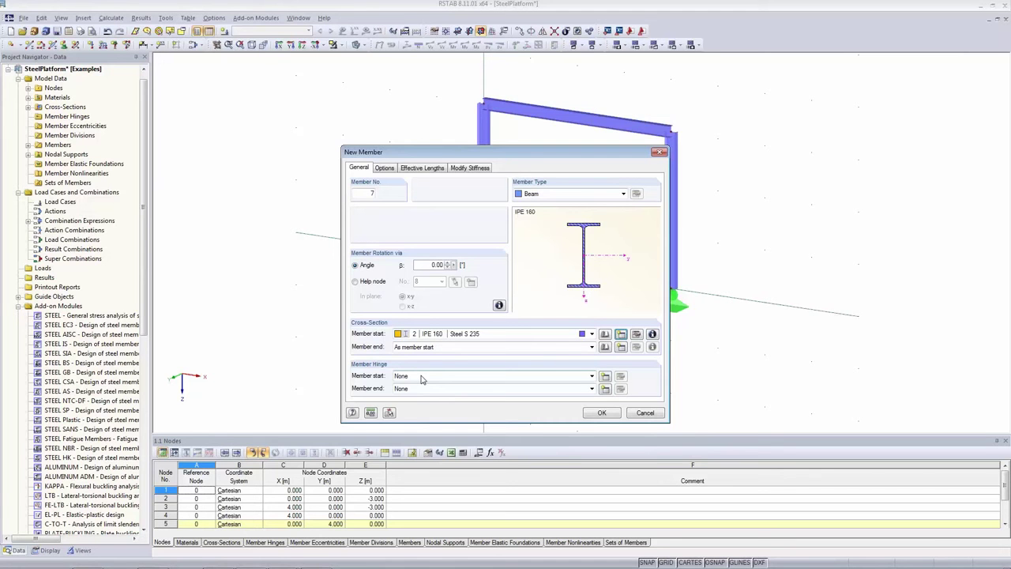
Create a member hinge releasing φy and φz in local member axes and assign it to the new member's start and end.
left_click(605, 378)
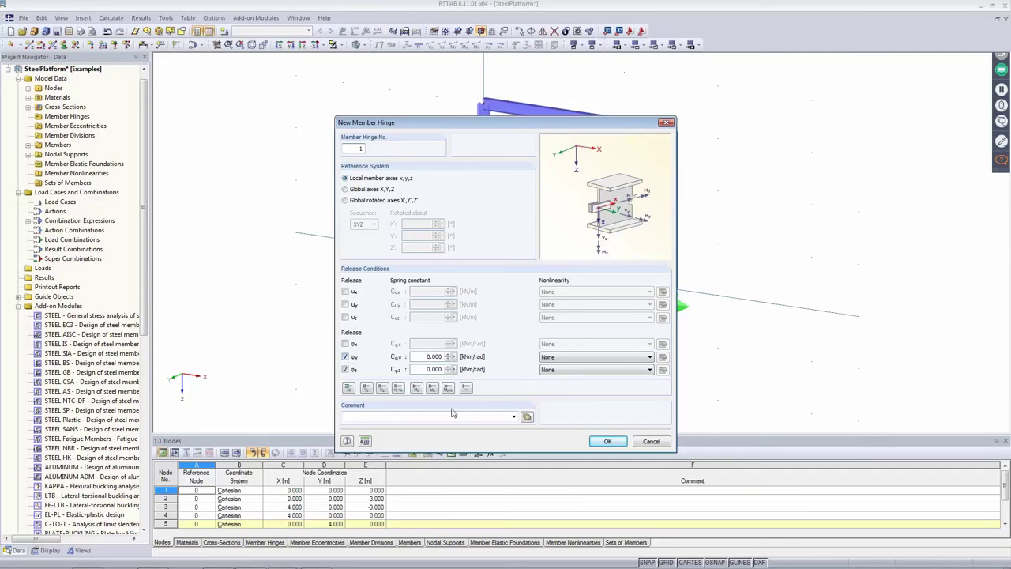
left_click(608, 441)
left_click(469, 389)
left_click(469, 403)
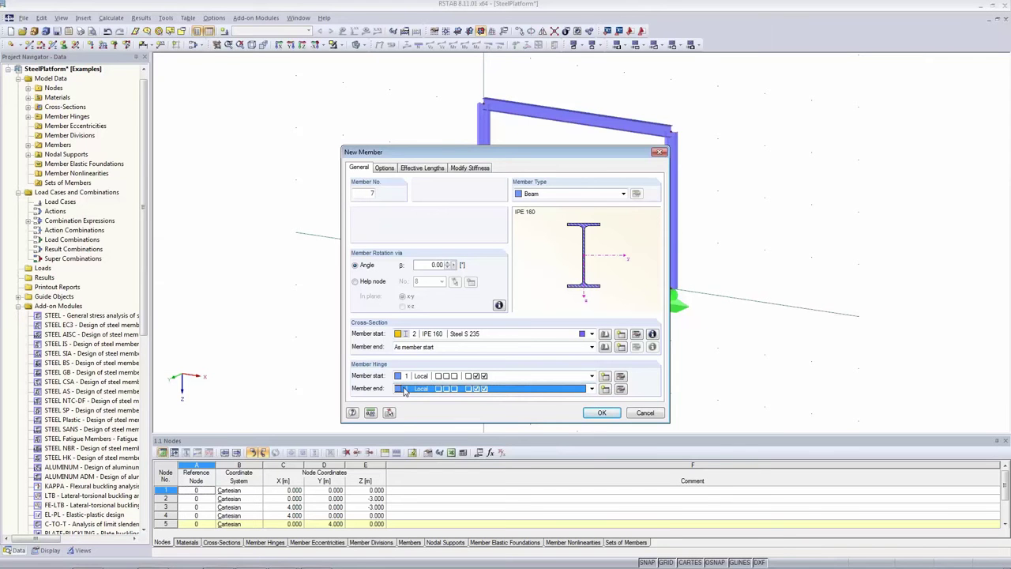
Draw the hinged IPE 160 beam between the frames' top nodes at X 0 m, from Y 0 to Y 4 m.
left_click(604, 415)
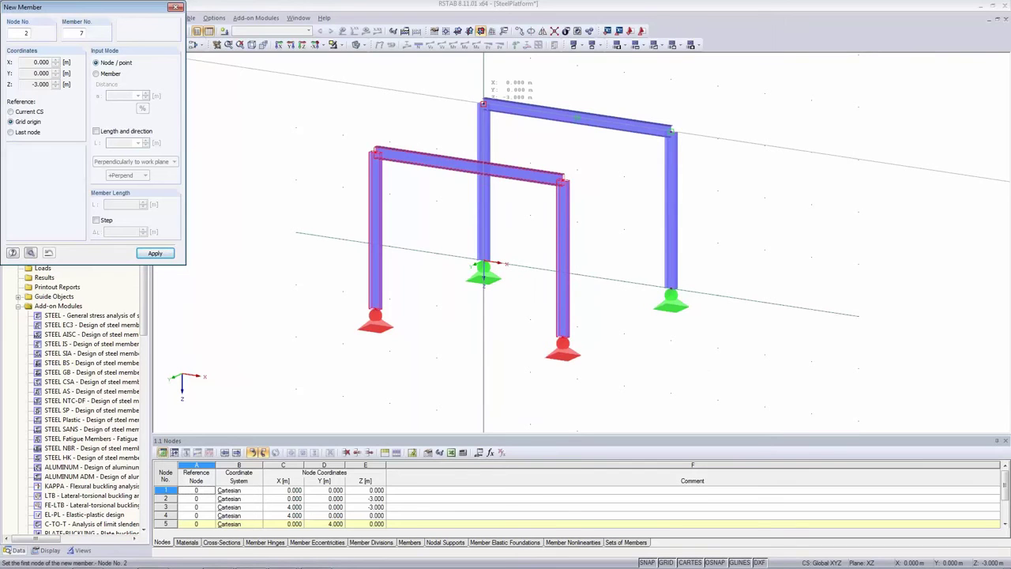
left_click(484, 103)
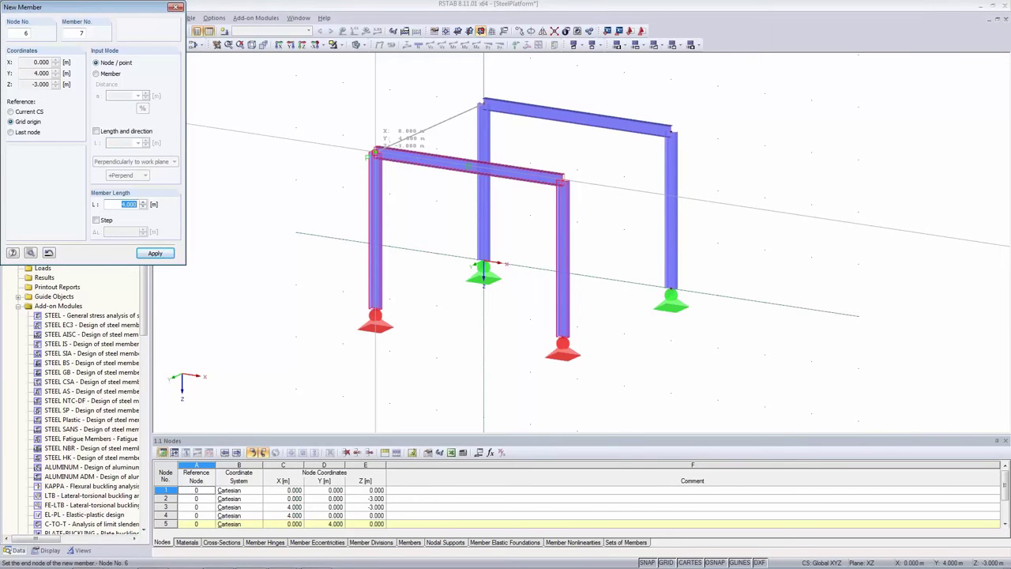
left_click(376, 151)
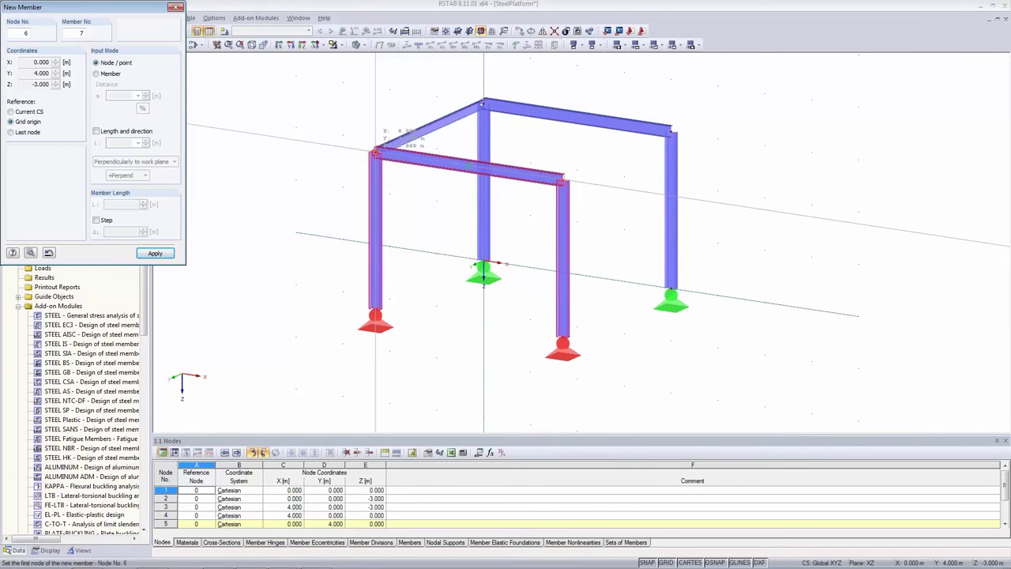
key("Escape")
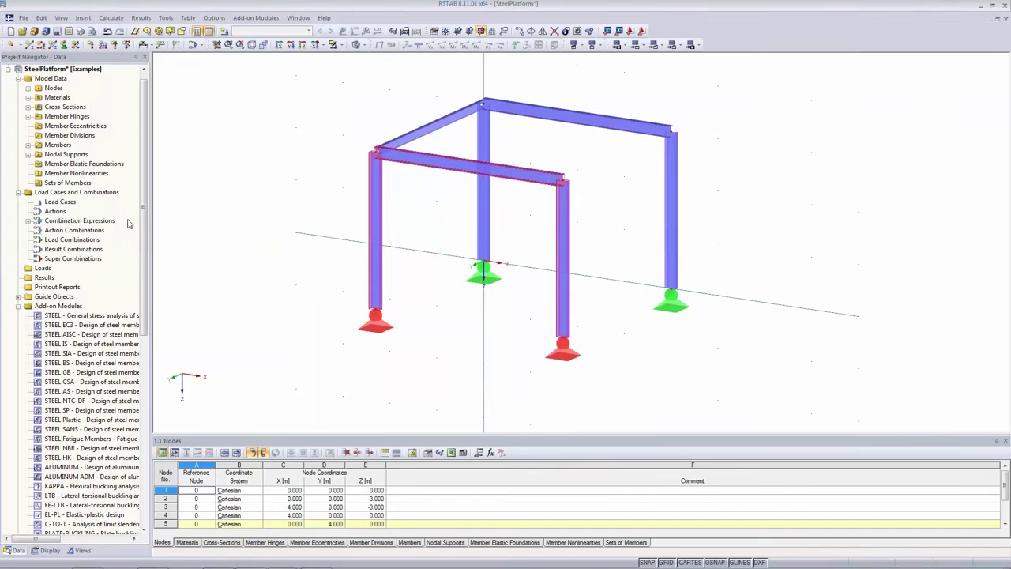
Copy the IPE 160 beam four times with a displacement of 1 m in X and 0 m in Y.
left_click(437, 125)
left_click(376, 89)
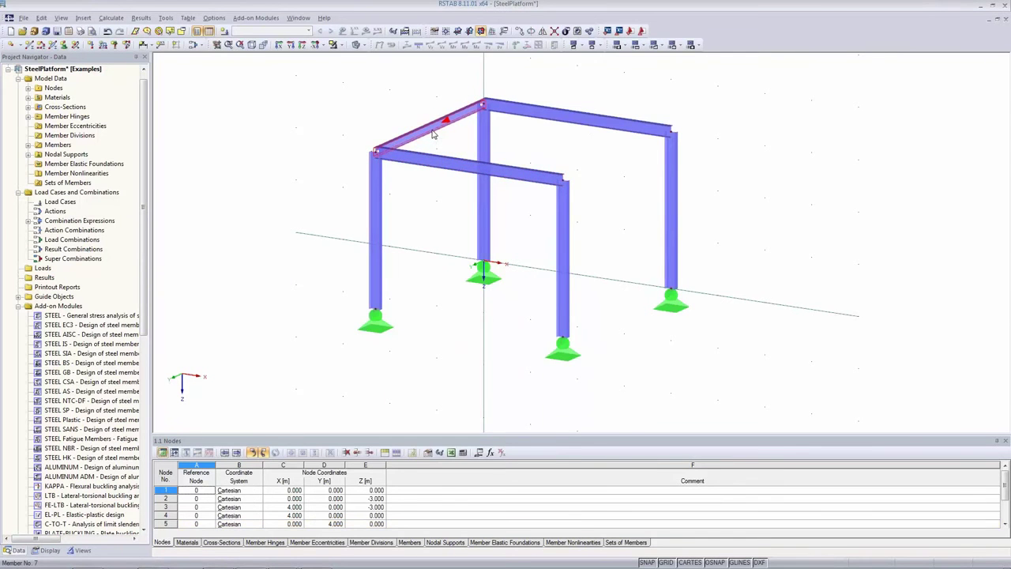
left_click(520, 31)
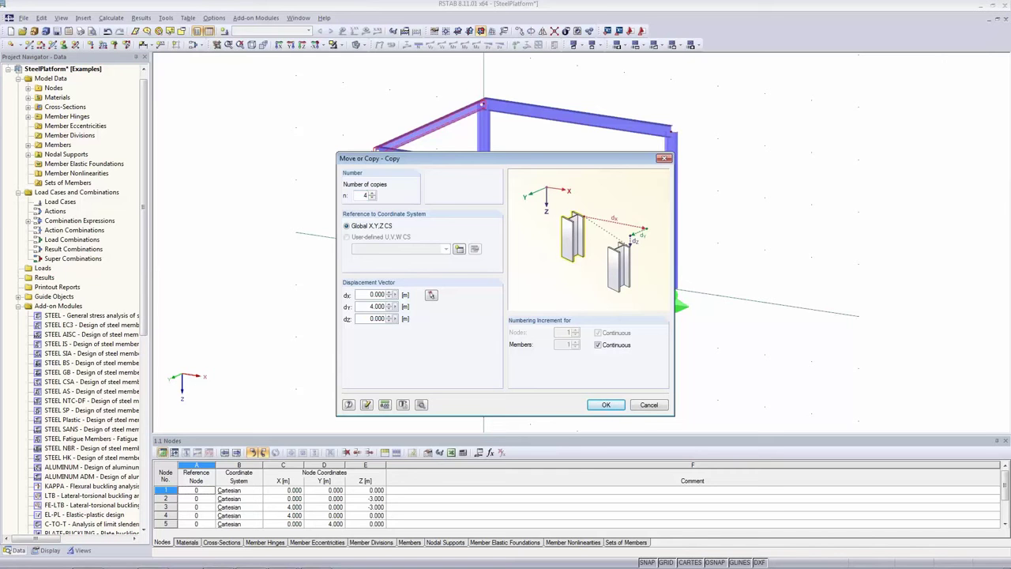
double_click(377, 306)
type("0")
key("Tab")
left_click(365, 294)
type("1")
left_click(606, 405)
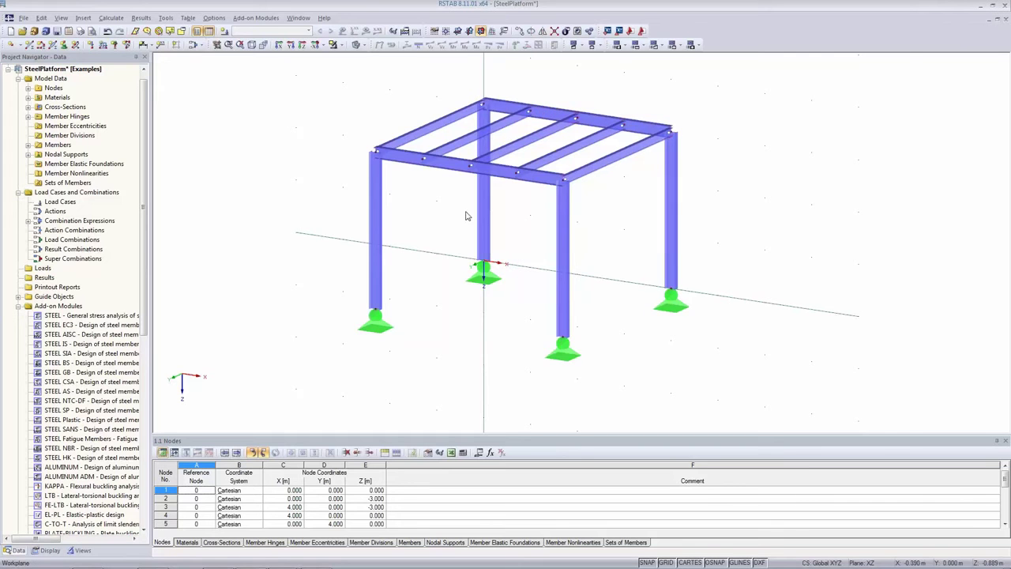
Create a set of continuous members named Girder 1 from the four members of the girder at Y 0 m.
scroll(466, 215, "up", 1)
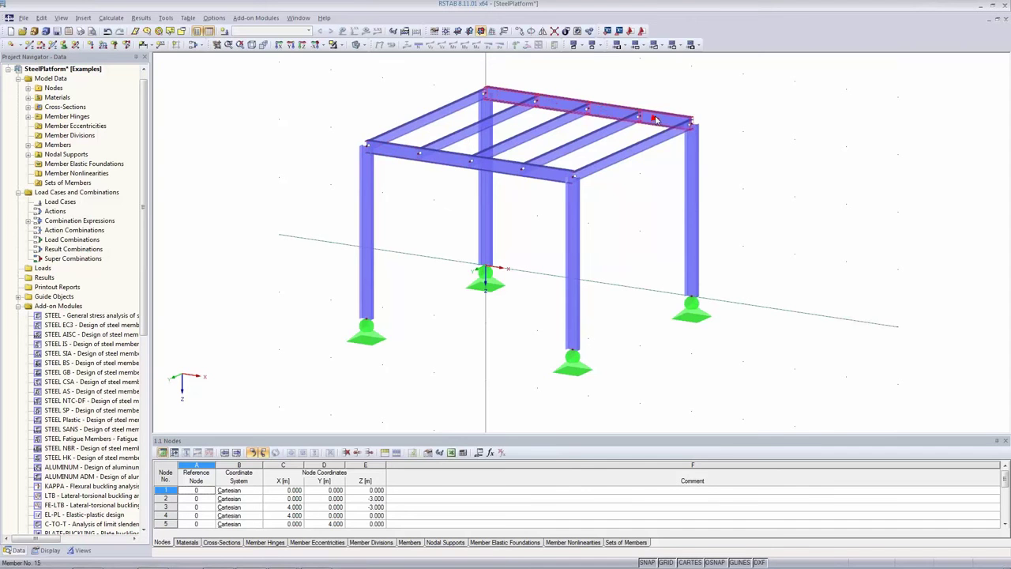
right_click(654, 119)
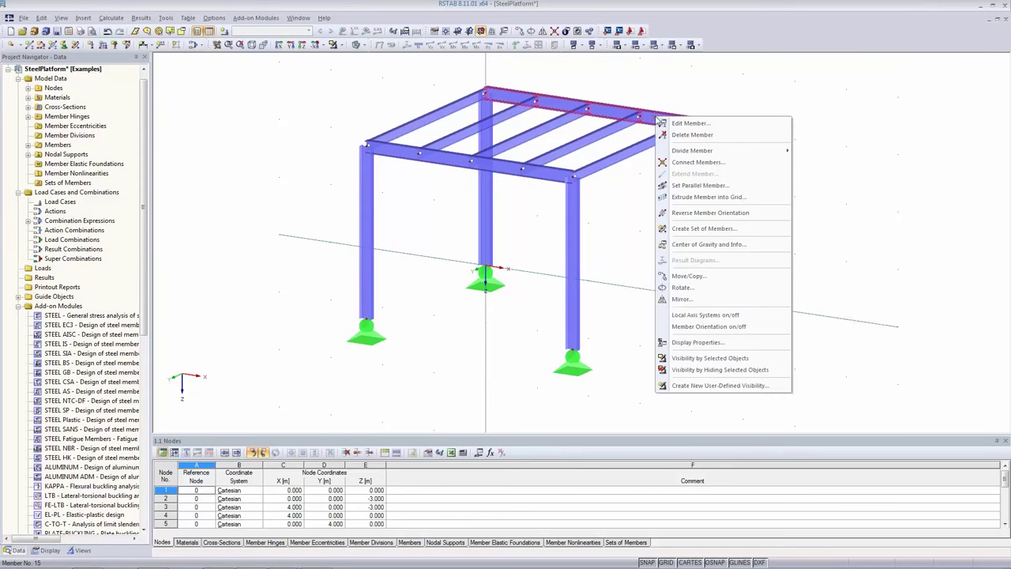
left_click(703, 228)
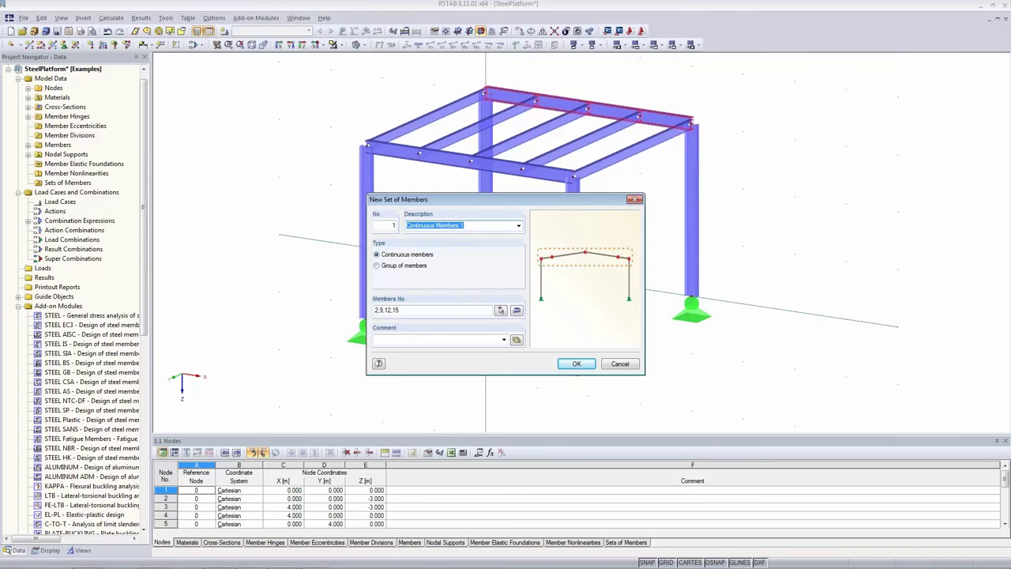
type("Girder 1")
double_click(425, 309)
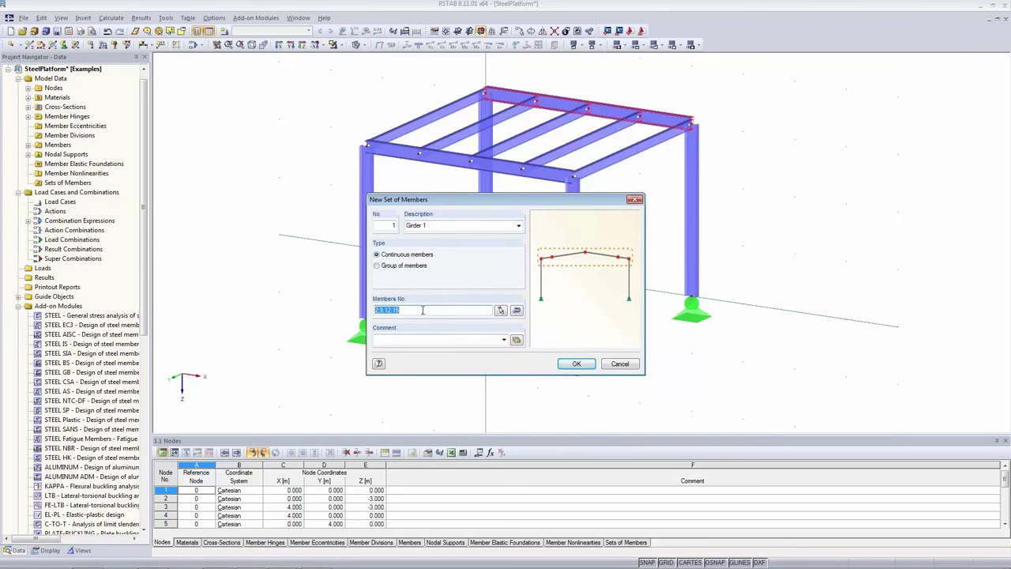
left_click(577, 365)
Create a set of continuous members named Girder 2 from the four members of the girder at Y 4 m.
left_click(395, 151, "ctrl")
left_click(445, 159, "ctrl")
left_click(497, 165, "ctrl")
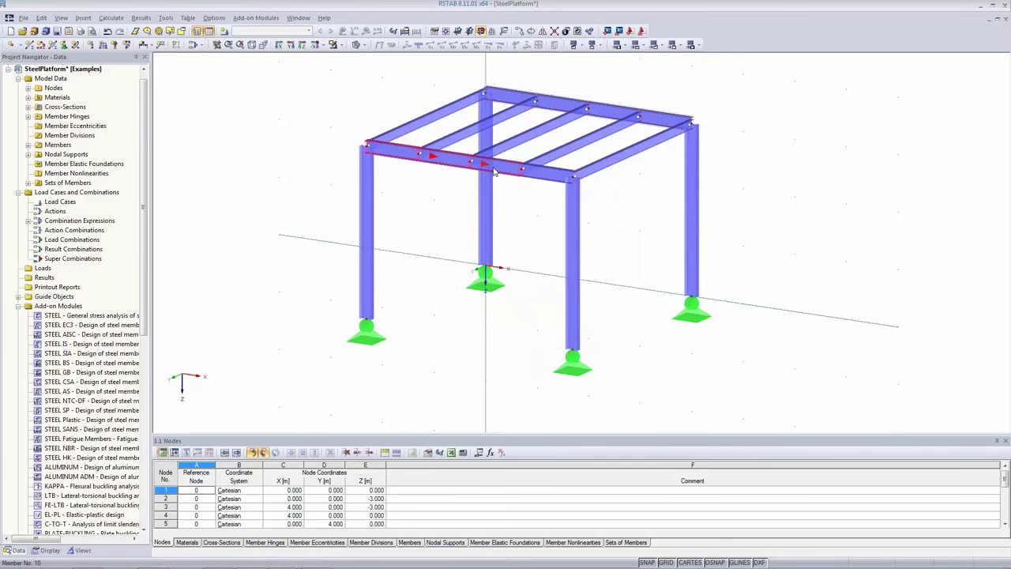
right_click(548, 174)
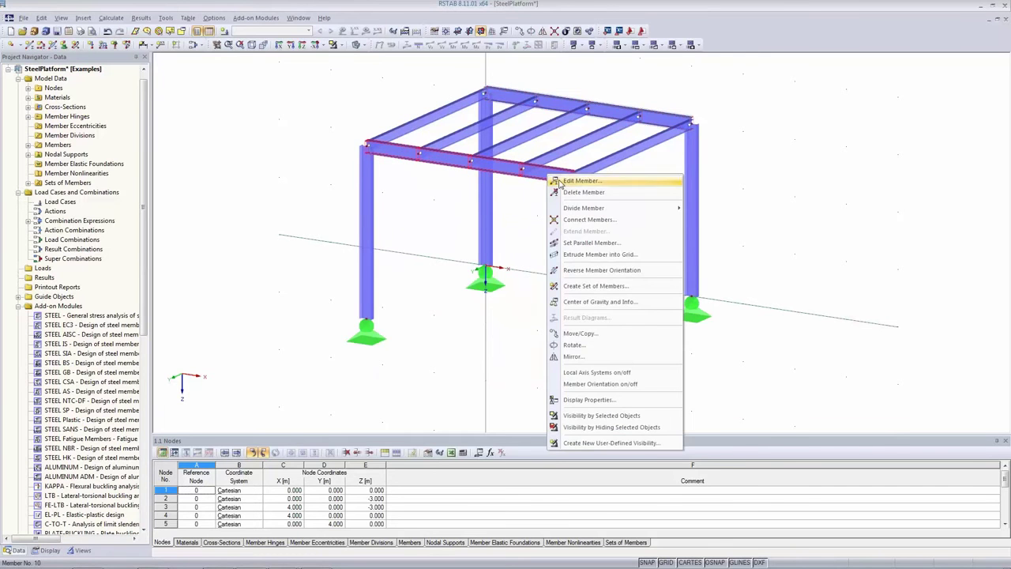
left_click(593, 287)
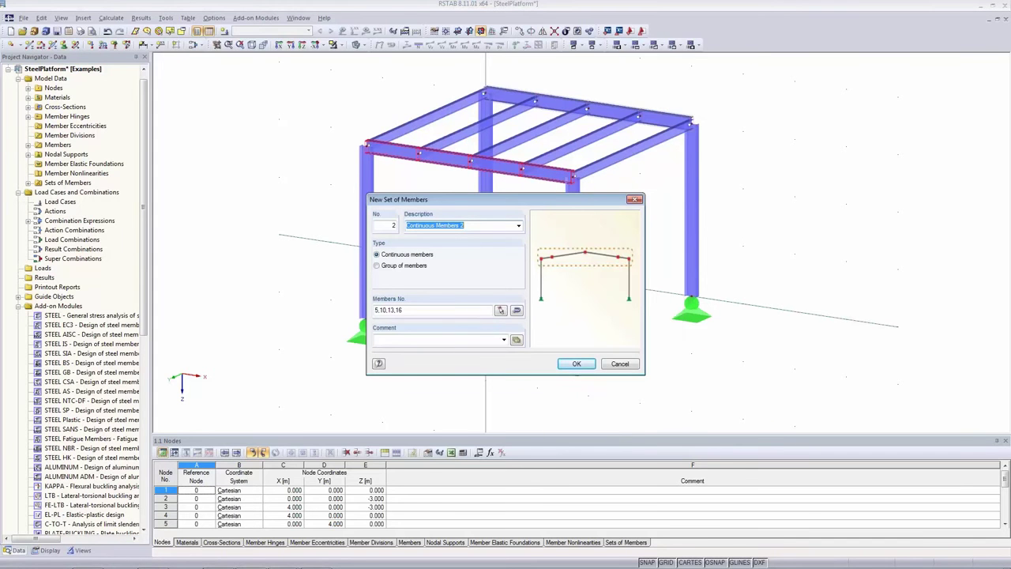
type("Girder 2")
left_click(410, 311)
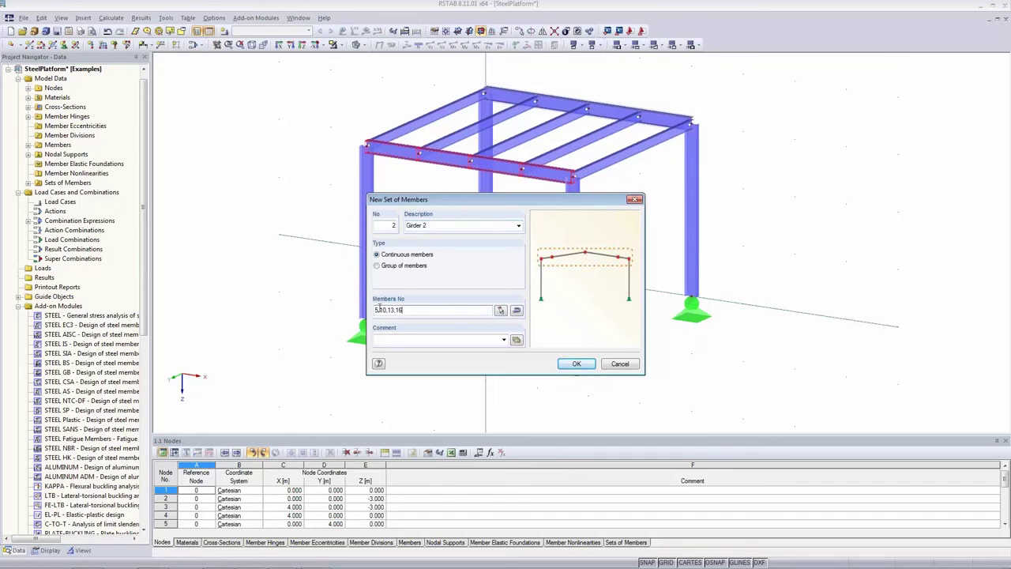
left_click(576, 363)
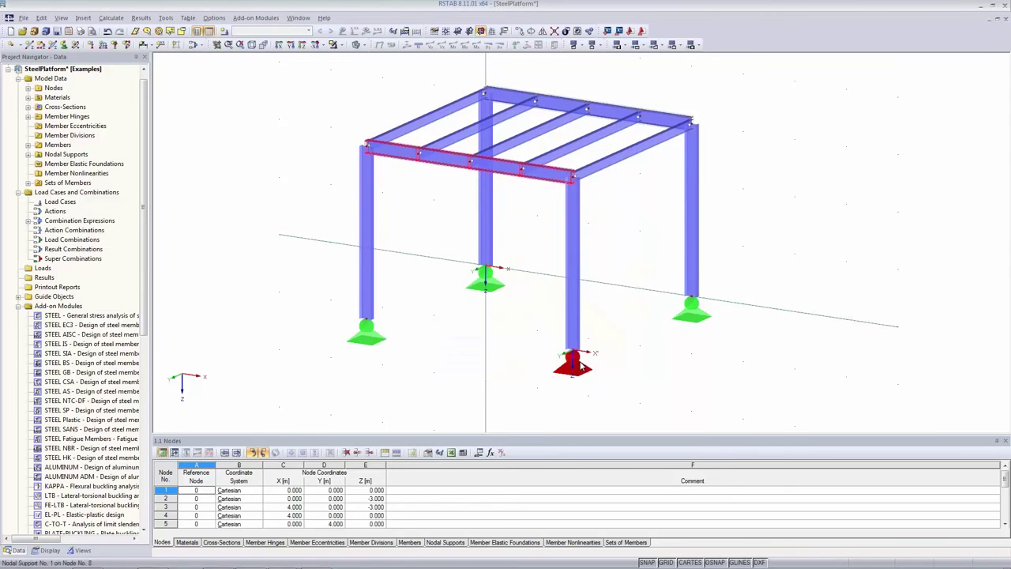
left_click(257, 132)
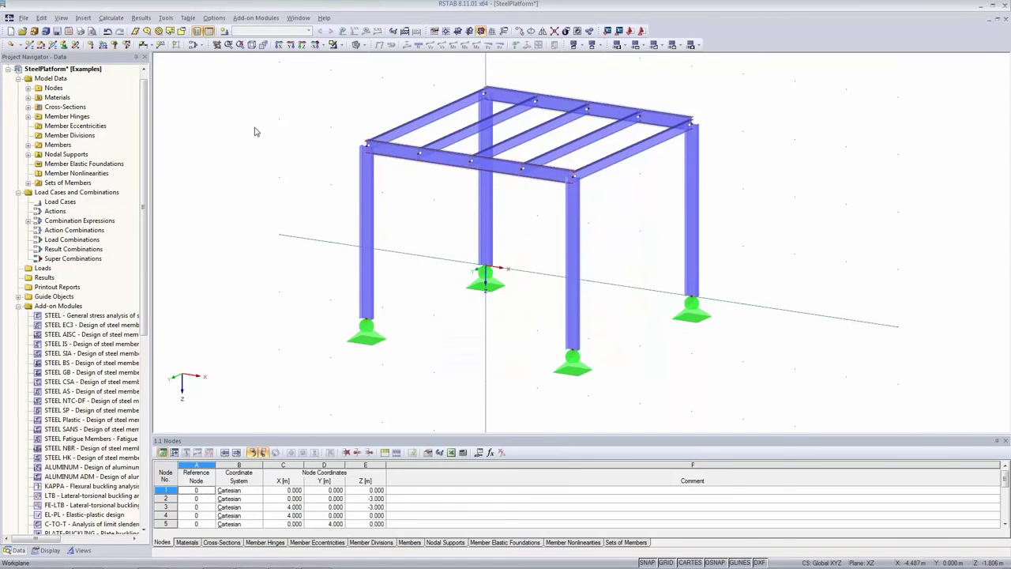
Compare the structure in wireframe and solid display from another angle, ending in the solid transparent display.
left_click(355, 45)
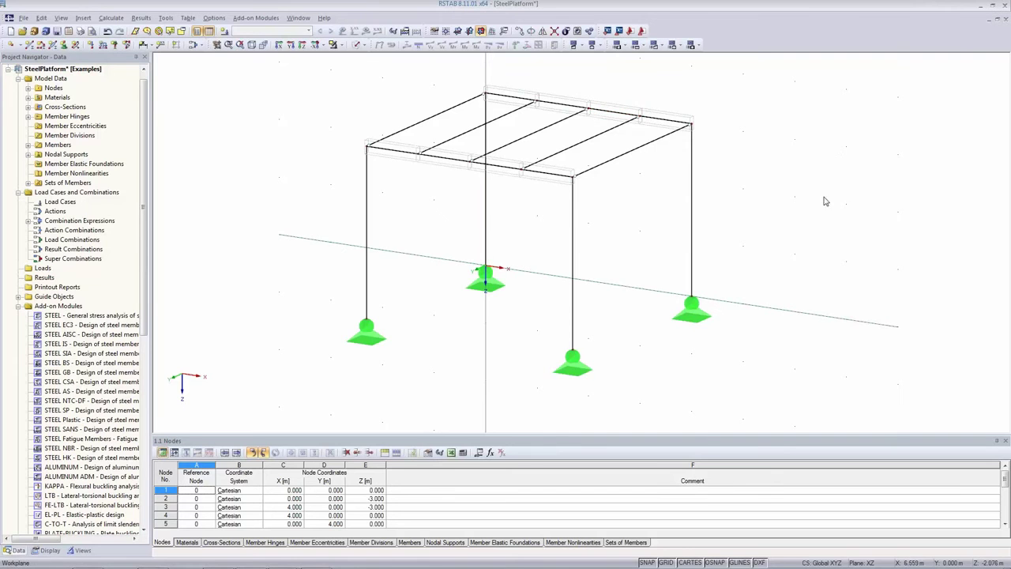
middle_click_drag(788, 190, 695, 189, "ctrl")
left_click(356, 44)
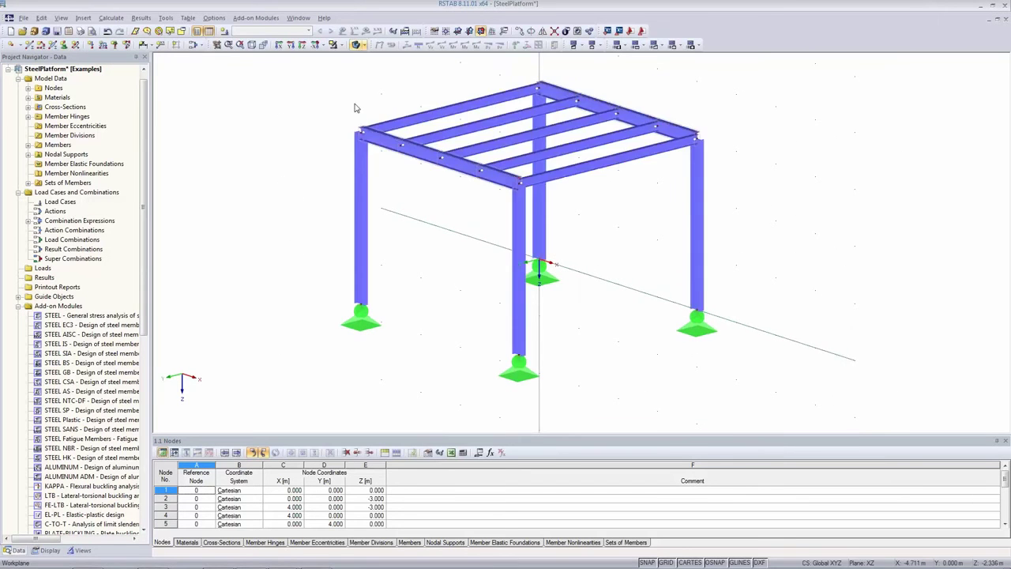
left_click(355, 45)
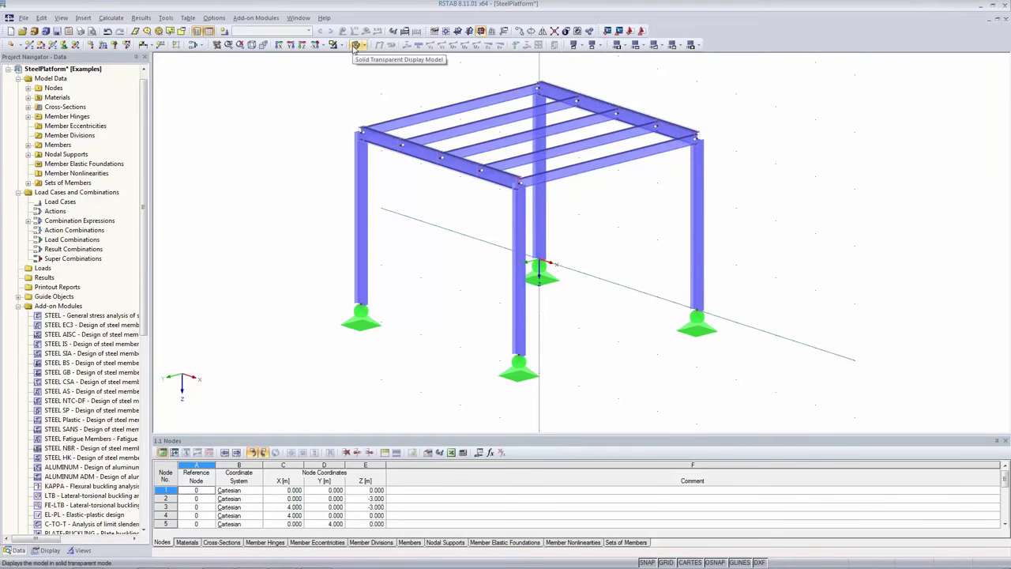
scroll(345, 157, "down", 1)
middle_click_drag(712, 303, 795, 282, "shift")
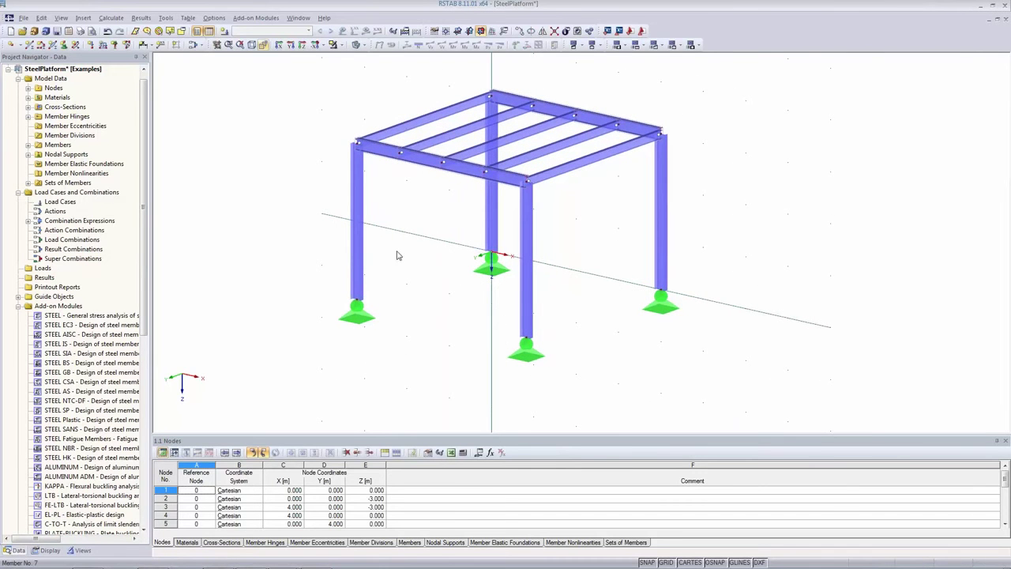
left_click_drag(256, 89, 310, 133)
middle_click_drag(779, 252, 672, 246, "shift")
left_click_drag(284, 70, 466, 350)
left_click(570, 404)
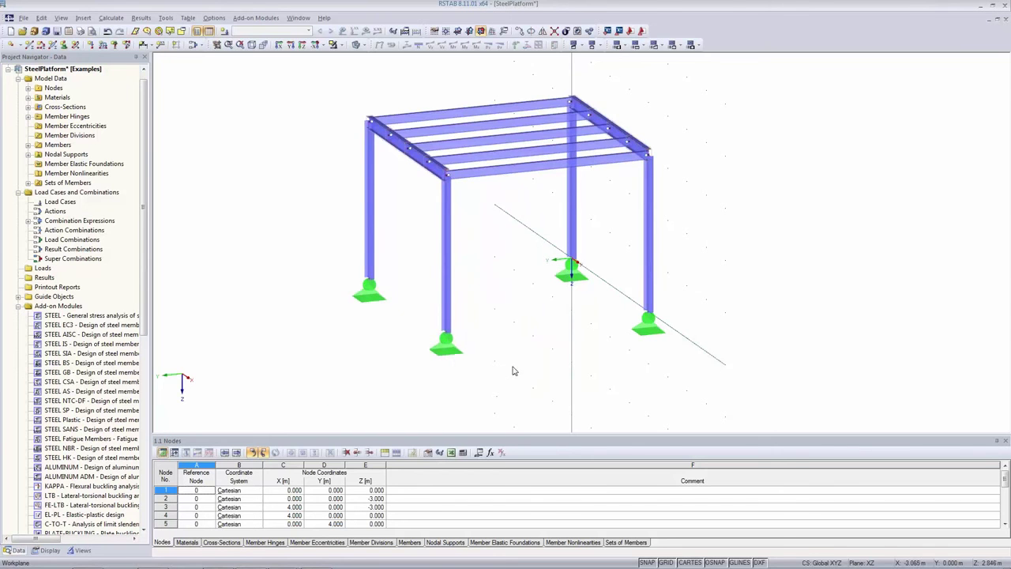
left_click_drag(494, 380, 295, 95)
middle_click_drag(578, 318, 646, 324)
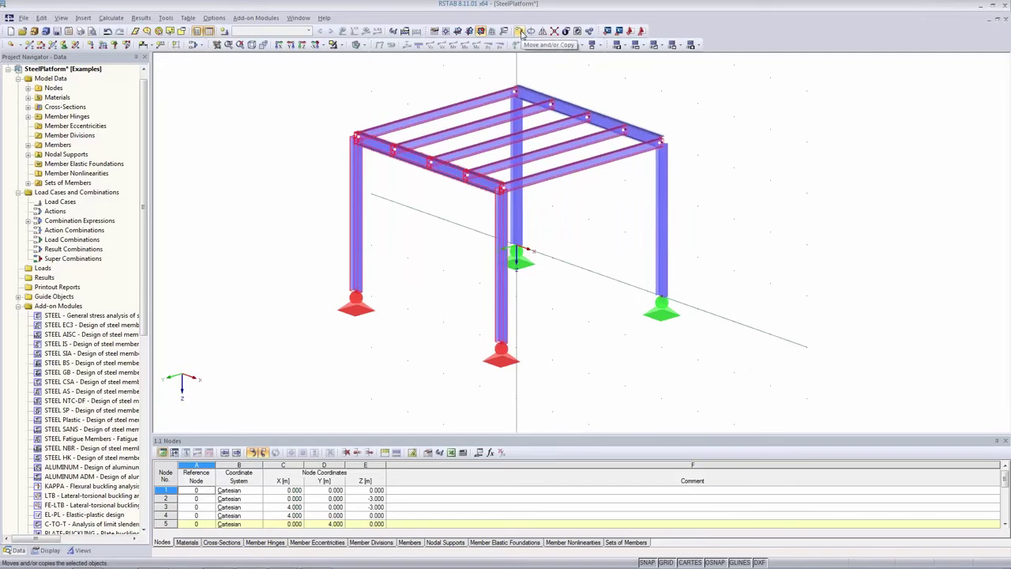
left_click(662, 145)
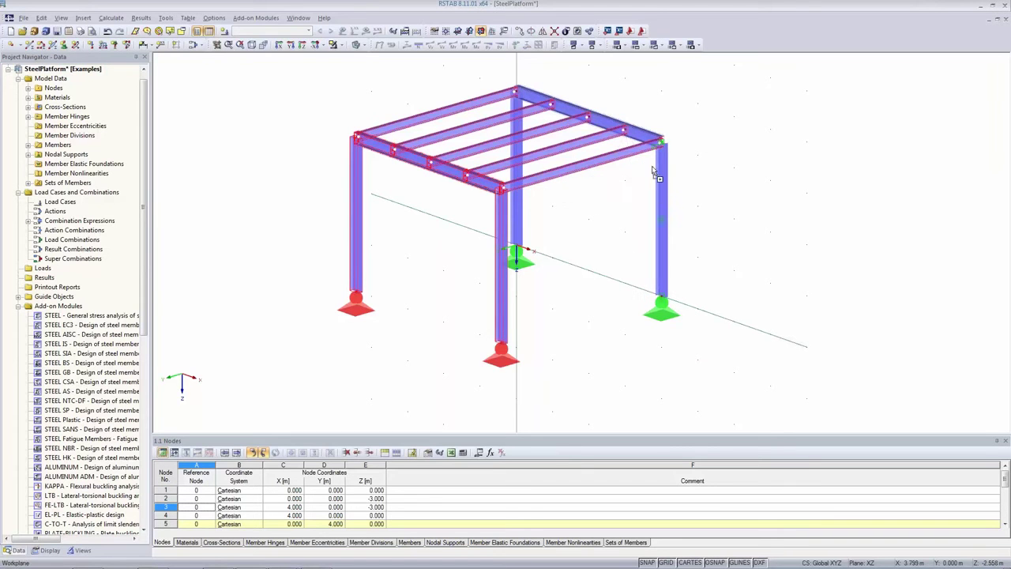
key("Escape")
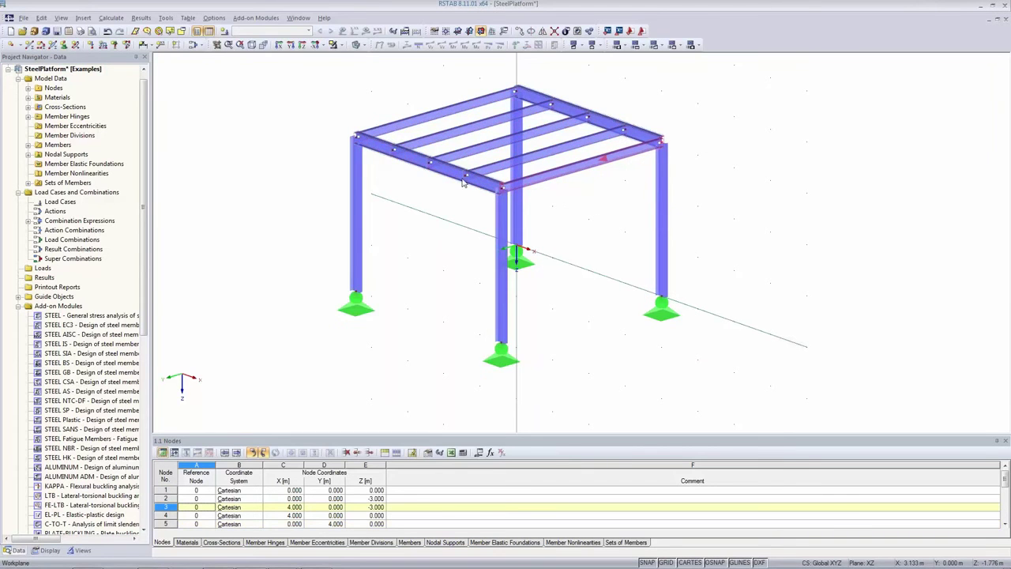
Copy the second frame with its supports and all connecting beams 4 m along Y, from node (4, 0, -3) to node (4, 4, -3).
middle_click_drag(617, 379, 515, 397, "ctrl")
left_click_drag(518, 393, 350, 64)
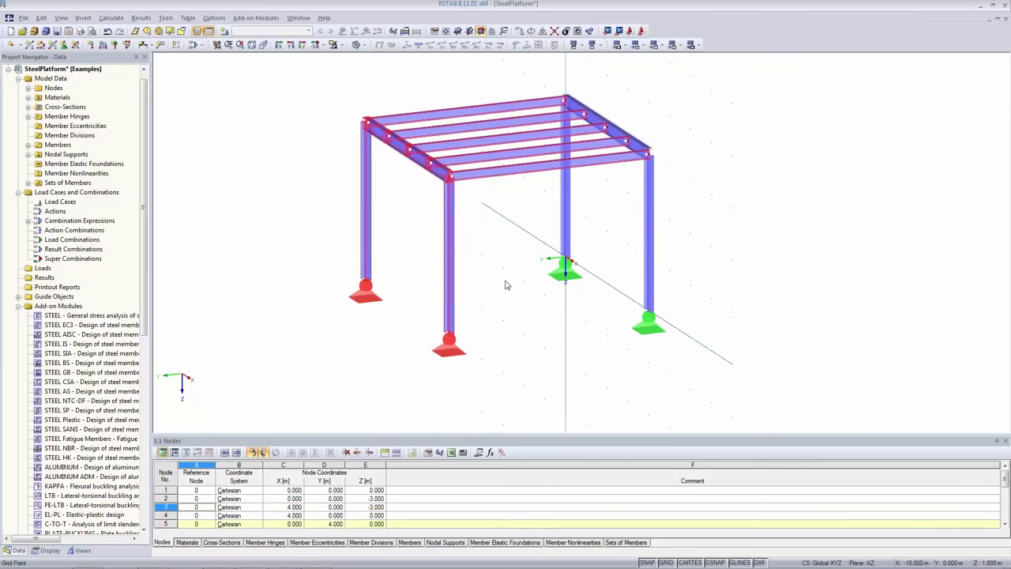
middle_click_drag(521, 313, 704, 320)
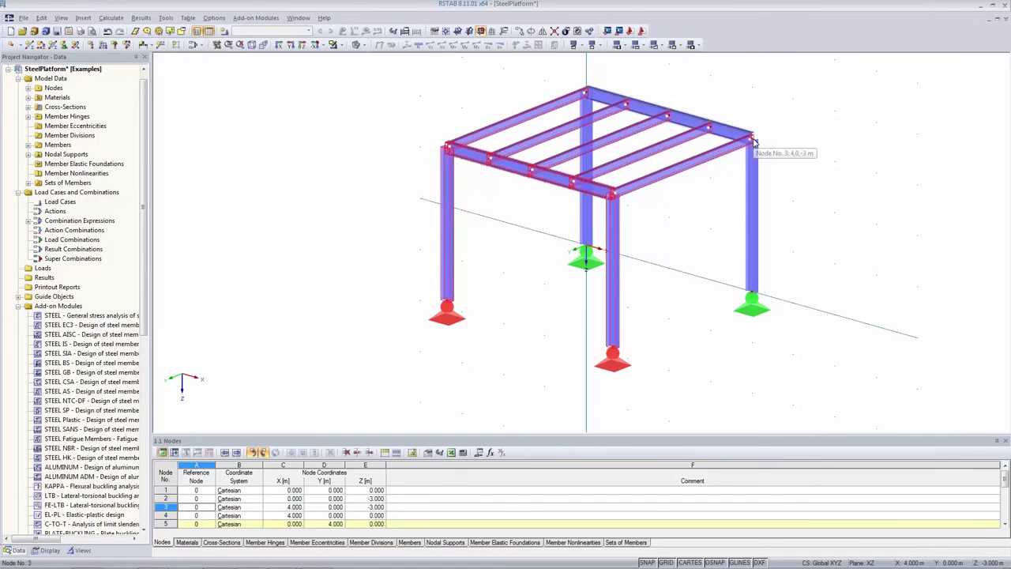
left_click_drag(754, 142, 619, 197)
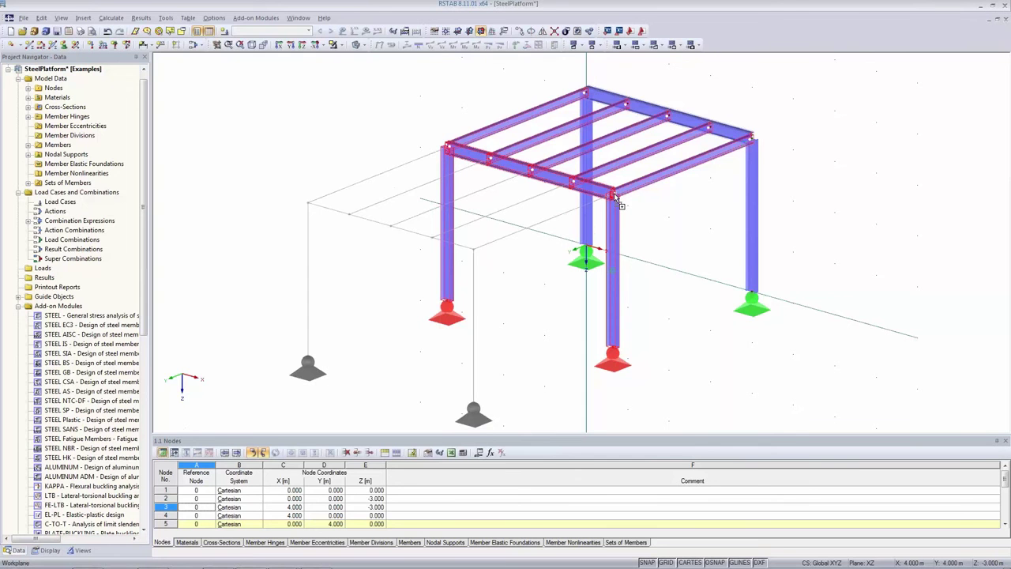
left_click_drag(616, 197, 616, 197)
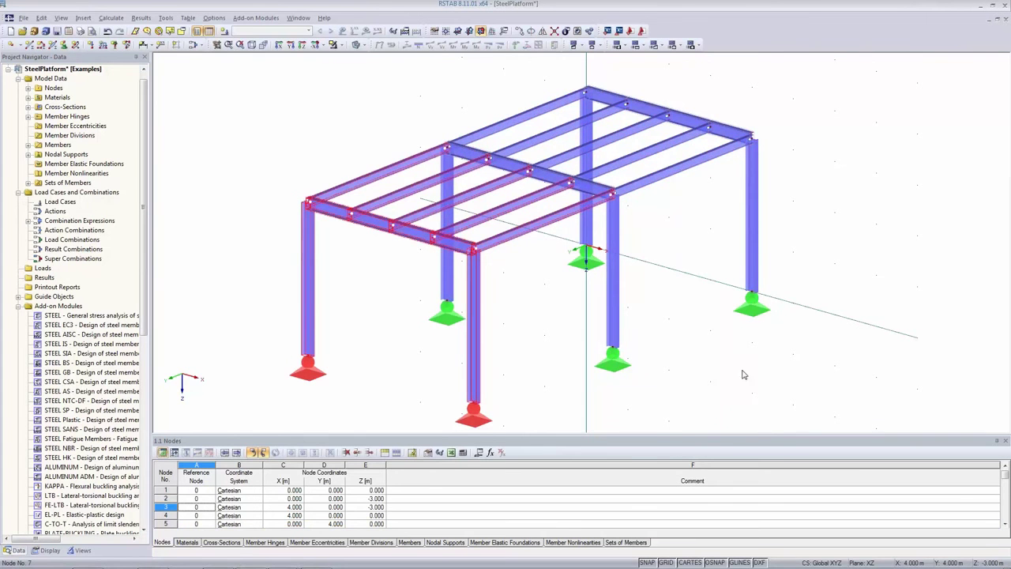
Copy the outermost frame with its supports and connecting beams another 4 m along Y, from the middle frame's top node to the end frame's.
middle_click_drag(873, 371, 795, 330, "ctrl")
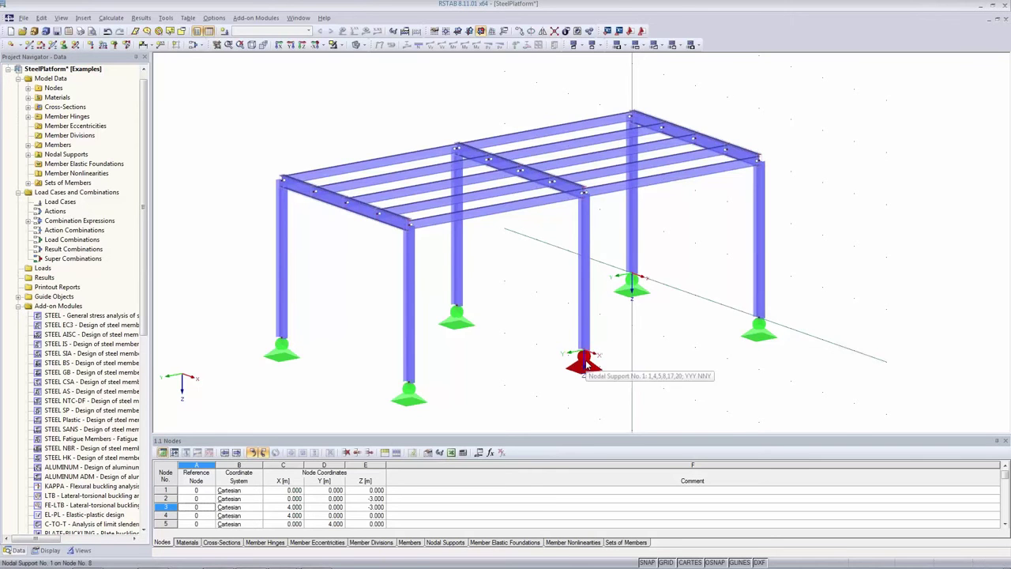
middle_click_drag(585, 362, 561, 418, "ctrl")
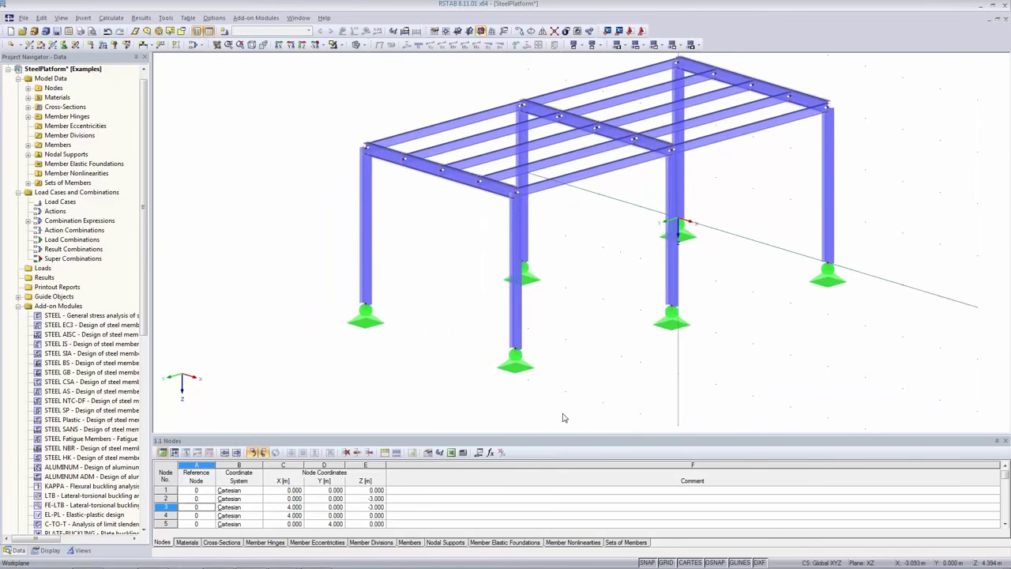
middle_click_drag(630, 378, 513, 384, "ctrl")
left_click_drag(503, 372, 248, 95)
middle_click_drag(553, 206, 654, 232, "ctrl")
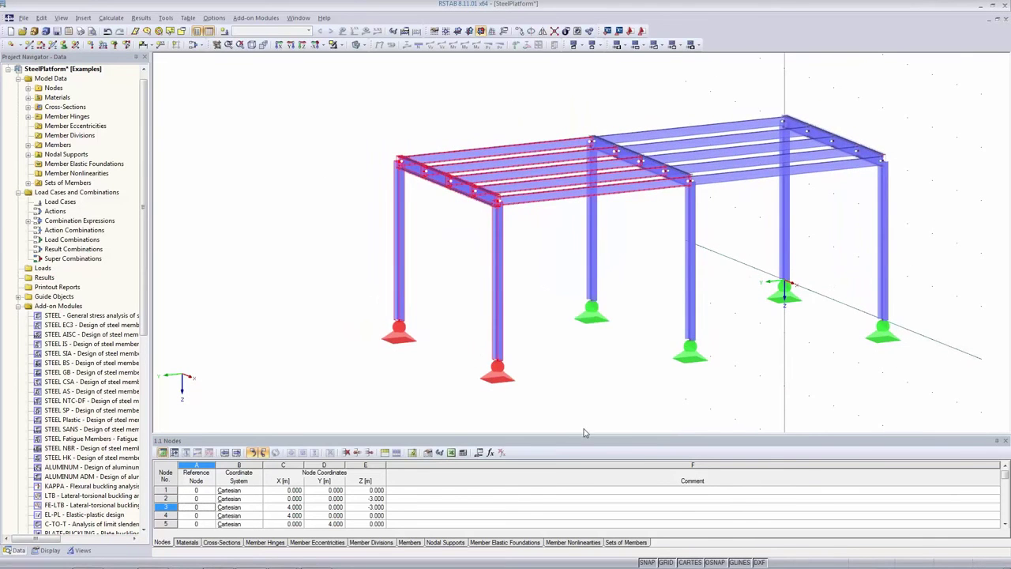
middle_click_drag(583, 355, 628, 378, "ctrl")
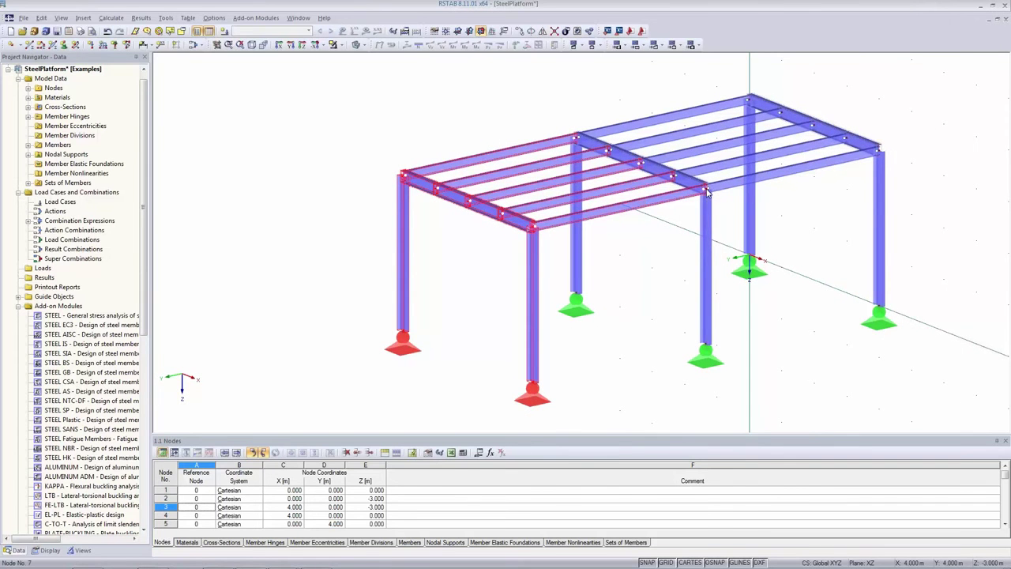
left_click(709, 192)
left_click_drag(709, 191, 537, 232)
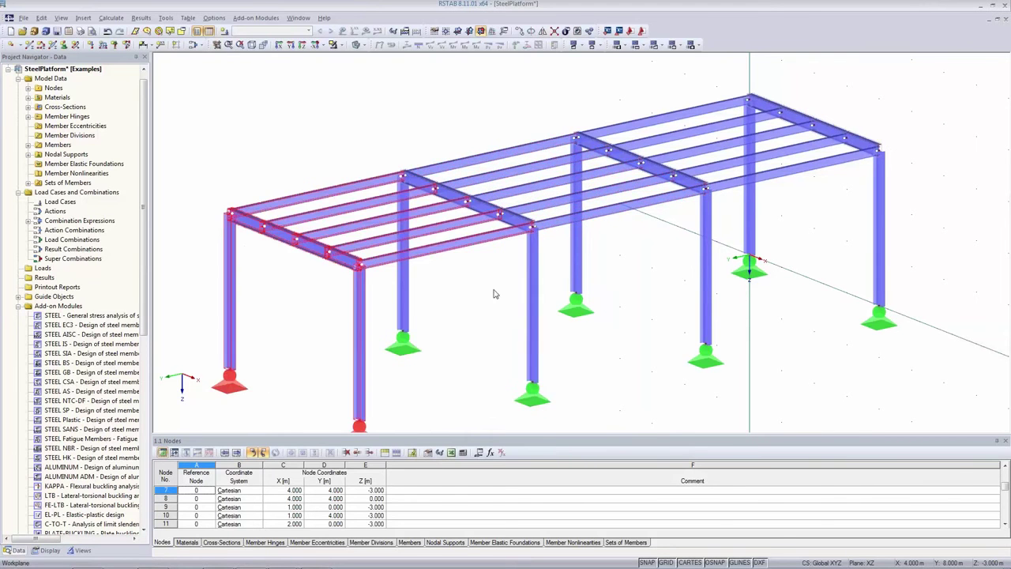
left_click(463, 316)
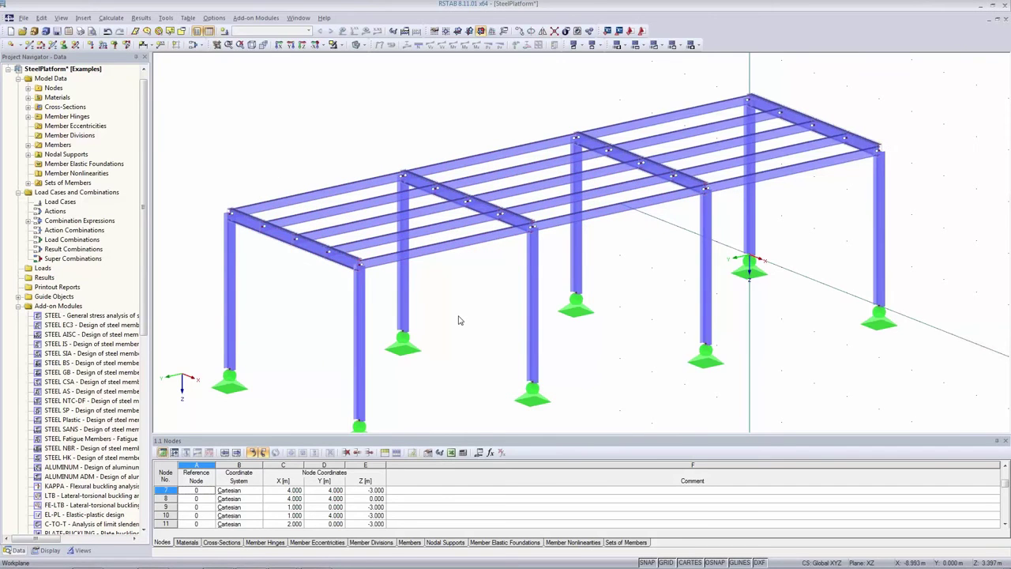
Show the structure as a wireframe and enlarge the data table area below the model.
middle_click_drag(473, 377, 479, 329)
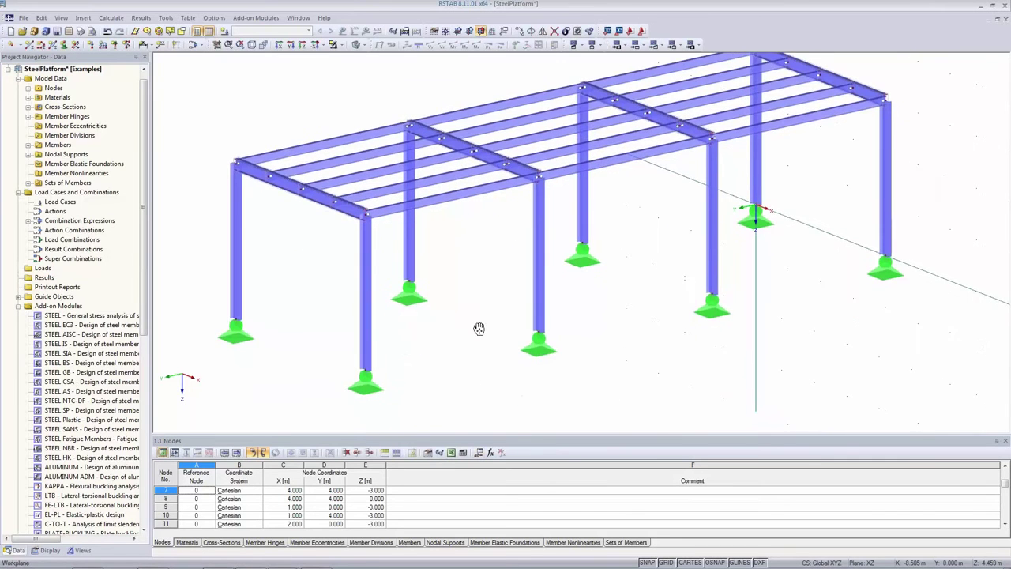
left_click(355, 45)
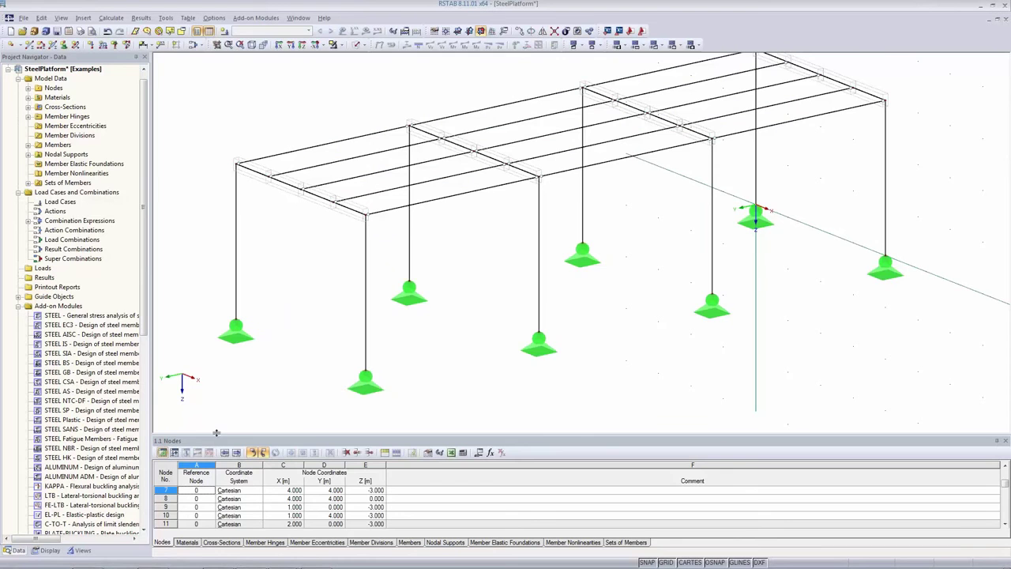
left_click_drag(216, 433, 226, 358)
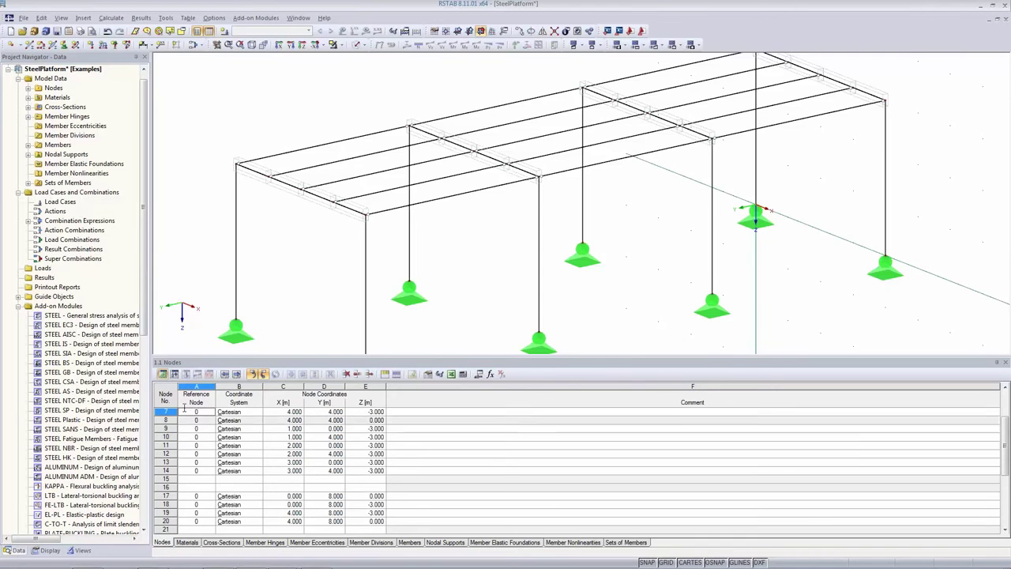
Rename the third and fourth sets of members as Girder 3 and Girder 4.
left_click(198, 543)
left_click(222, 543)
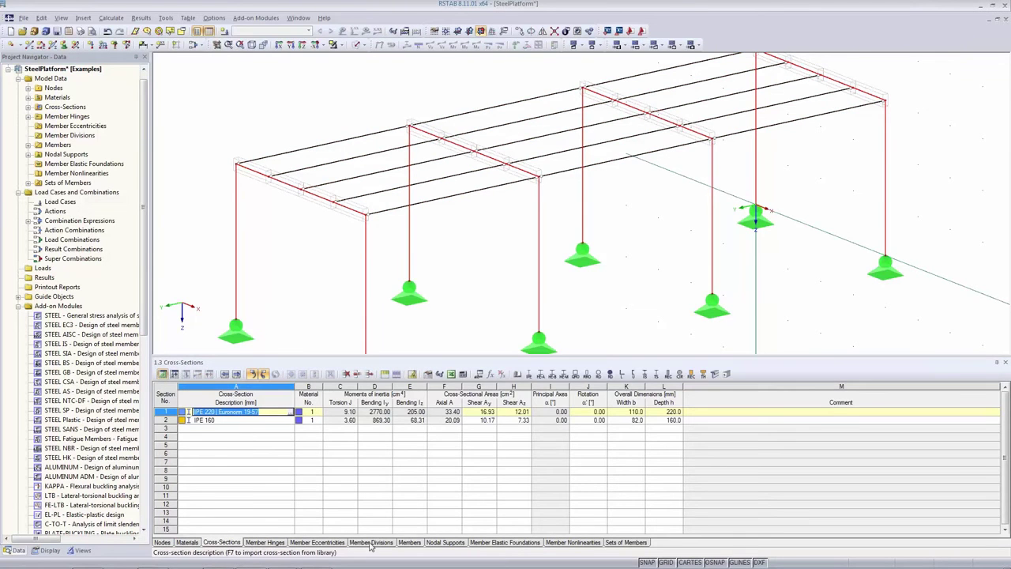
left_click(619, 543)
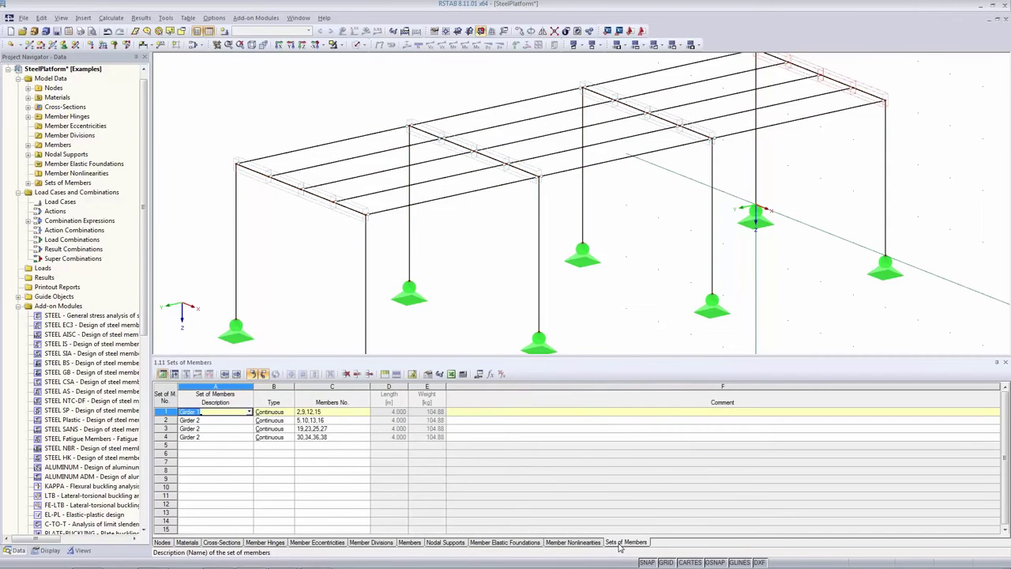
left_click(213, 420)
left_click(215, 429)
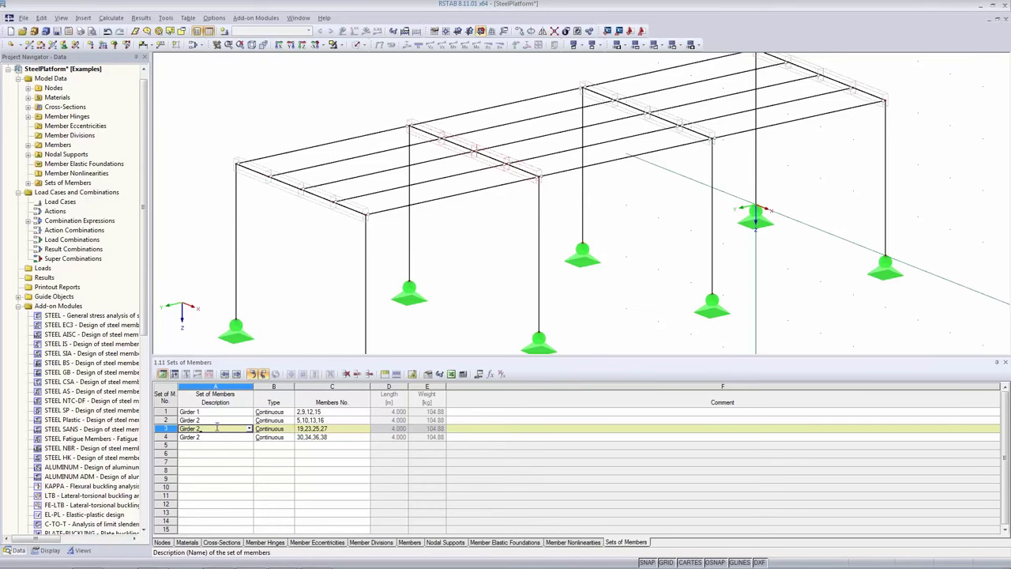
left_click(211, 437)
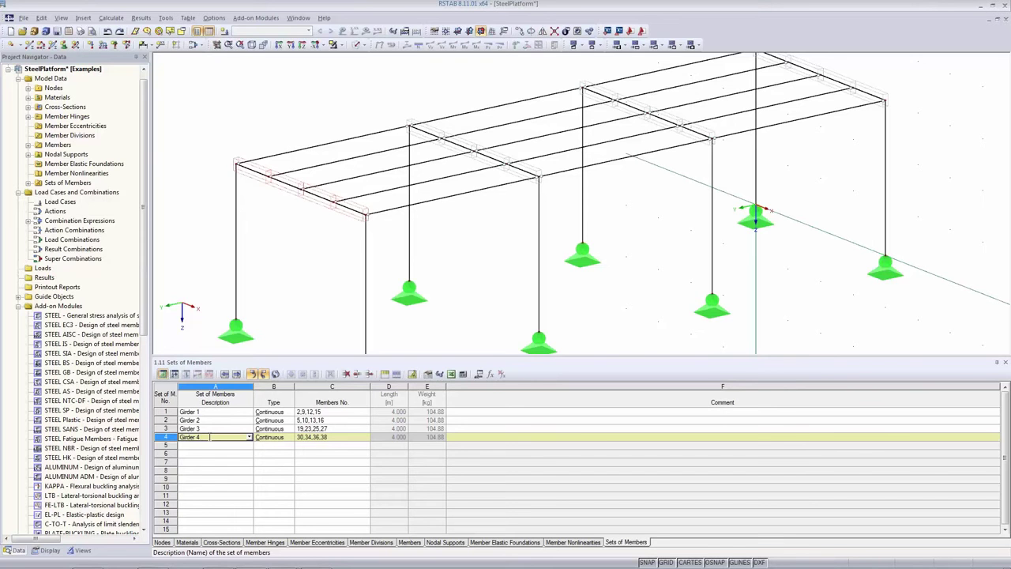
left_click(315, 104)
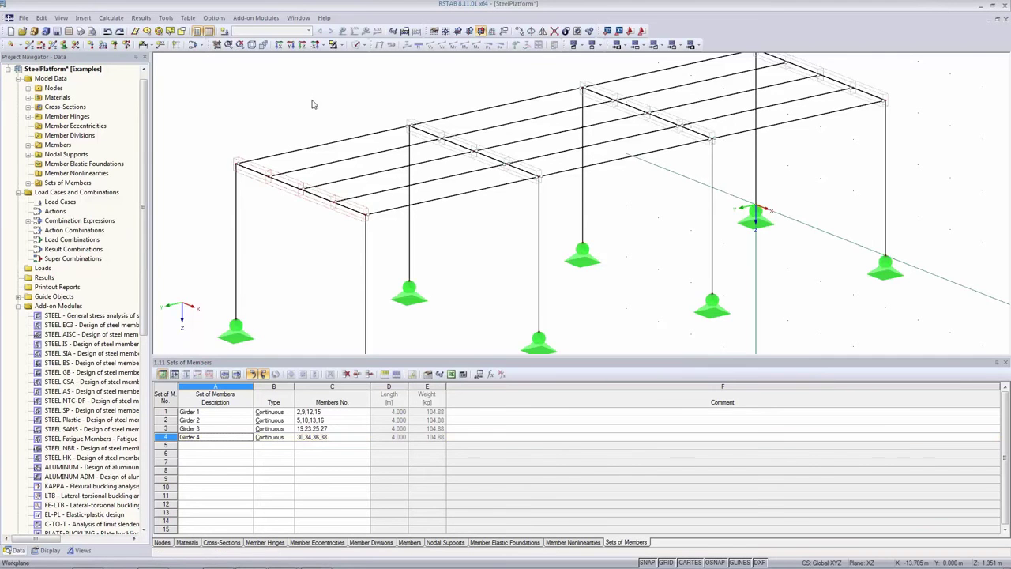
Shrink the table area again and show the whole structure in solid display.
scroll(603, 296, "down", 2)
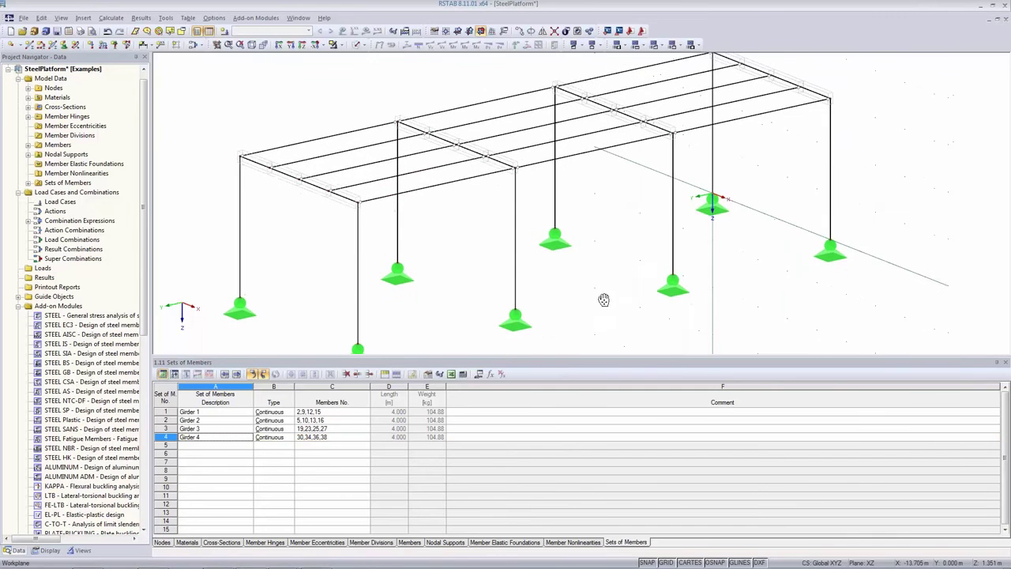
left_click_drag(565, 361, 572, 493)
middle_click_drag(564, 368, 594, 402)
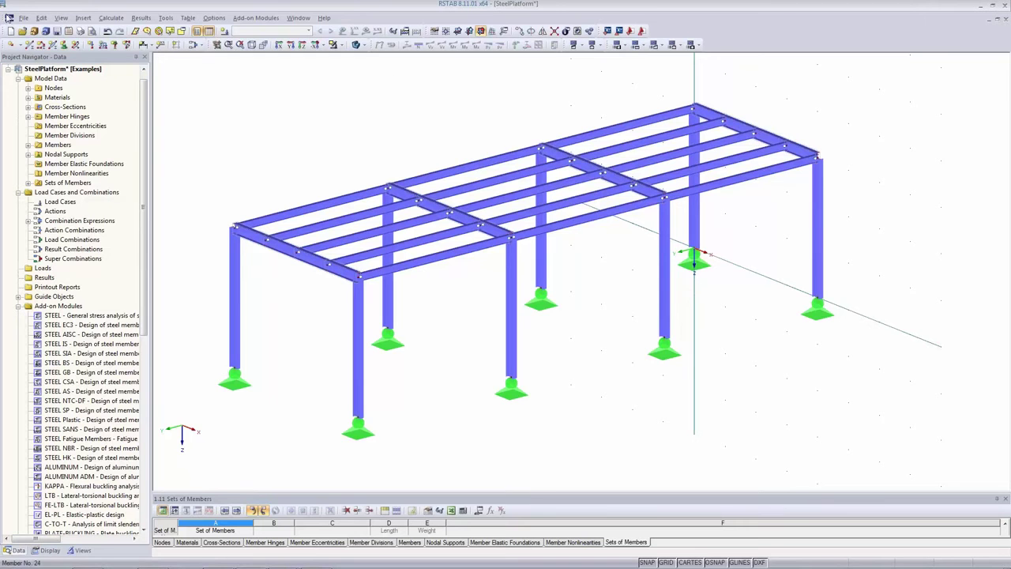
Start a new single member and give it a new L 60x60x6 equal-leg angle cross-section in Steel S 235.
left_click(30, 46)
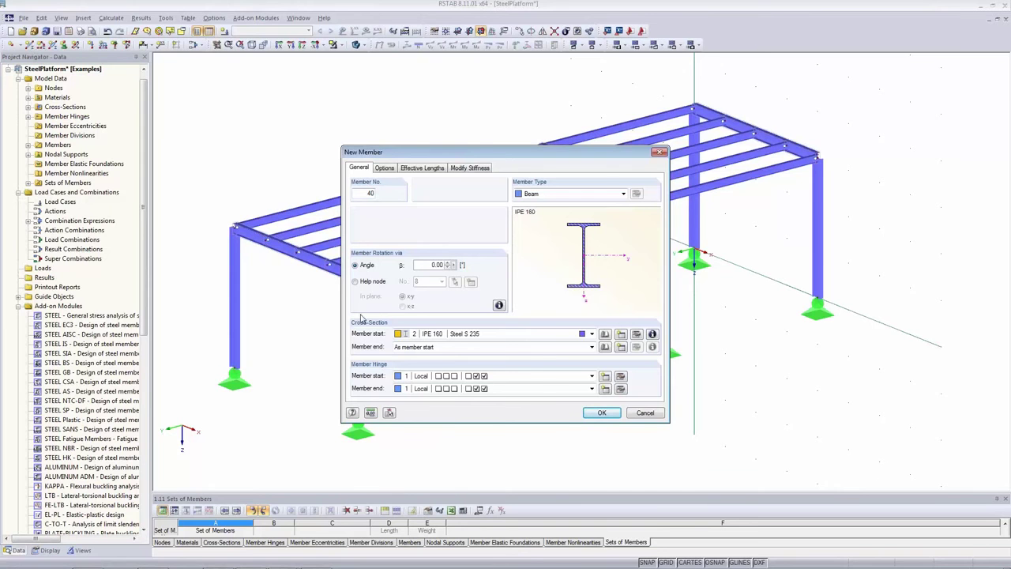
left_click(621, 335)
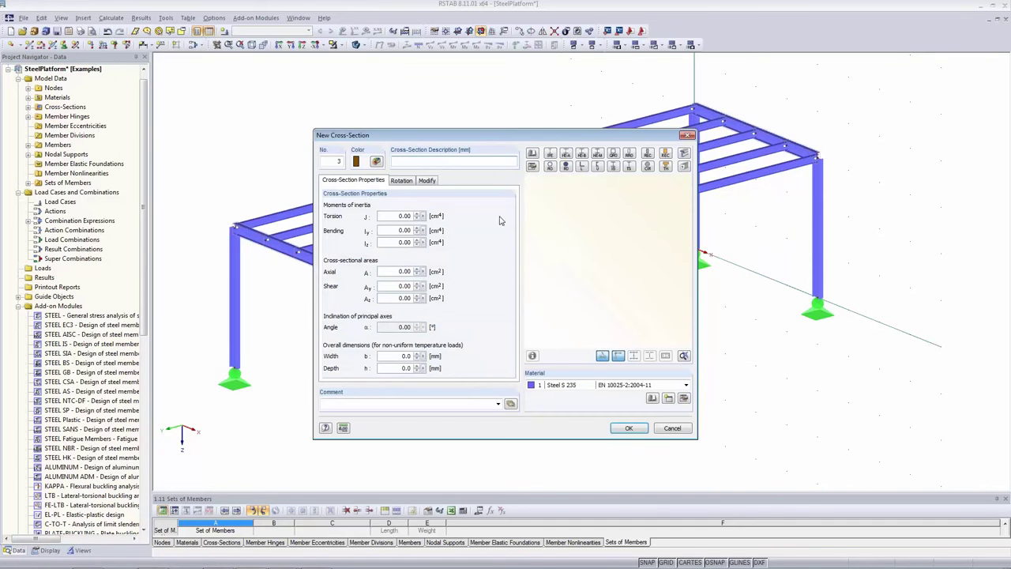
left_click(582, 166)
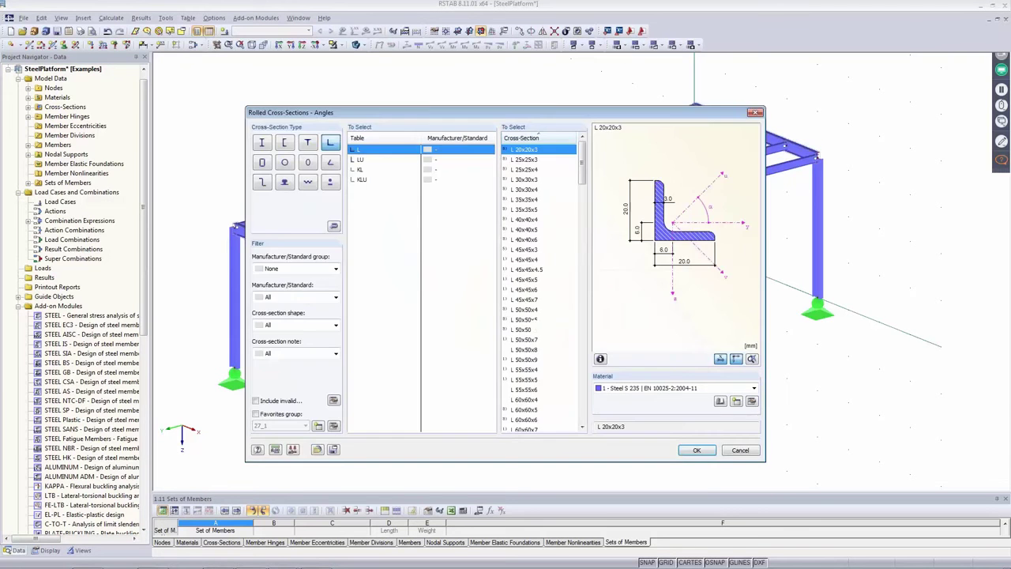
scroll(523, 310, "down", 2)
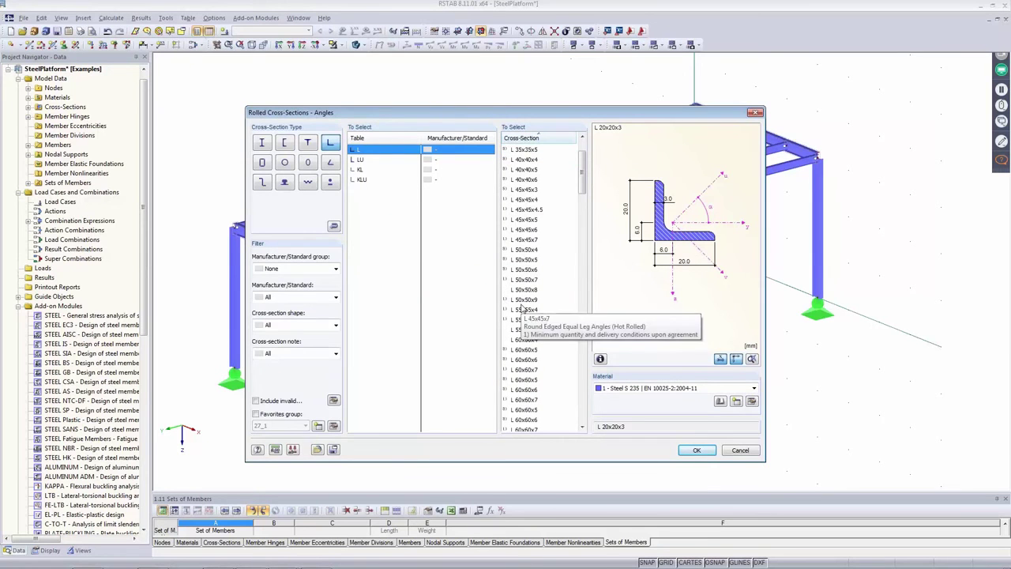
left_click(523, 360)
left_click(524, 360)
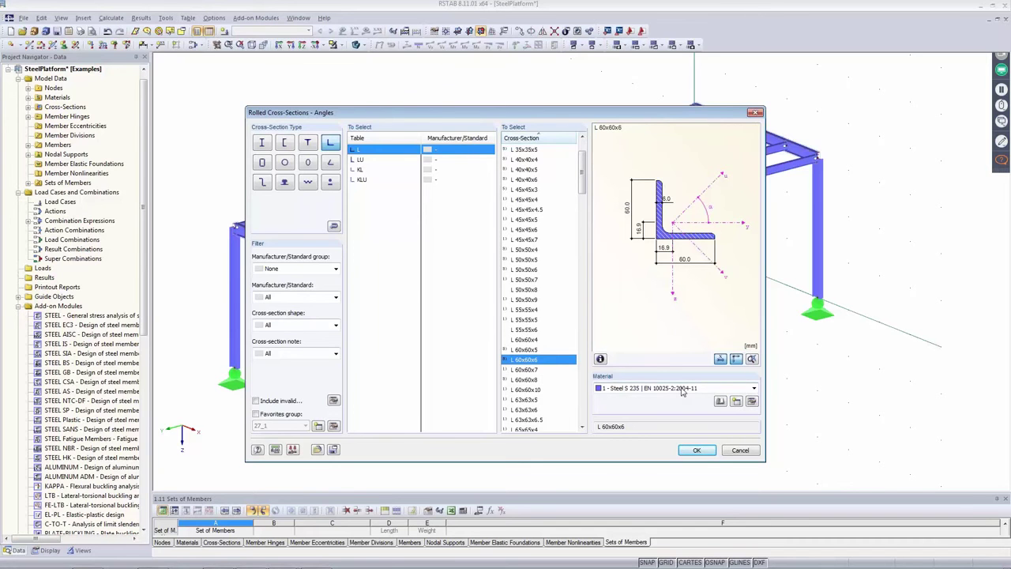
left_click(700, 450)
left_click(633, 434)
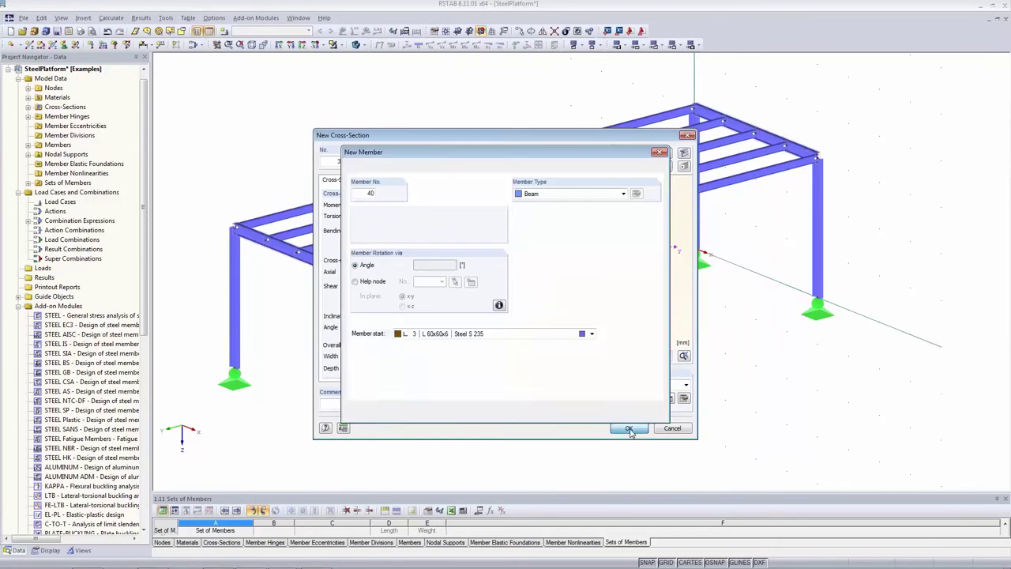
Set the member type to Tension and place a diagonal from the second frame's column top (4, 4, -3) to the first frame's column base (4, 0, 0).
left_click(556, 195)
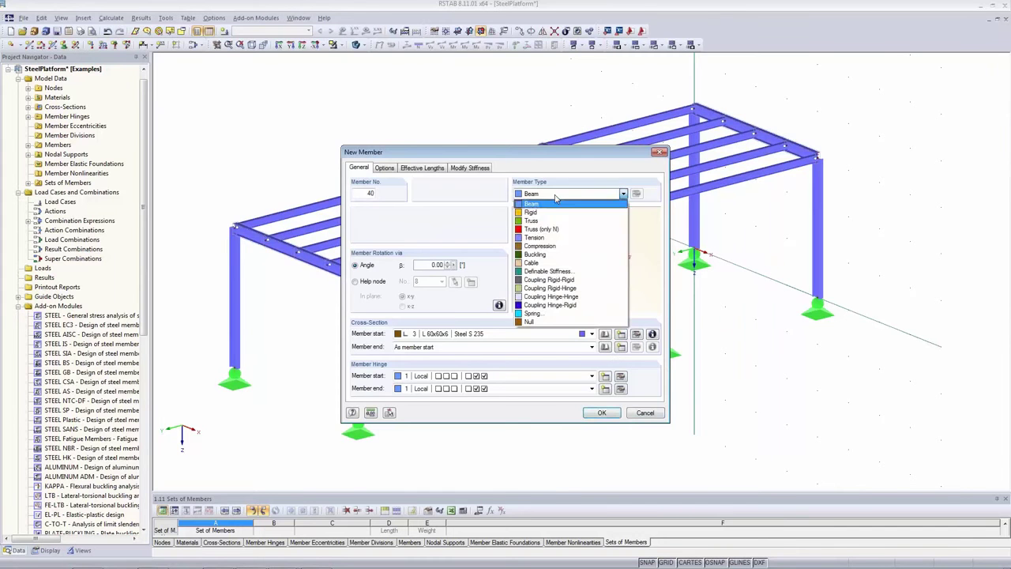
left_click(549, 238)
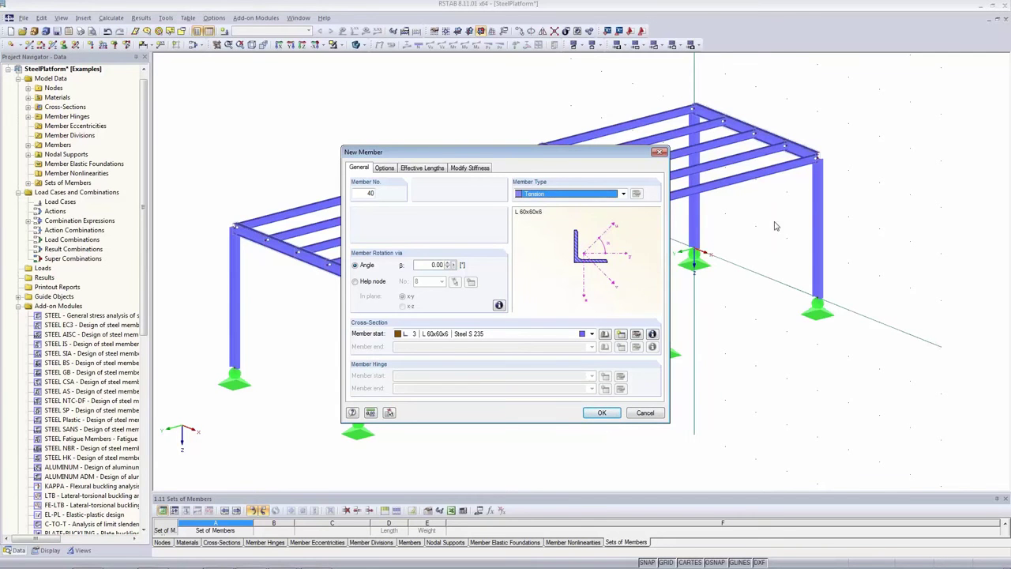
left_click(599, 414)
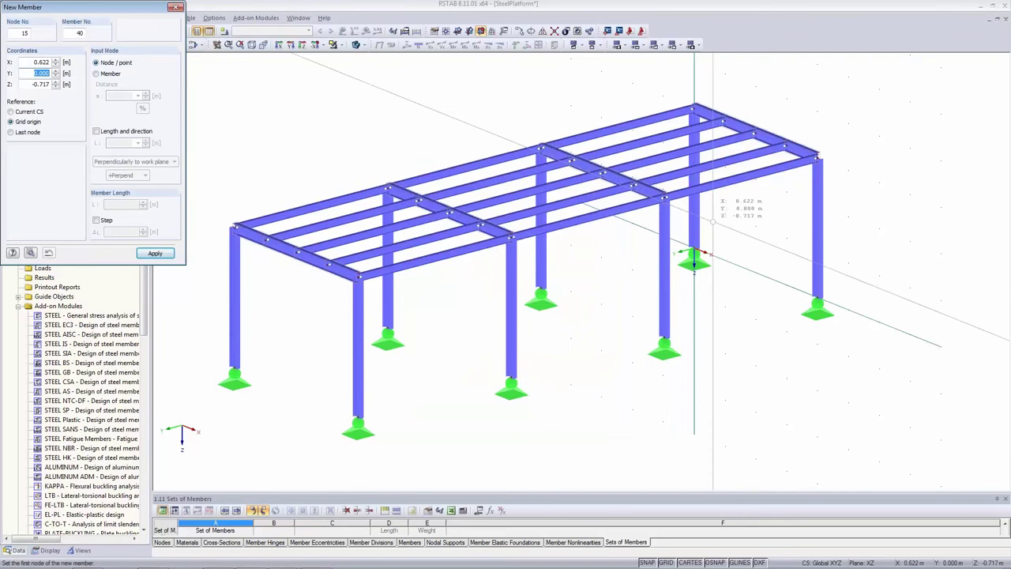
left_click(663, 197)
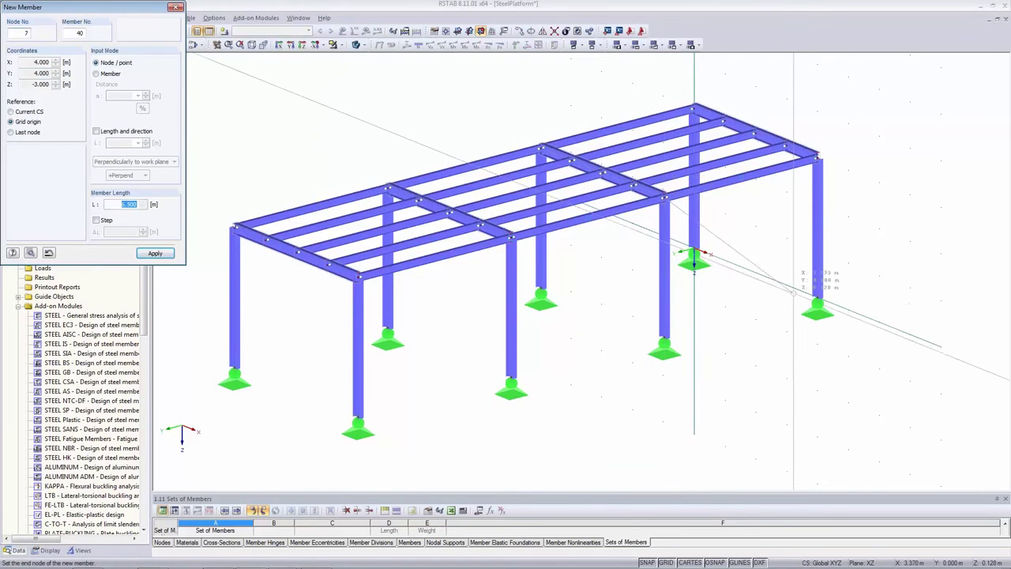
left_click(817, 298)
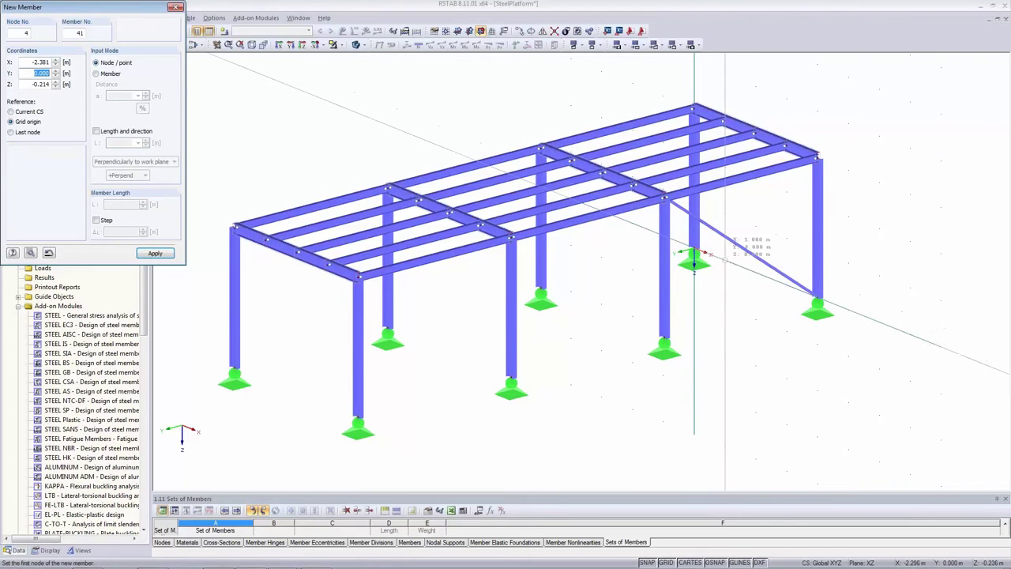
key("Escape")
Add the crossing L 60x60x6 tension diagonal from the column top (4, 0, -3) to the column base (4, 4, 0).
right_click(803, 195)
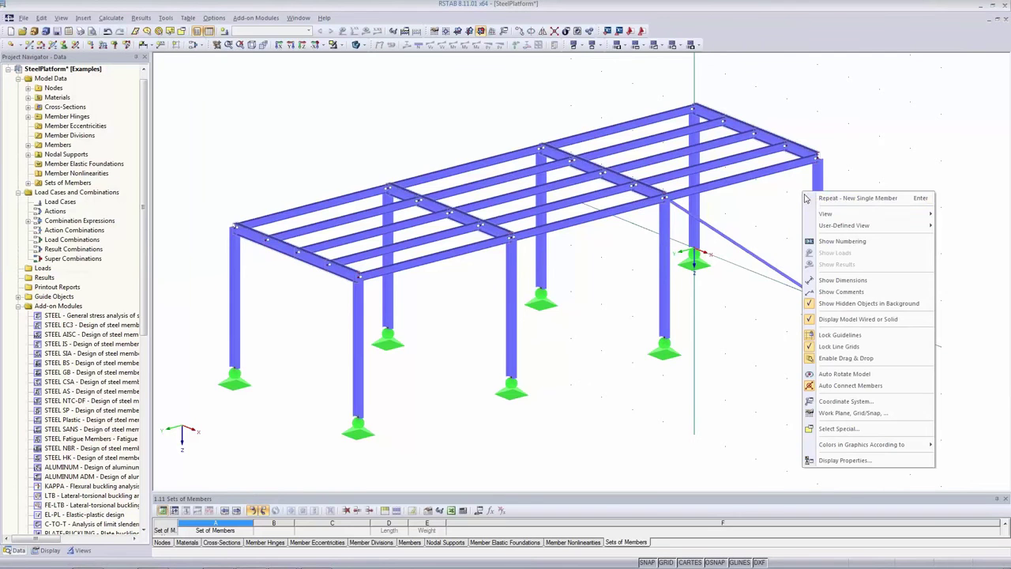
left_click(832, 199)
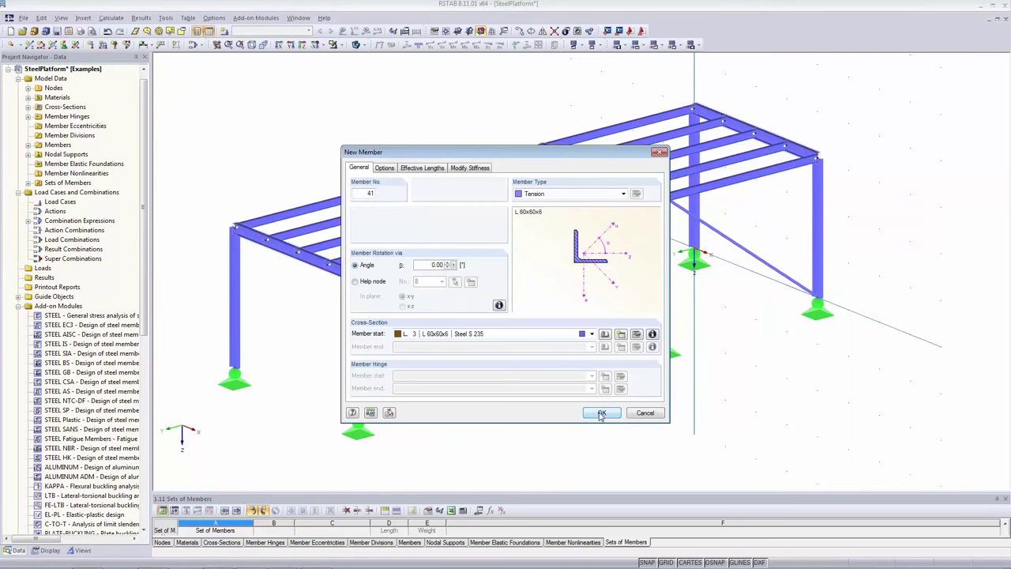
left_click(601, 414)
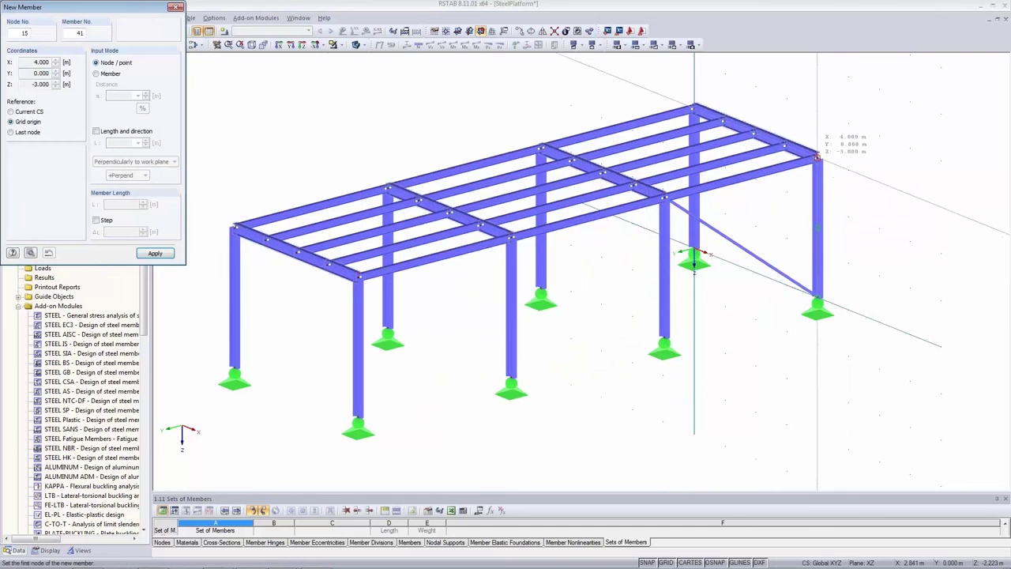
left_click(818, 158)
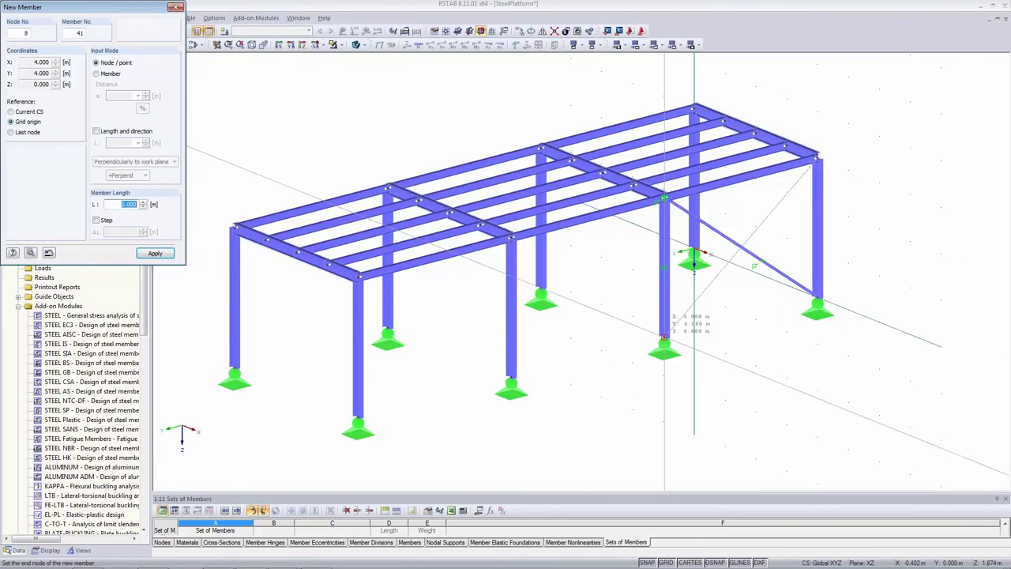
left_click(665, 337)
key("Escape")
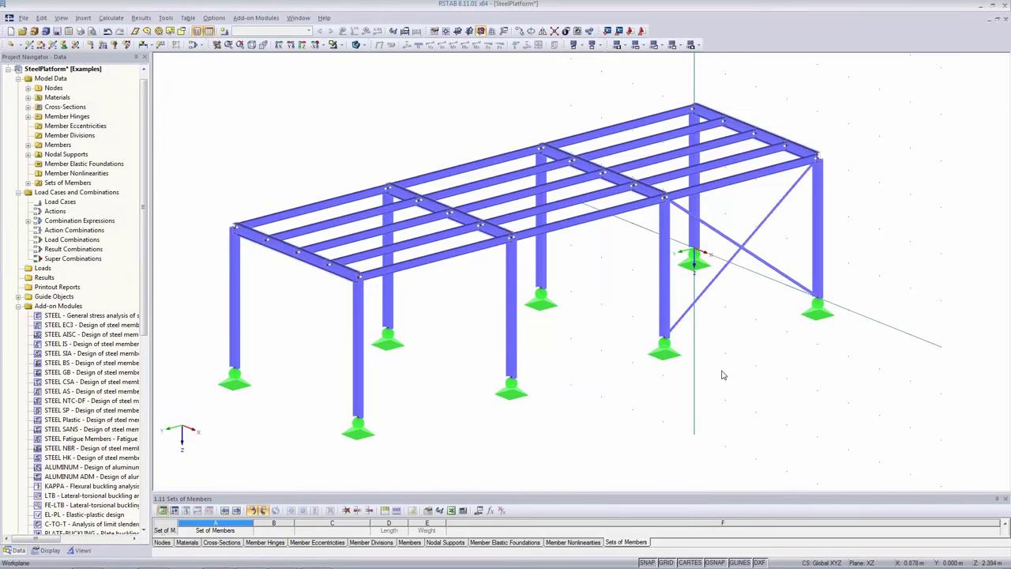
Copy both bracing diagonals to the opposite side of the first bay, so that their lower corner meets the origin node.
left_click(774, 270)
left_click(760, 231, "ctrl")
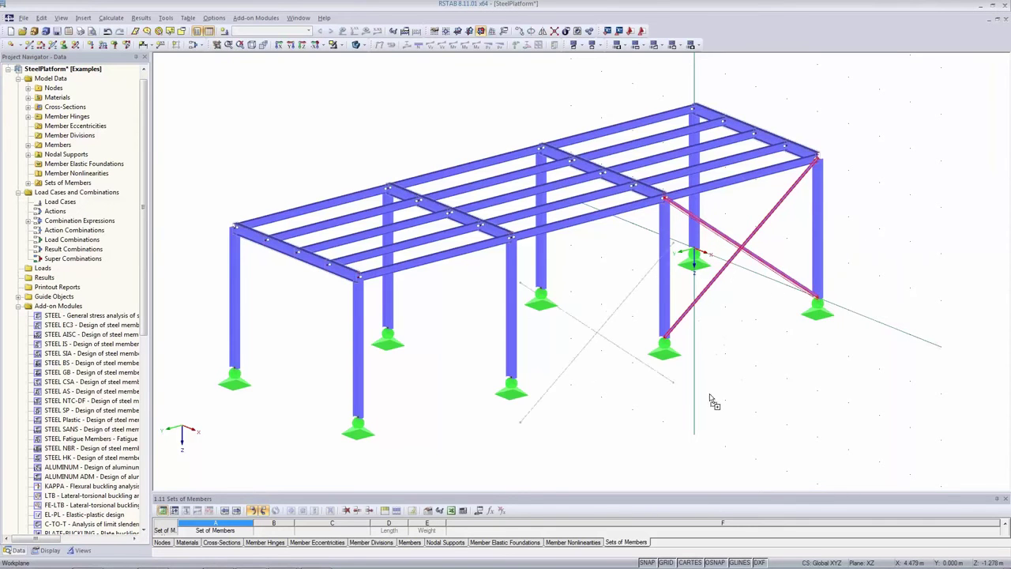
left_click(695, 255)
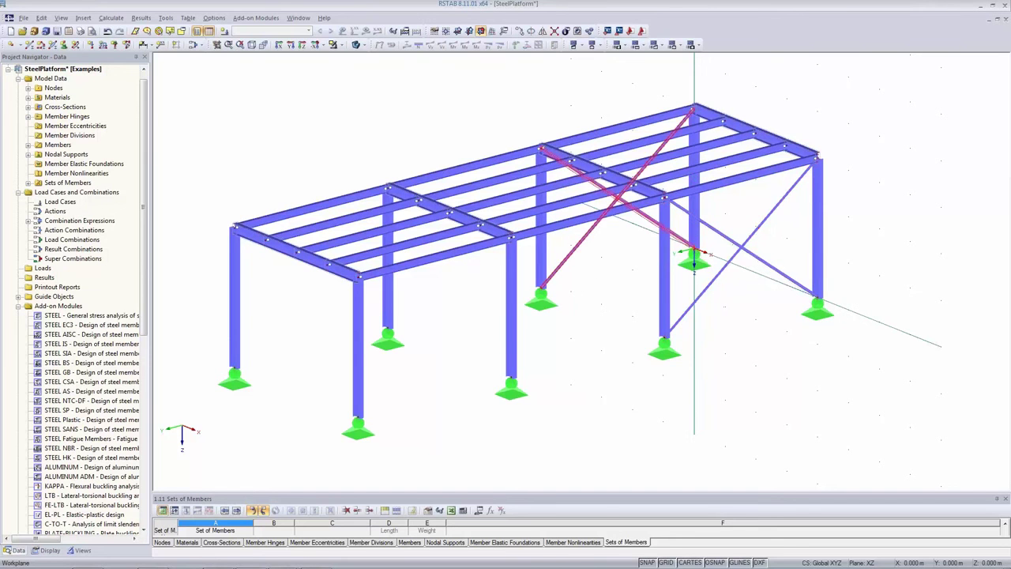
left_click(797, 398)
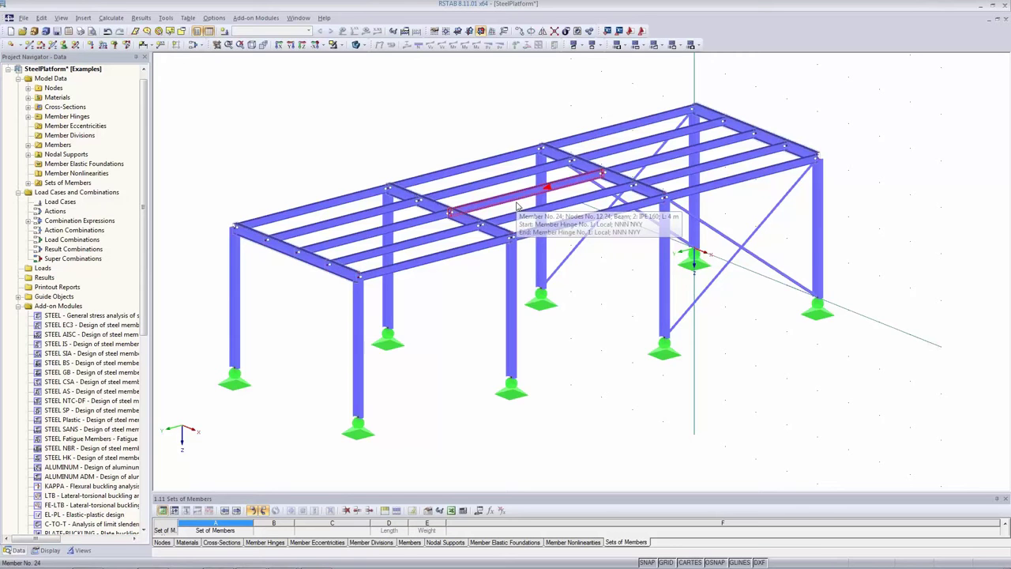
Divide the three inner beams of the middle bay with a new node 1 m from the member end.
left_click(517, 216)
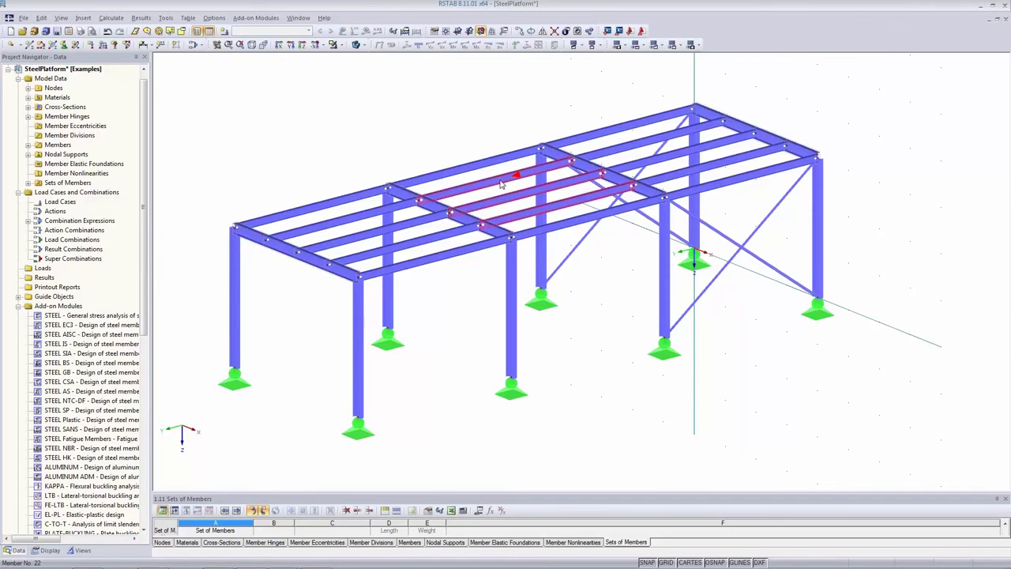
right_click(501, 183)
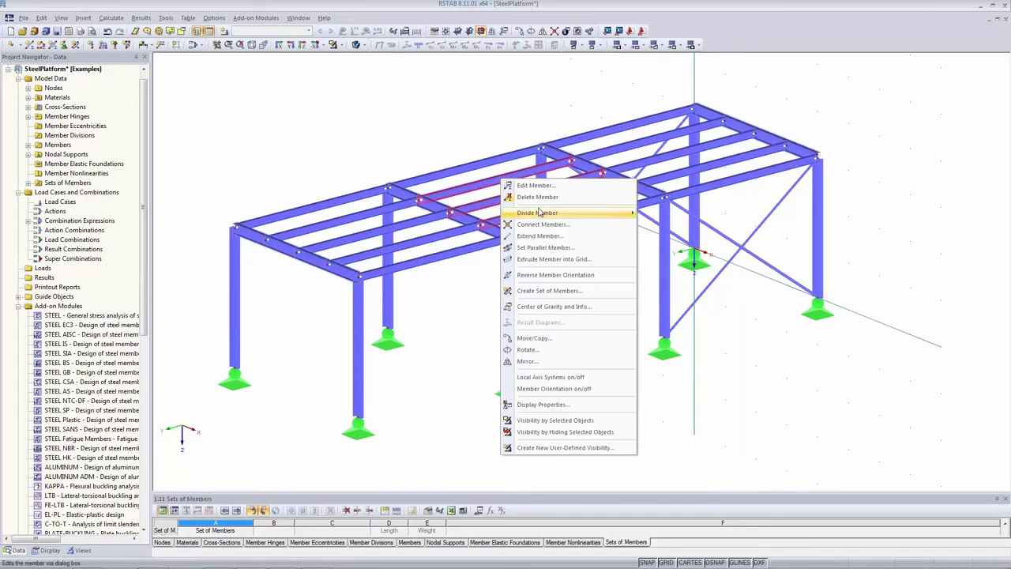
mouse_move(542, 214)
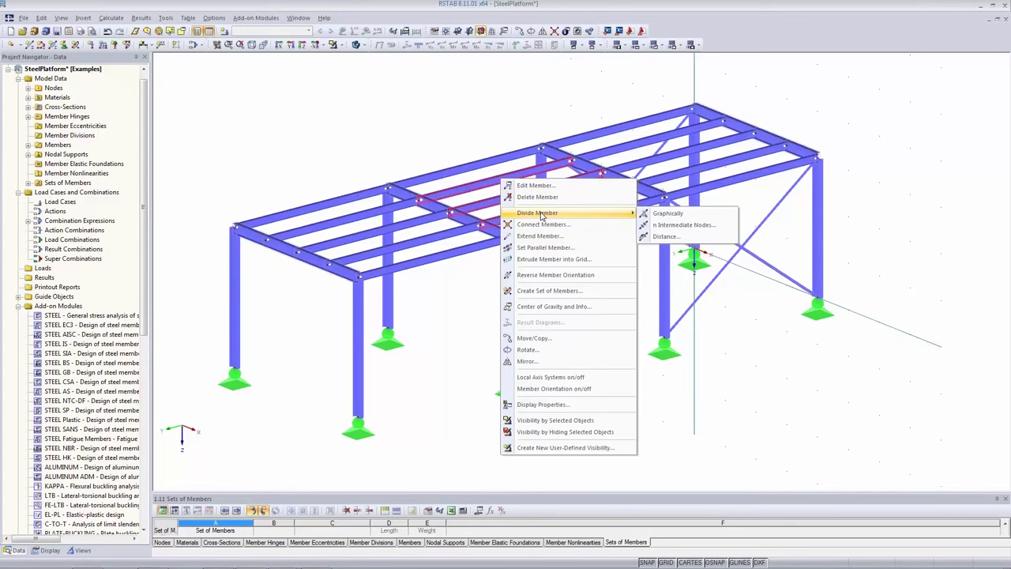
left_click(668, 237)
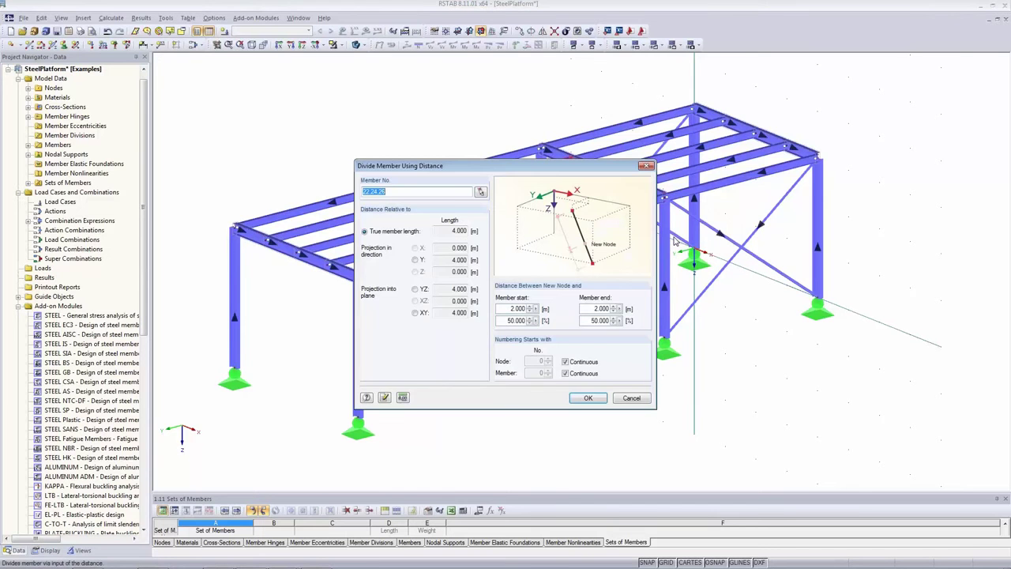
double_click(601, 308)
type("1.000")
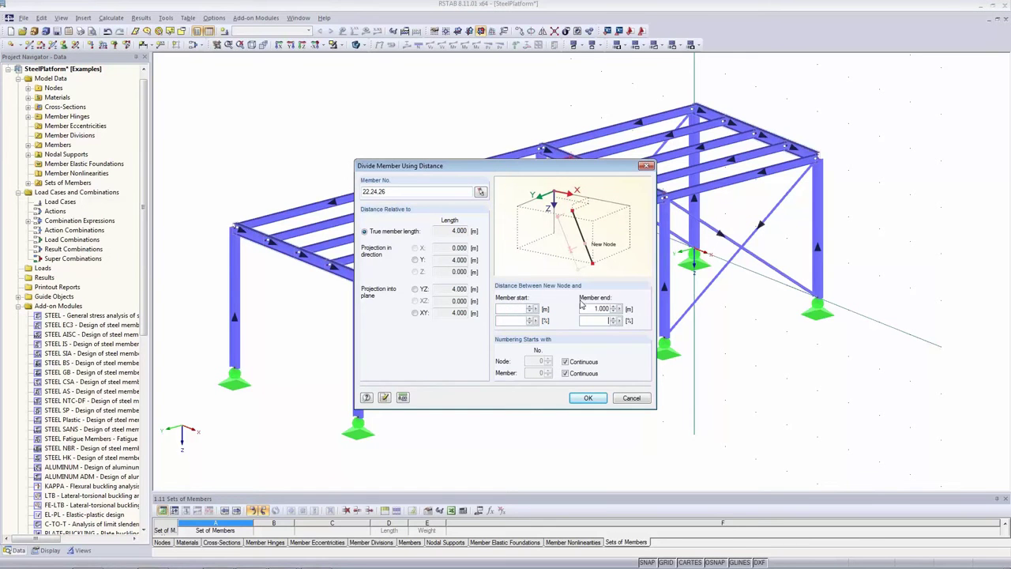
left_click(589, 398)
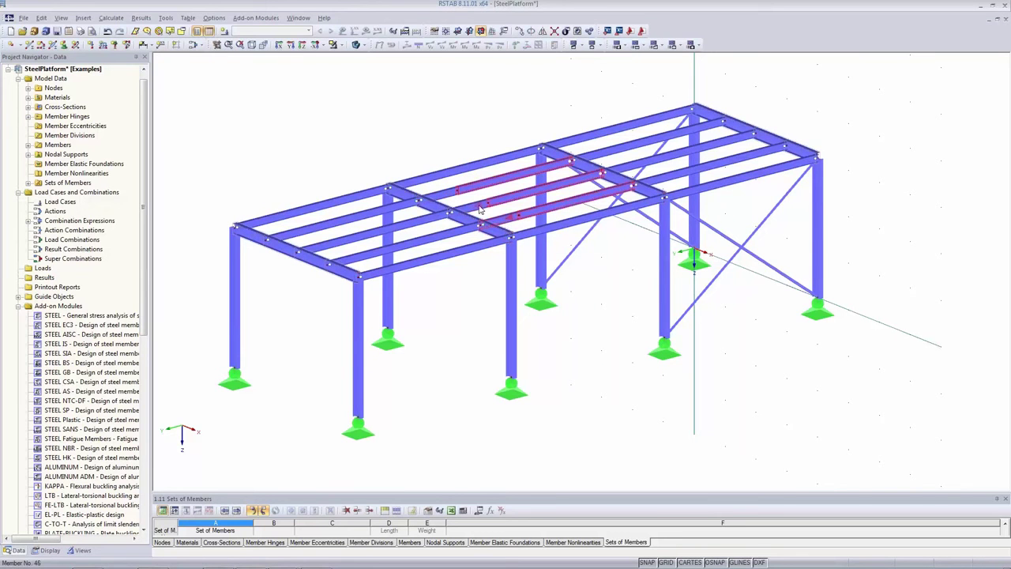
Divide the longer remaining segments of the three inner middle-bay beams with a new node 1 m from the member start.
right_click(565, 207)
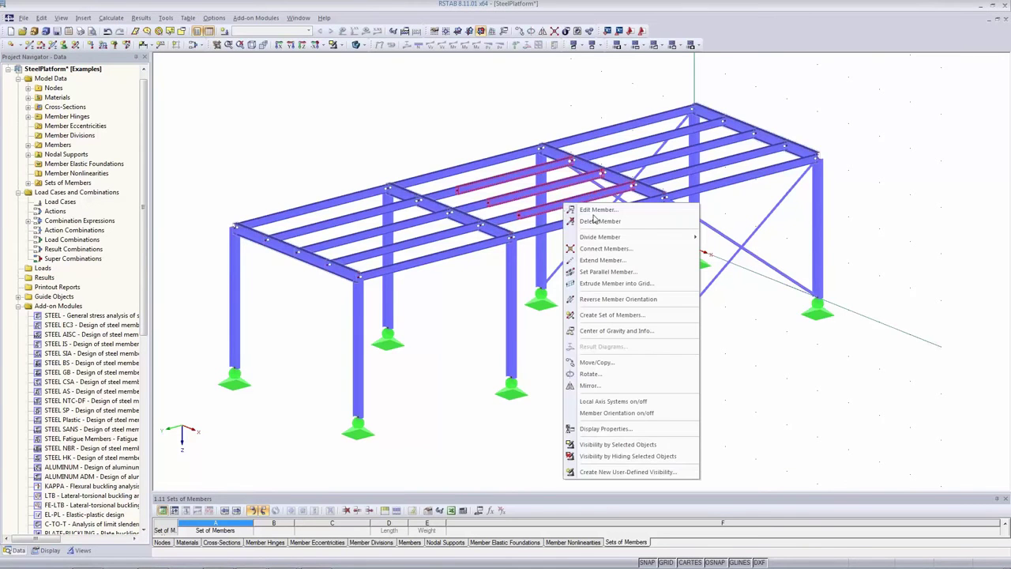
mouse_move(607, 238)
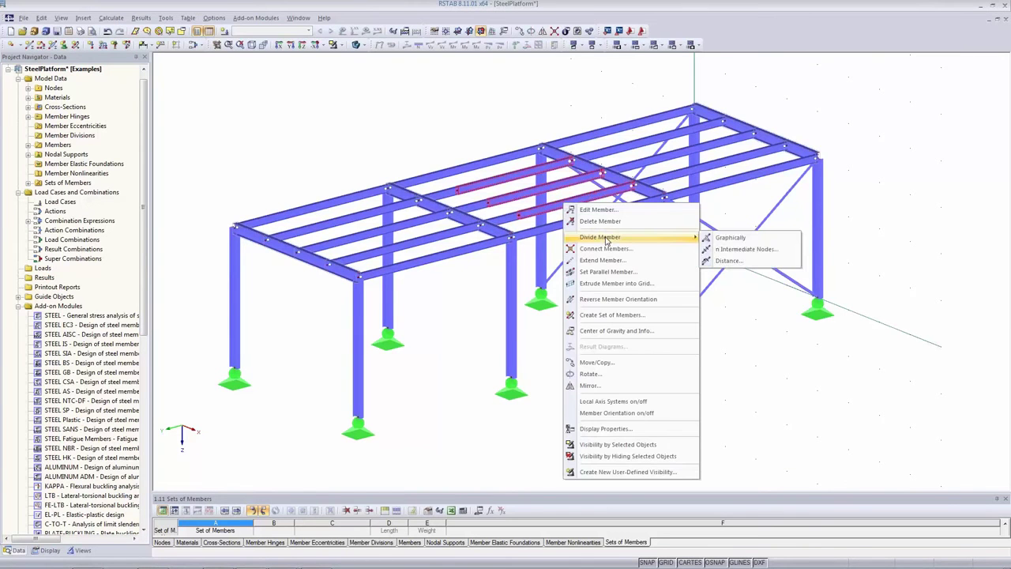
left_click(731, 260)
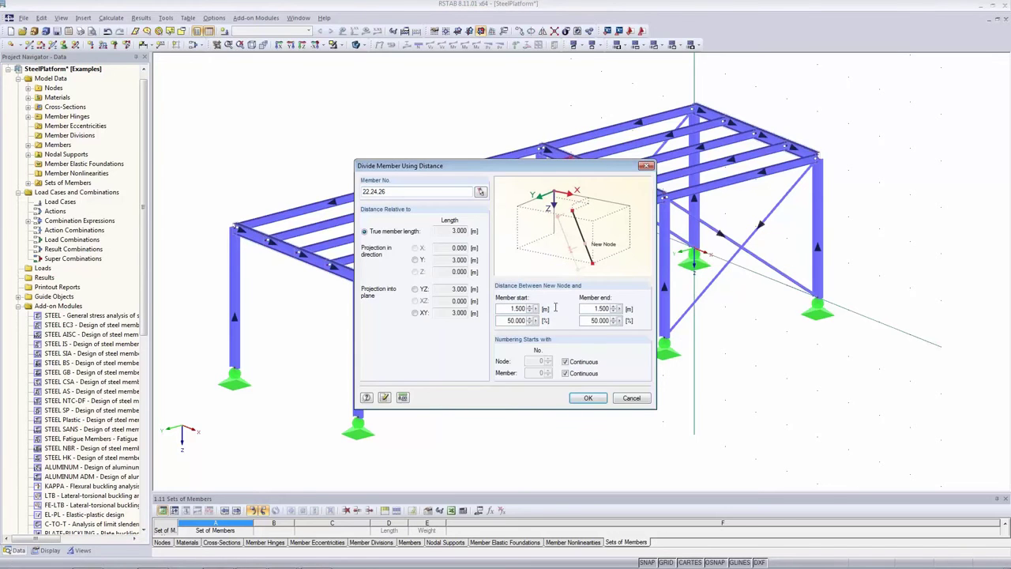
double_click(518, 308)
type("1")
left_click(588, 397)
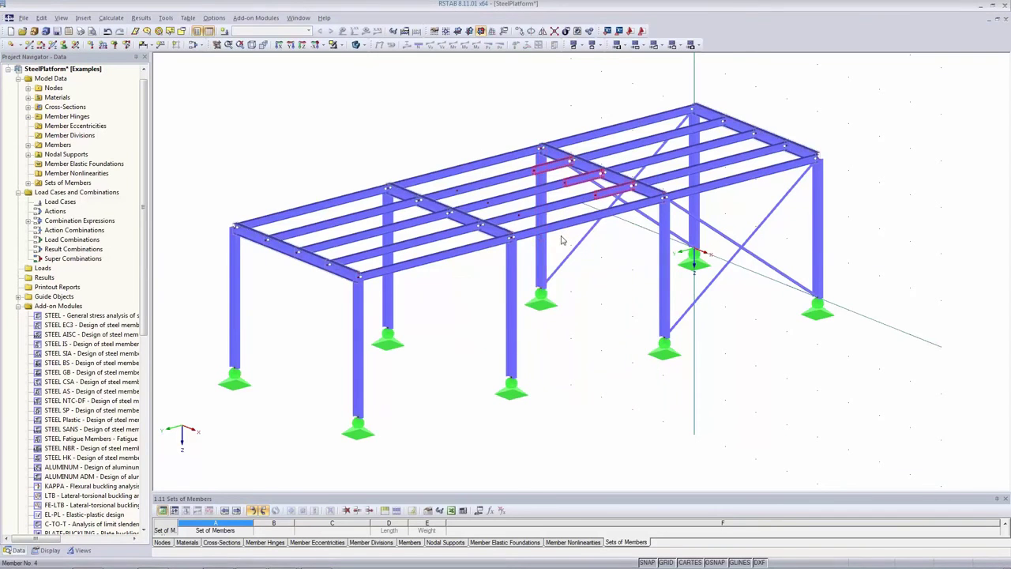
Delete the central segments of all three inner beams in the middle bay.
left_click(543, 204)
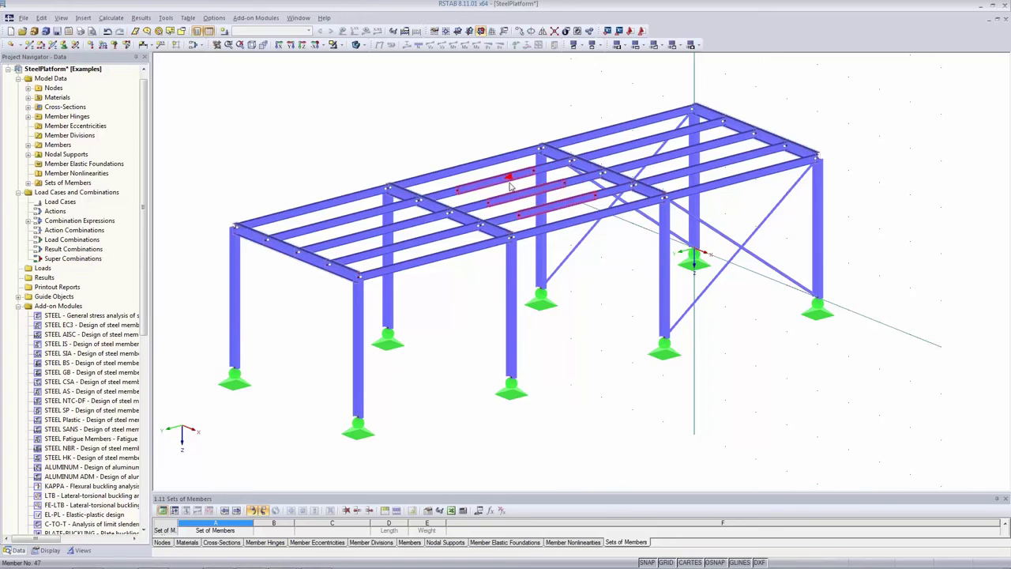
right_click(505, 177)
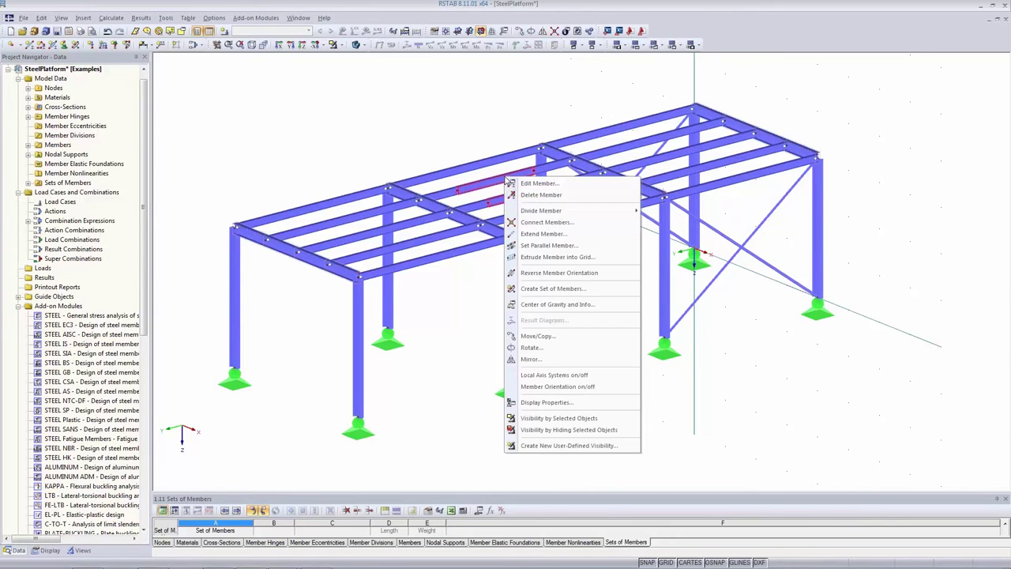
left_click(545, 195)
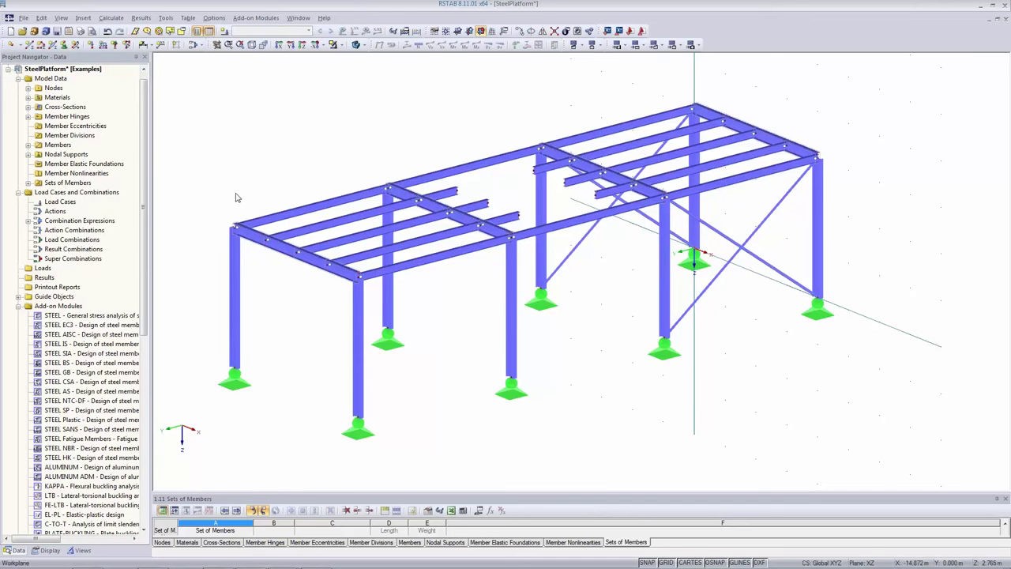
Start a new member and create a U 220 channel cross-section in Steel S 235 for it.
left_click(29, 45)
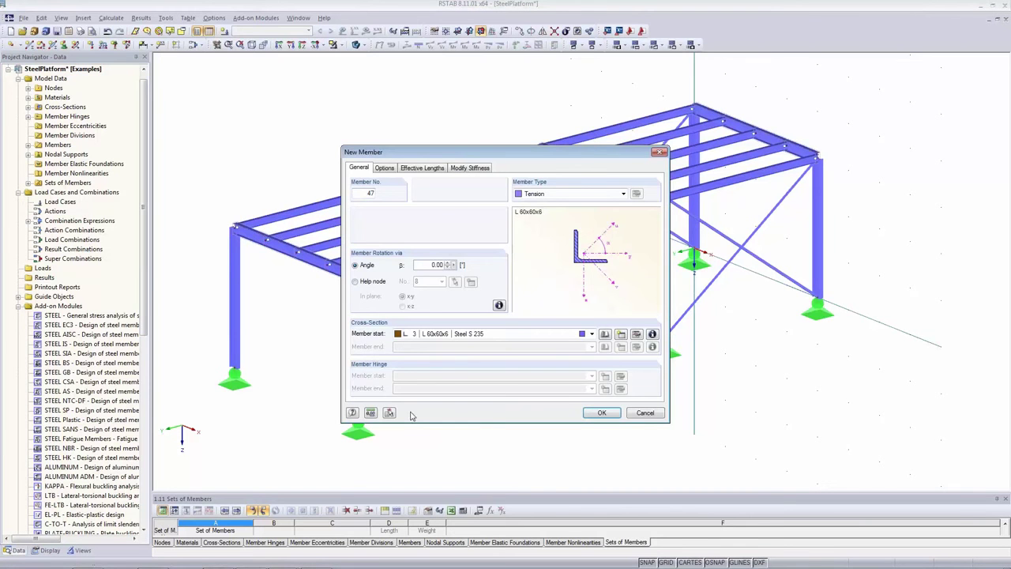
left_click(621, 335)
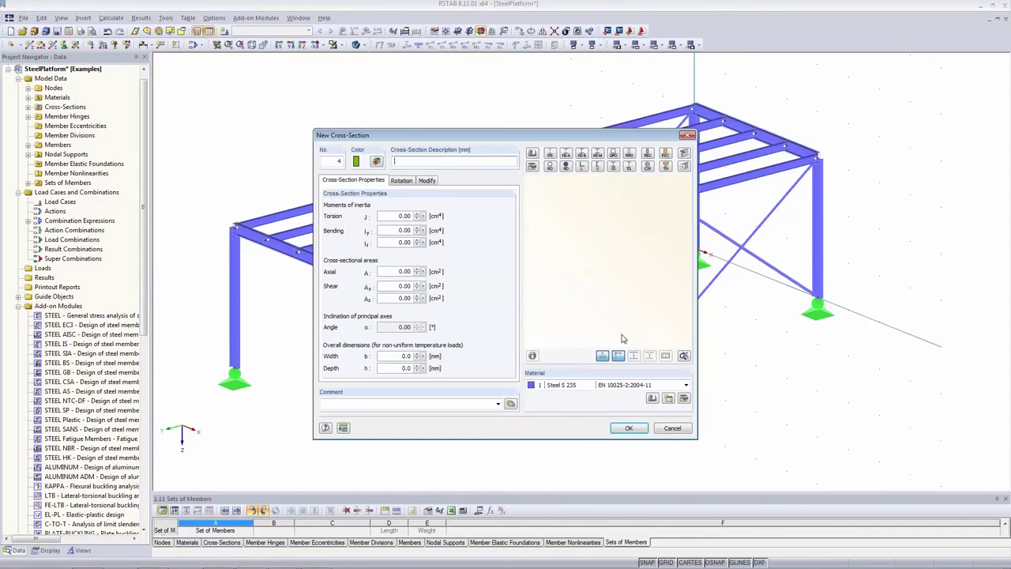
left_click(599, 167)
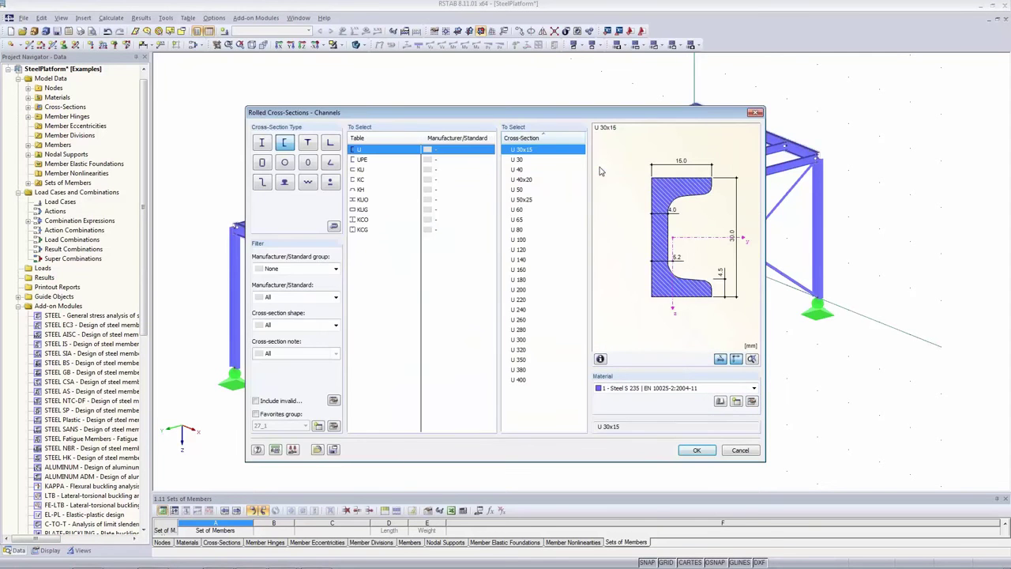
left_click(524, 301)
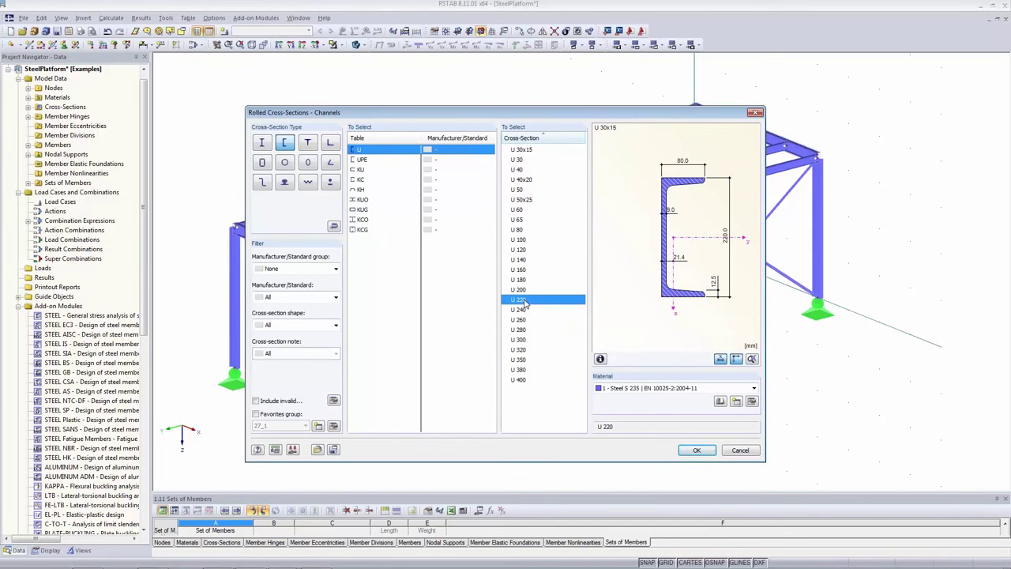
left_click(700, 450)
left_click(629, 428)
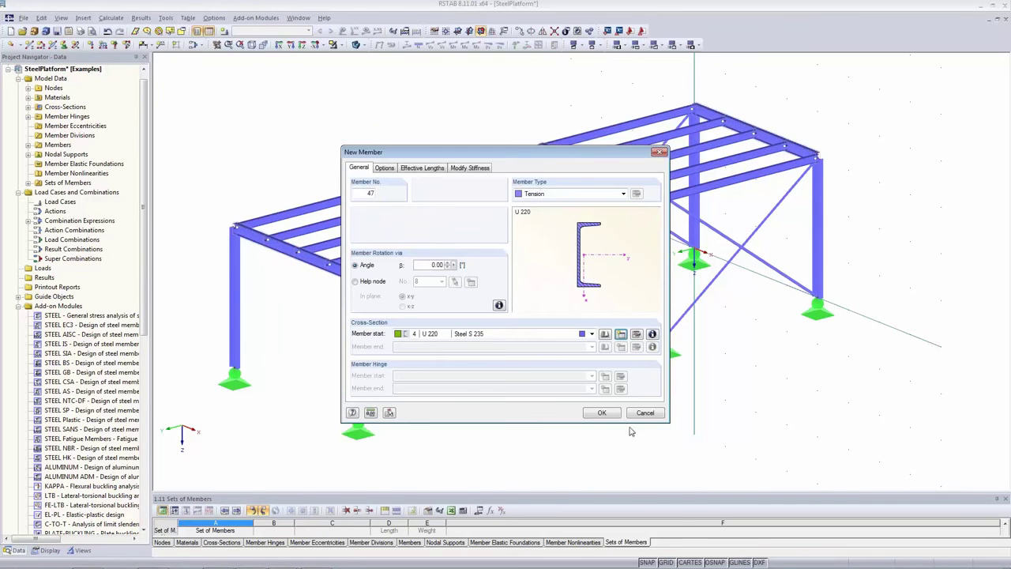
Set the new member's type to Beam with local hinge 1 at its start and end, without placing the member.
left_click(540, 195)
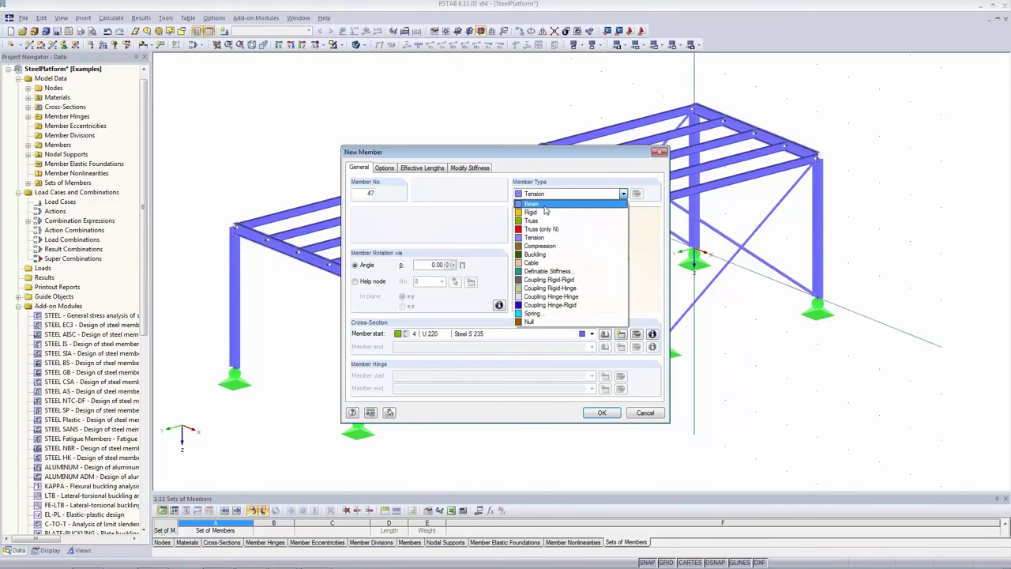
left_click(544, 206)
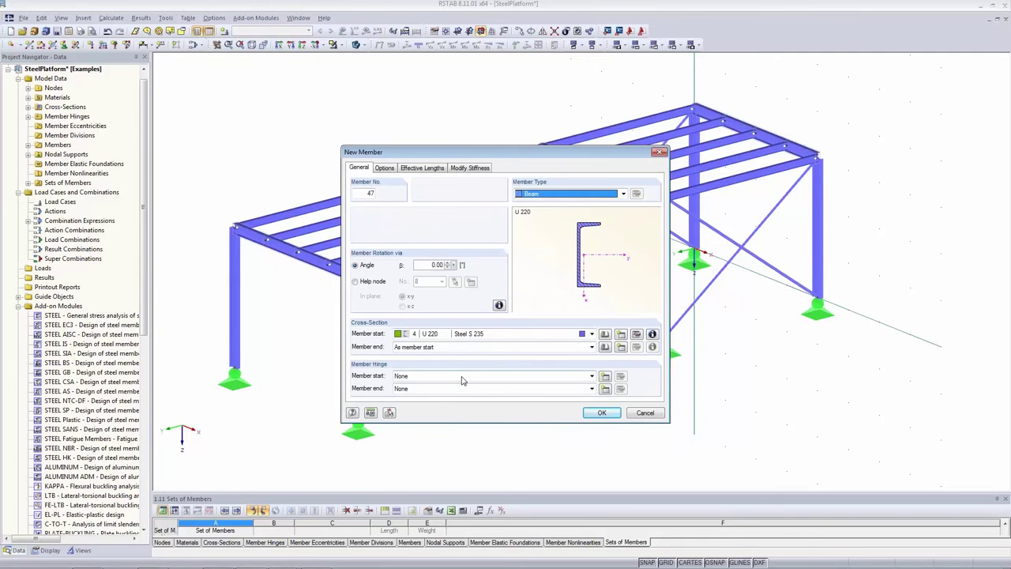
left_click(462, 378)
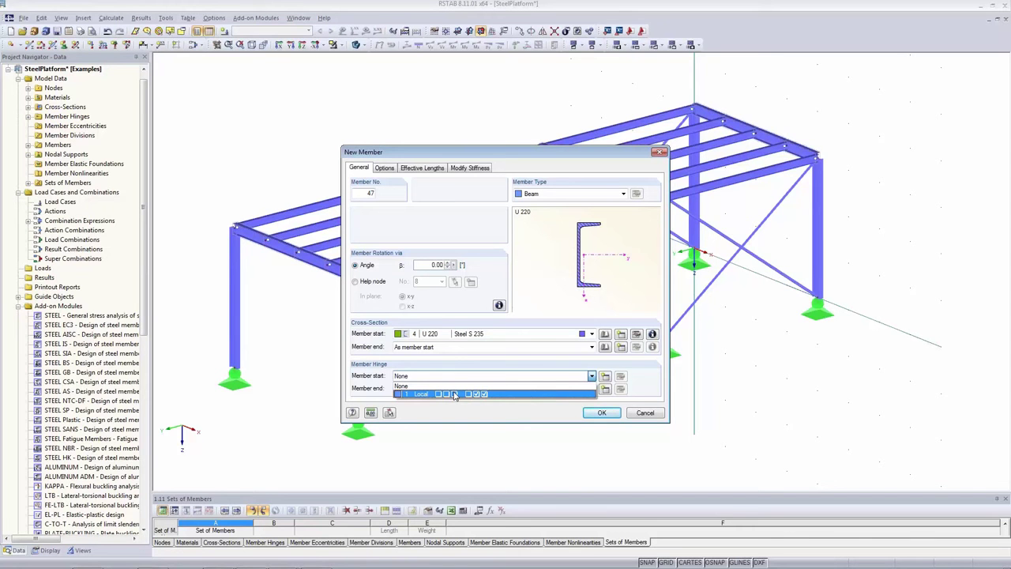
left_click(454, 394)
left_click(455, 390)
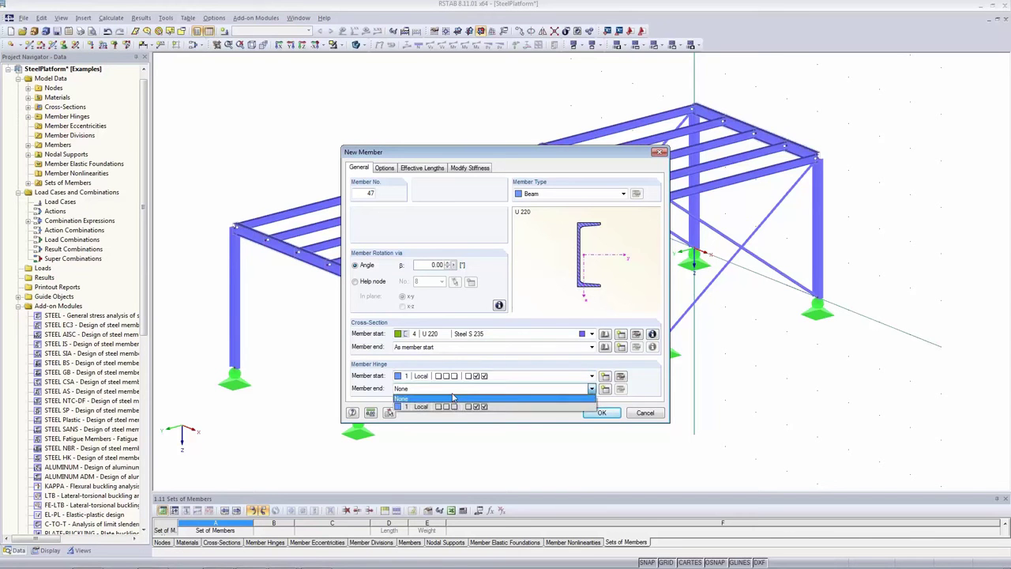
left_click(454, 406)
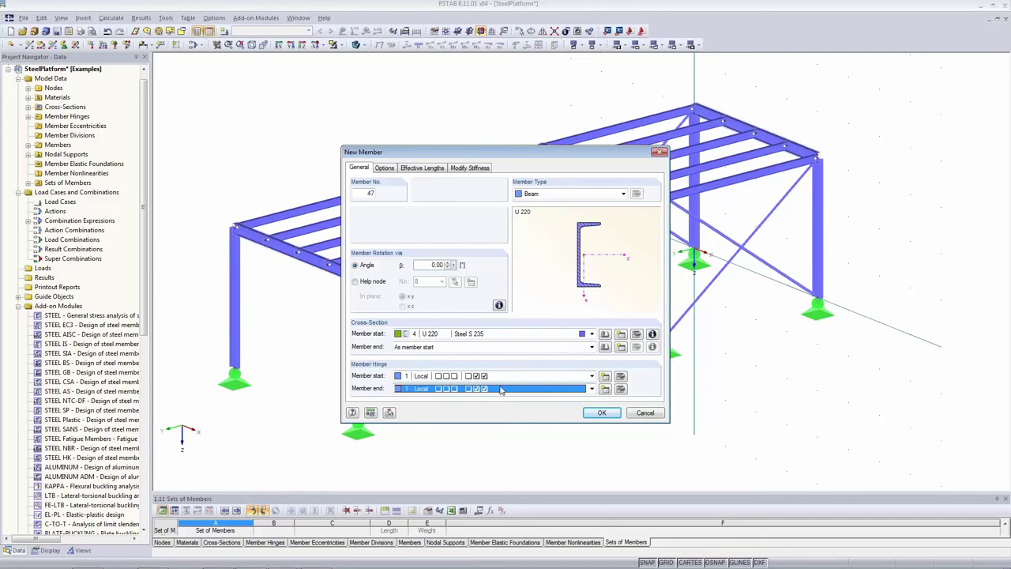
left_click(602, 414)
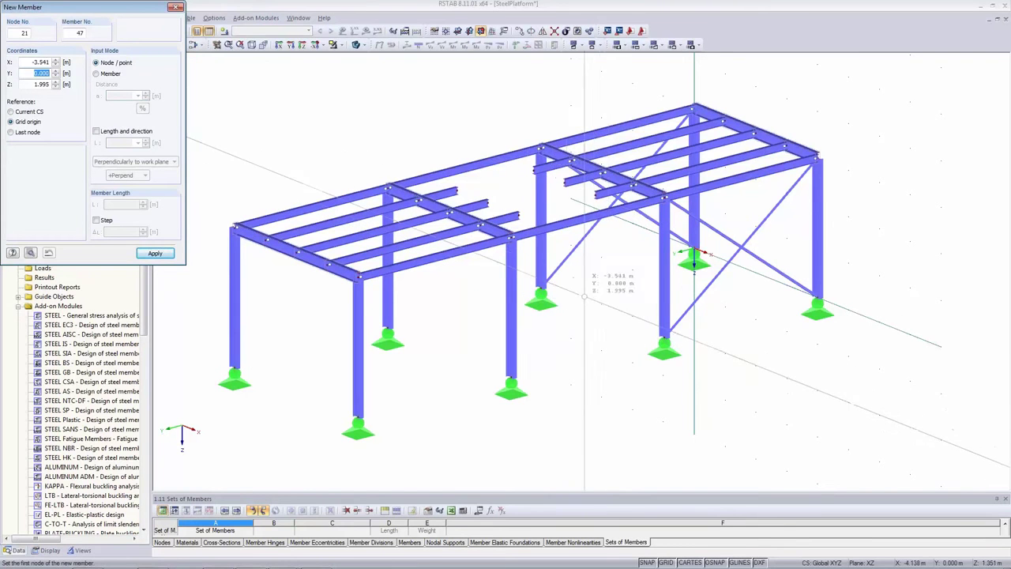
scroll(569, 268, "up", 3)
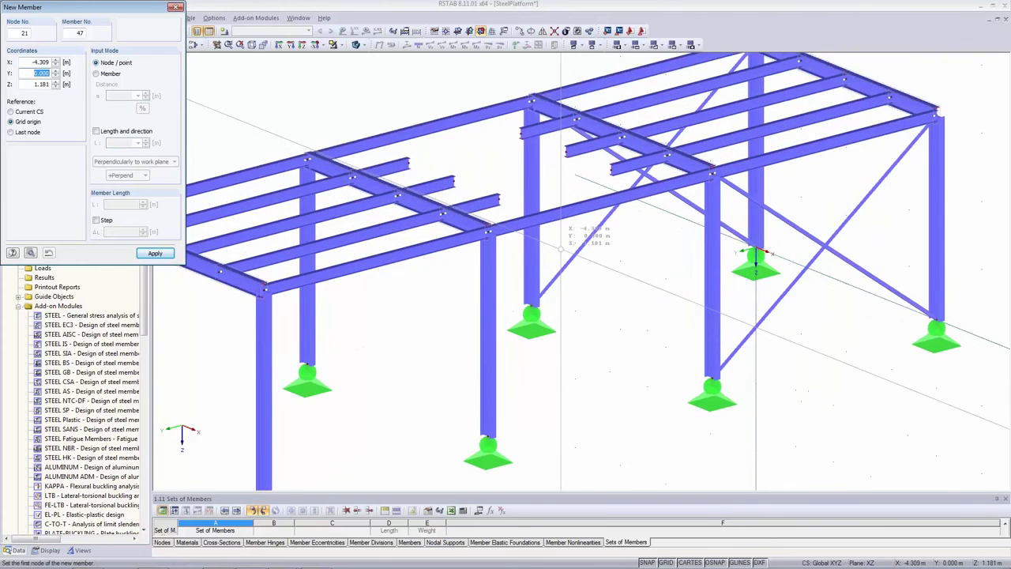
scroll(561, 248, "down", 2)
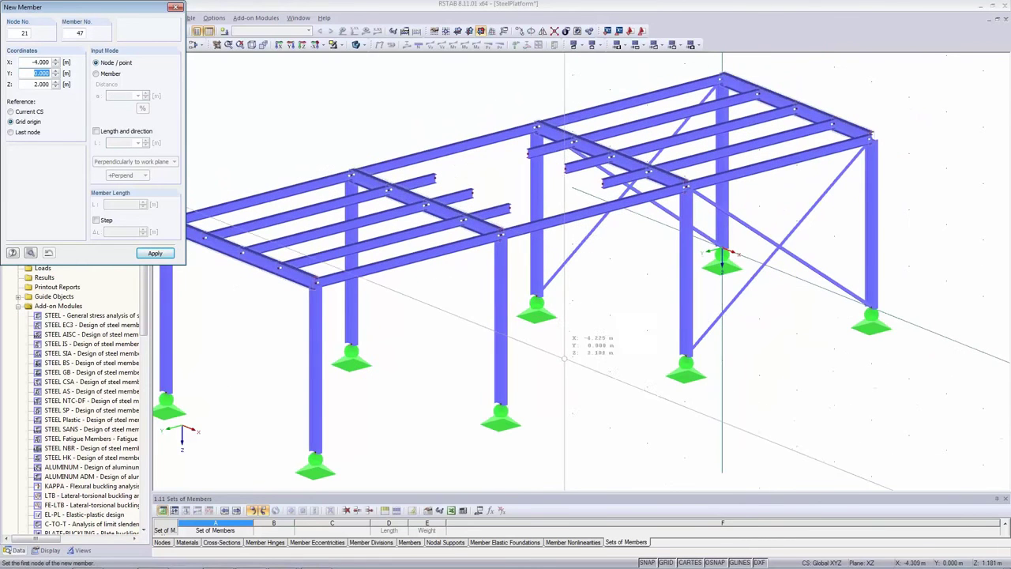
key("Escape")
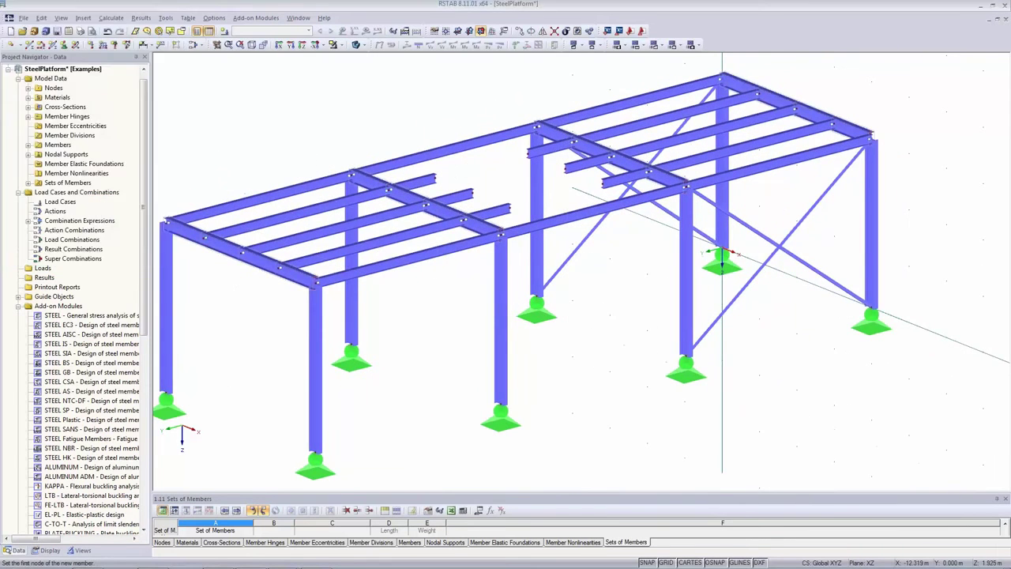
Undo the deletion of the three central segments and delete only the central segment of the middle beam.
left_click(108, 32)
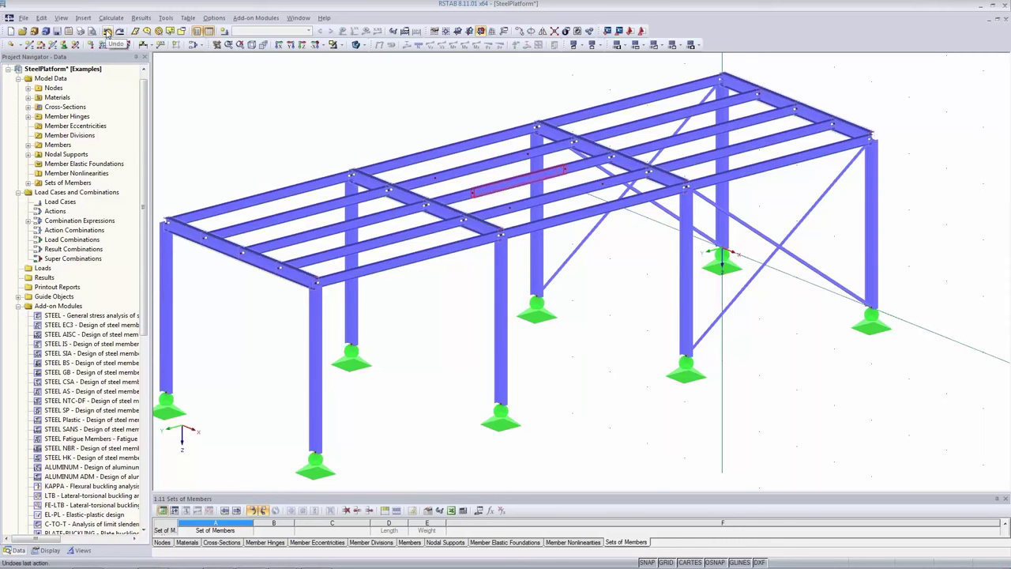
right_click(503, 192)
left_click(521, 206)
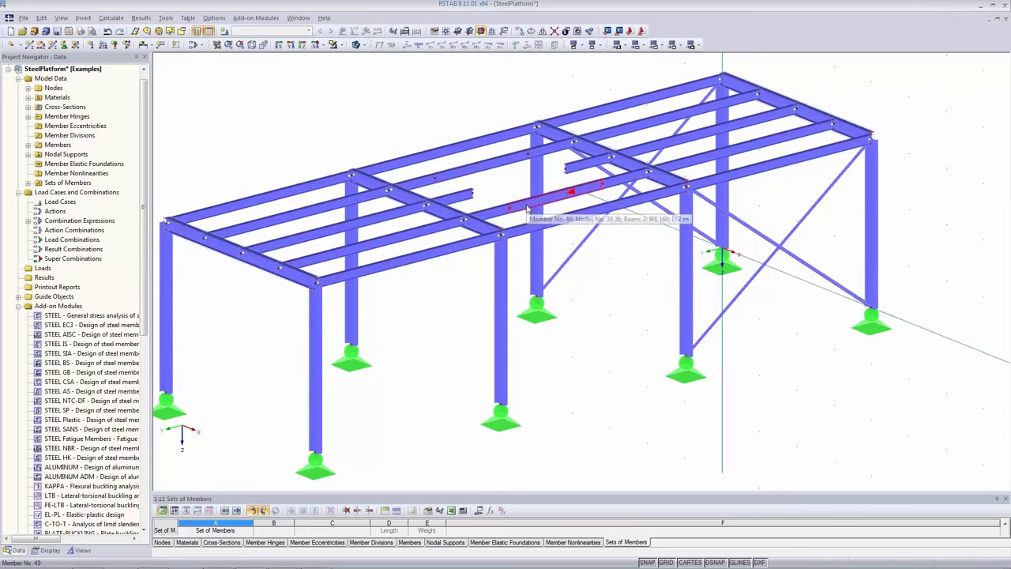
Start a new member and create a U 220 channel cross-section in Steel S 235 for its start.
left_click(28, 46)
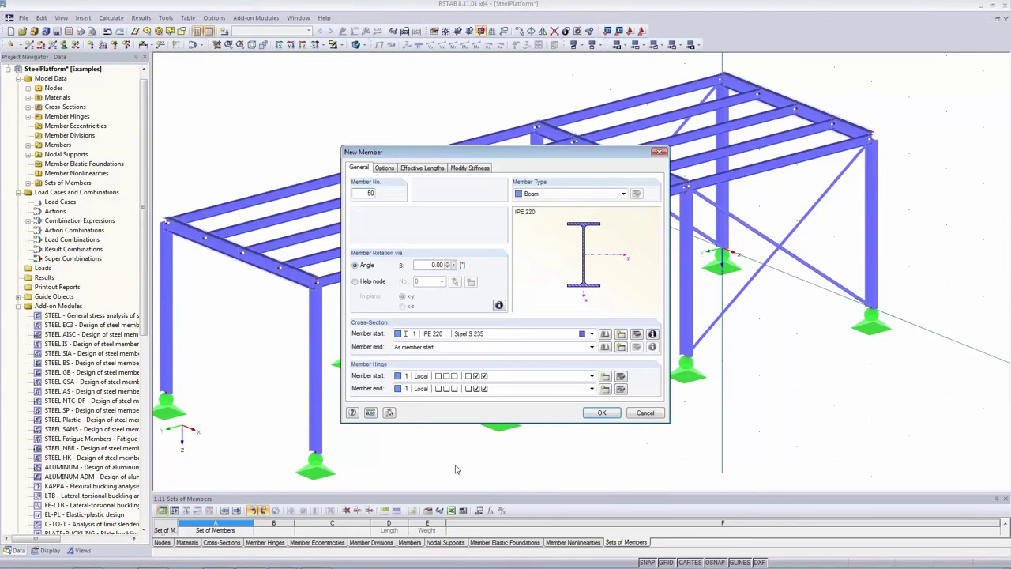
left_click(508, 337)
left_click(508, 338)
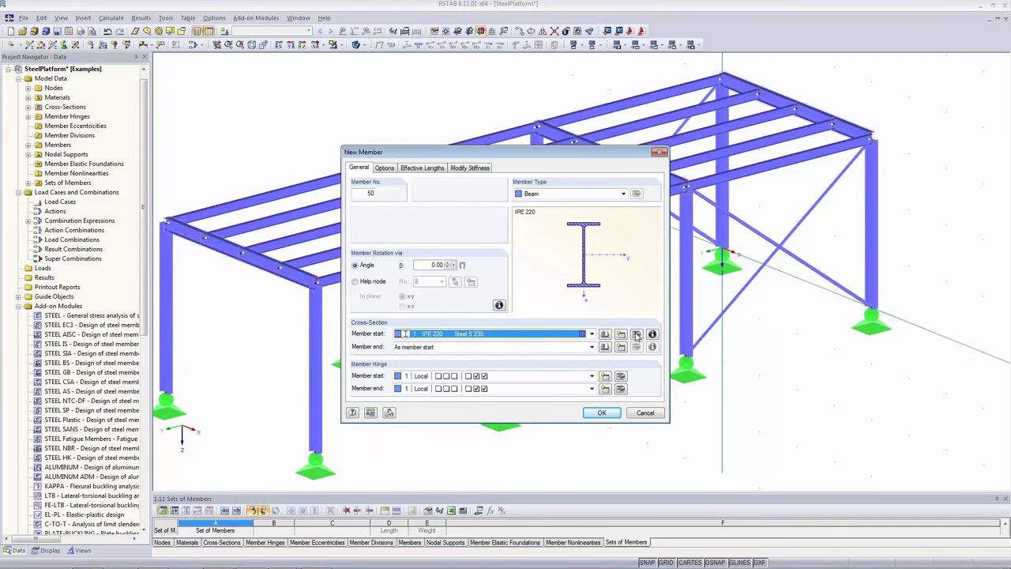
left_click(614, 337)
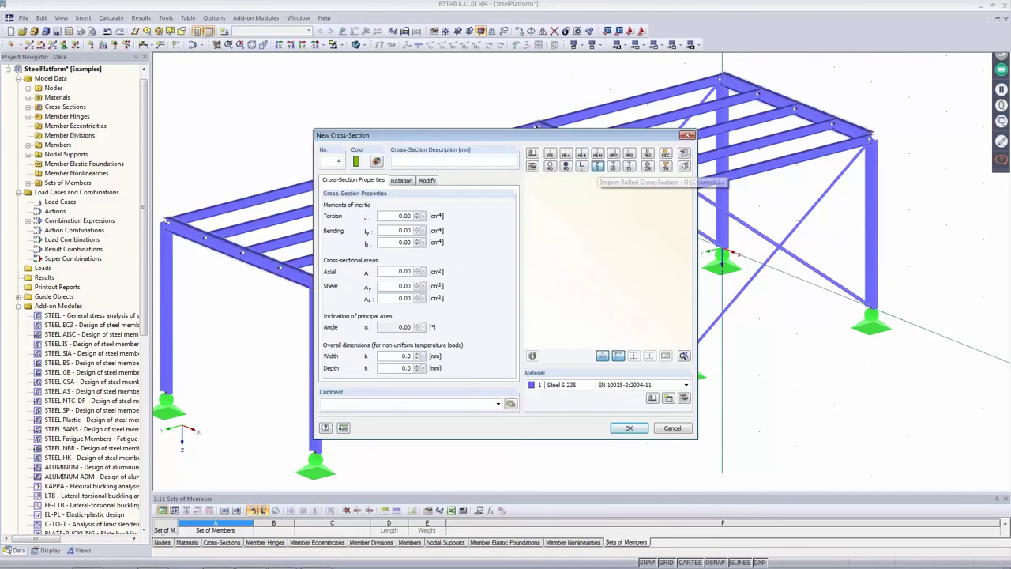
left_click(598, 167)
left_click(522, 300)
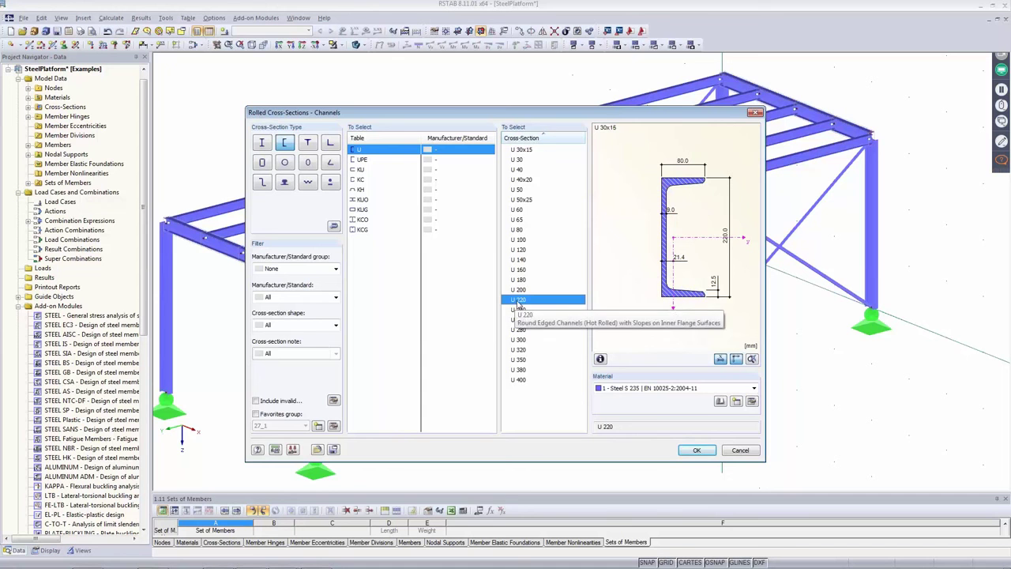
left_click(696, 450)
left_click(628, 428)
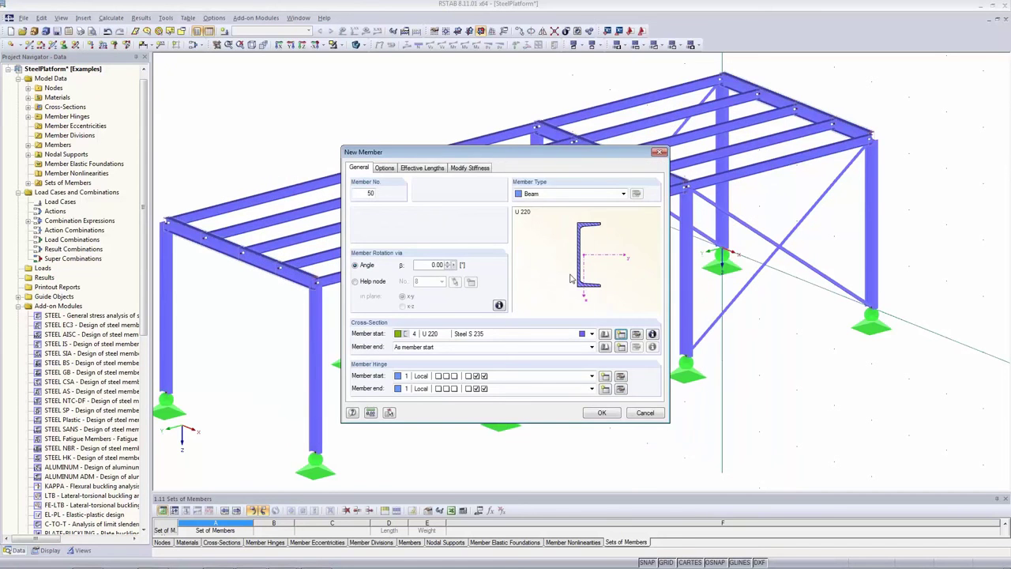
Keep the Beam type and local hinge 1 at both ends for the U 220 member and accept its settings.
left_click(585, 193)
left_click(583, 194)
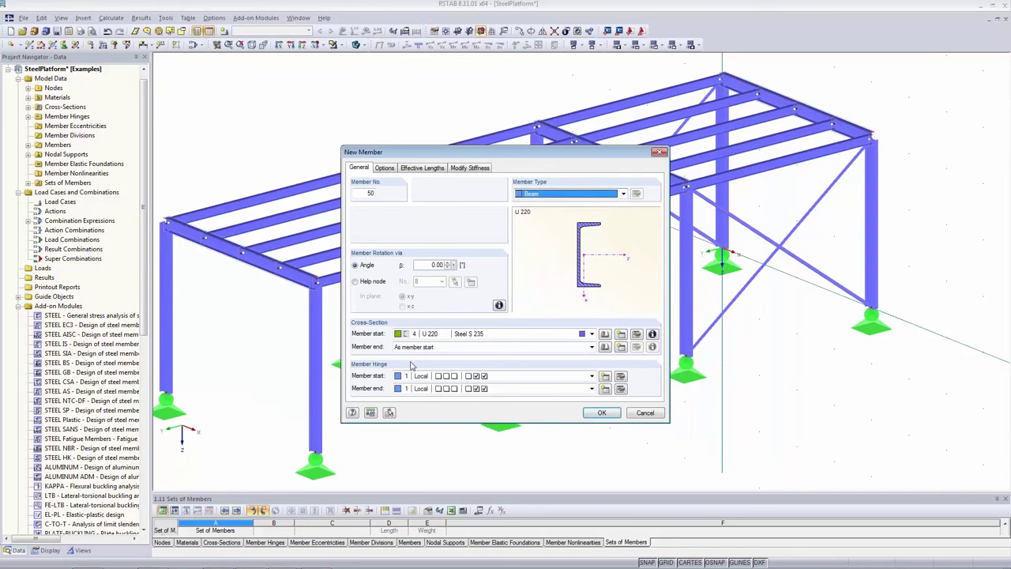
left_click(455, 386)
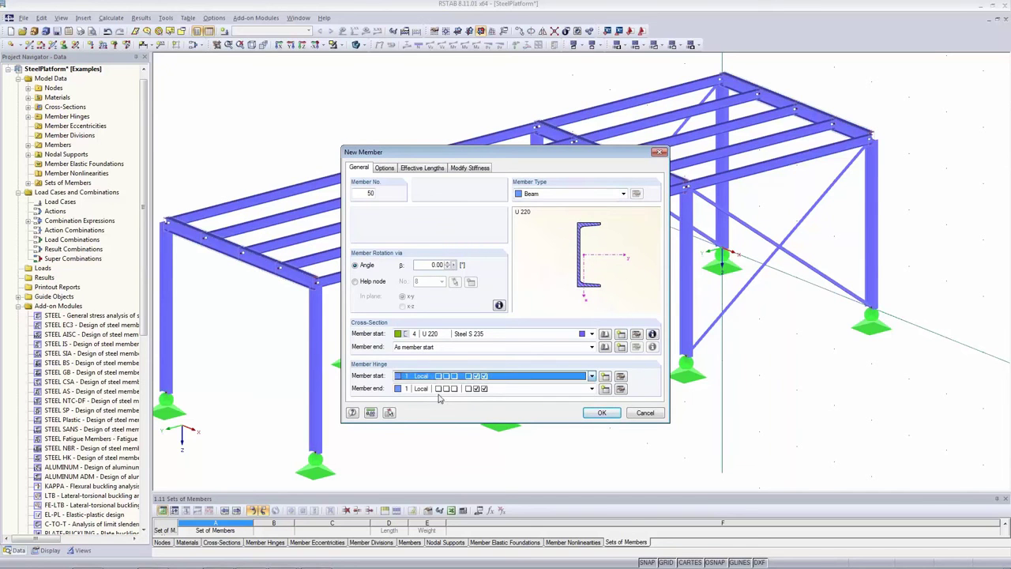
left_click(599, 415)
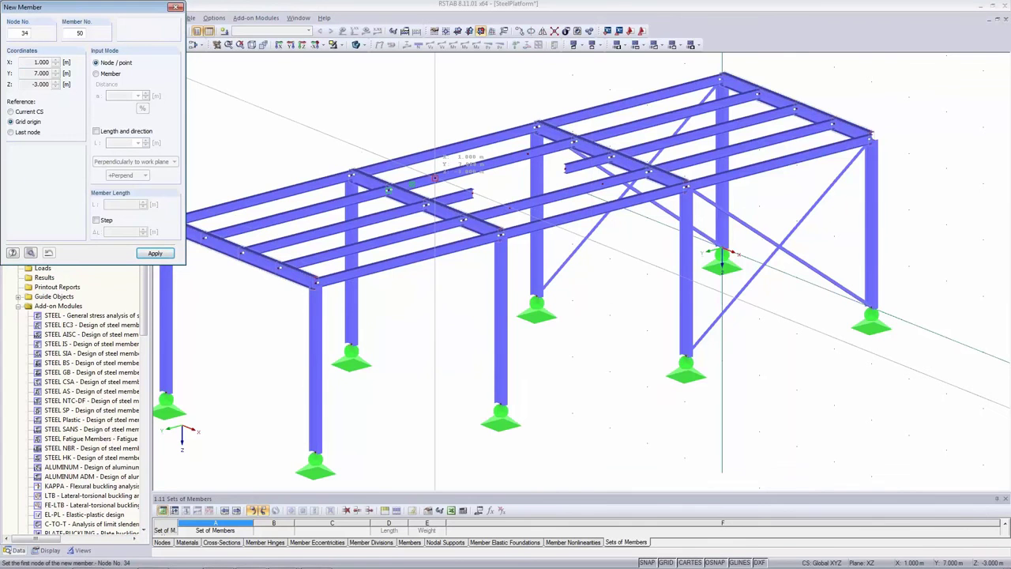
Place two U 220 cross members along the opening, one from (1, 7, -3) to (3, 7, -3), the other from (1, 5, -3) to the opposite beam's node.
left_click(435, 178)
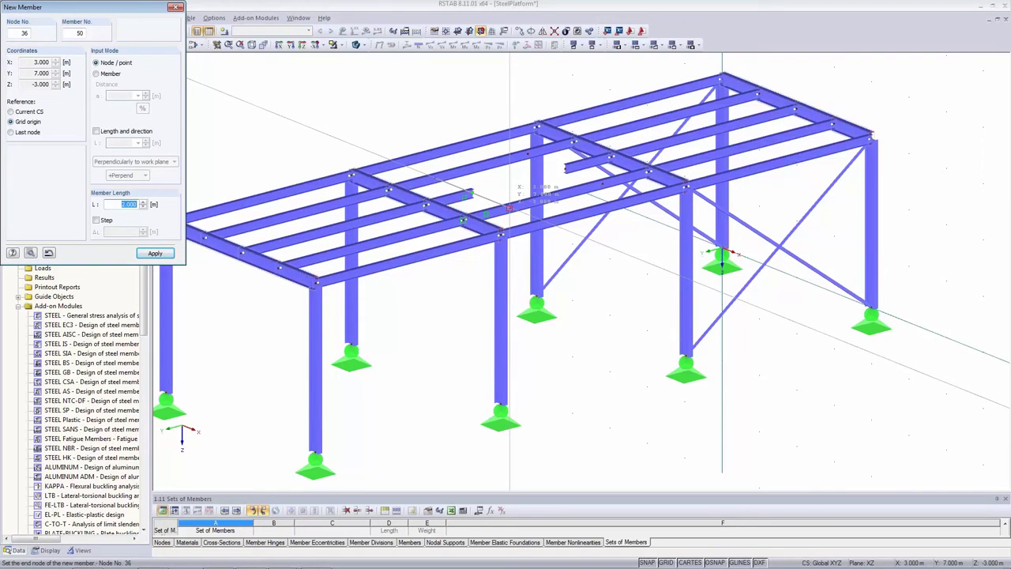
left_click(509, 207)
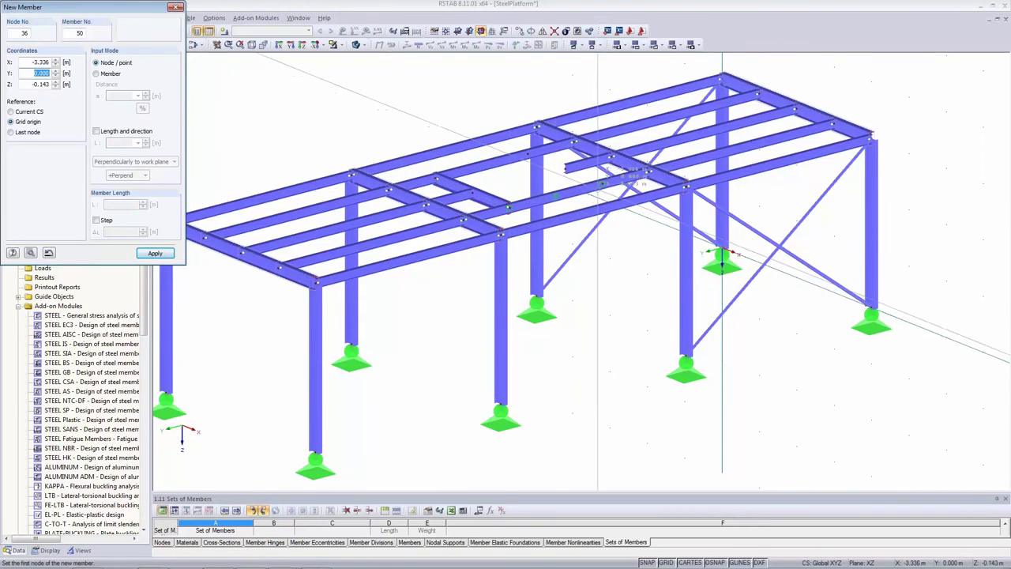
left_click(527, 154)
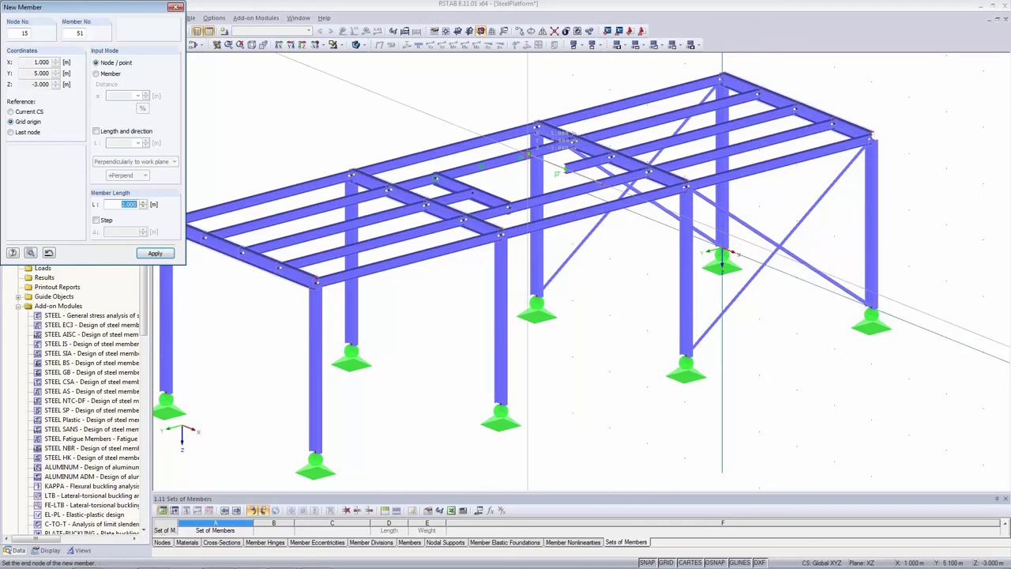
left_click(600, 183)
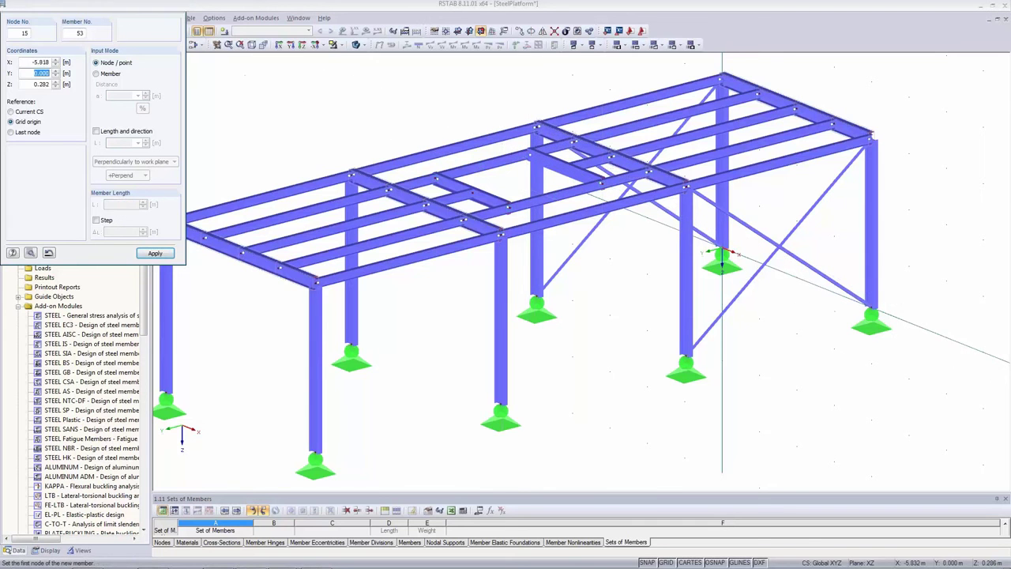
End member placement and assign the U 220 Steel S 235 cross-section to all six segments of the two longitudinal beams bordering the opening.
key("Escape")
scroll(565, 203, "up", 2)
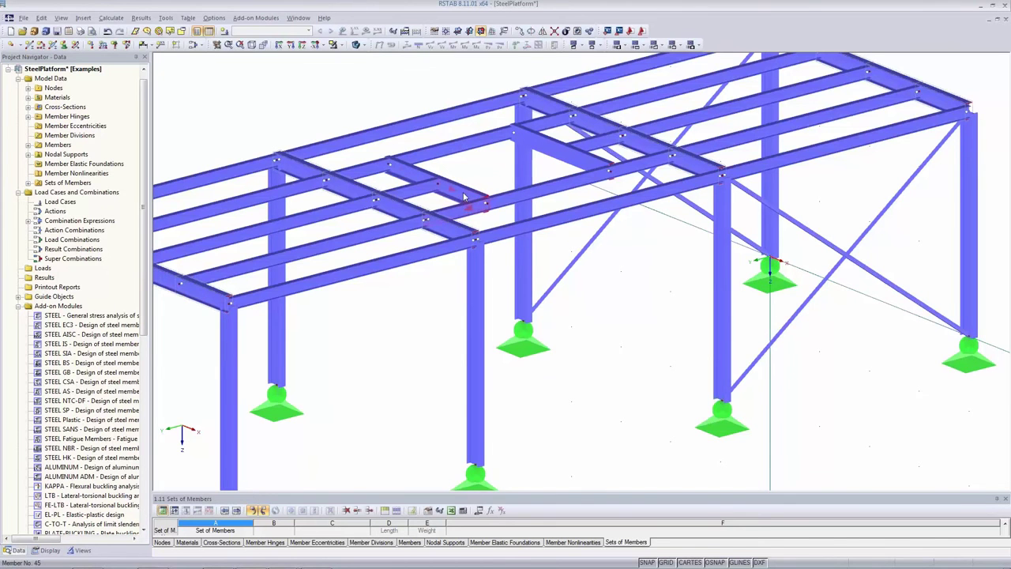
scroll(465, 196, "up", 5)
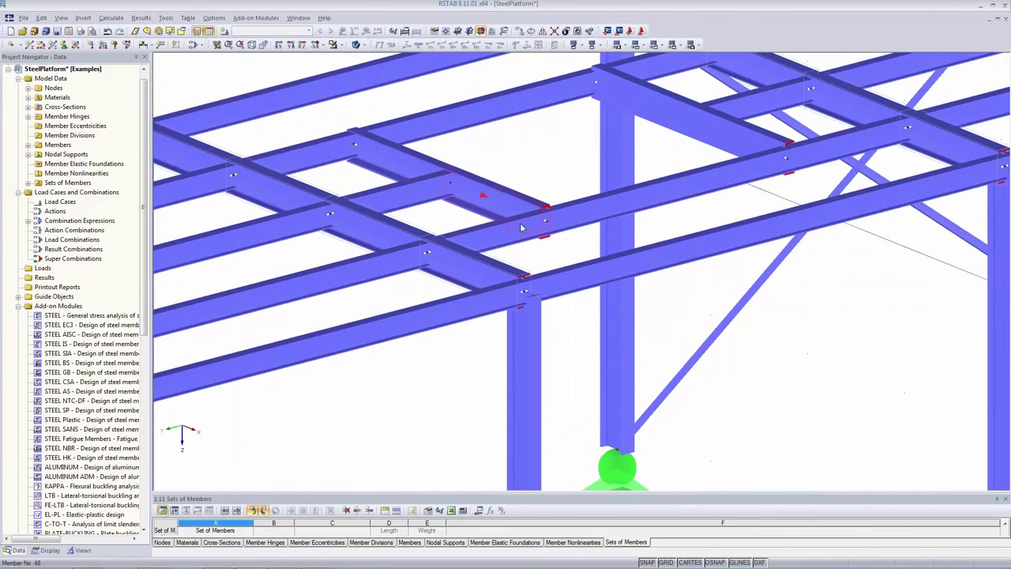
middle_click_drag(847, 420, 482, 169, "ctrl")
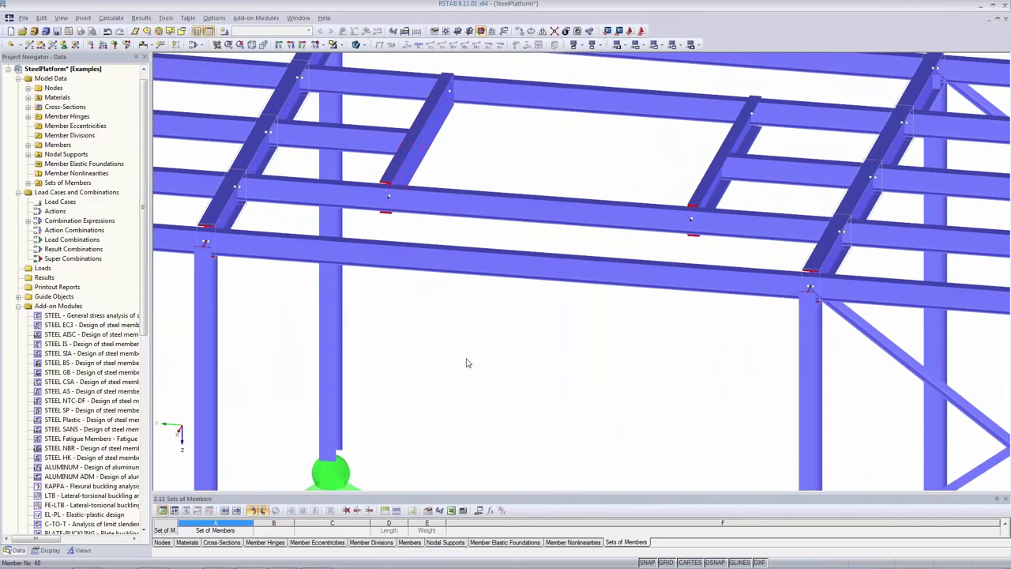
middle_click_drag(489, 388, 715, 405, "ctrl")
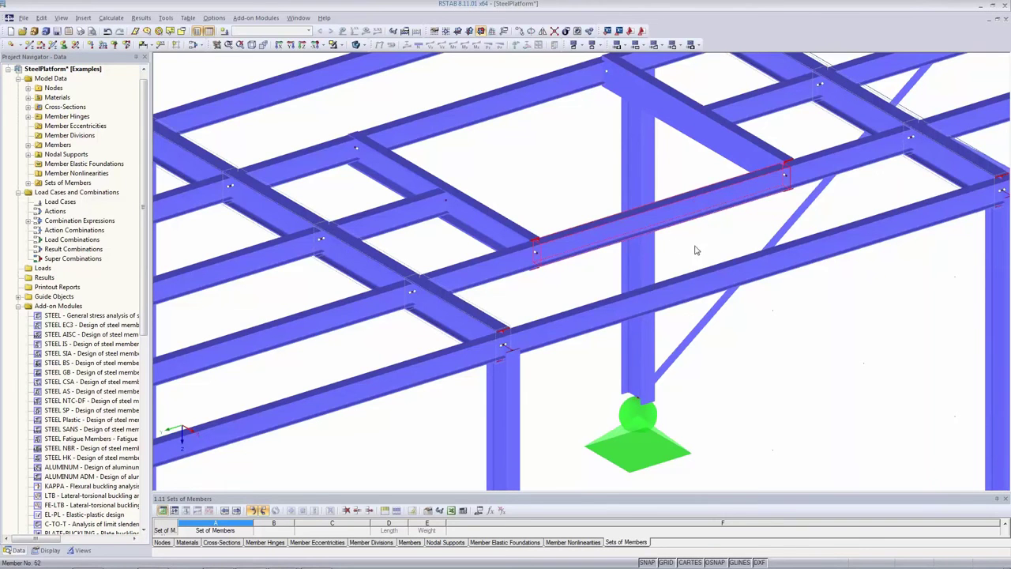
middle_click_drag(739, 237, 727, 339)
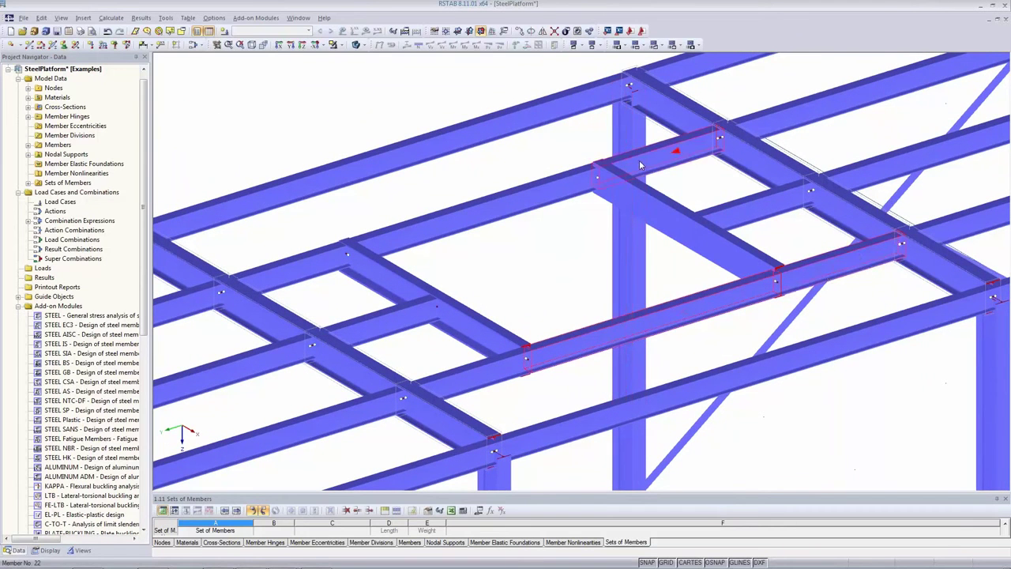
left_click(536, 187)
left_click(305, 271)
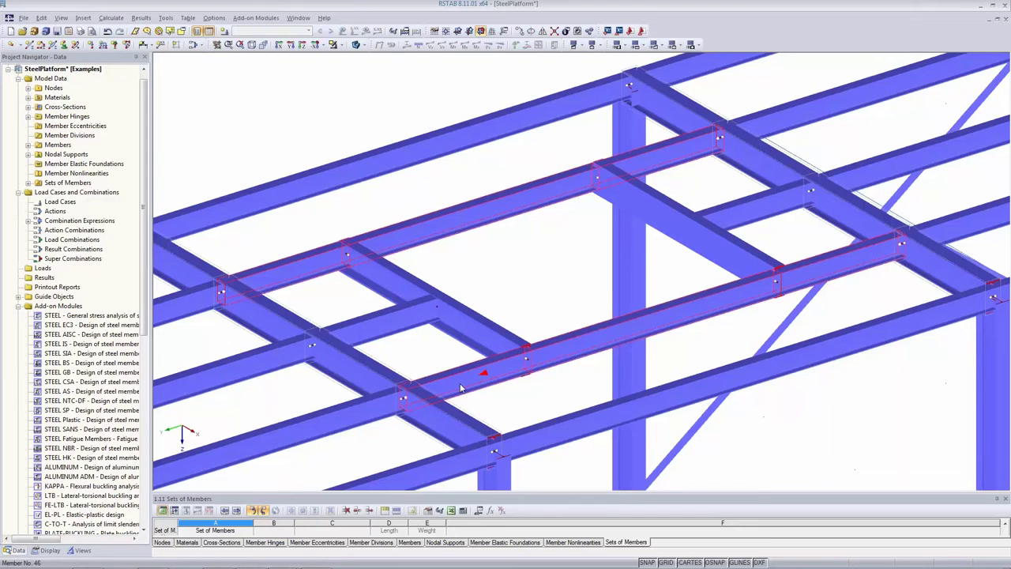
double_click(598, 338)
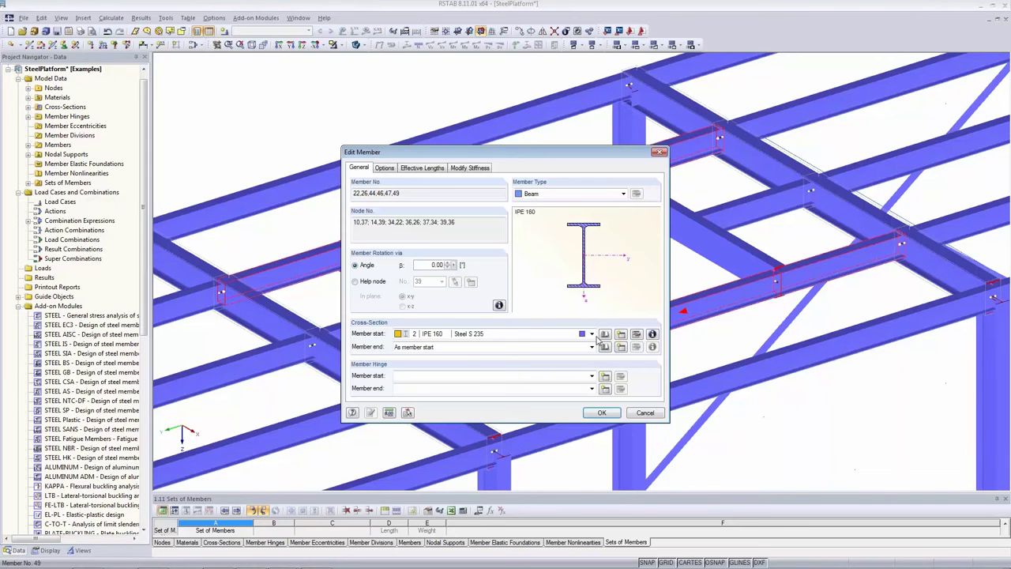
left_click(630, 411)
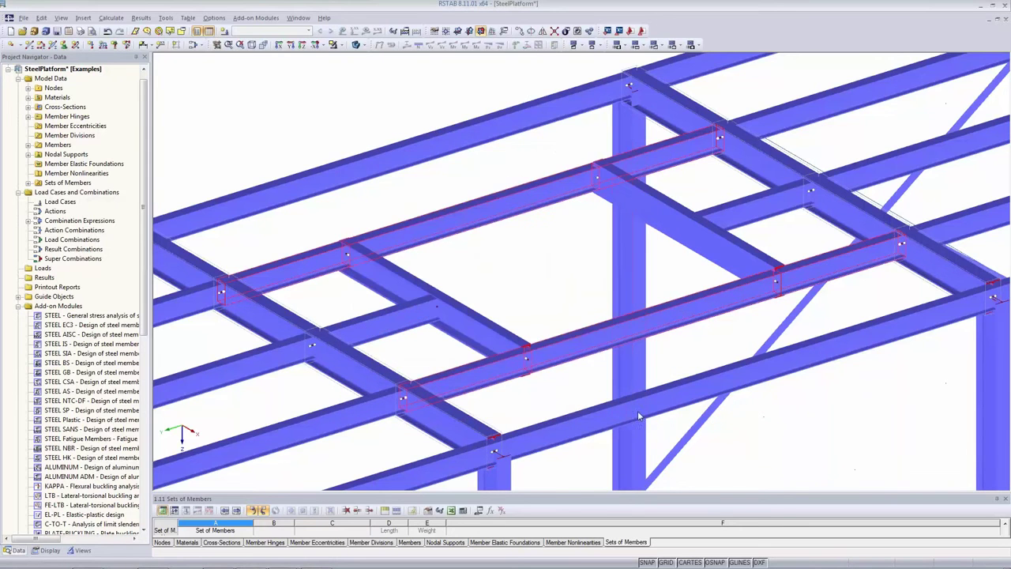
right_click(581, 344)
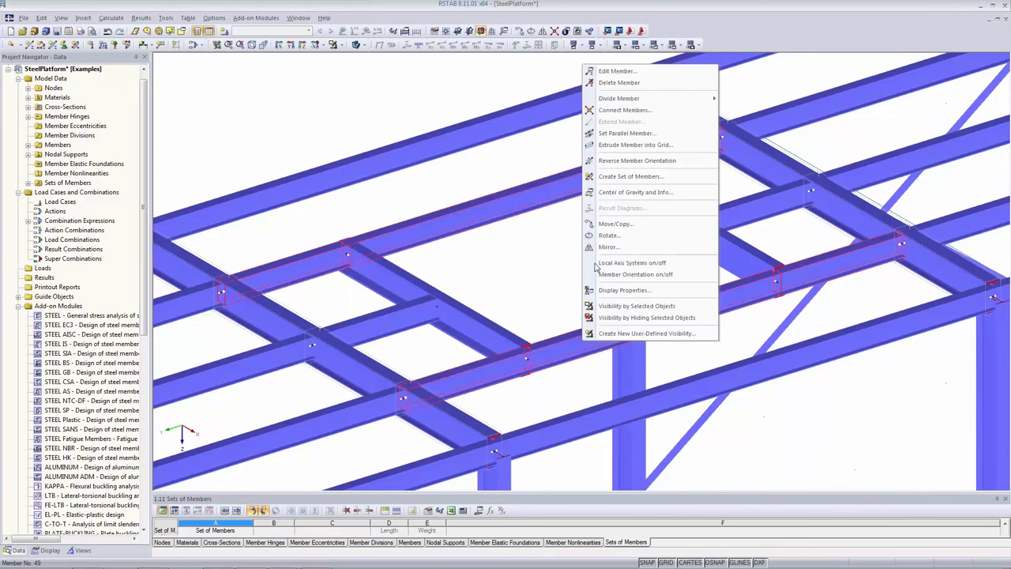
left_click(621, 72)
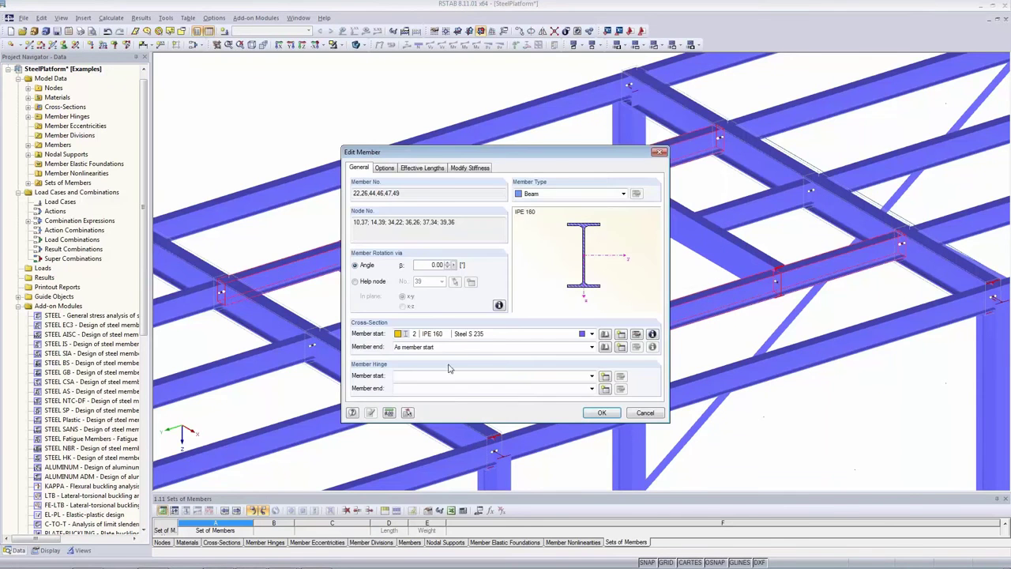
left_click(440, 335)
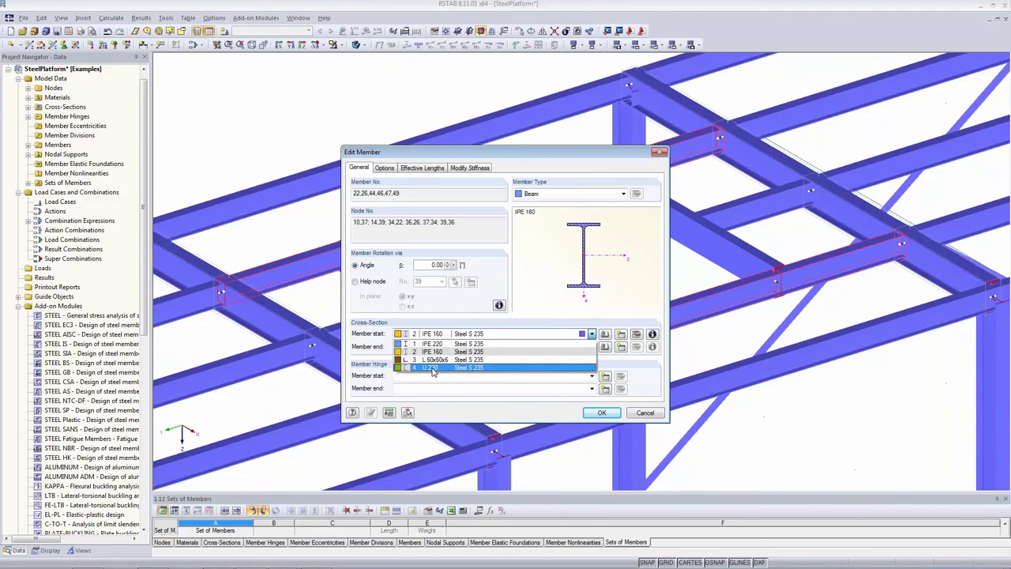
left_click(442, 335)
left_click(442, 335)
left_click(441, 369)
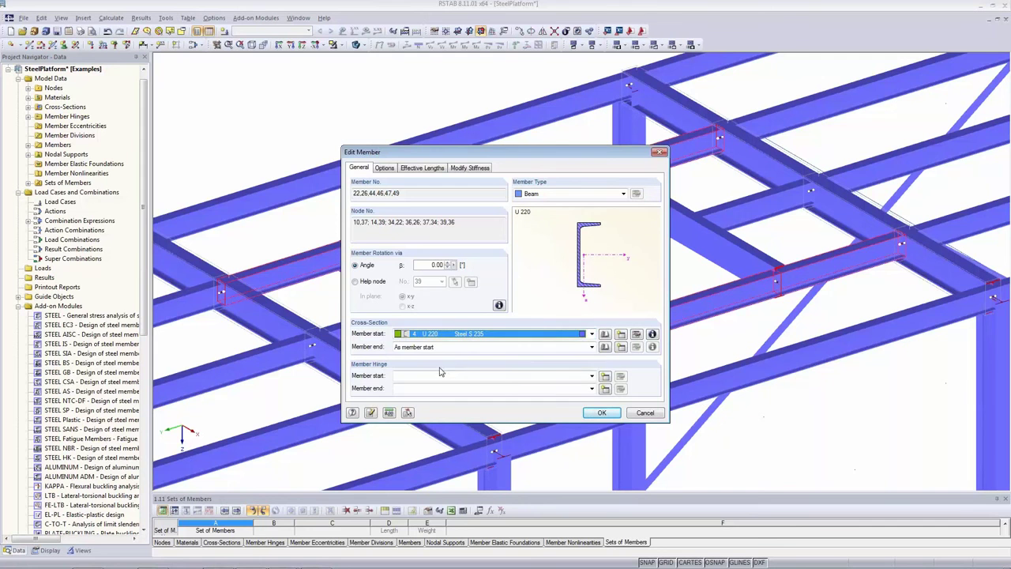
left_click(601, 413)
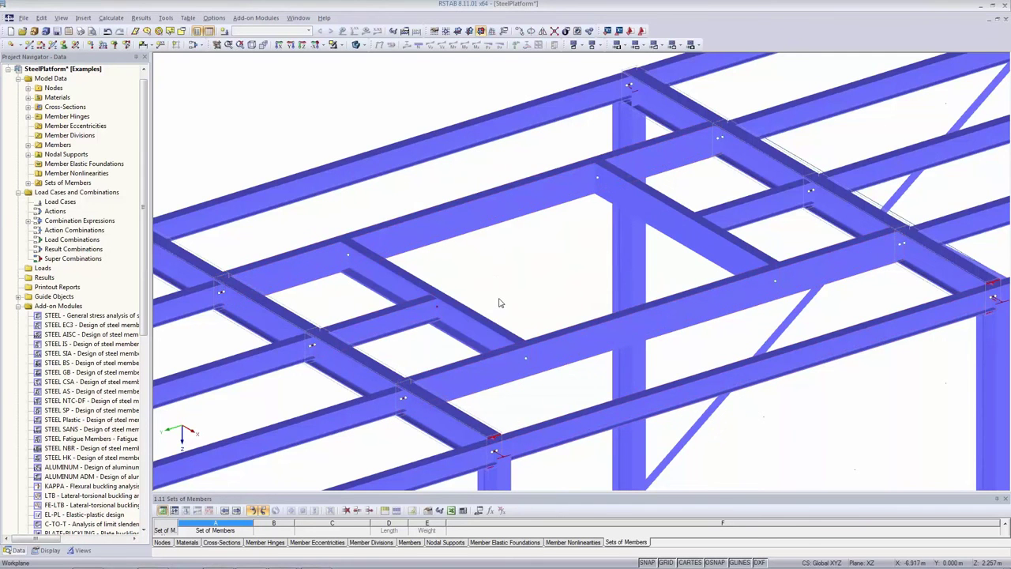
Rotate the three U 220 segments of one longitudinal edge beam (members 26, 46 and 49) by a 180° member rotation angle.
middle_click_drag(624, 229, 681, 251, "ctrl")
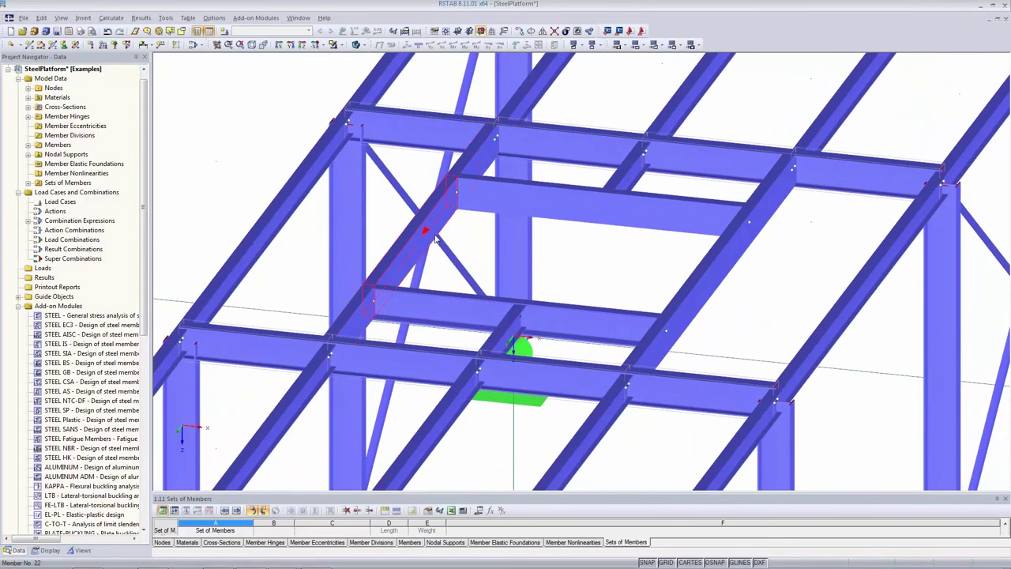
middle_click_drag(628, 255, 716, 237, "ctrl")
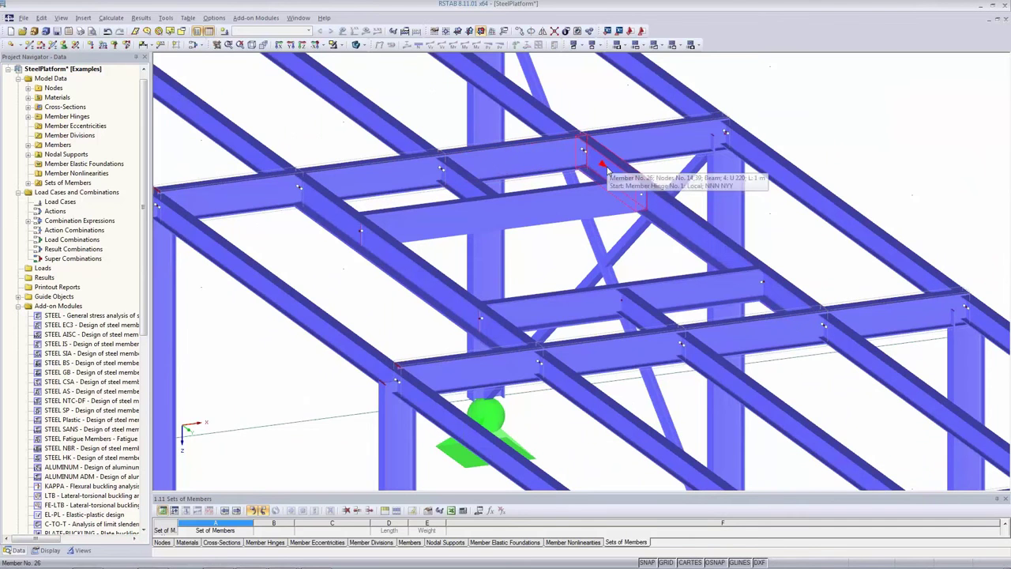
right_click(784, 302)
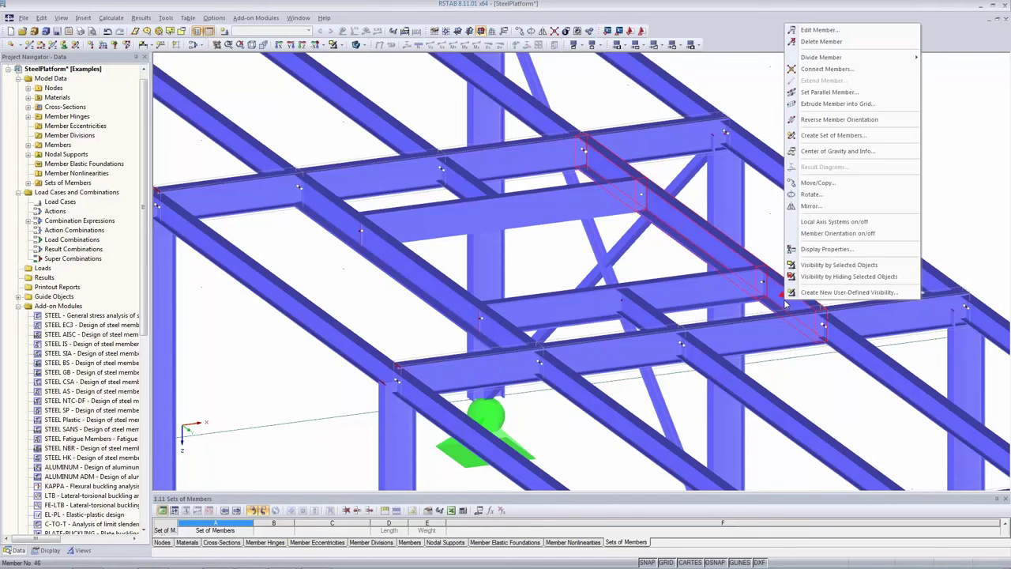
left_click(820, 31)
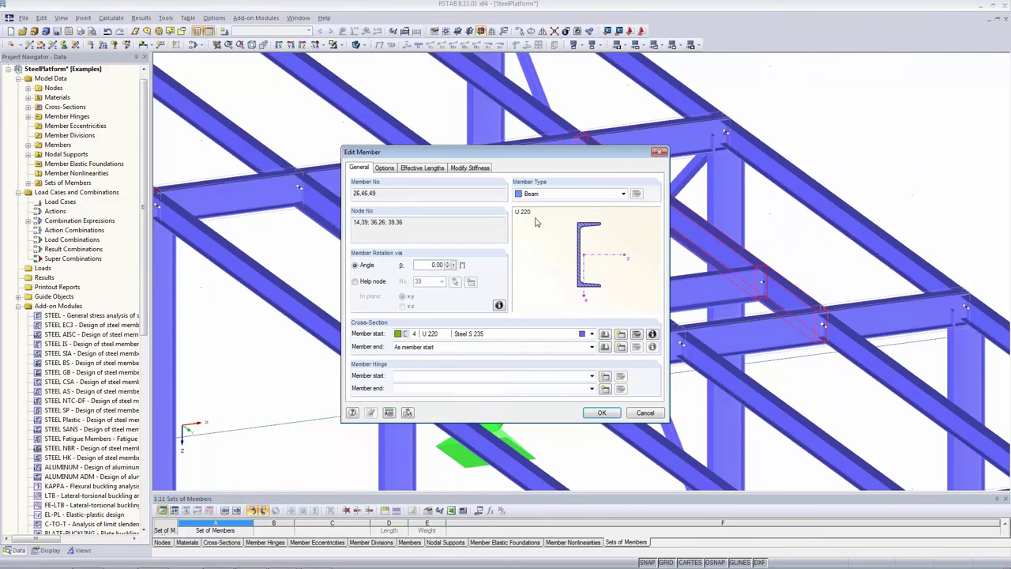
left_click_drag(421, 265, 488, 265)
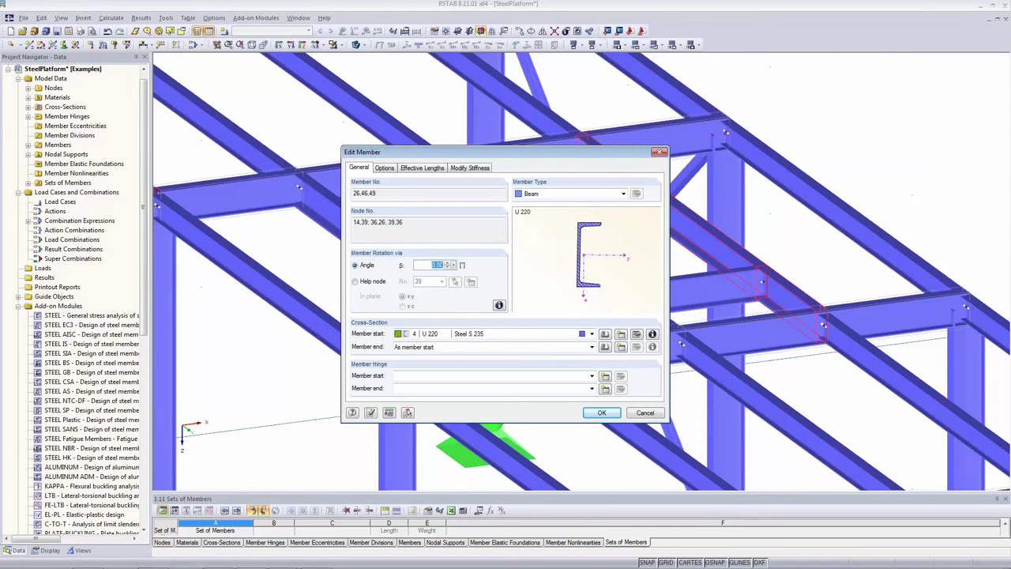
type("180")
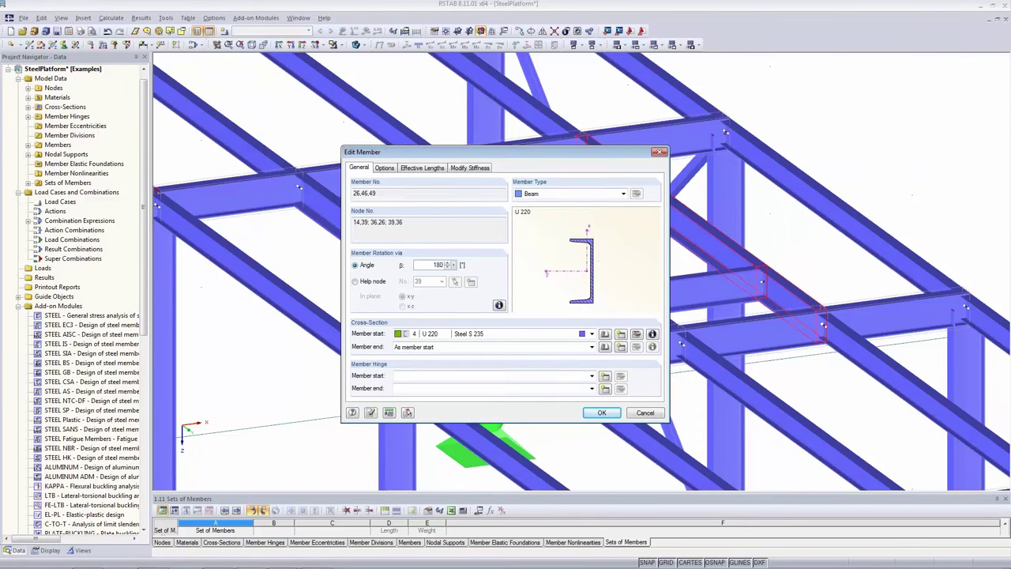
left_click(602, 412)
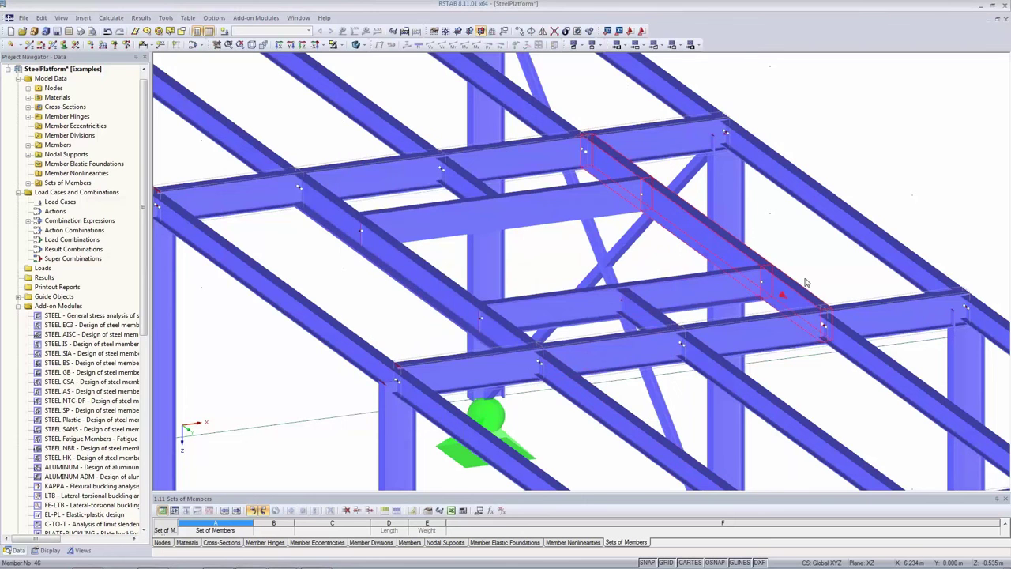
Assign local member hinge 1 graphically to the start of member 45 and the end of member 24, where they meet the opening's cross members.
middle_click_drag(824, 273, 629, 249, "ctrl")
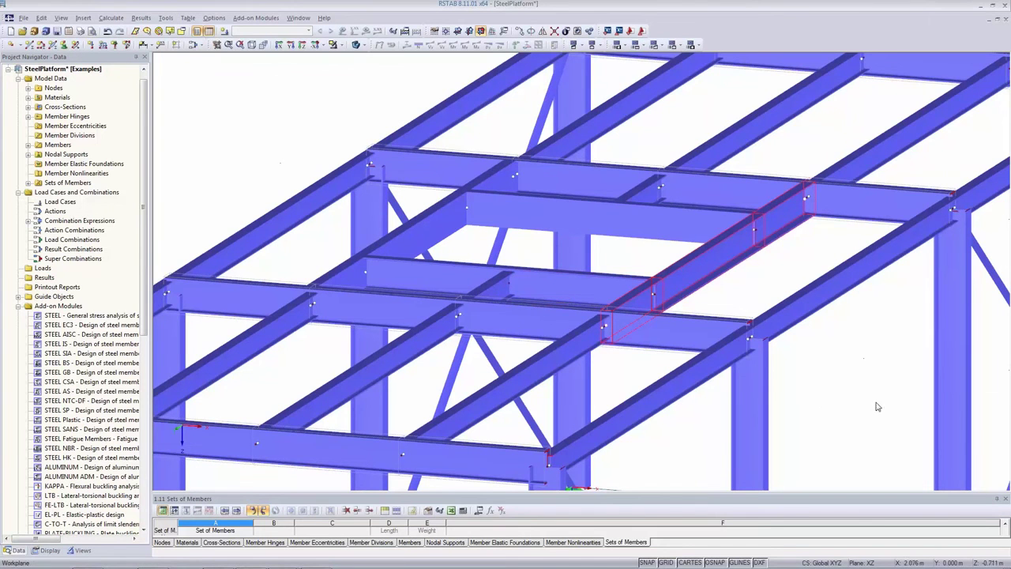
middle_click_drag(877, 400, 653, 452)
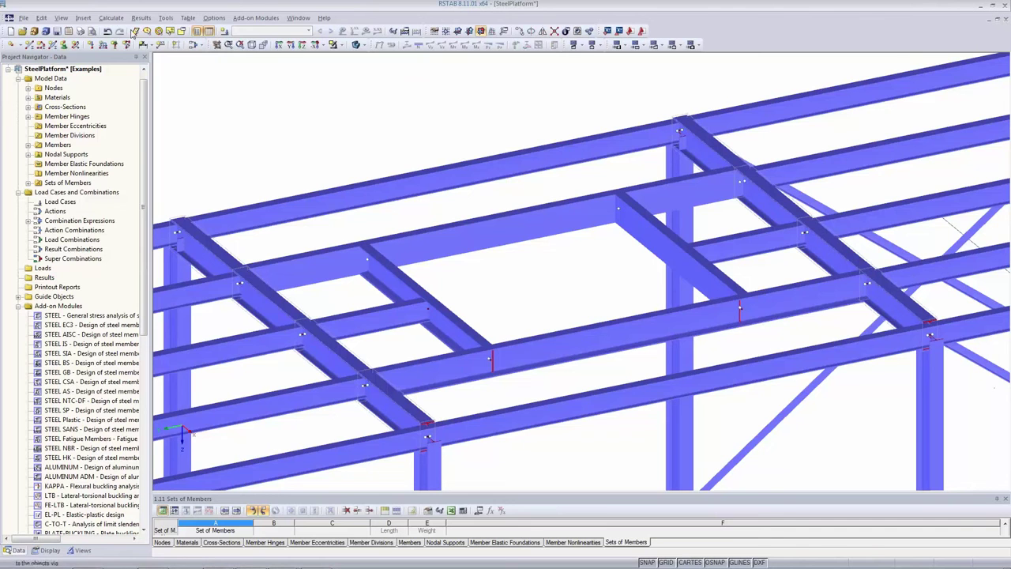
left_click(83, 18)
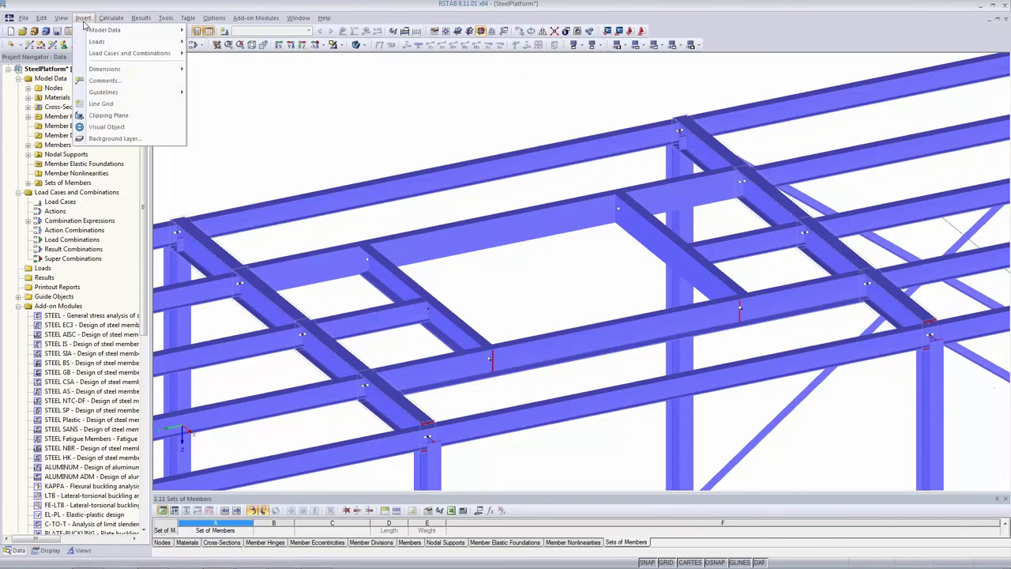
mouse_move(84, 34)
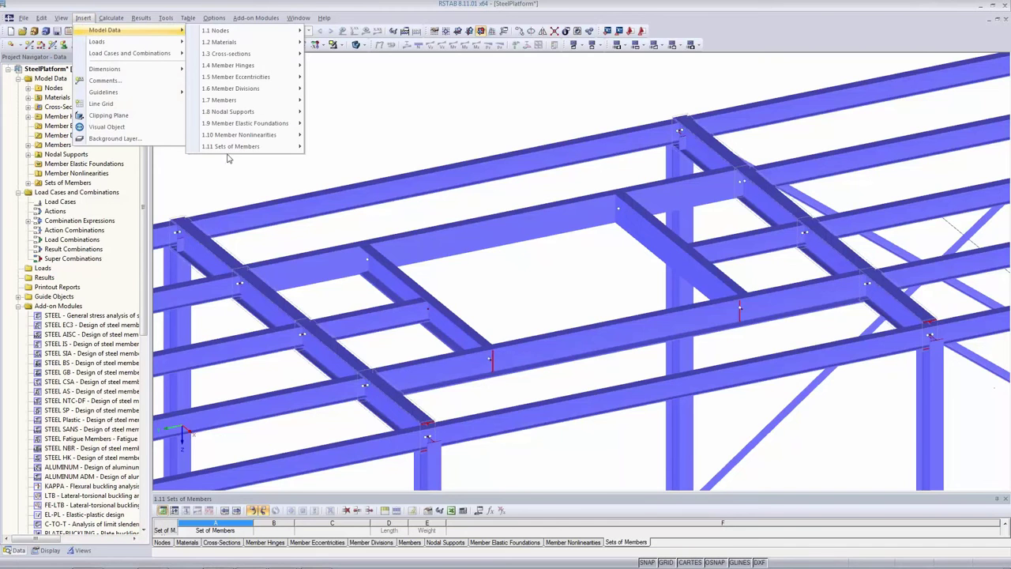
mouse_move(223, 113)
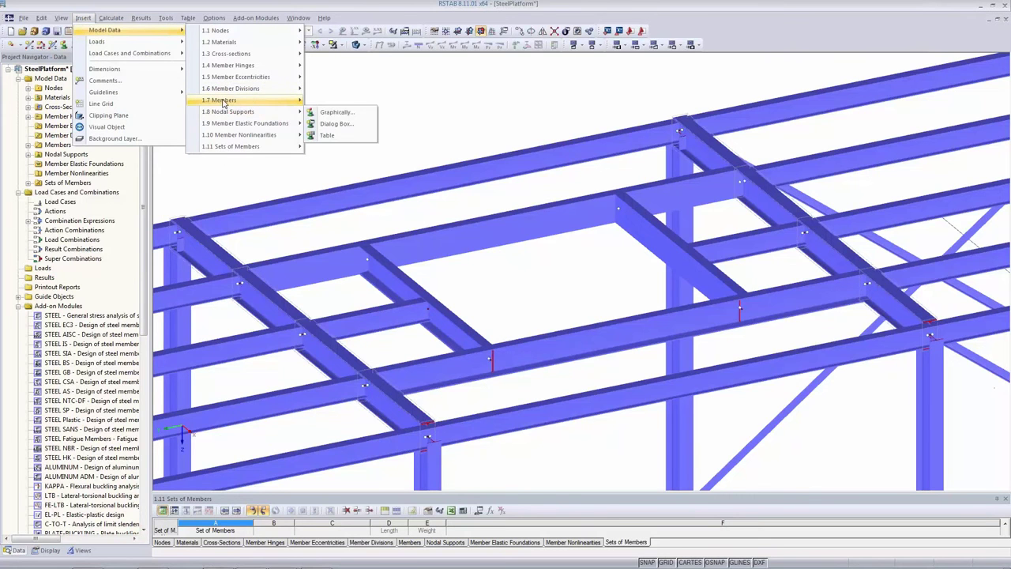
mouse_move(235, 66)
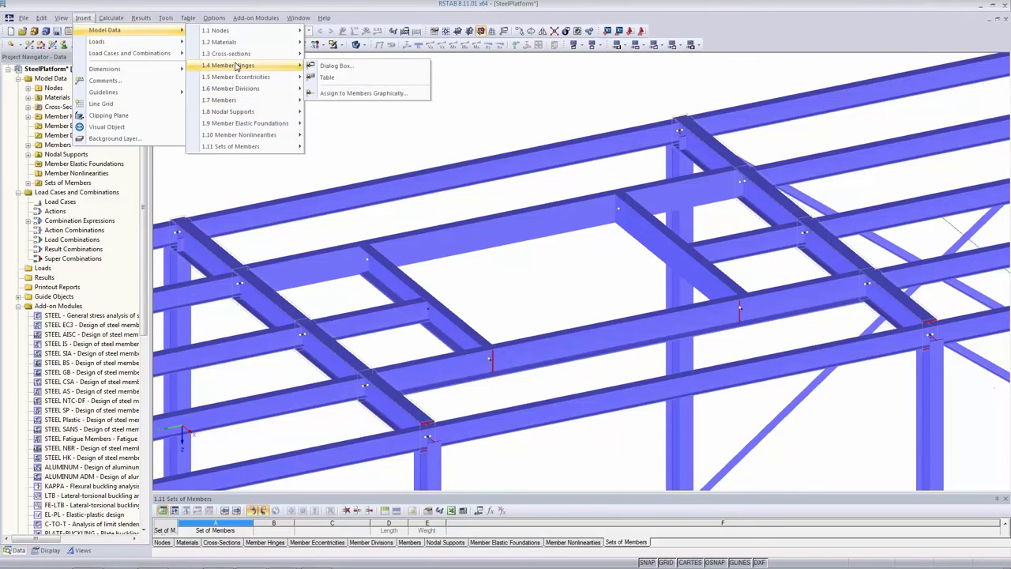
left_click(344, 94)
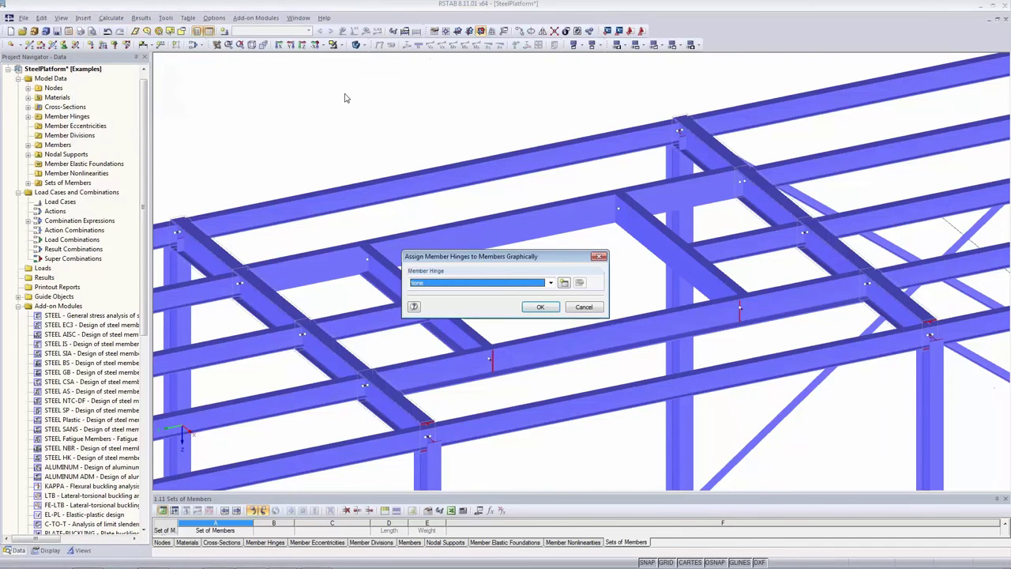
left_click(500, 283)
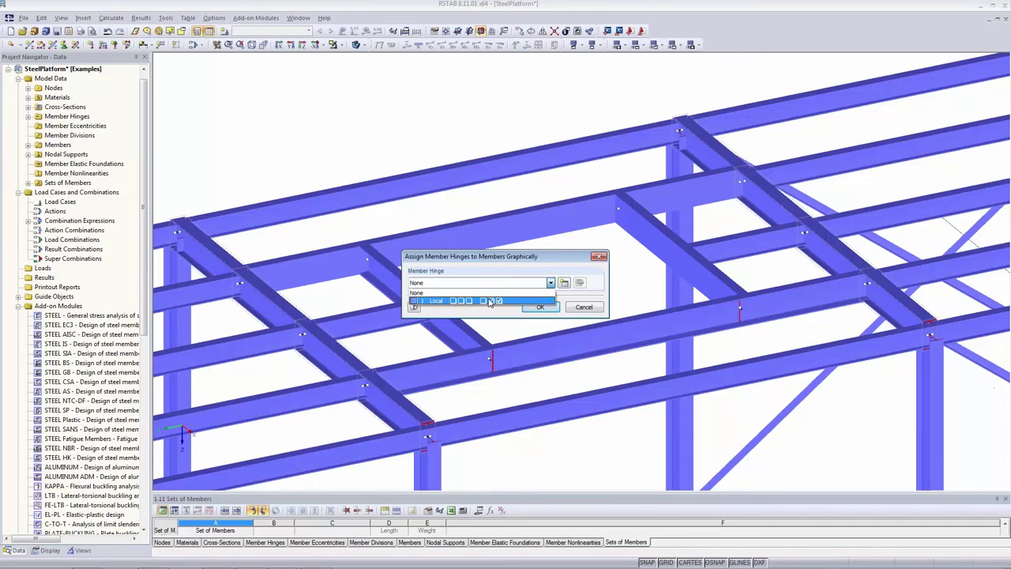
left_click(490, 301)
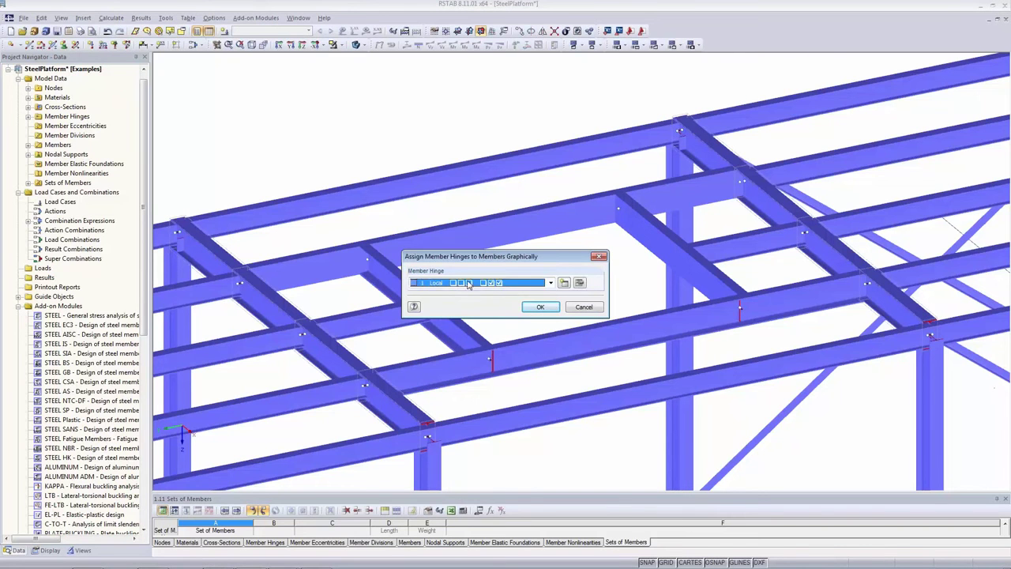
left_click(541, 307)
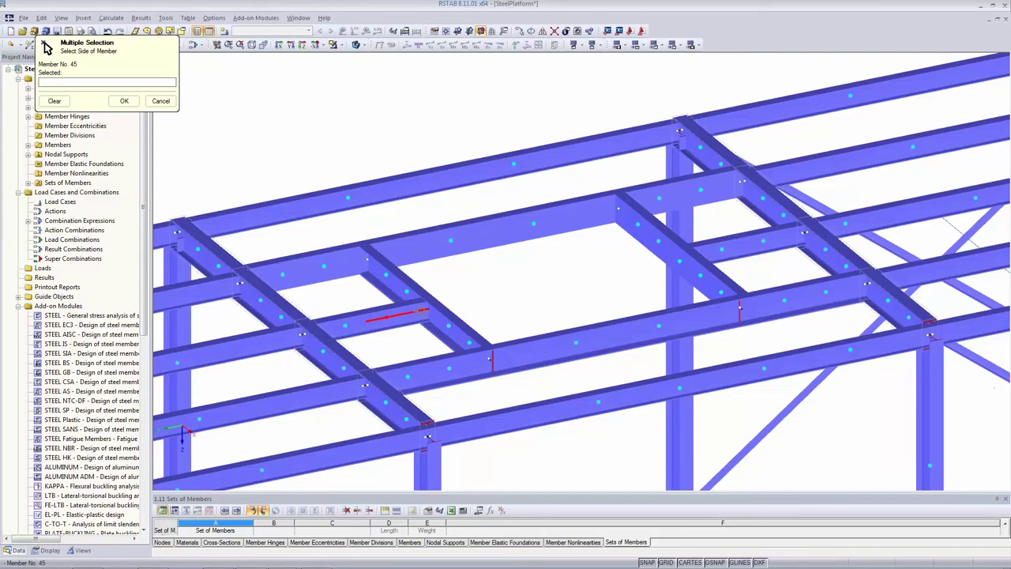
left_click(395, 317)
left_click(716, 251)
left_click(701, 256)
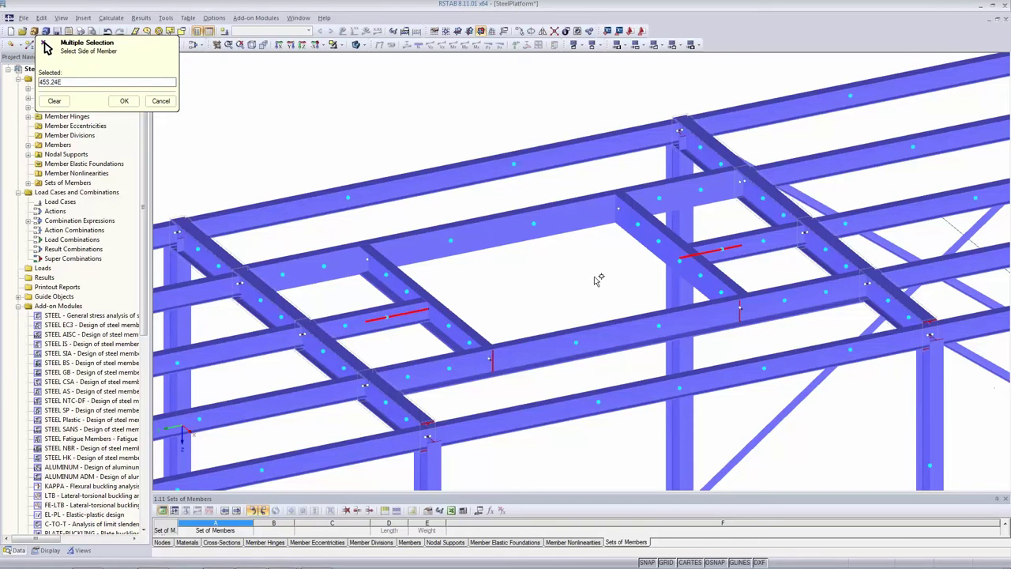
key("Return")
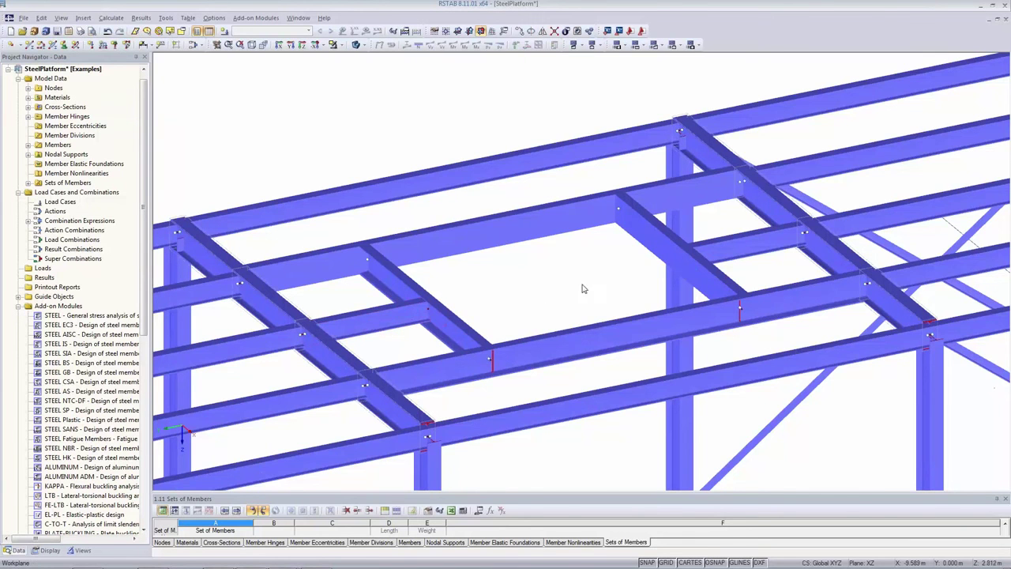
Graphically apply local member hinge 1 to the intermediate beams' ends at the opening's cross members: start of member 45, end of member 24.
scroll(469, 304, "down", 3)
scroll(515, 293, "up", 2)
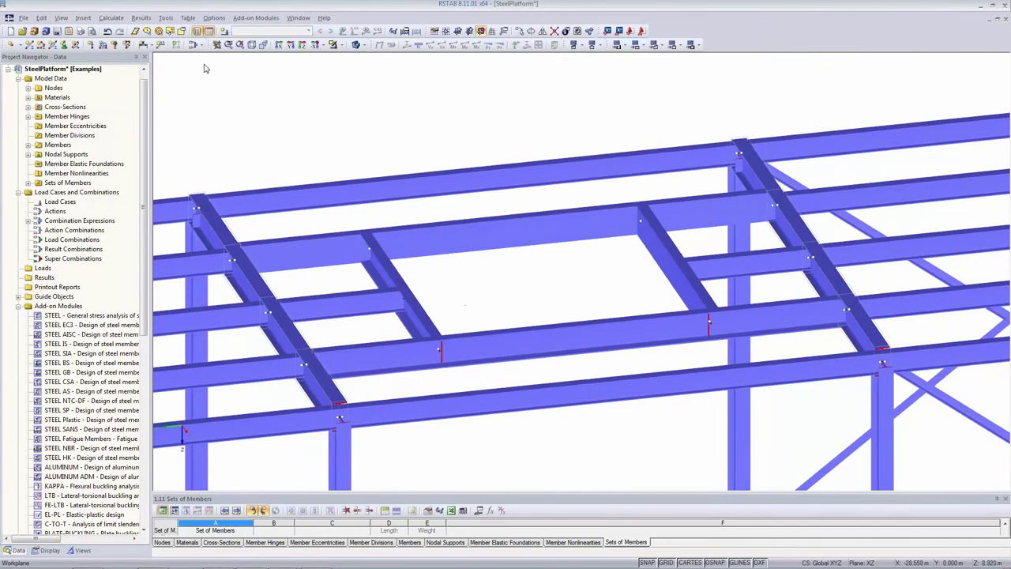
left_click(83, 17)
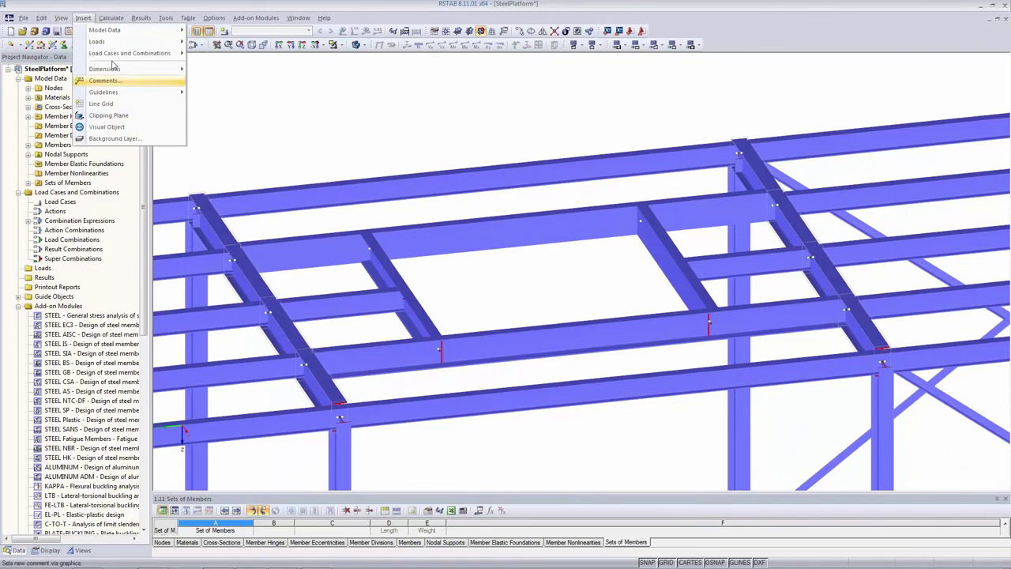
mouse_move(119, 31)
mouse_move(249, 65)
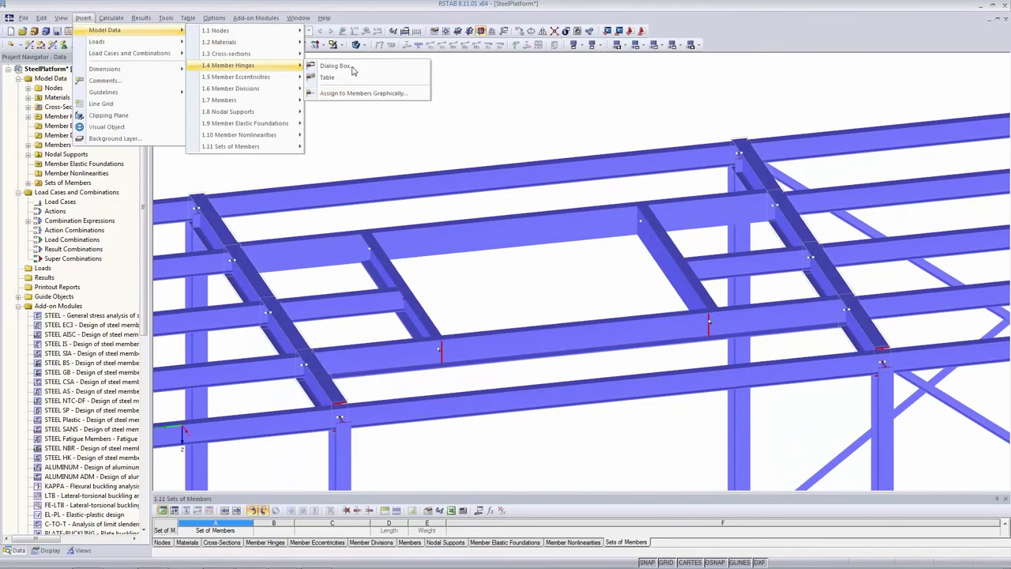
left_click(362, 93)
left_click(513, 283)
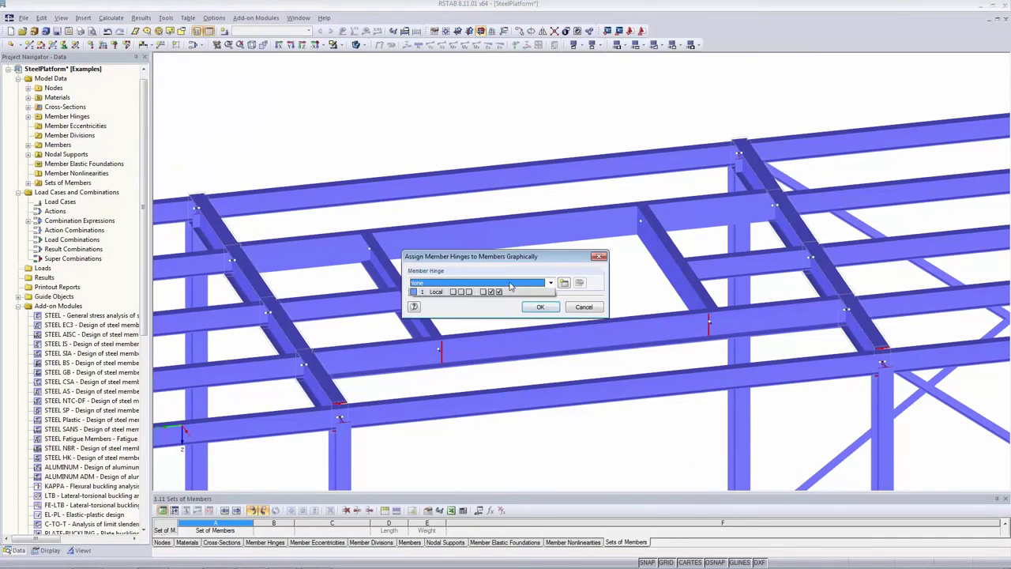
left_click(510, 302)
left_click(540, 307)
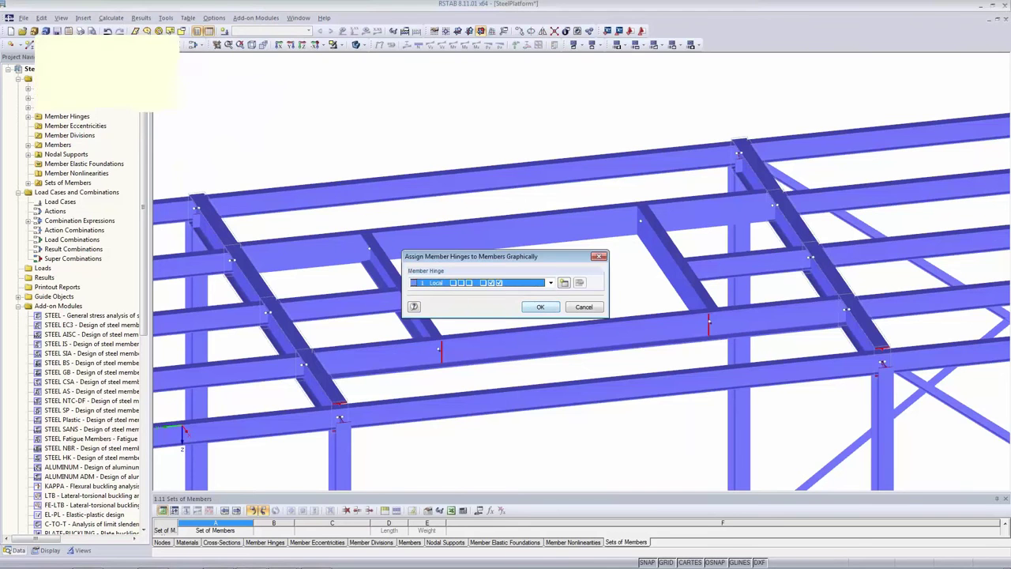
left_click(370, 303)
left_click(715, 267)
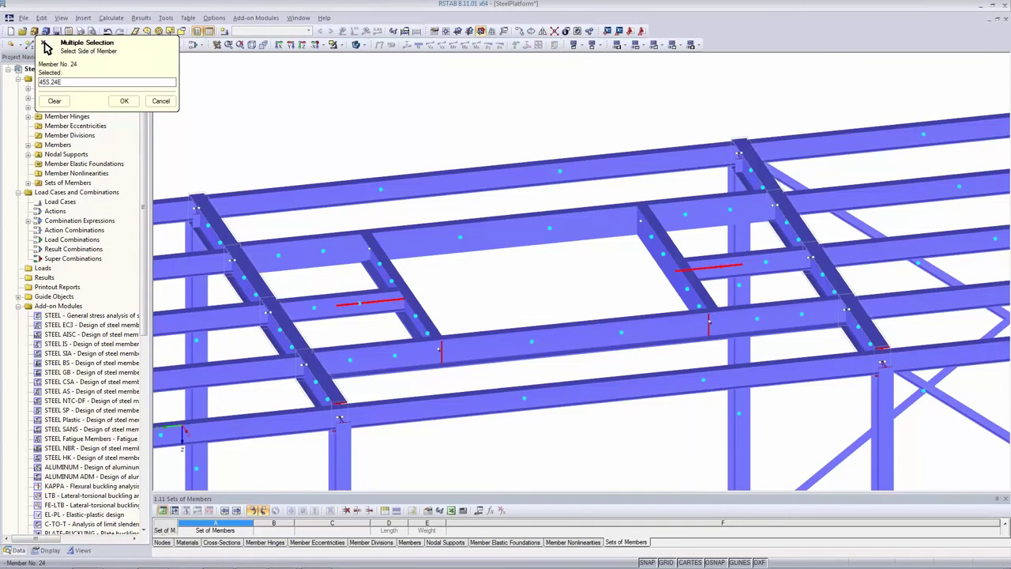
left_click(124, 103)
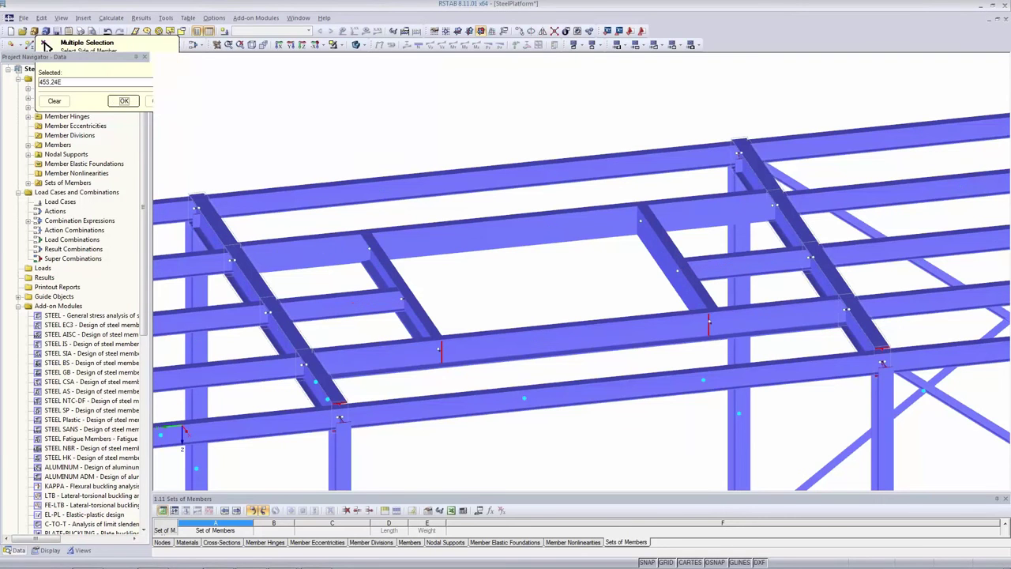
Create a continuous set of members named Opening 1 from members 44, 47 and 22 of the opening's first longitudinal edge beam.
scroll(403, 323, "up", 3)
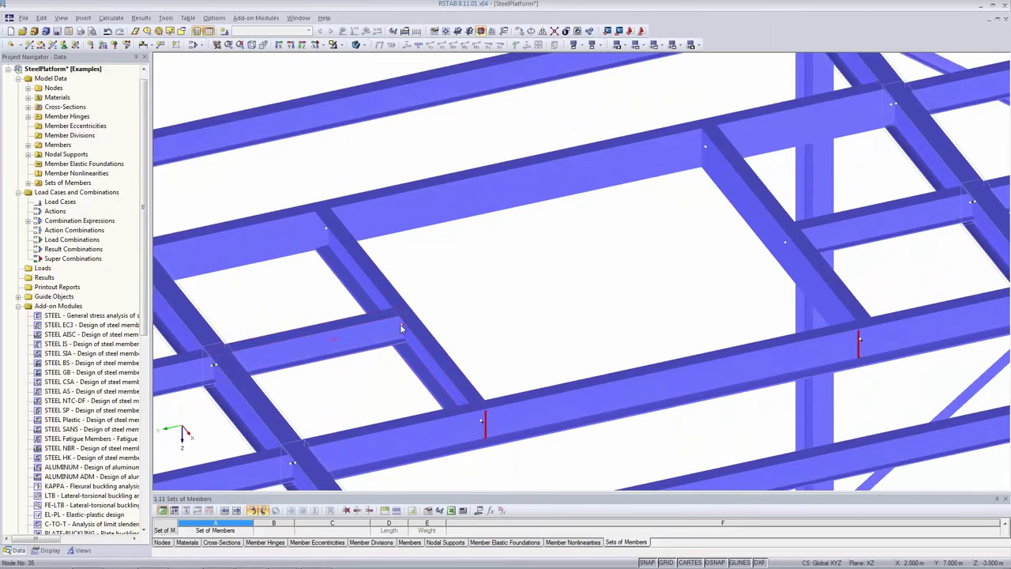
scroll(612, 314, "down", 2)
mouse_move(621, 313)
middle_mouse_down("ctrl")
mouse_move(497, 264)
mouse_move(384, 255)
mouse_move(616, 312)
middle_mouse_up("ctrl")
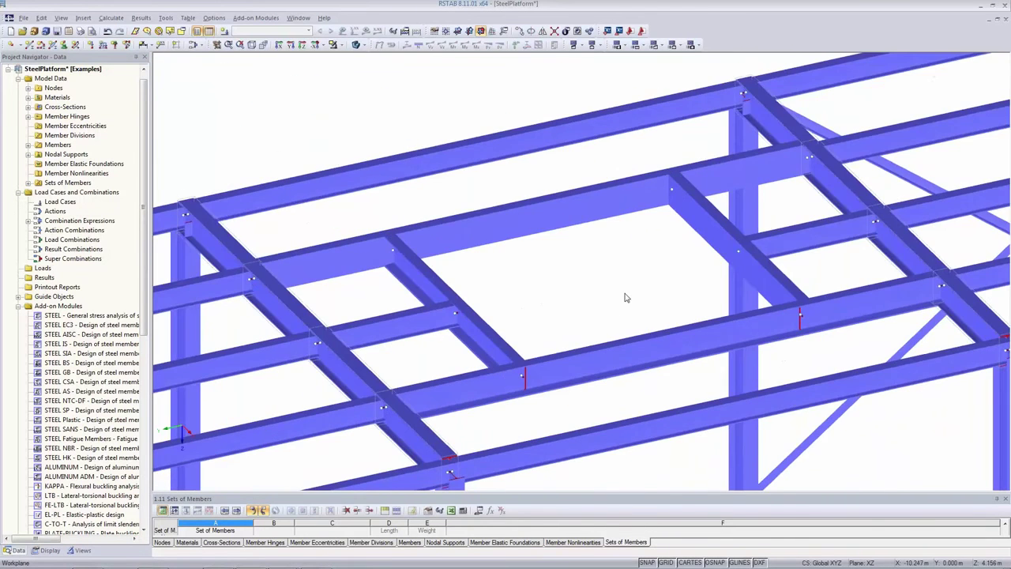
scroll(625, 297, "down", 2)
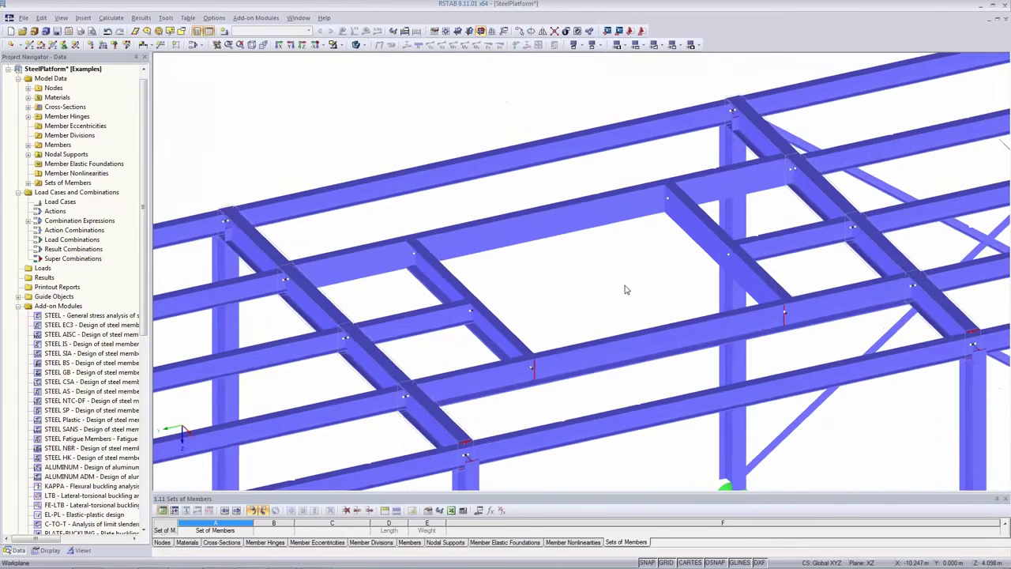
scroll(627, 289, "up", 1)
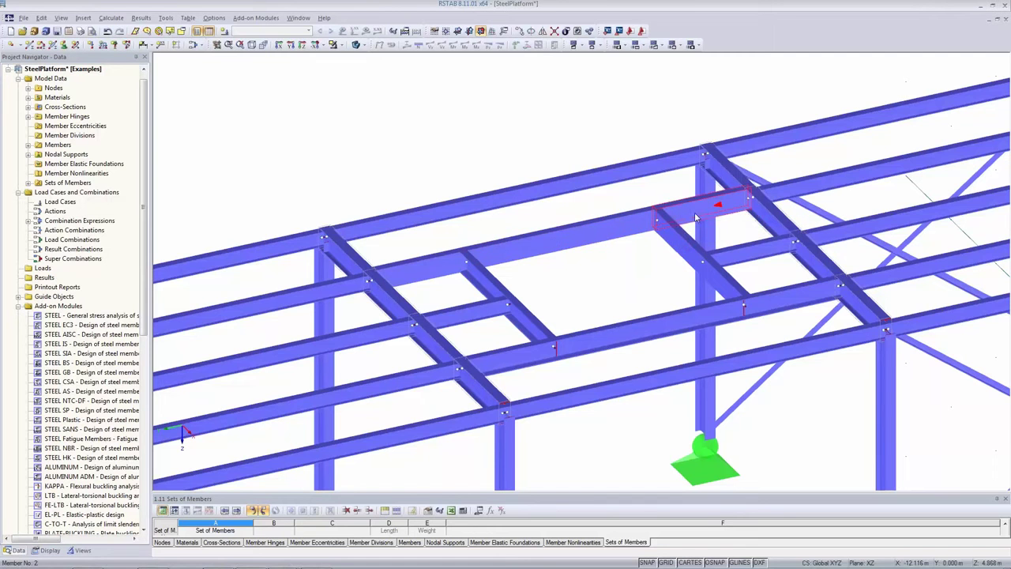
right_click(555, 245)
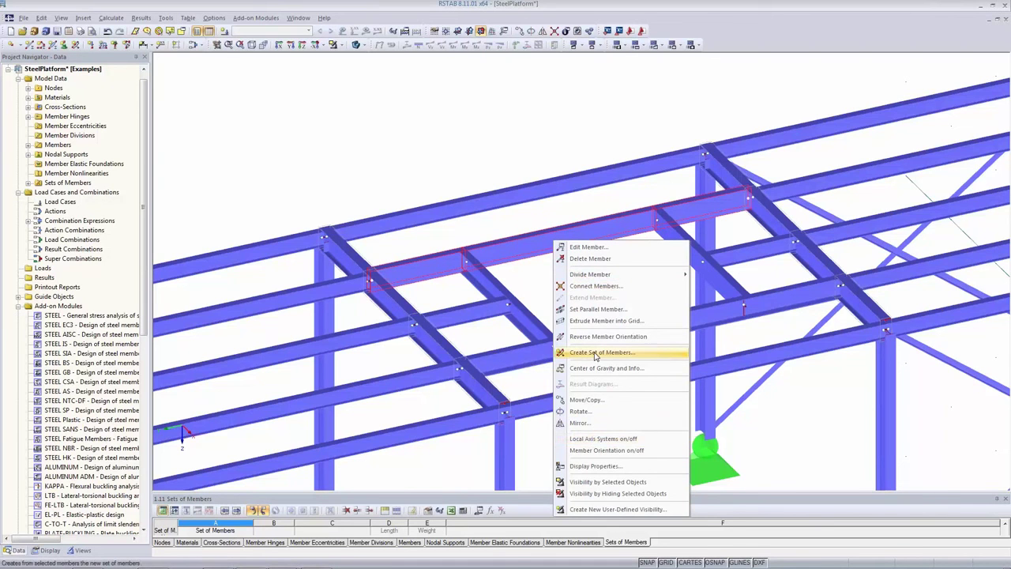
left_click(595, 353)
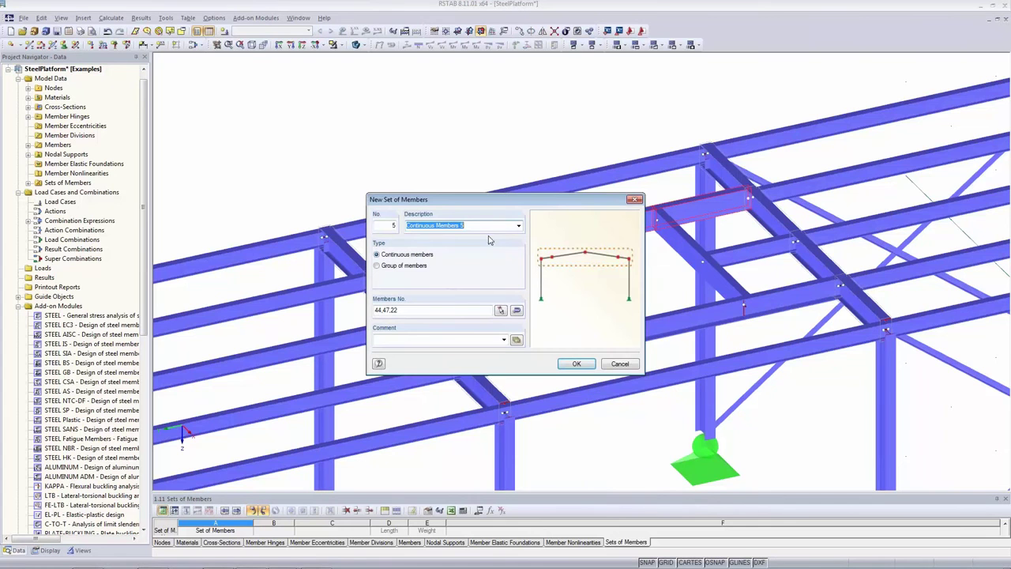
type("Opening 1")
left_click(576, 365)
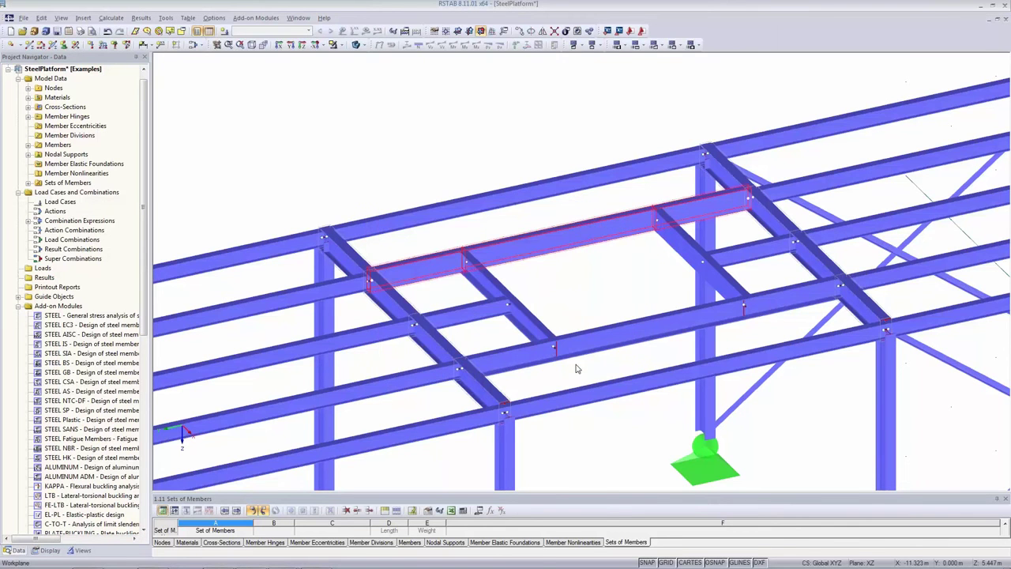
Create a continuous set of members named Opening 2 from members 46, 49 and 26 of the opposite longitudinal edge beam.
left_click(519, 354)
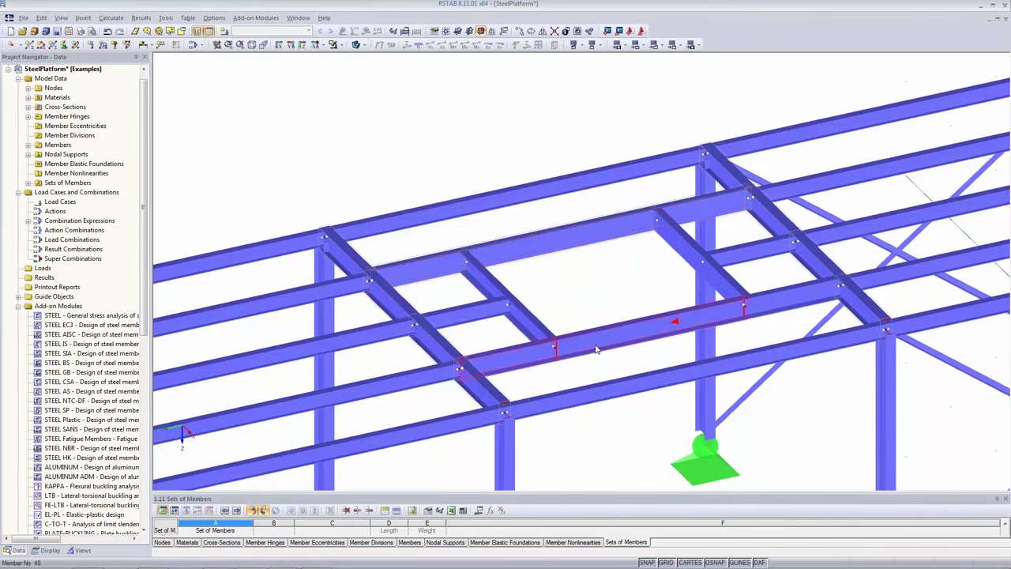
right_click(782, 304)
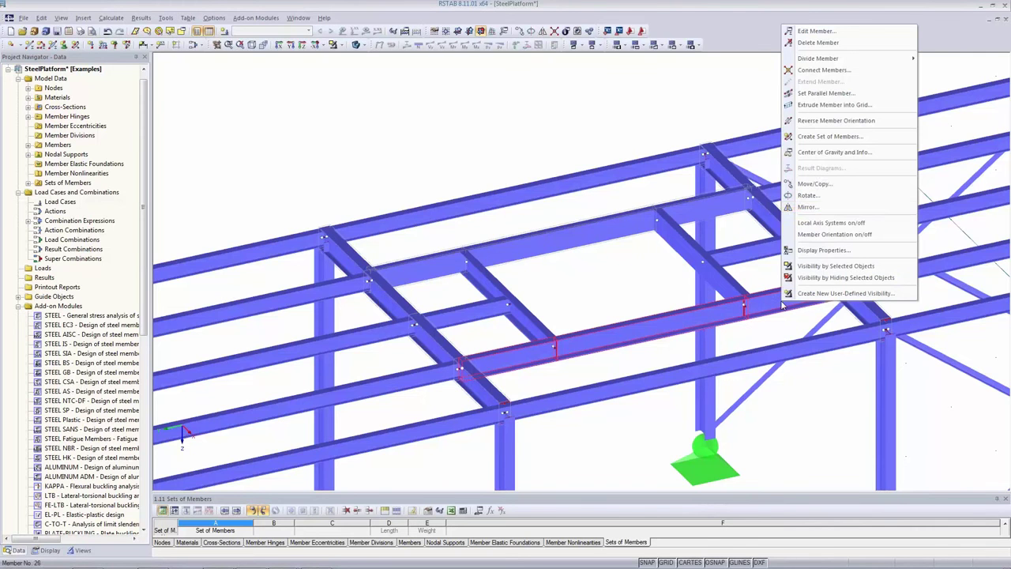
left_click(827, 137)
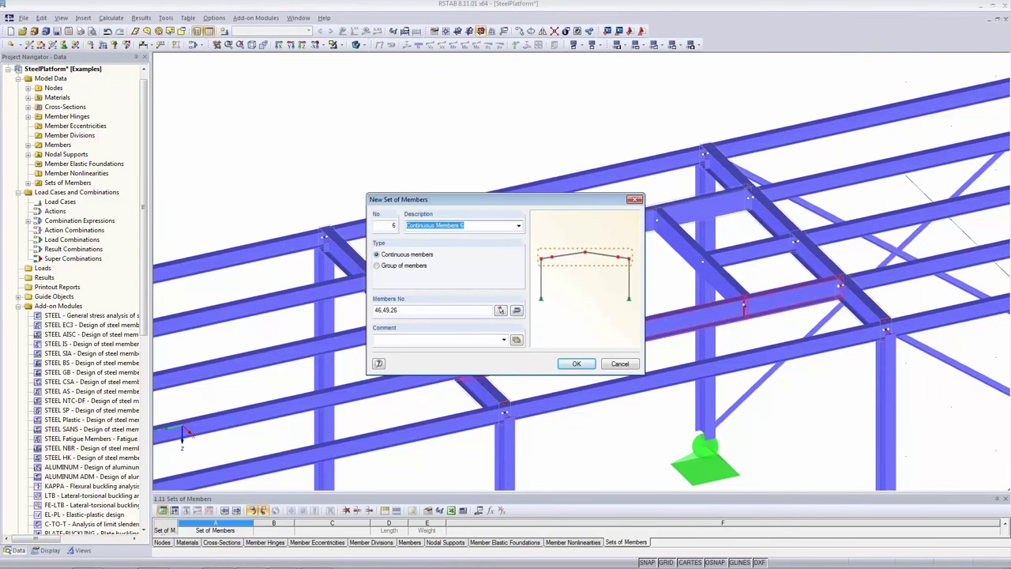
type("Opening 2")
left_click(587, 365)
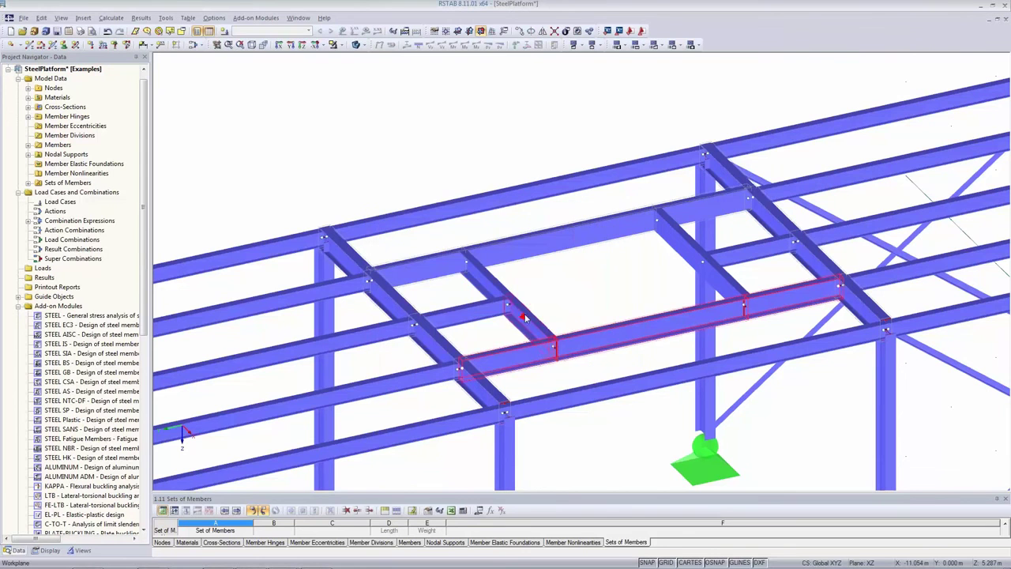
Create a continuous set of members from cross member segments 48 and 50, continuing the Opening naming series.
right_click(491, 278)
left_click(547, 390)
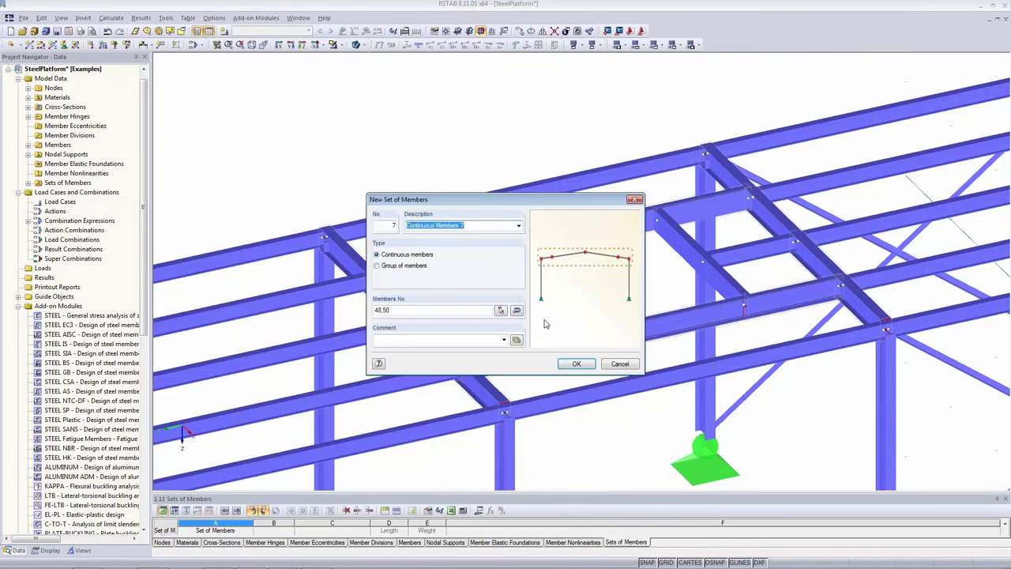
type("Op")
key("Return")
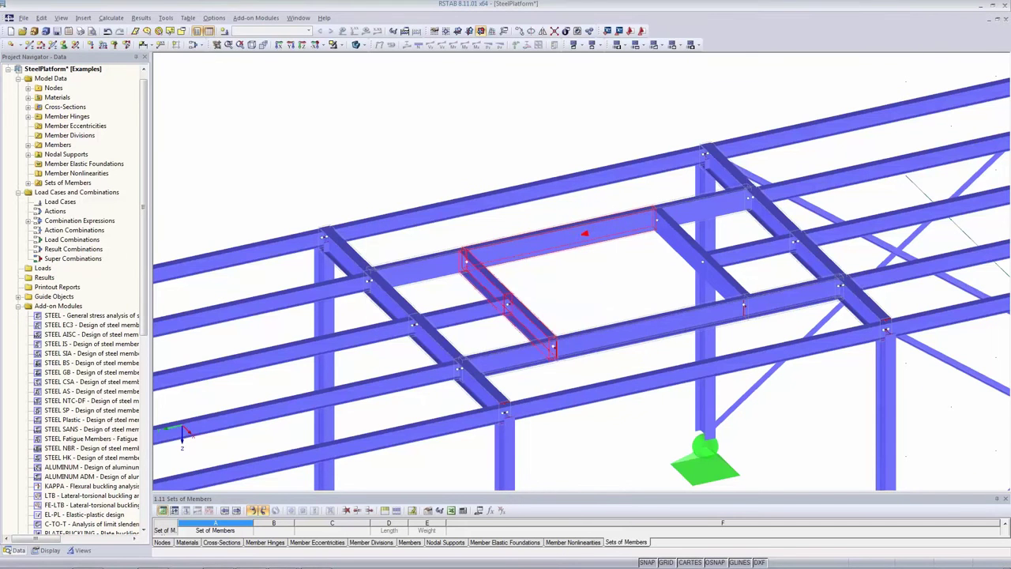
Create a continuous set of members named Opening 4 from segments 51 and 52 of the other cross member.
right_click(672, 234)
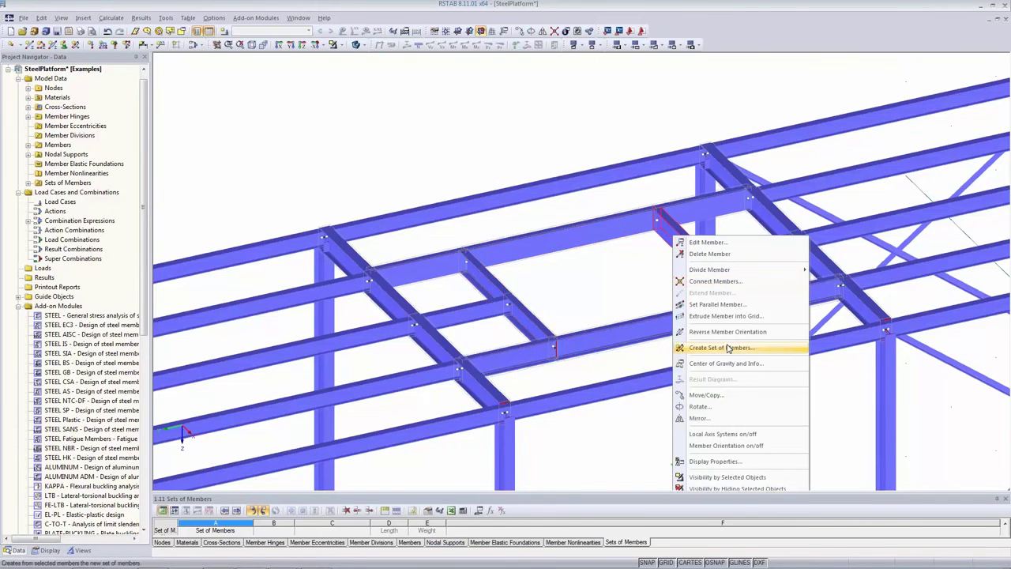
left_click(725, 348)
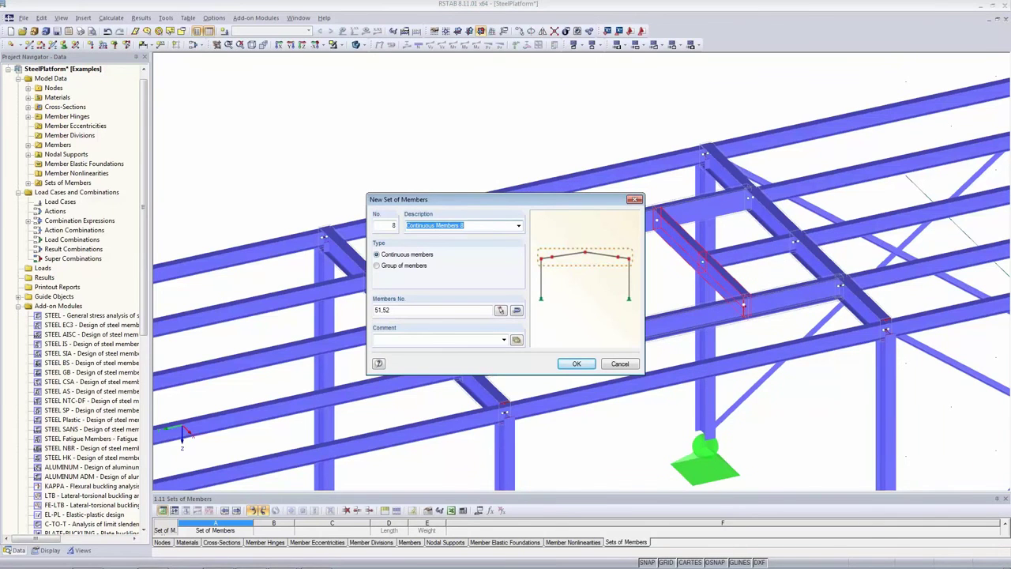
type("Opening 4")
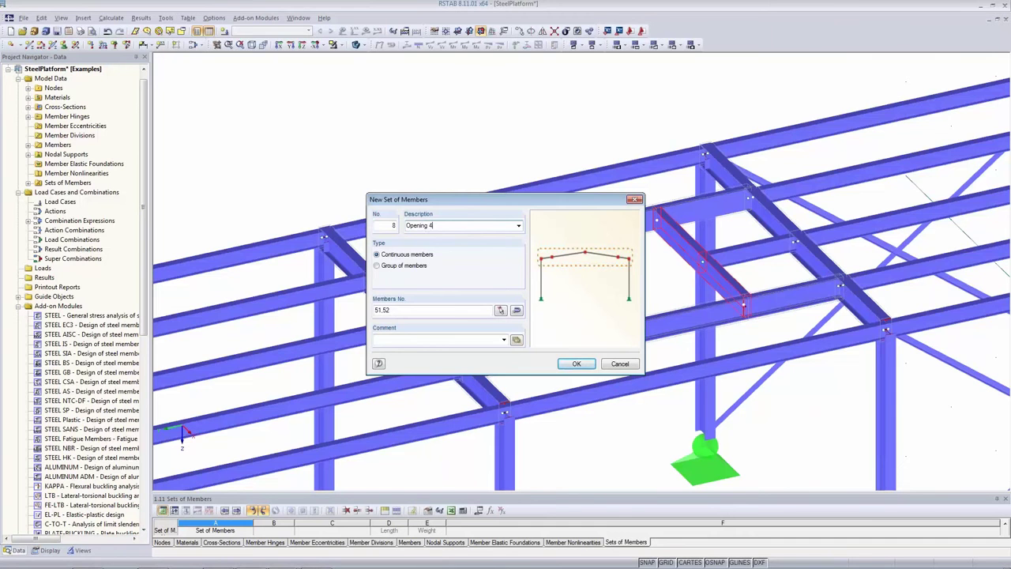
key("Return")
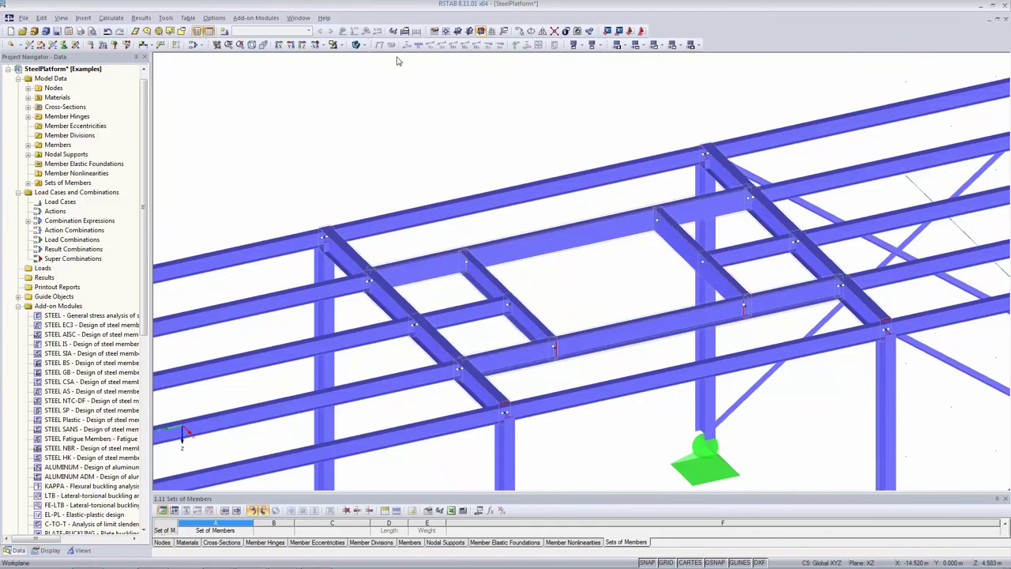
Examine the whole platform in isometric view, switching between wireframe and solid display.
left_click(355, 45)
left_click(355, 45)
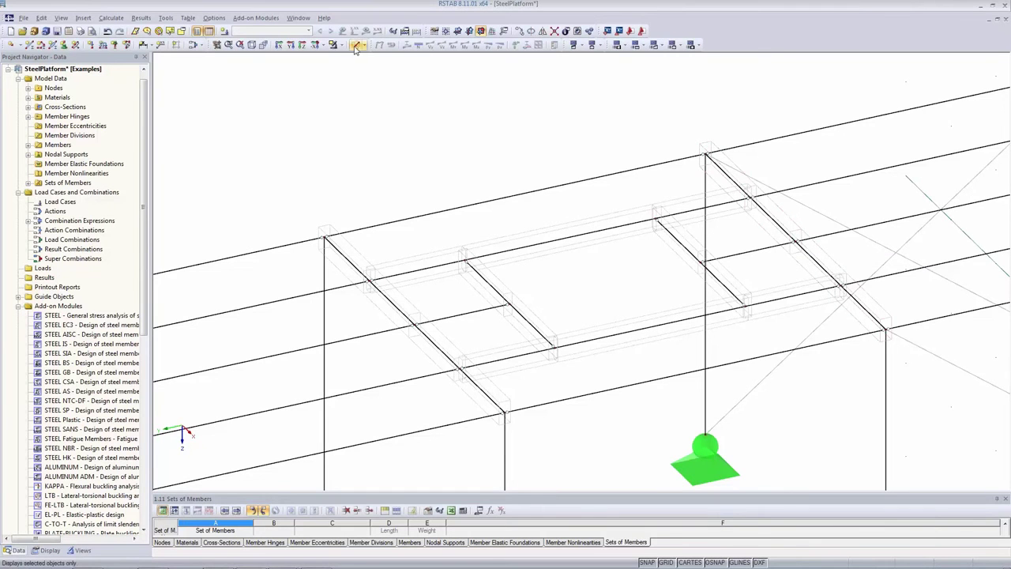
left_click(252, 45)
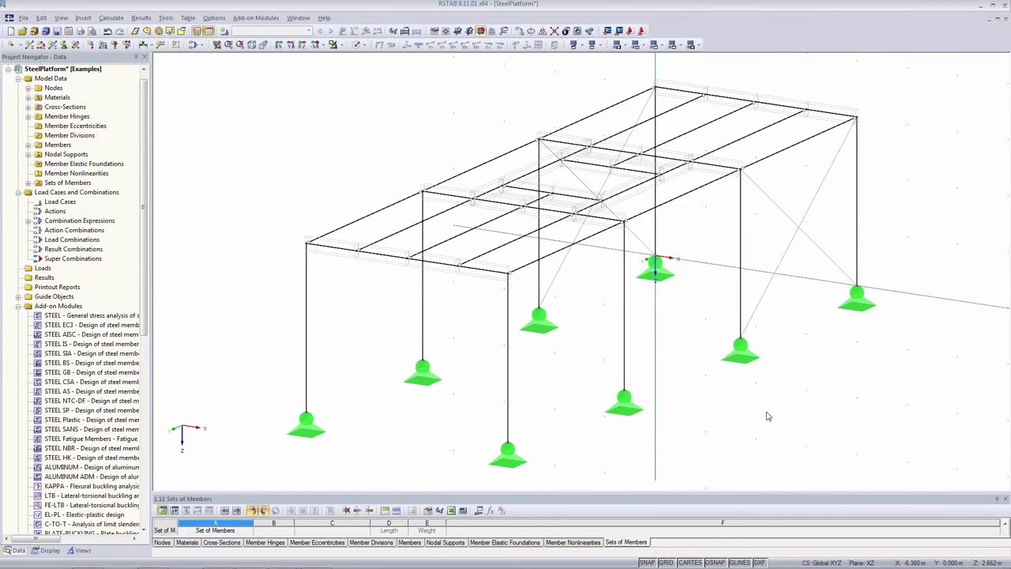
left_click(357, 45)
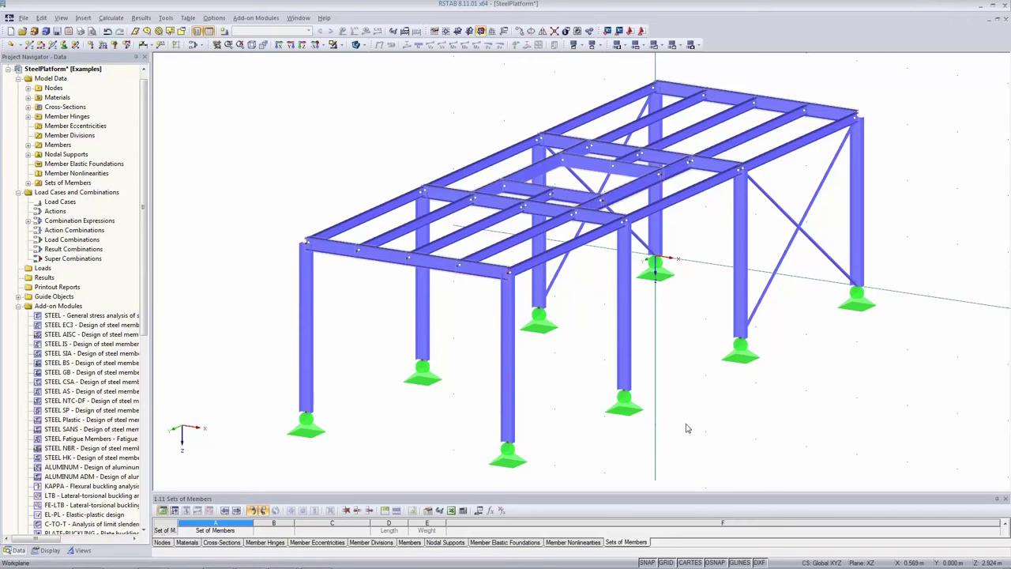
middle_click_drag(825, 434, 823, 435, "ctrl")
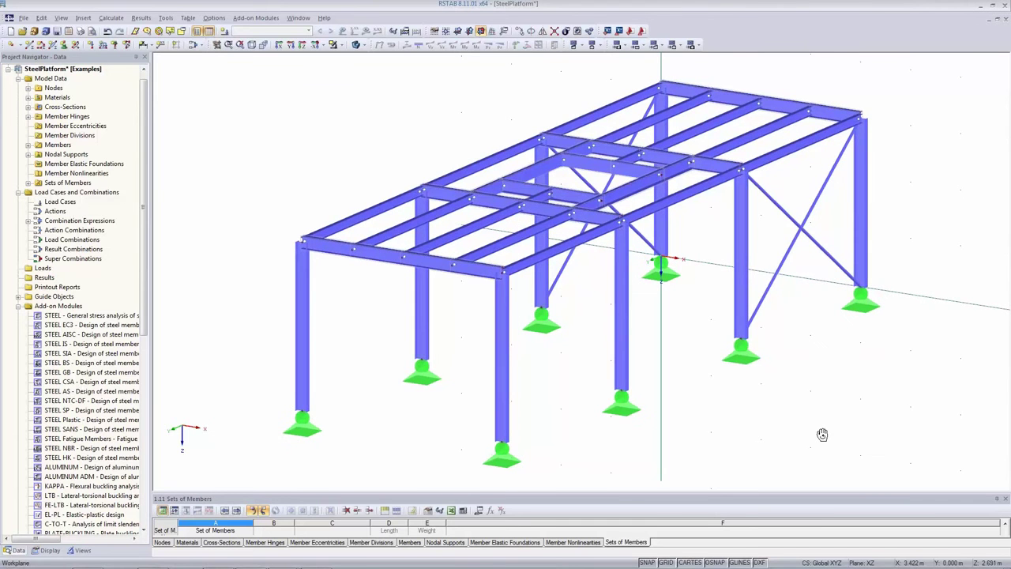
middle_click_drag(822, 434, 667, 420, "ctrl")
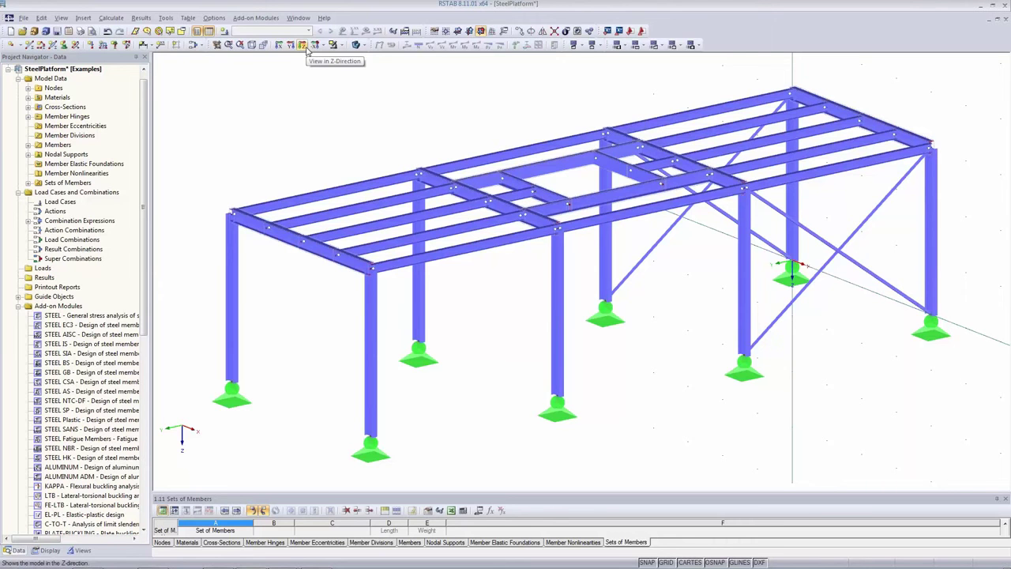
Create load case LC1 described as Self-weight, category Permanent, with active self-weight and a factor of 1.000 in Z.
left_click(225, 34)
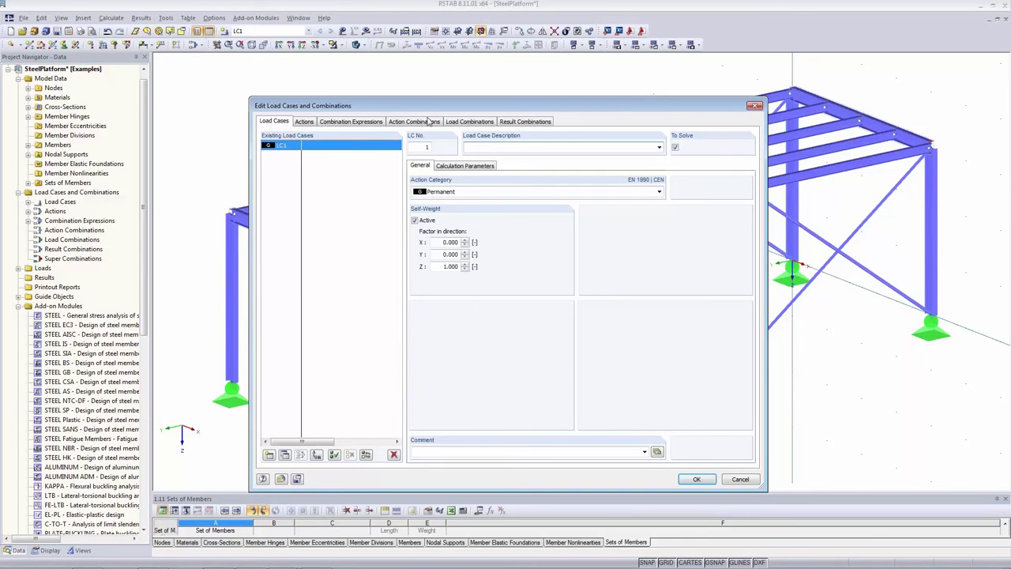
left_click(415, 220)
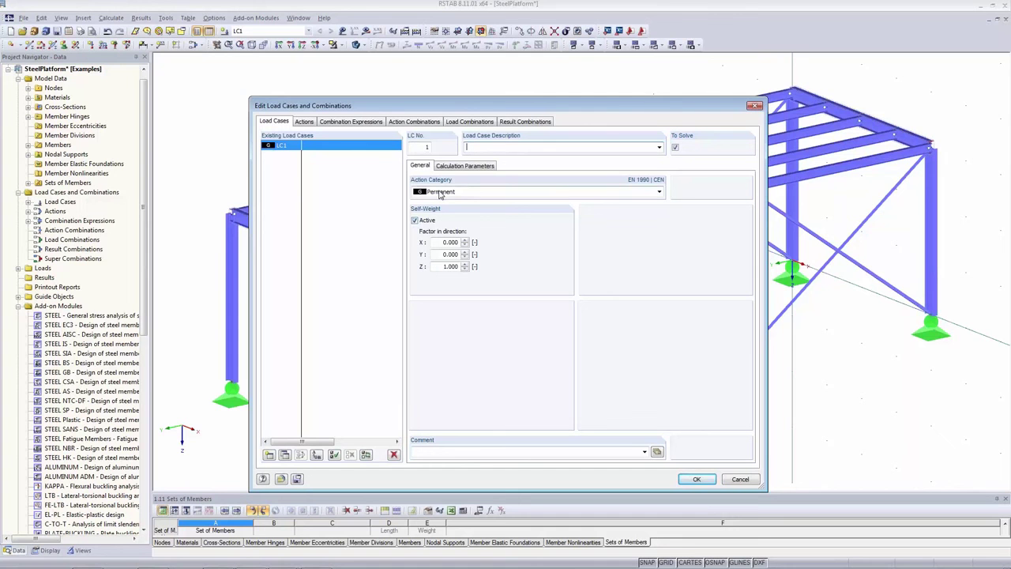
left_click(659, 147)
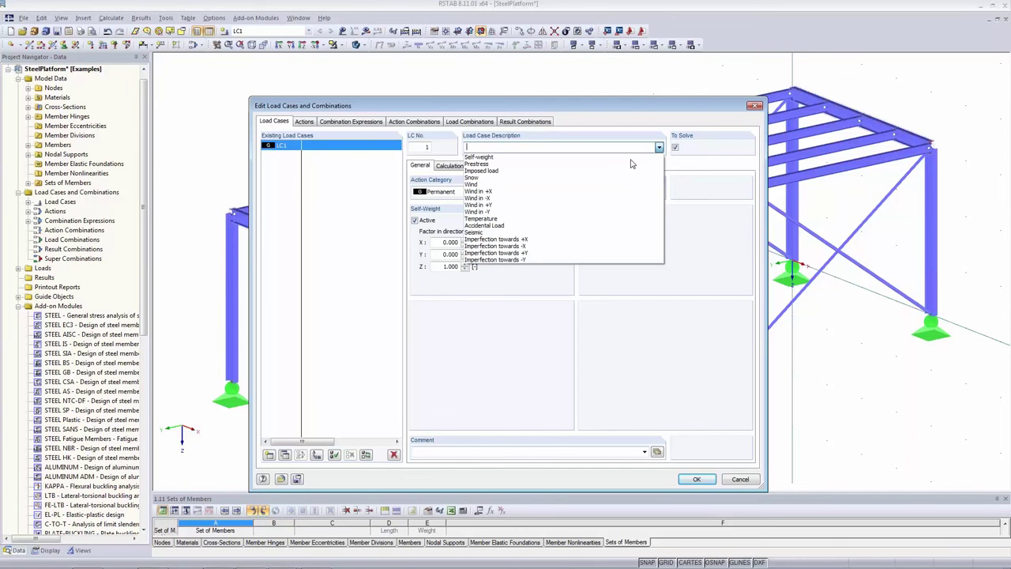
left_click(631, 158)
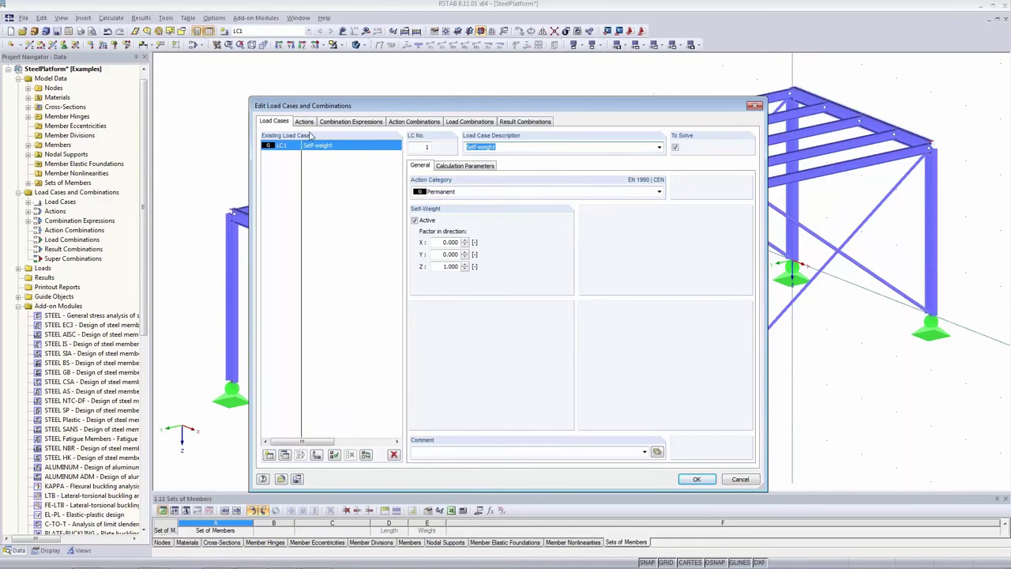
left_click(695, 479)
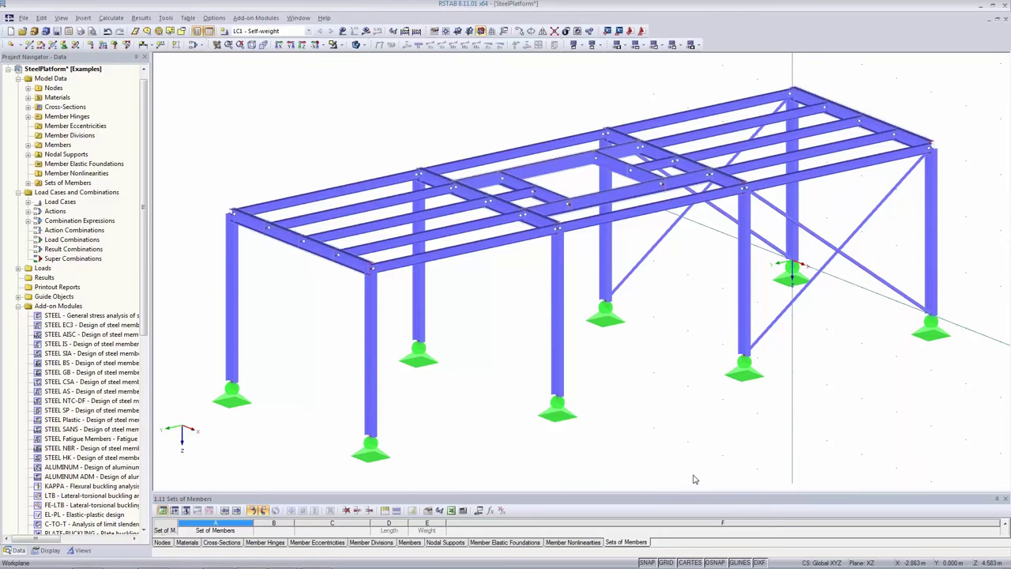
Try to calculate load case LC1 Self-weight and close the calculation messages.
left_click(366, 32)
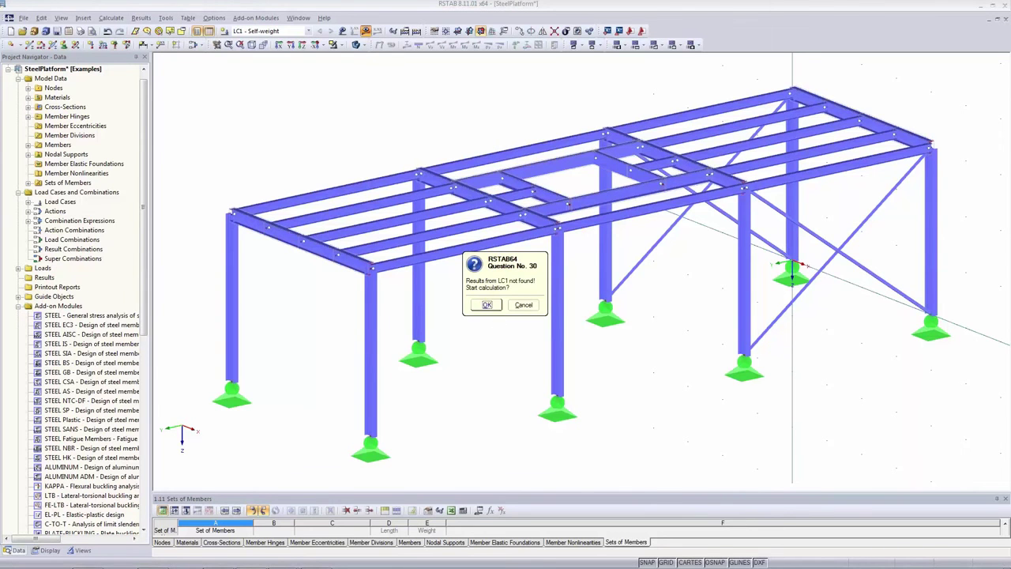
left_click(487, 304)
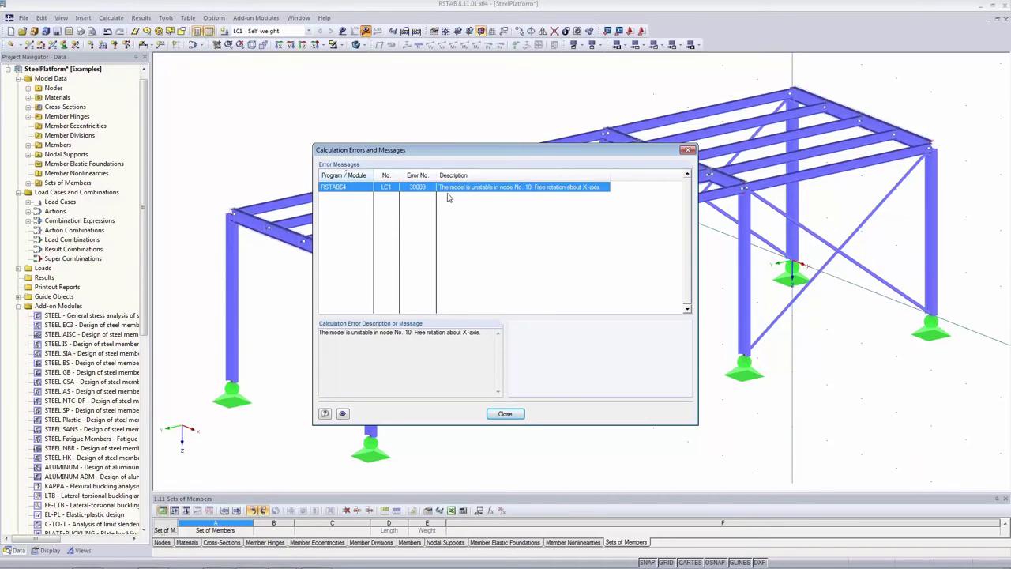
left_click(509, 415)
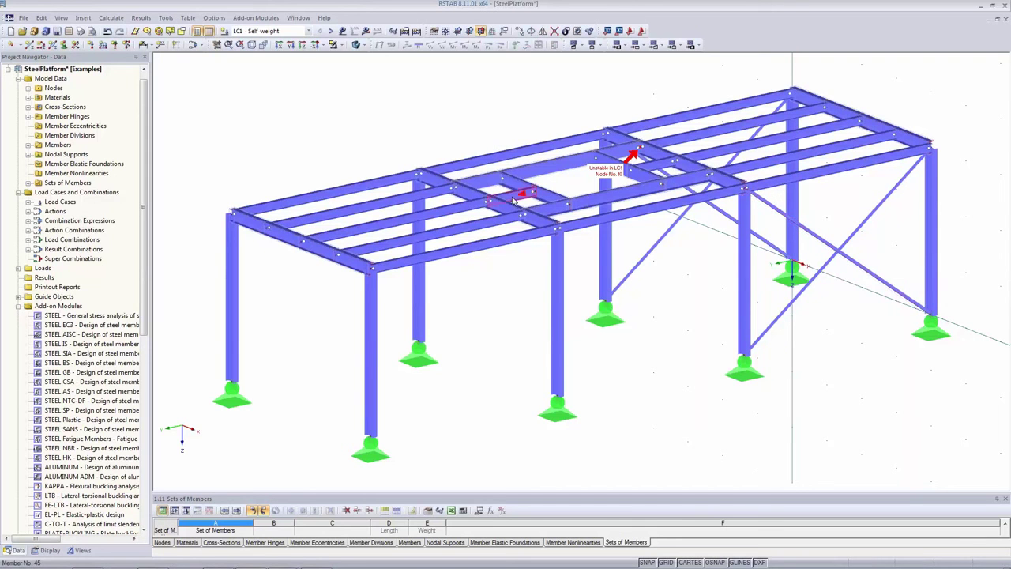
Activate exceptional handling of failing members in the global calculation parameters, removing failing members individually during successive iterations.
left_click(404, 32)
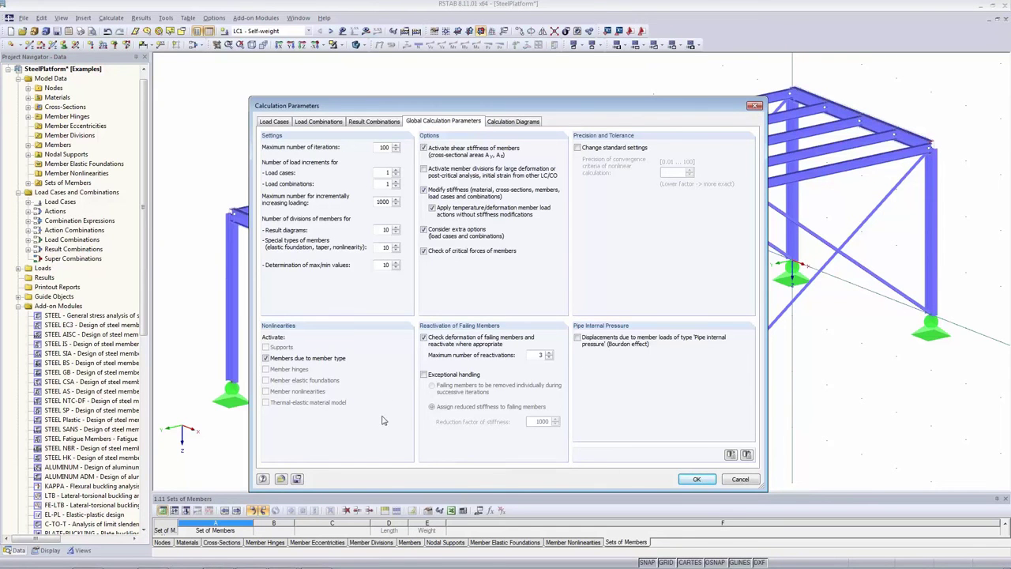
left_click(423, 375)
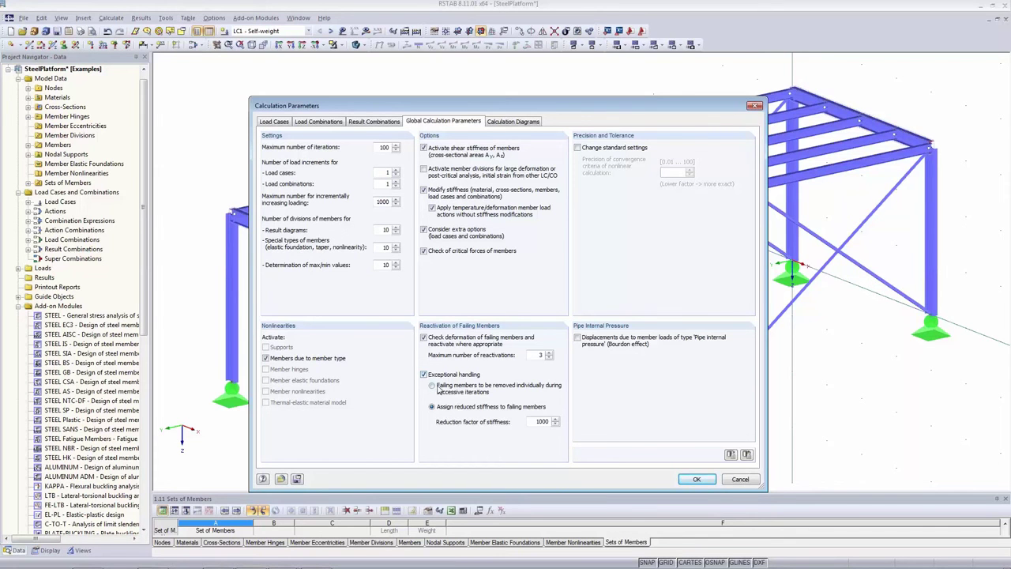
left_click(434, 387)
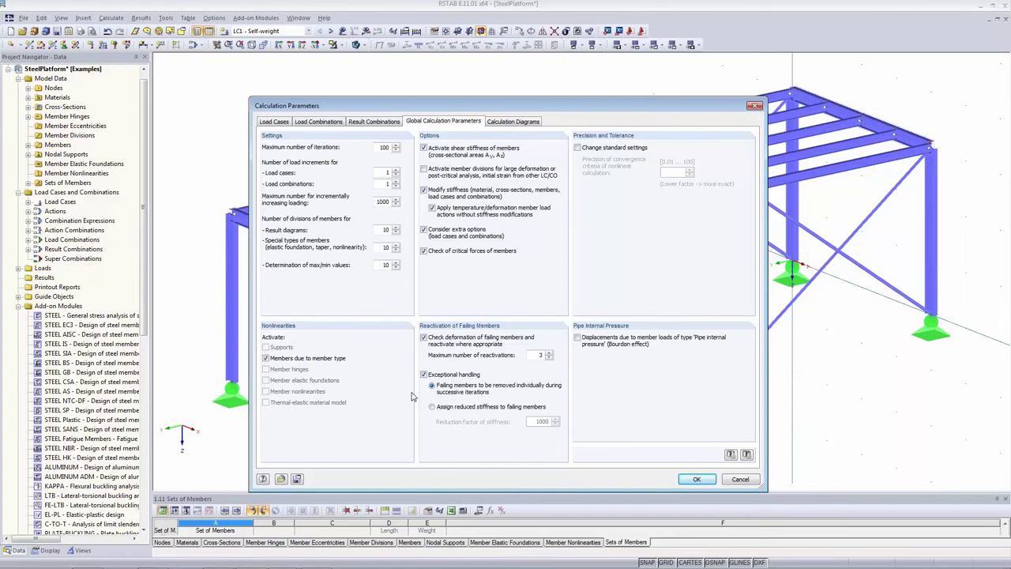
left_click(697, 479)
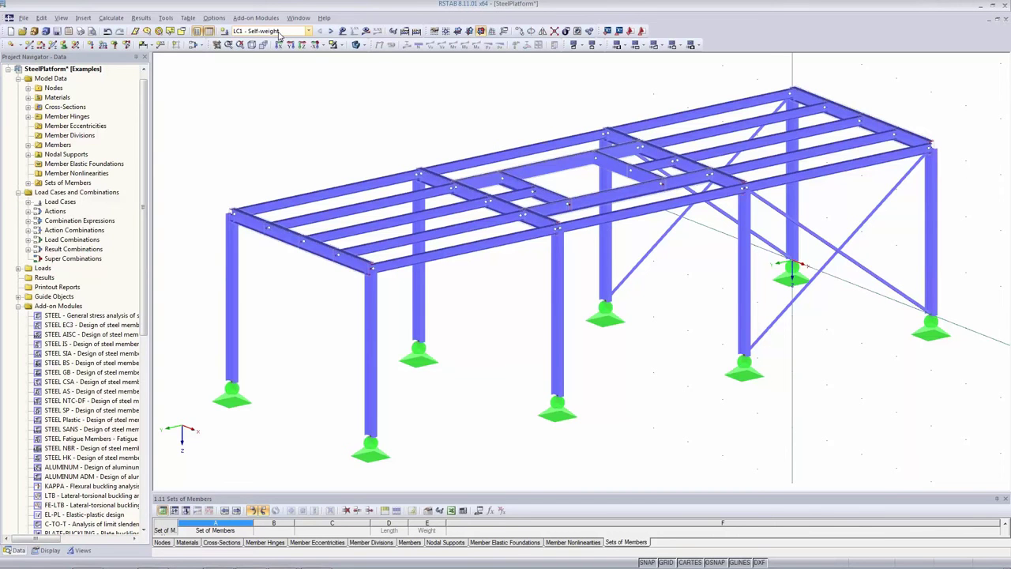
Calculate load case LC1 Self-weight, view its global deformations on the platform, and hide the results again.
left_click(366, 31)
left_click(487, 305)
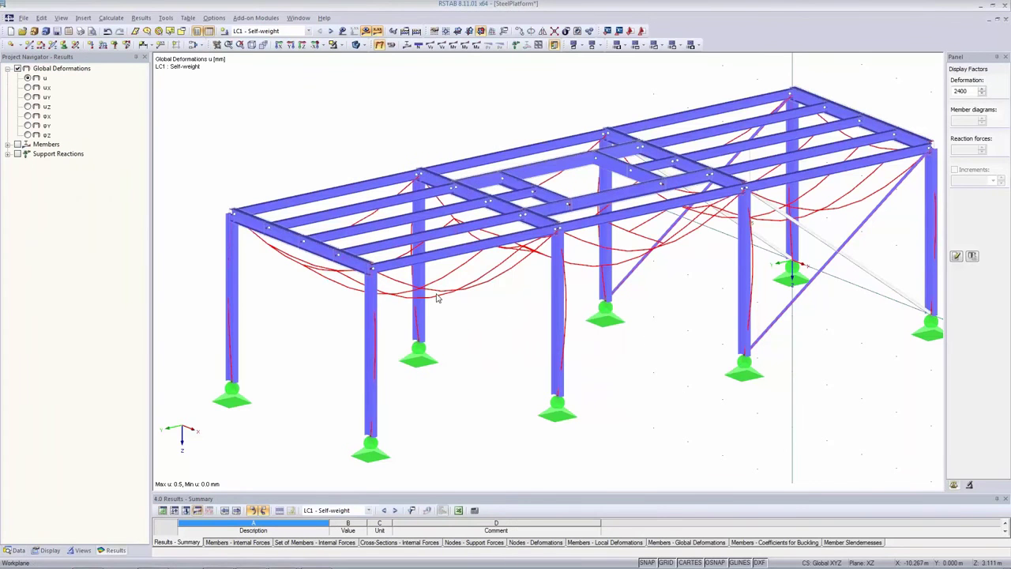
left_click(232, 403)
left_click(187, 488)
left_click(377, 32)
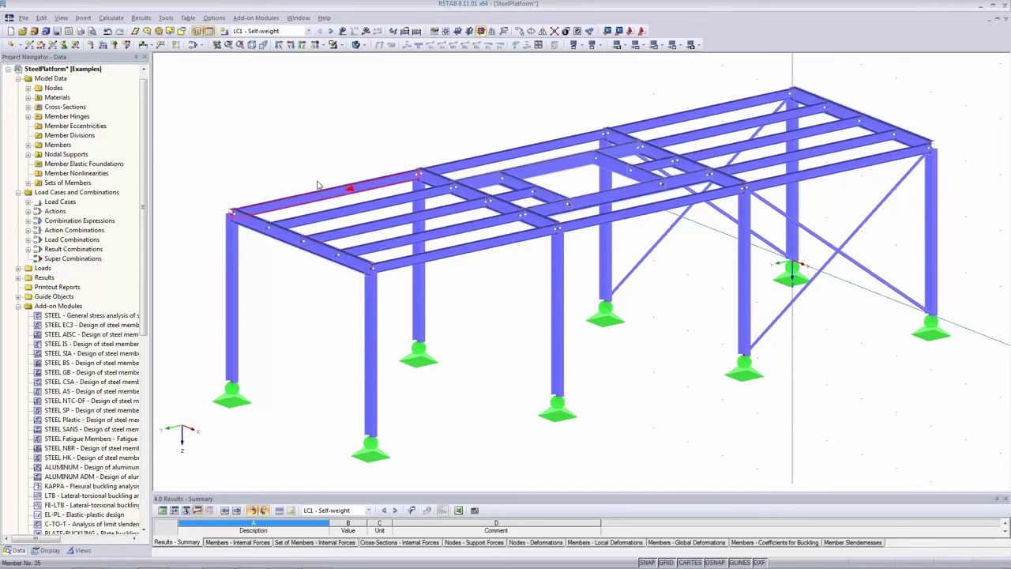
Start generating member loads from an area load via plane in LC1, with a uniform magnitude of 0.30 kN/m².
left_click(166, 18)
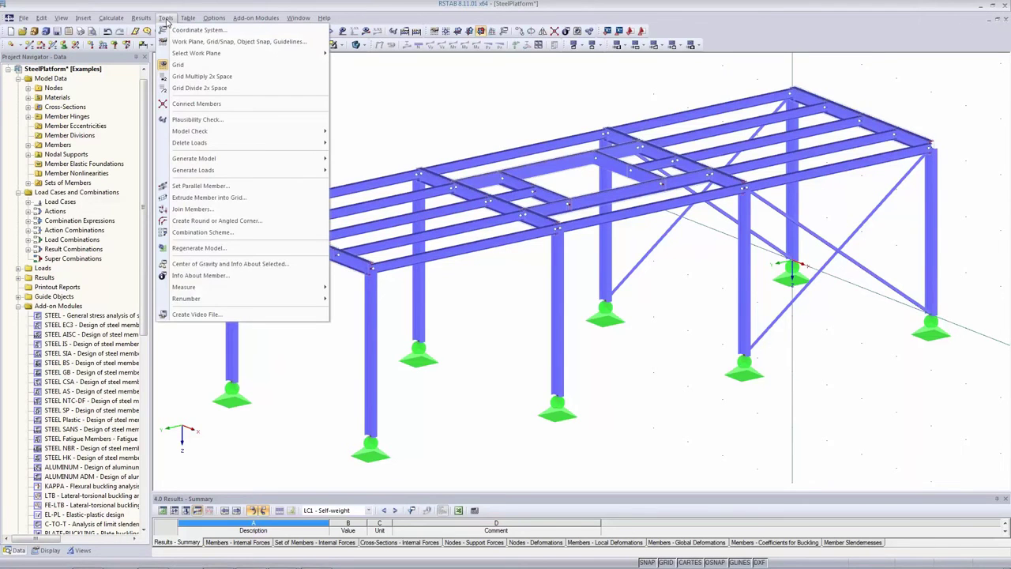
mouse_move(180, 172)
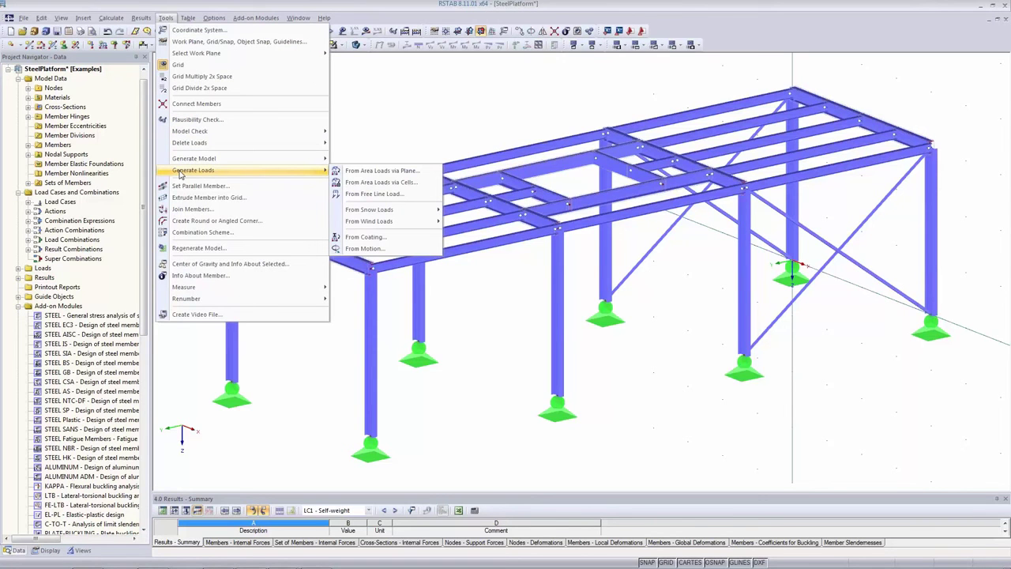
left_click(400, 173)
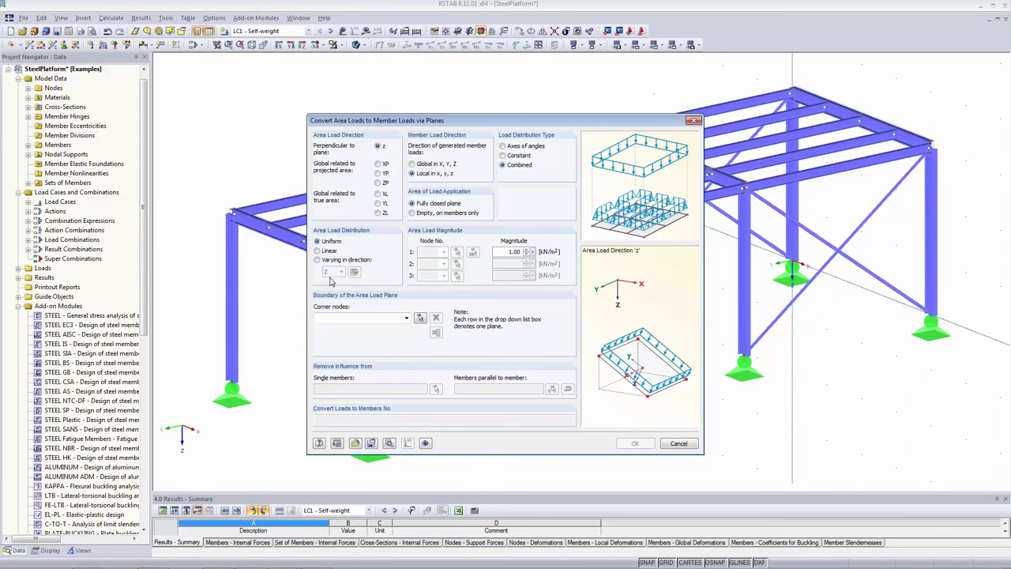
double_click(507, 251)
type("0.3")
Define the area load plane over the first two bays, excluding the opening, with corner nodes 28, 6, 10, 34, 36, 14, 7 and 29.
left_click(341, 317)
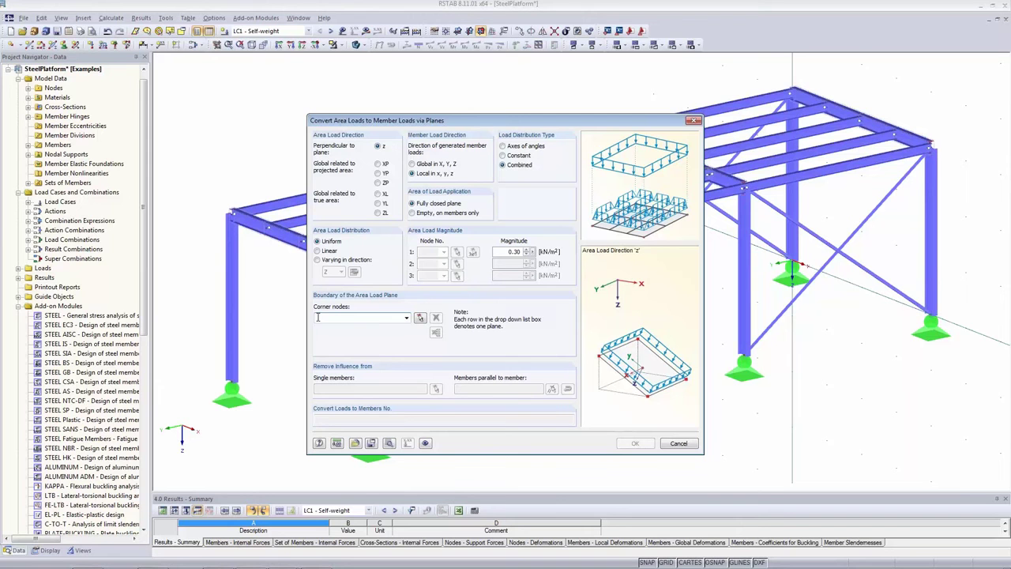
left_click(420, 317)
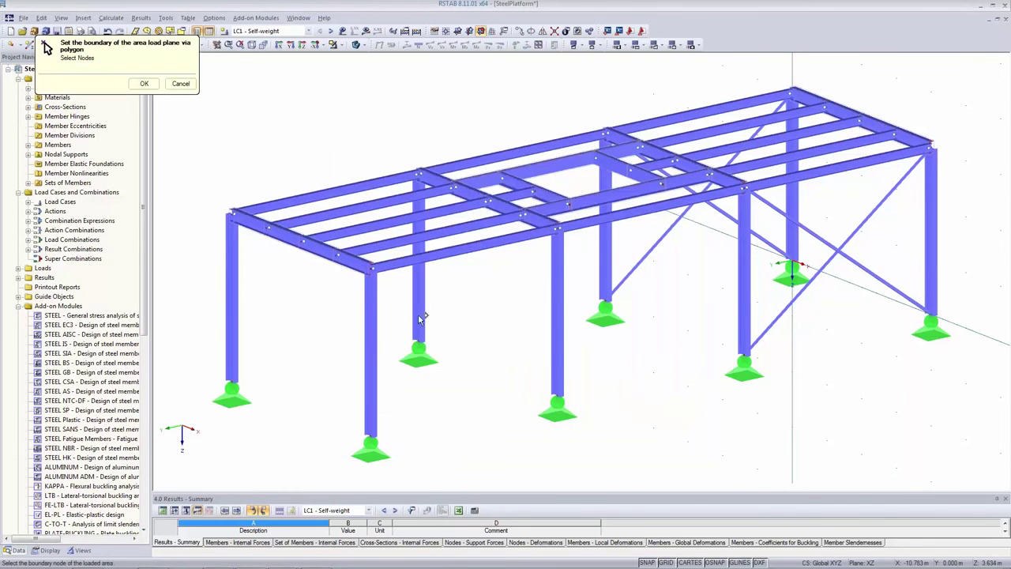
left_click(233, 211)
left_click(638, 145)
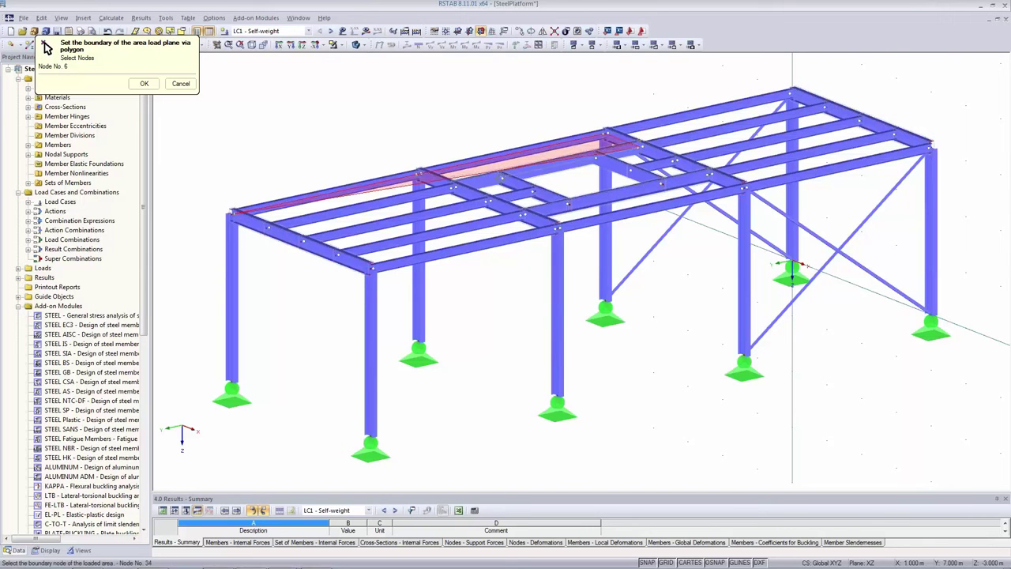
left_click(568, 204)
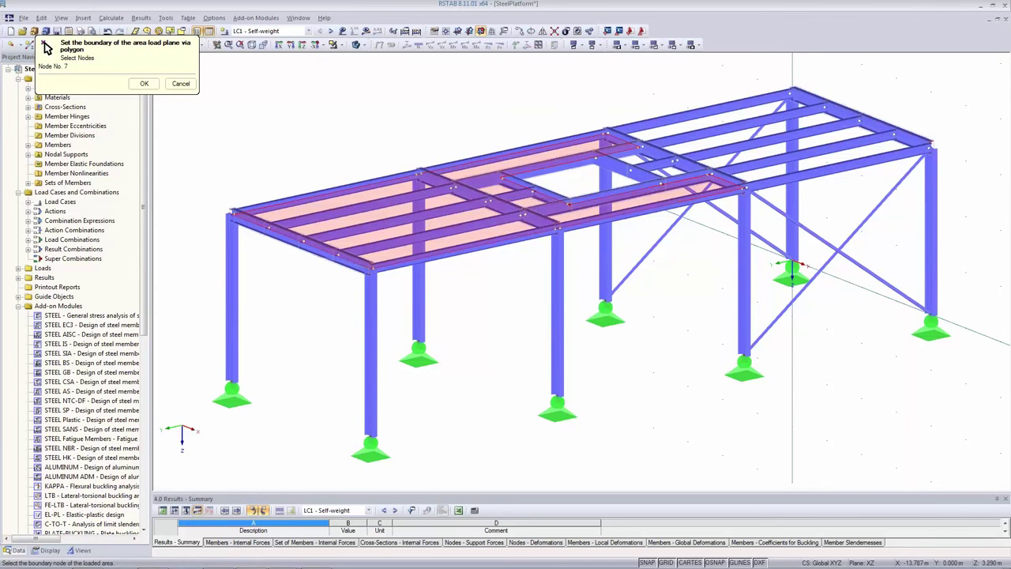
left_click(231, 212)
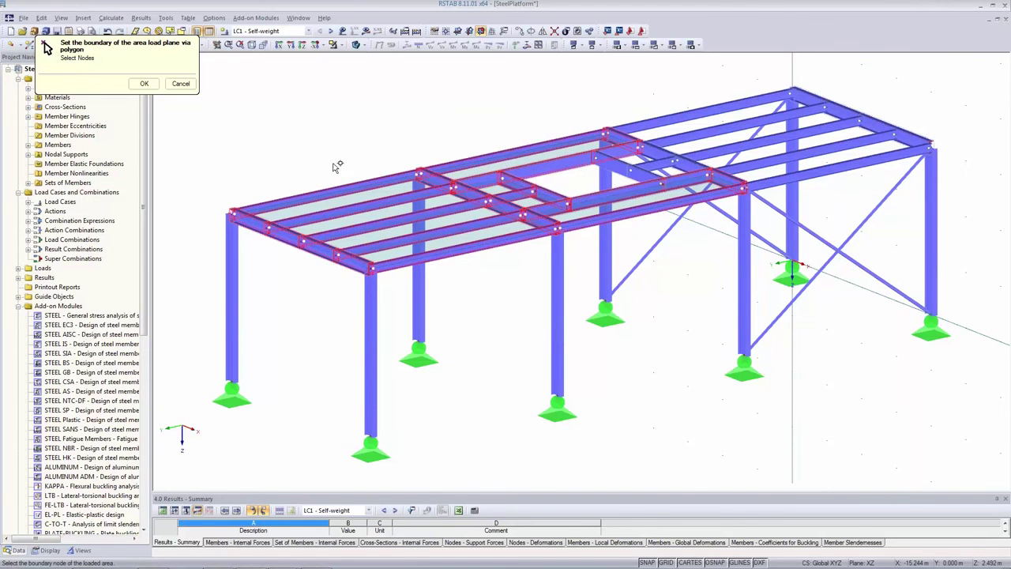
left_click(144, 85)
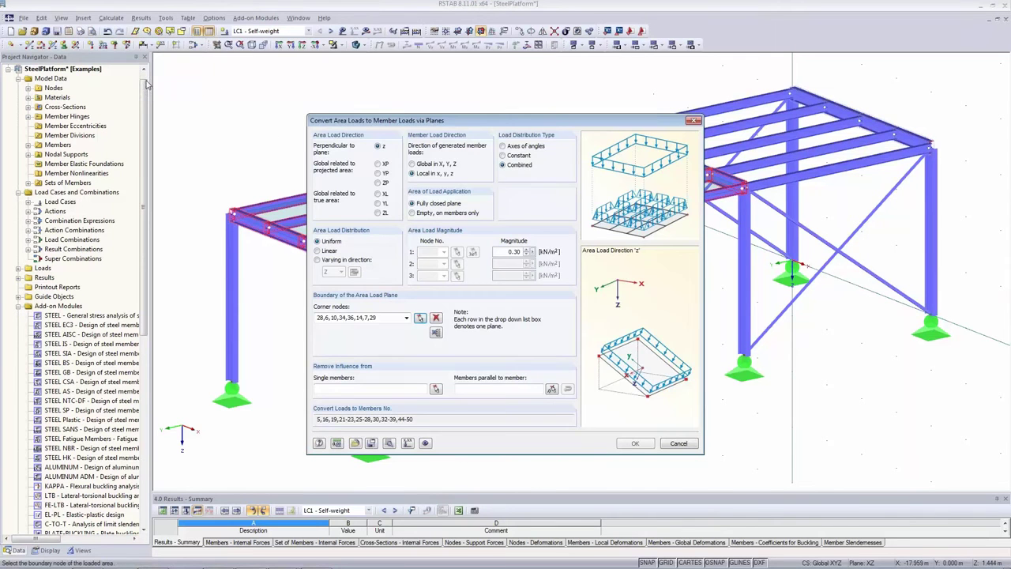
Start selecting the reference member whose parallel members are excluded from carrying the area load.
left_click_drag(529, 128, 772, 166)
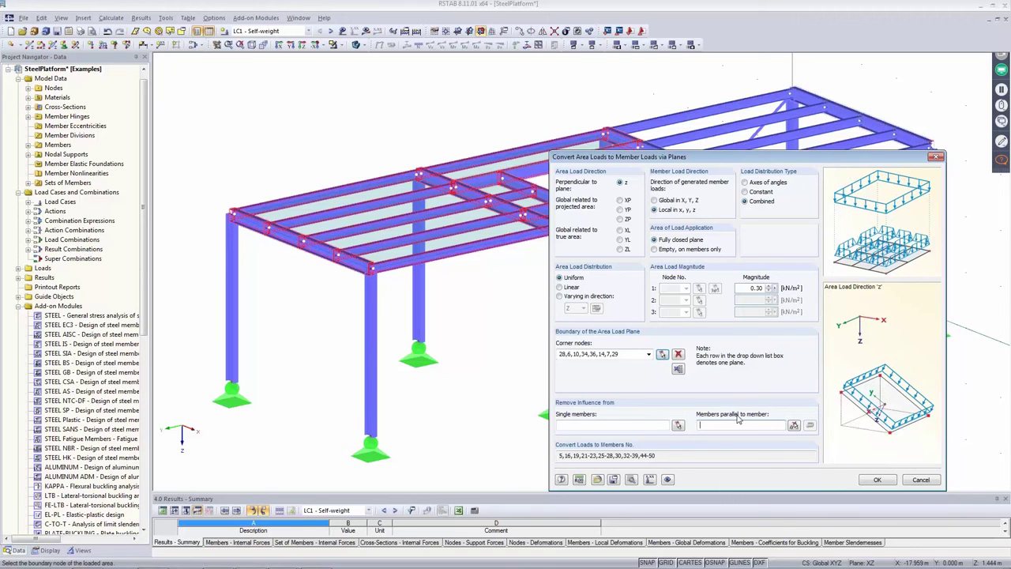
left_click(794, 426)
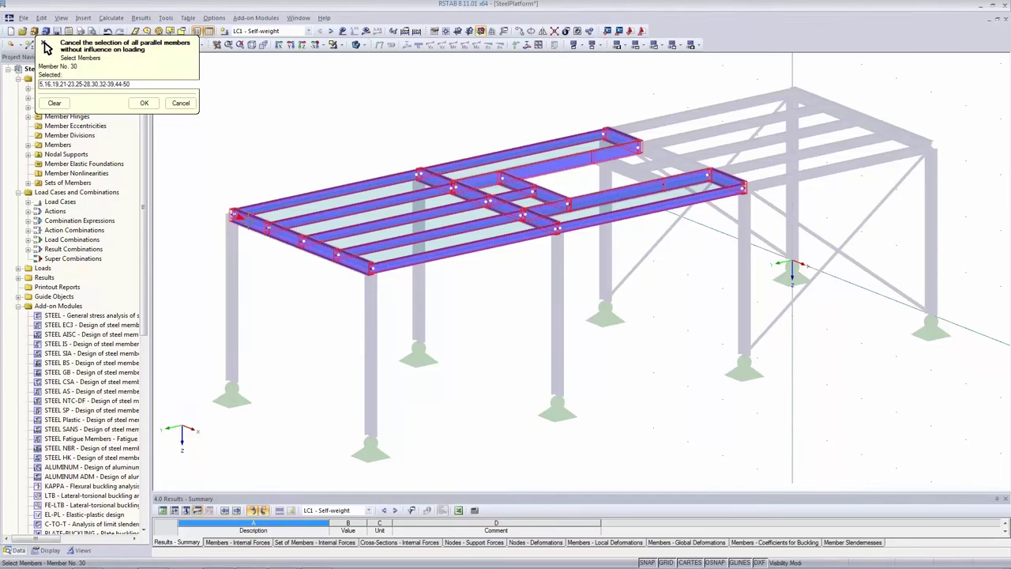
Exclude all members parallel to member 30 from the area load conversion and move the conversion dialog clear of the platform.
left_click(236, 216)
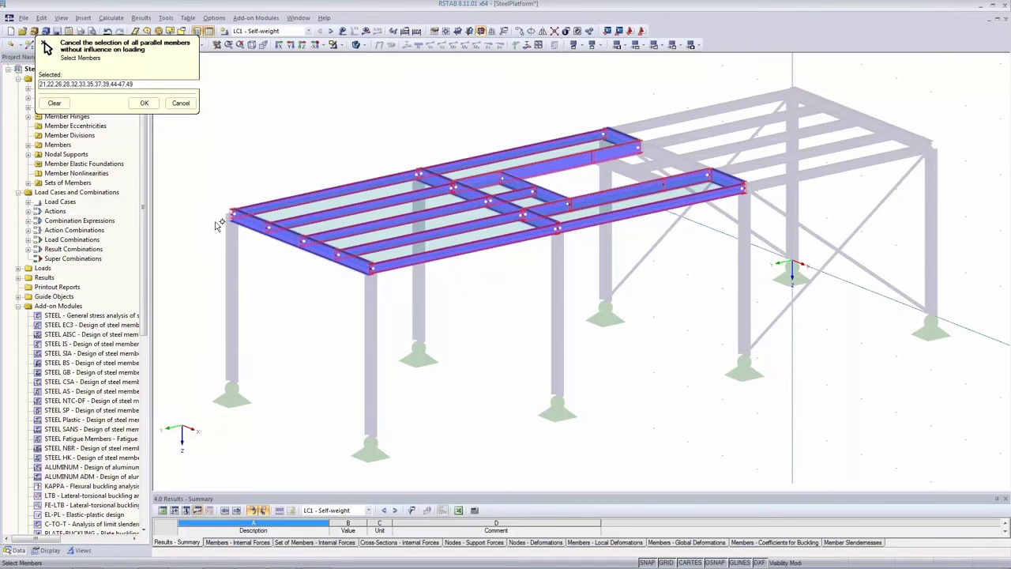
left_click(145, 103)
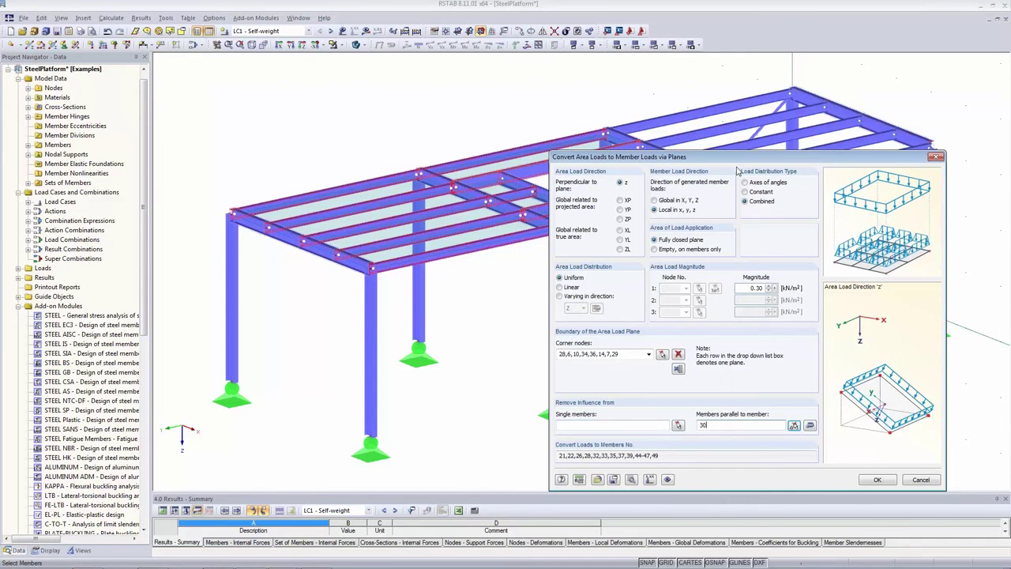
left_click_drag(741, 162, 670, 224)
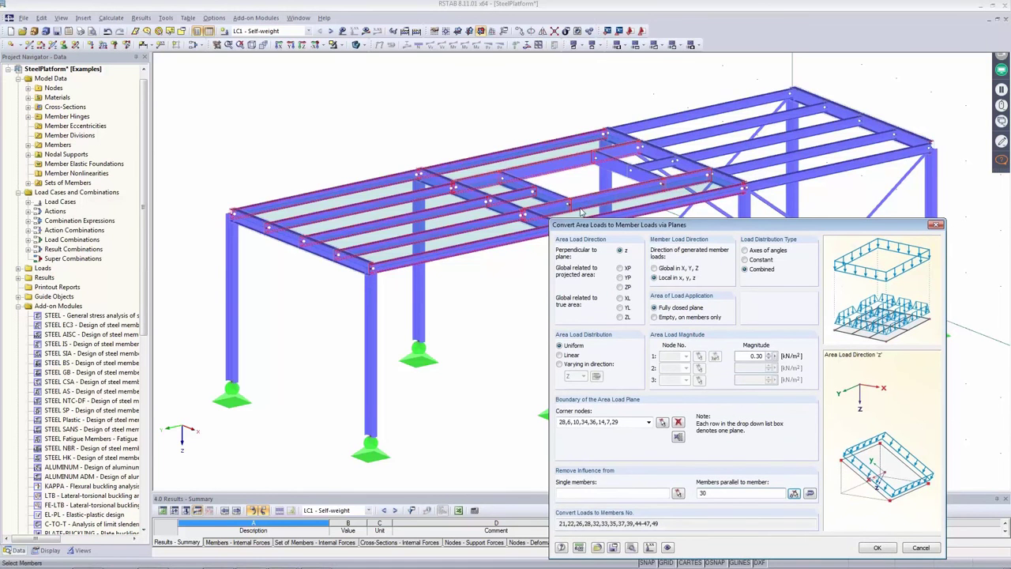
left_click_drag(731, 226, 733, 192)
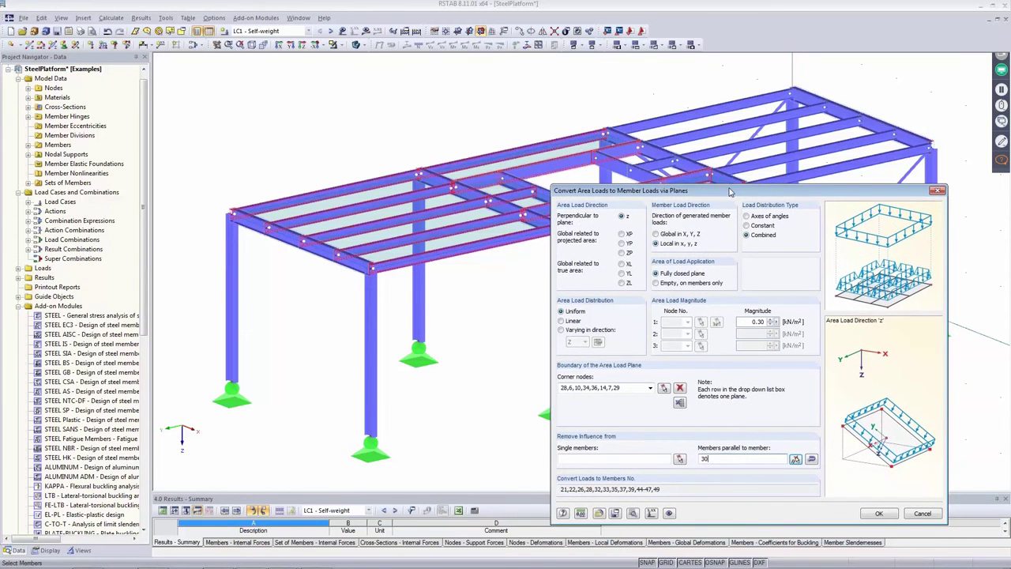
Add a second area load plane around the platform's other side using corner nodes 6, 10, 37, 39, 14, 7, 3 and 2.
left_click(650, 390)
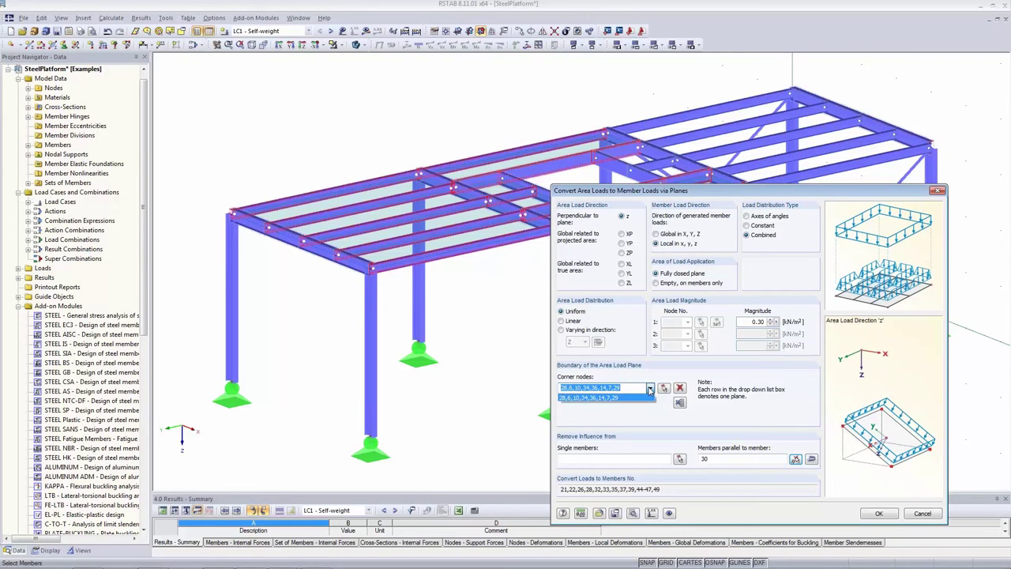
left_click(649, 389)
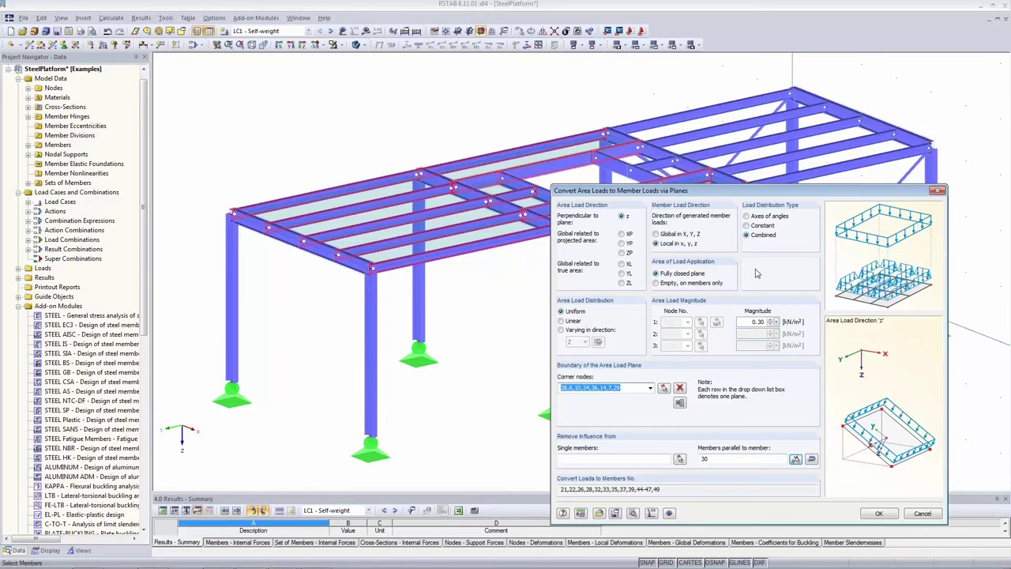
left_click(665, 389)
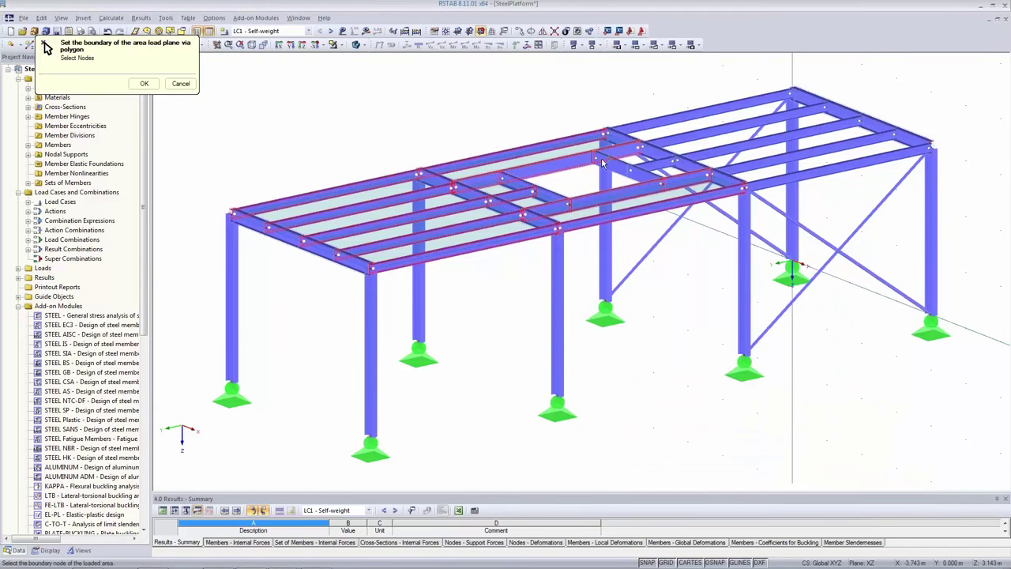
left_click(606, 133)
left_click(714, 176)
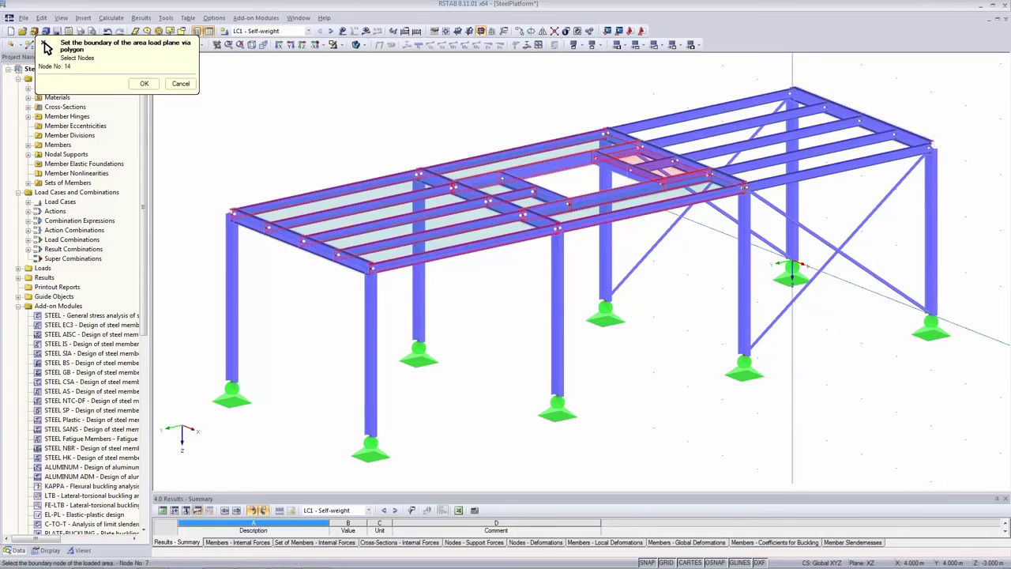
left_click(930, 145)
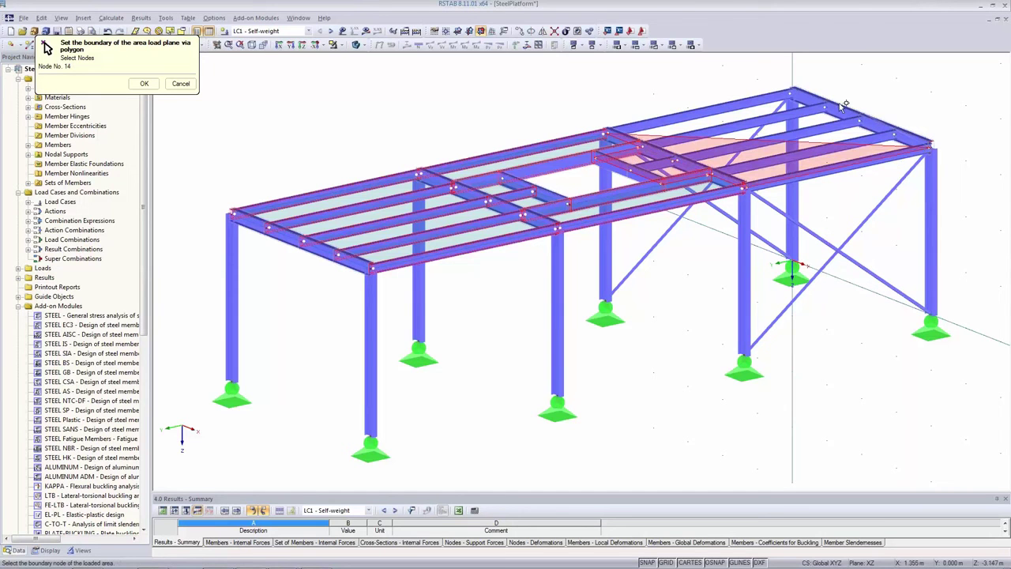
left_click(792, 91)
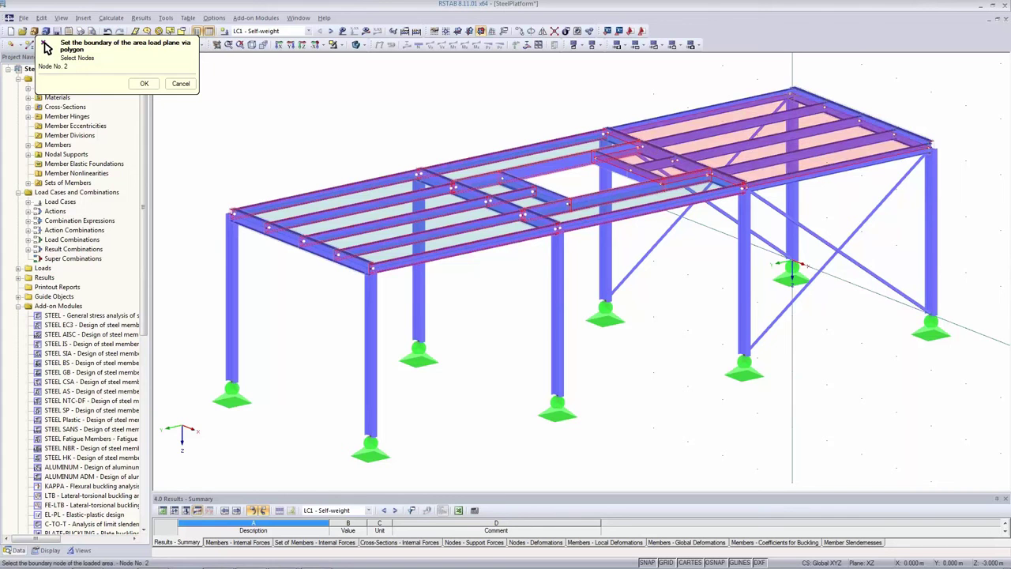
left_click(608, 132)
left_click(608, 133)
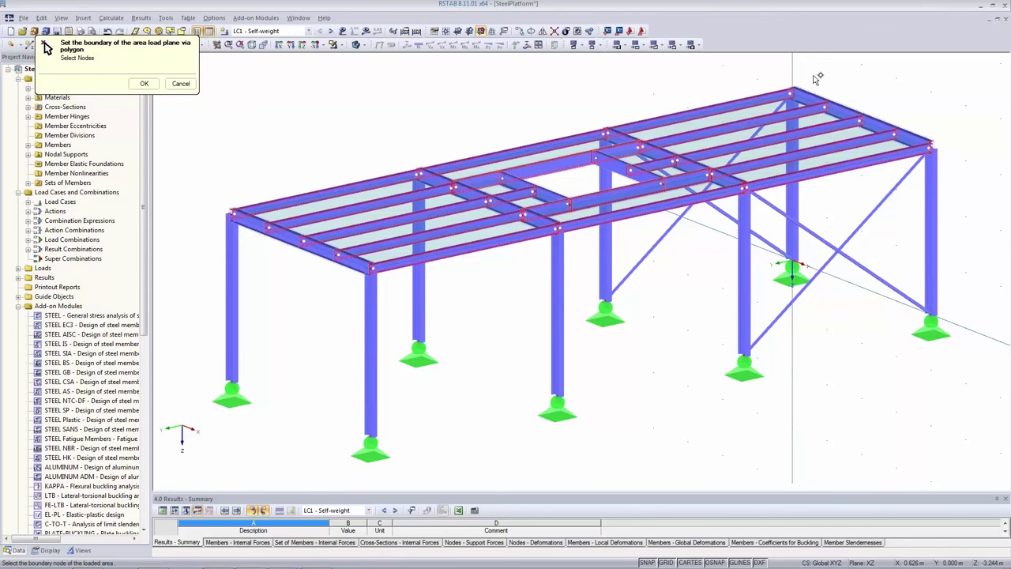
left_click(144, 83)
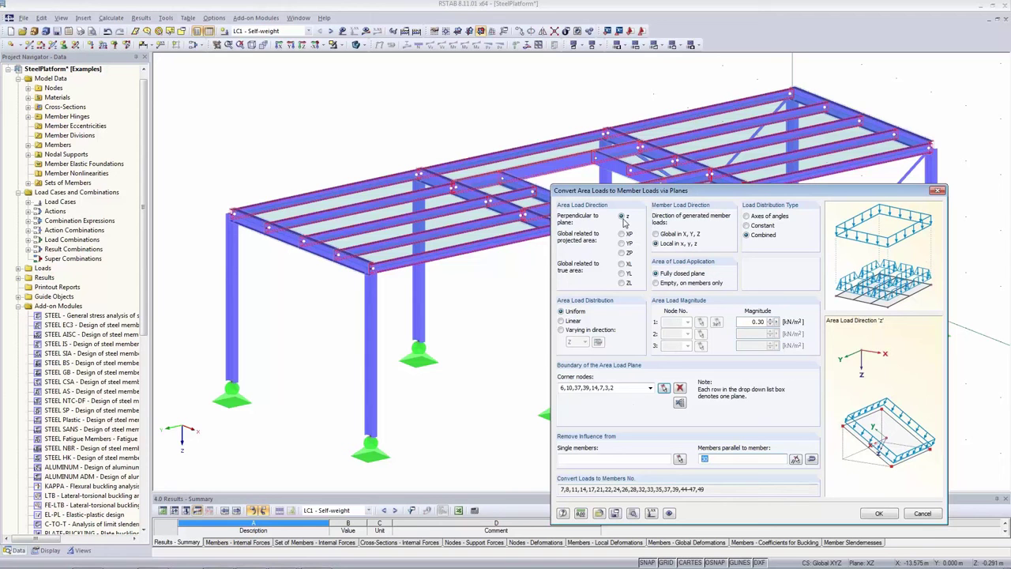
Check the defined planes, convert the 0.30 kN/m² area load into member loads in LC1 and accept the conversion summary.
left_click(742, 321)
left_click(650, 388)
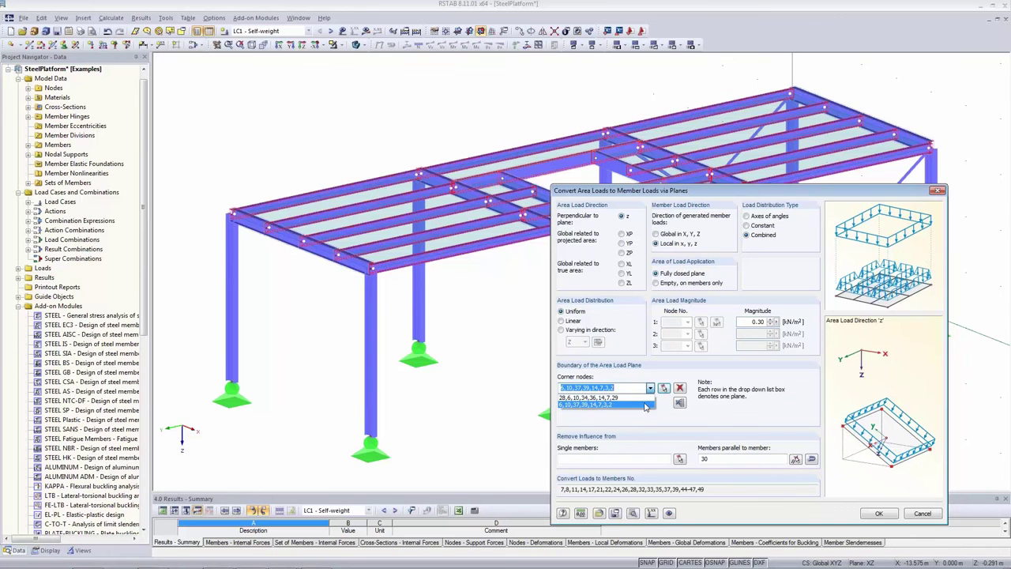
left_click(644, 404)
left_click(726, 458)
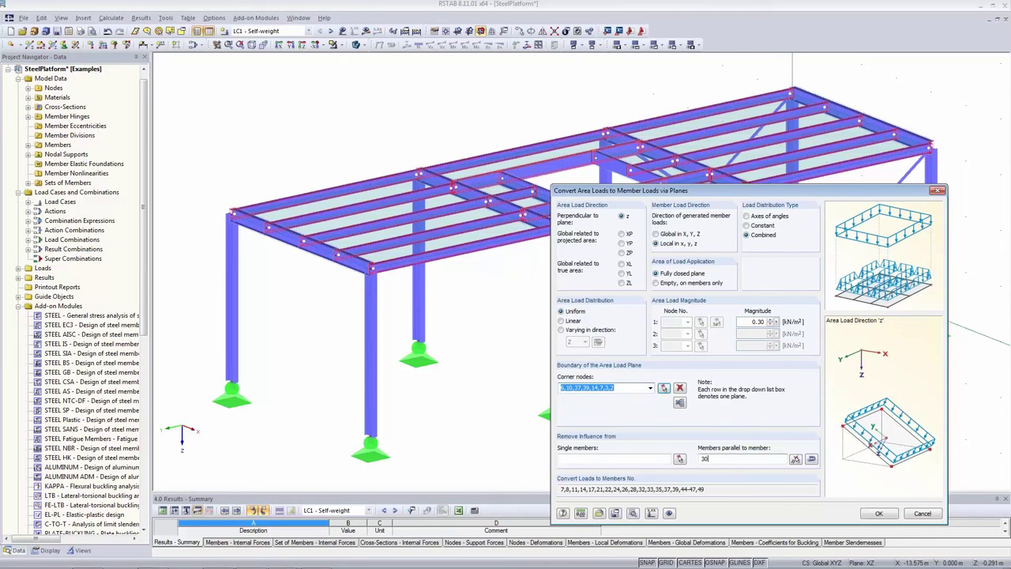
left_click(878, 514)
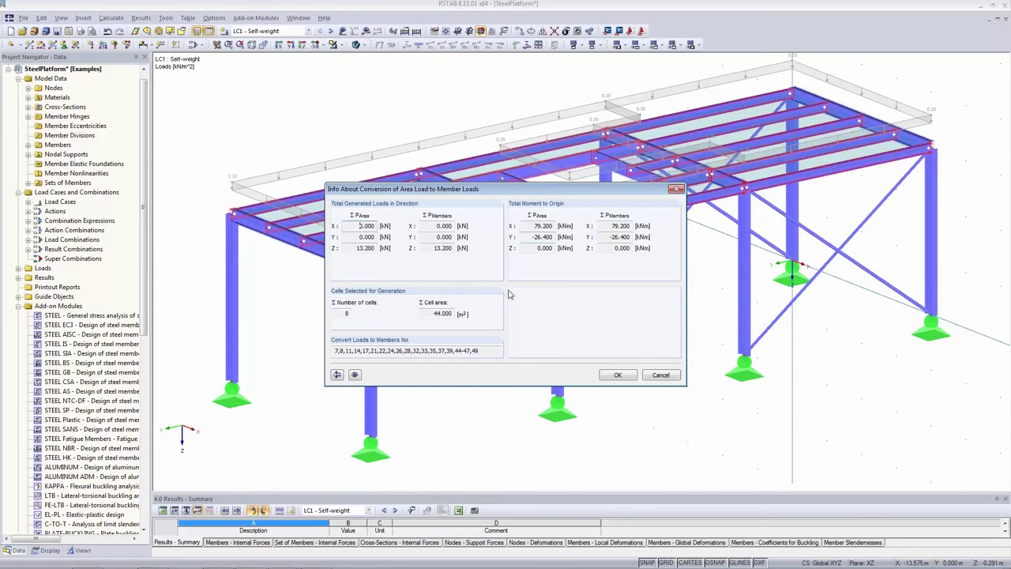
left_click(602, 377)
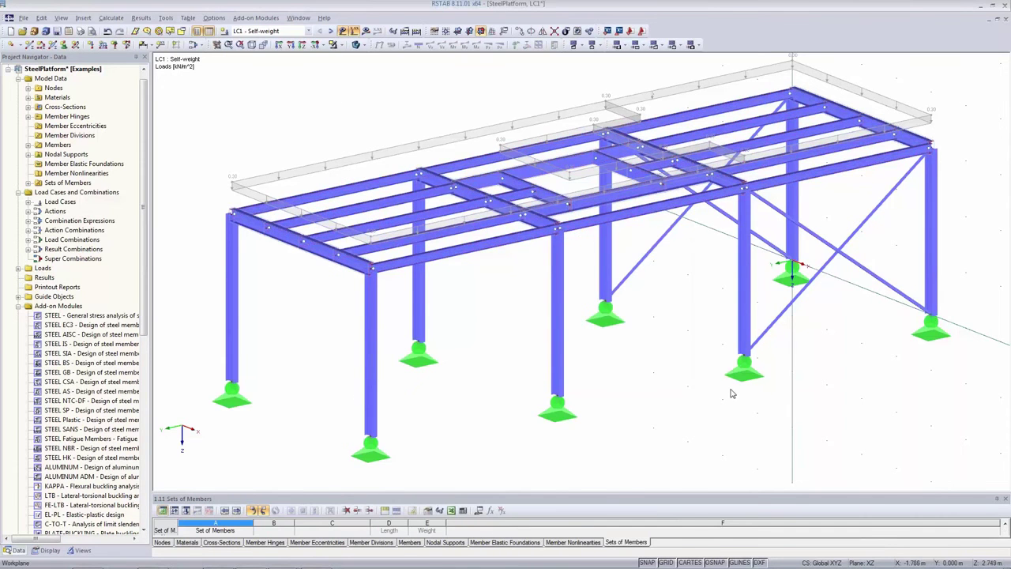
Reopen the generated area load on the platform to review its parameters and accept the conversion again.
middle_click_drag(733, 395, 715, 382, "ctrl")
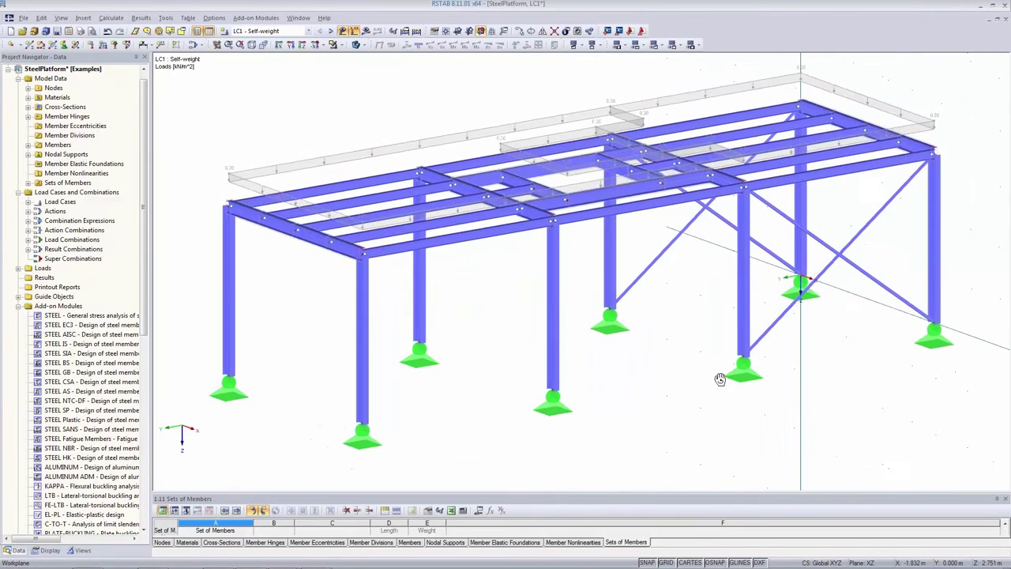
double_click(698, 103)
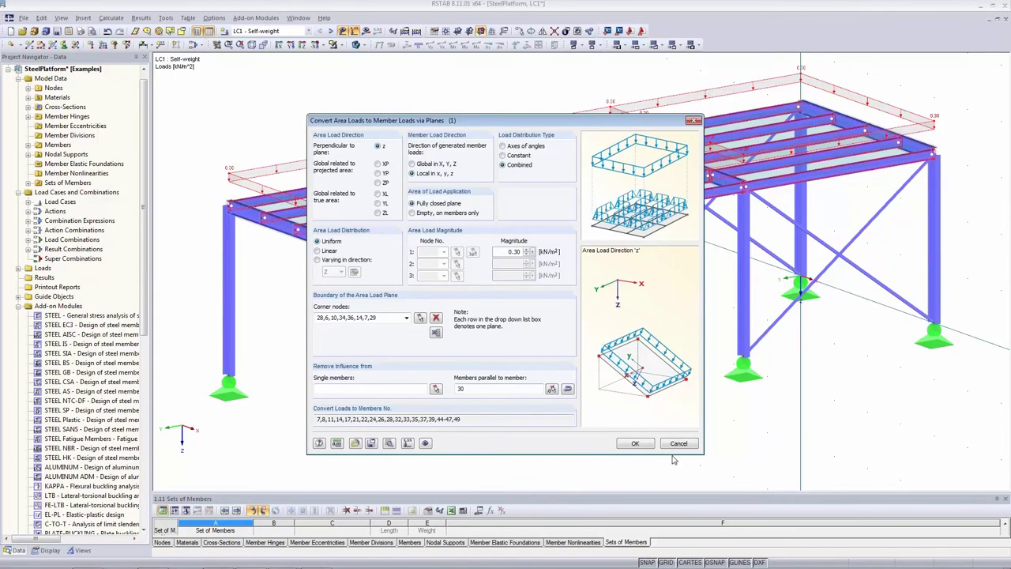
left_click(636, 443)
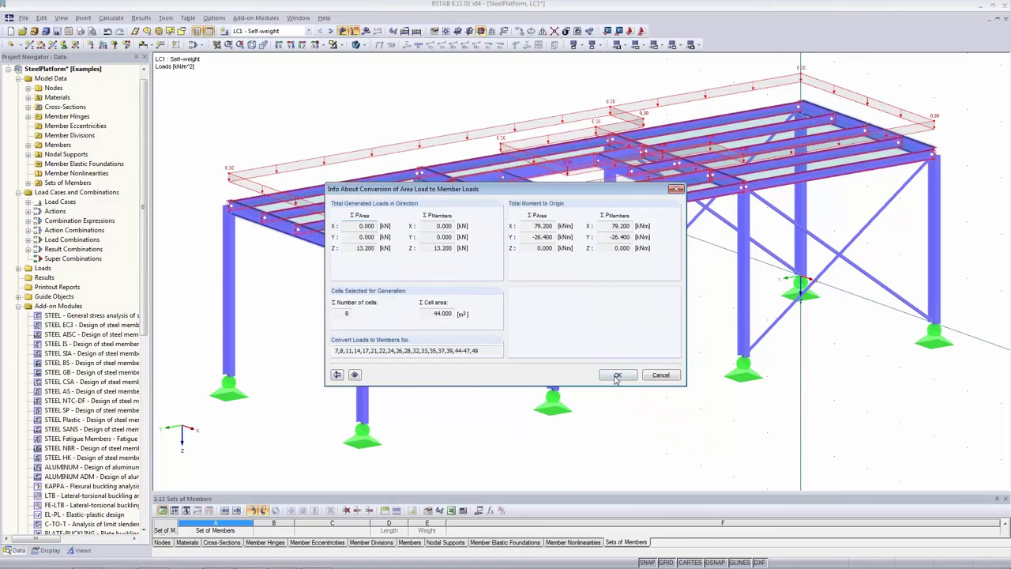
left_click(616, 375)
Display the generated load separately as individual member loads and review the area load definition behind them.
right_click(645, 111)
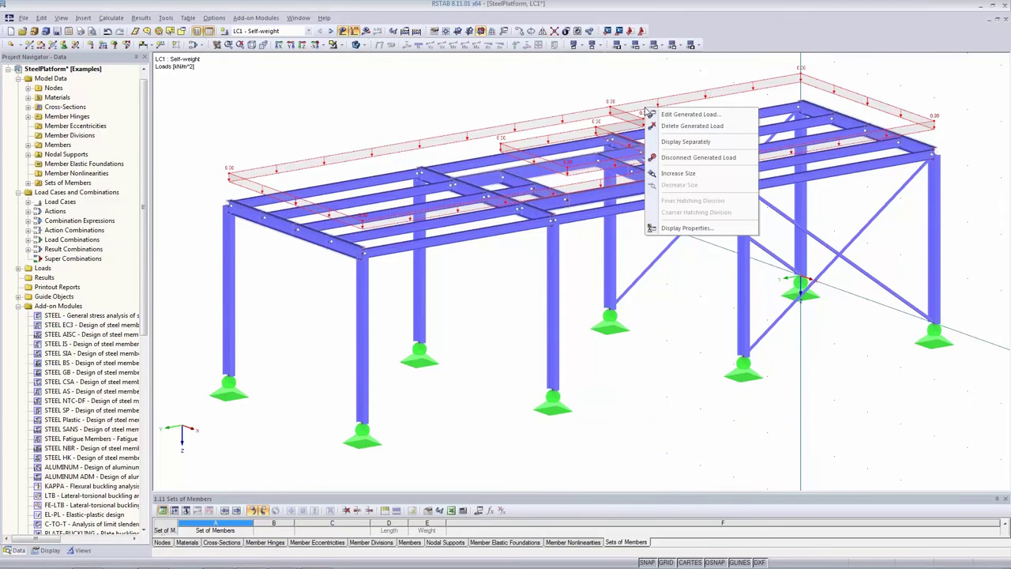
left_click(714, 145)
middle_click_drag(676, 374, 731, 445, "ctrl")
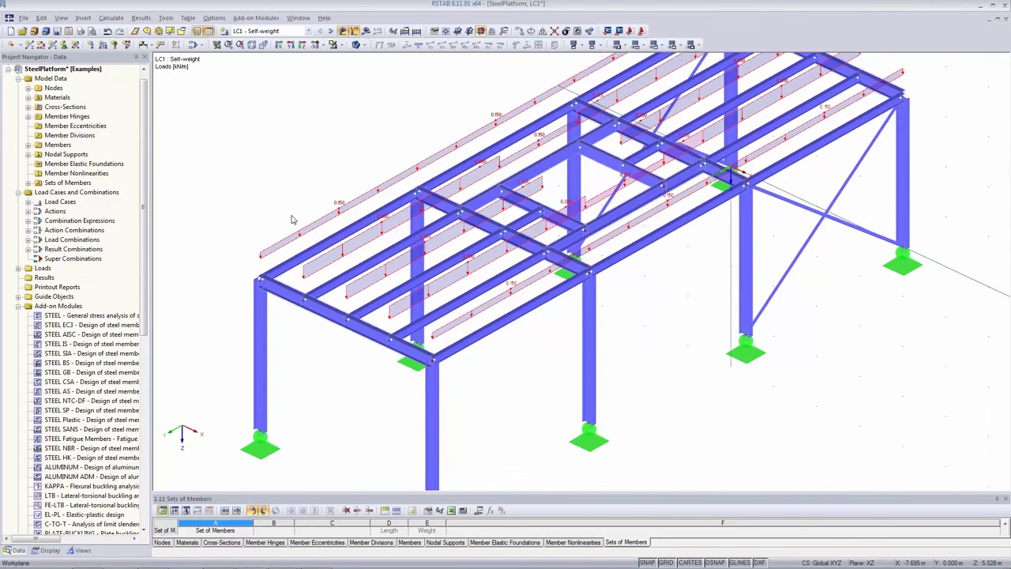
double_click(318, 230)
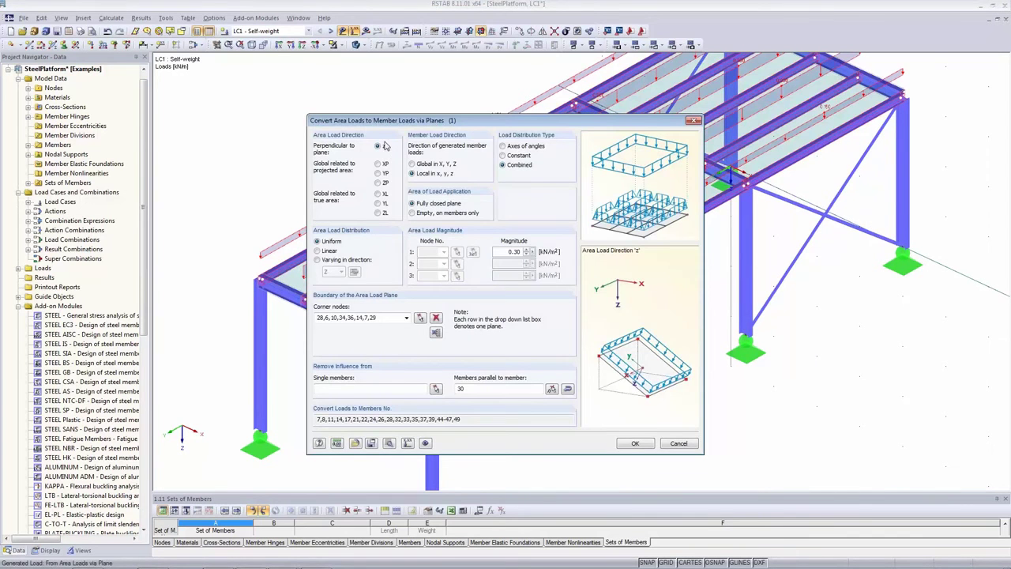
left_click(674, 443)
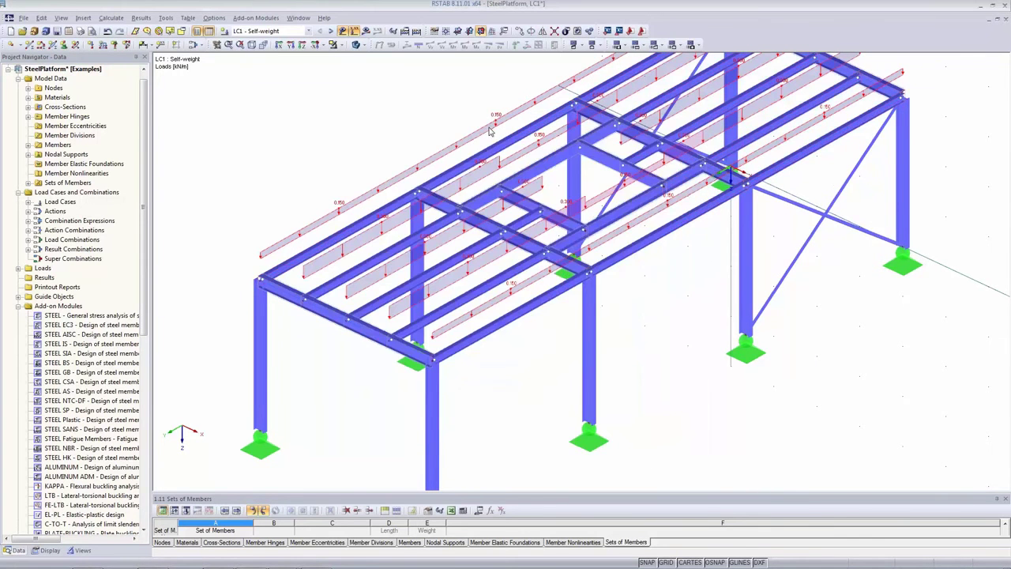
Try disconnecting the generated load into stand-alone loads and inspect the load on member 37.
right_click(490, 127)
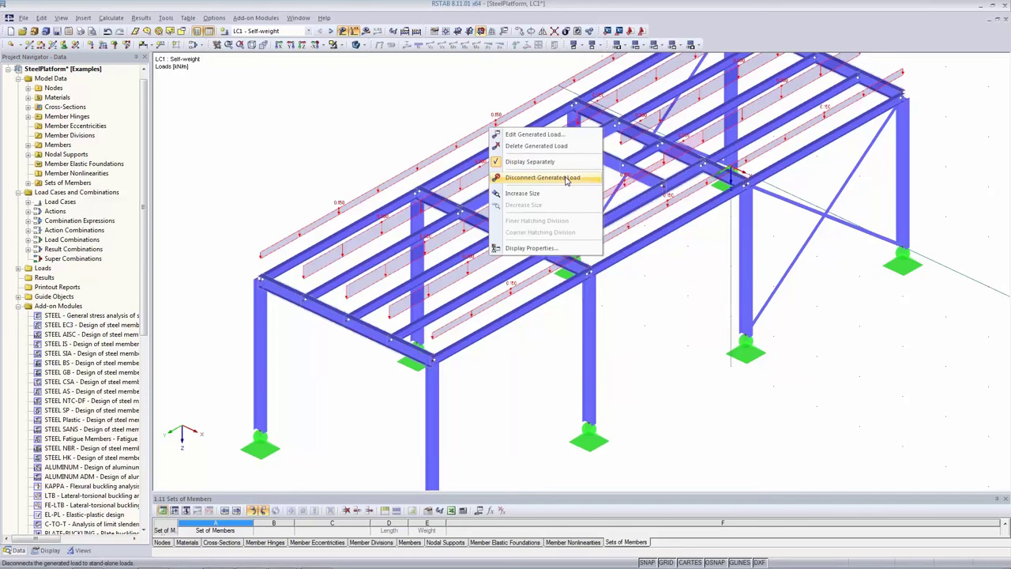
left_click(566, 181)
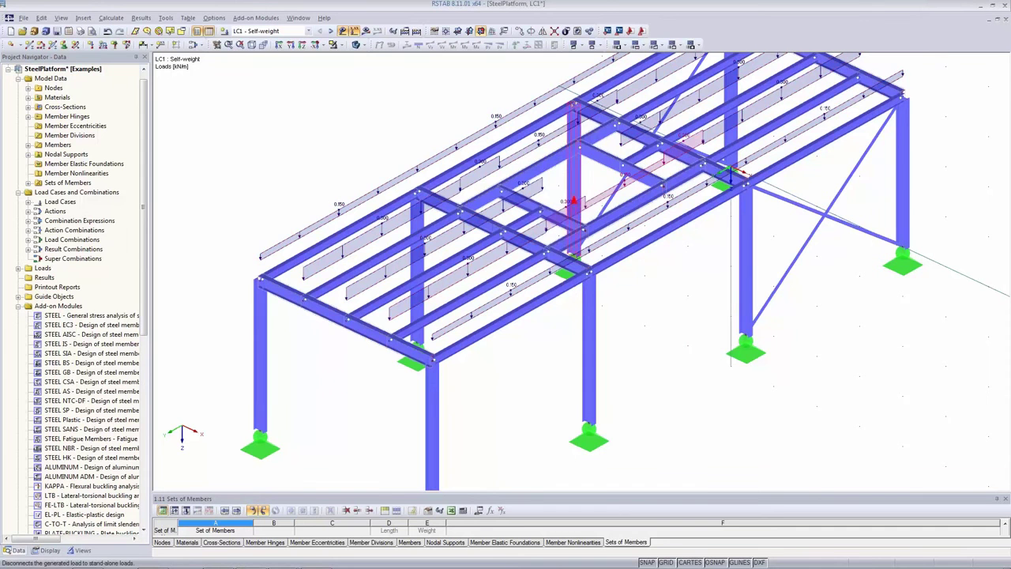
double_click(485, 259)
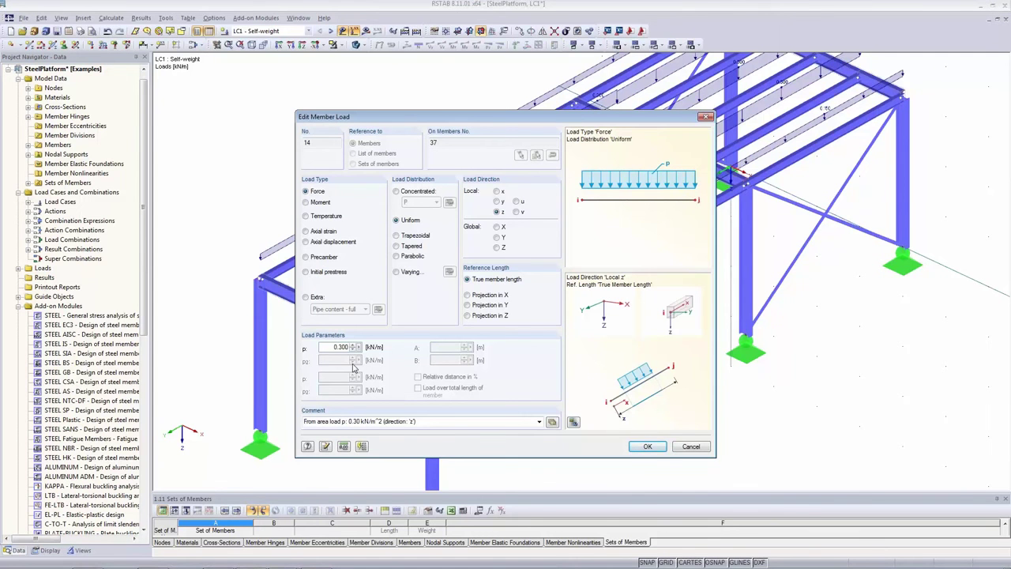
left_click(702, 444)
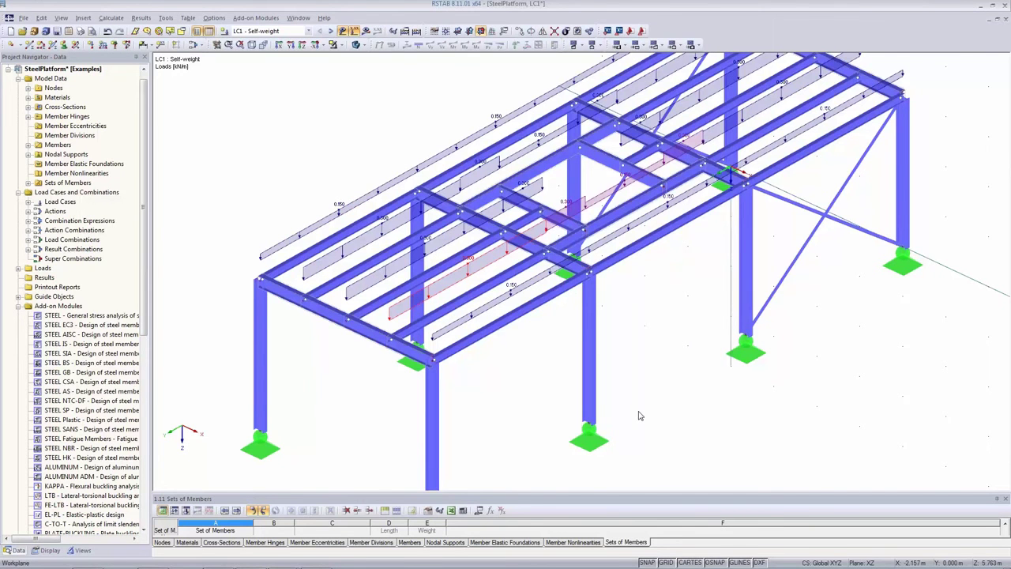
left_click(108, 30)
Hide the loads on the platform and check the tank arrangement in the SteelPlatform_final model in RFEM.
middle_click_drag(738, 334, 778, 378, "ctrl")
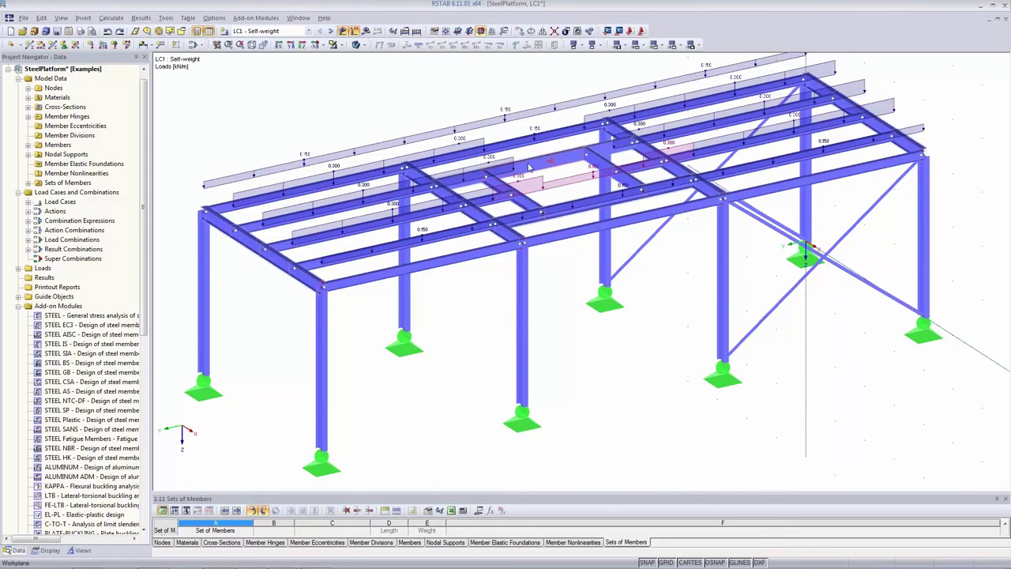
left_click(342, 31)
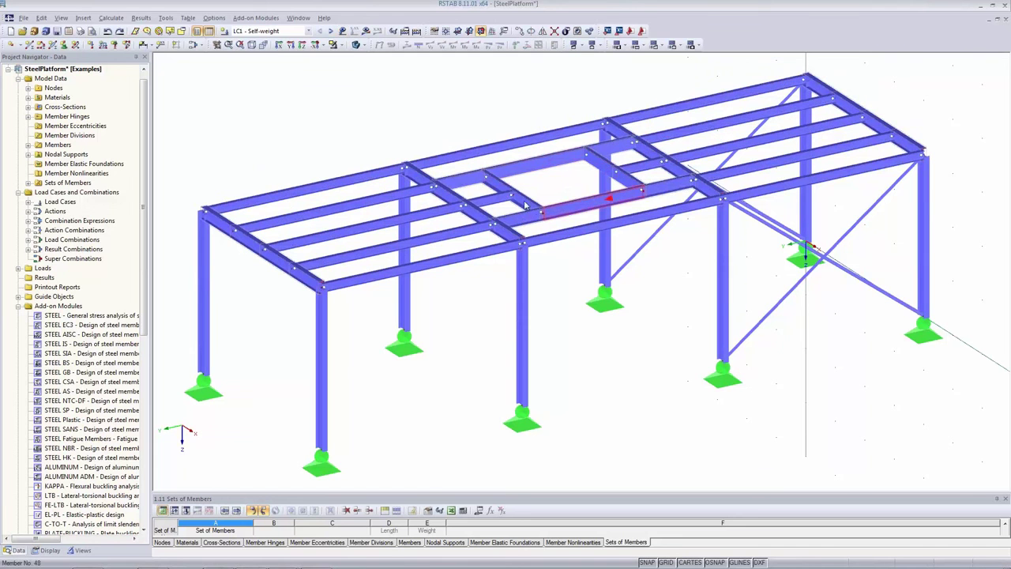
key("alt+Tab")
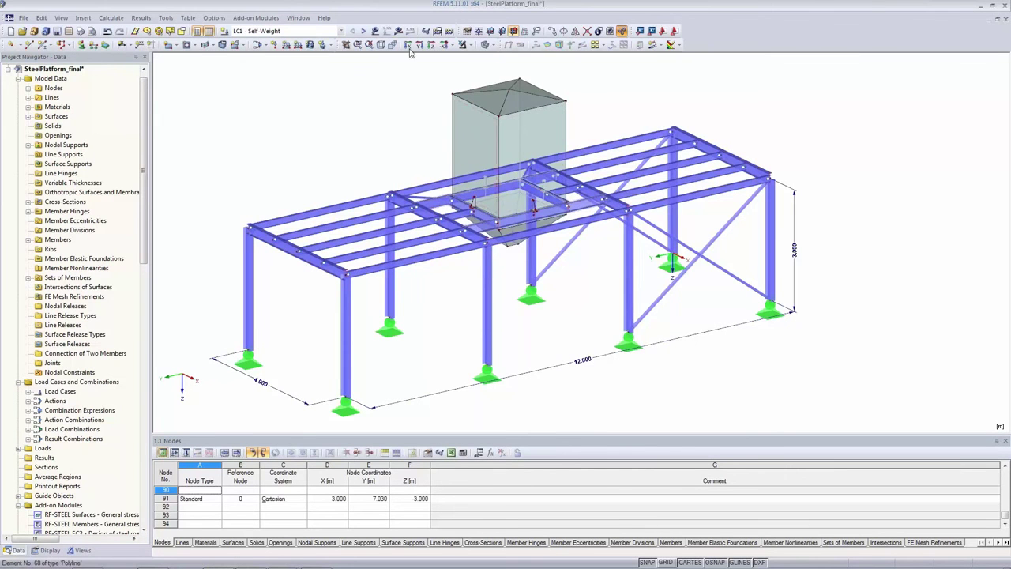
key("alt+Tab")
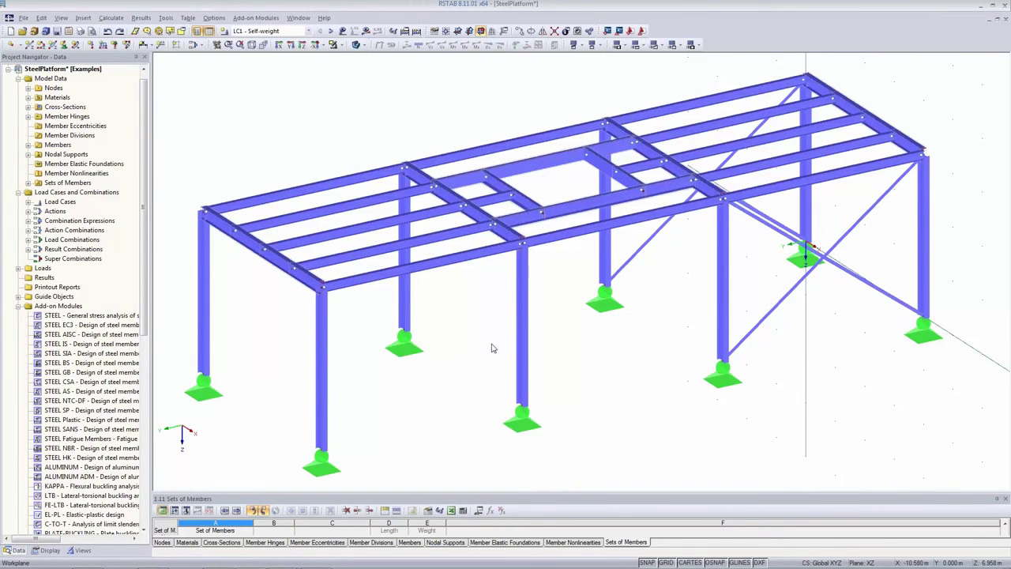
Divide the two longitudinal beams along the opening, members 47 and 49, at their midpoints using intermediate nodes.
left_click(549, 162)
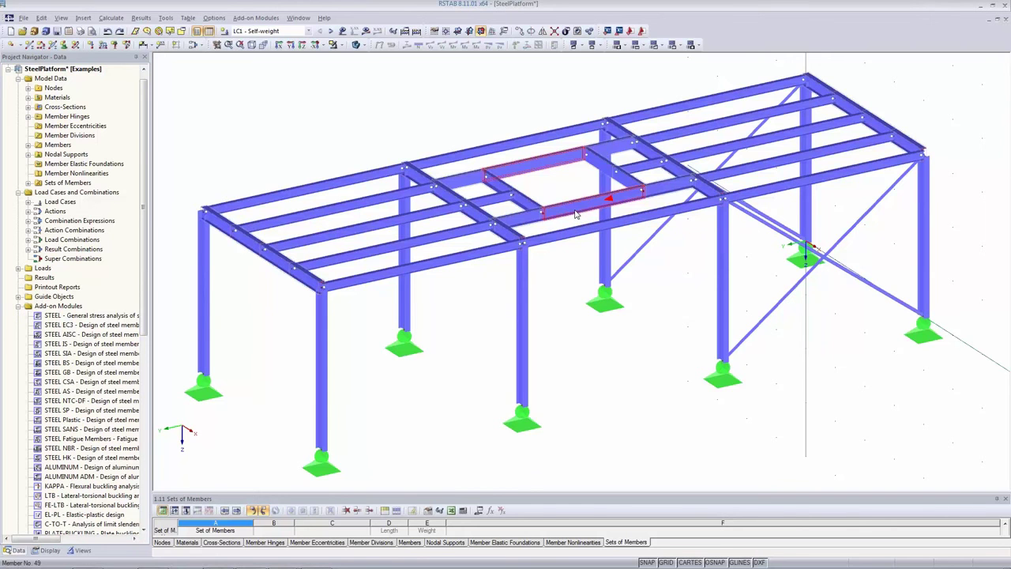
right_click(593, 207)
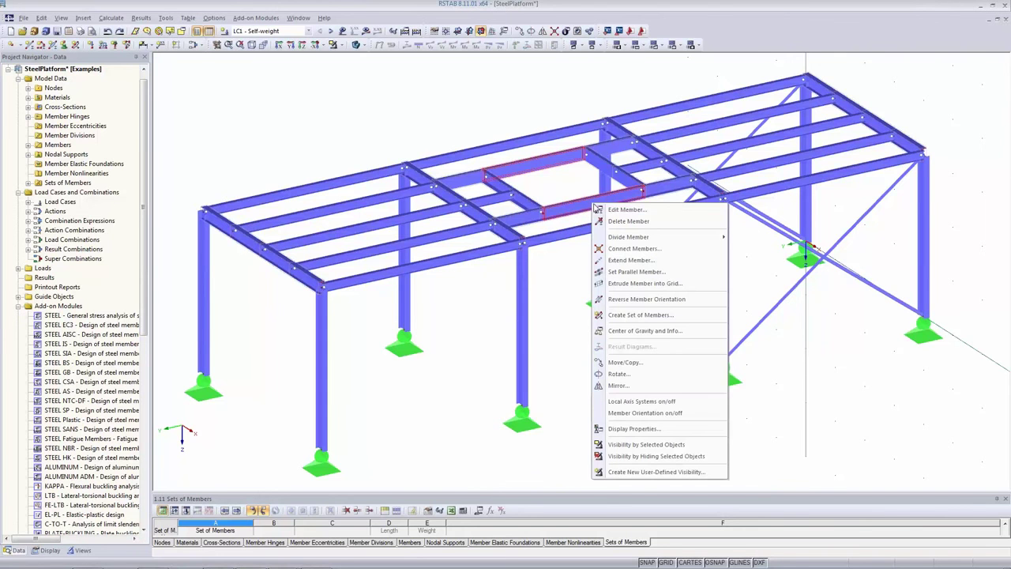
mouse_move(630, 241)
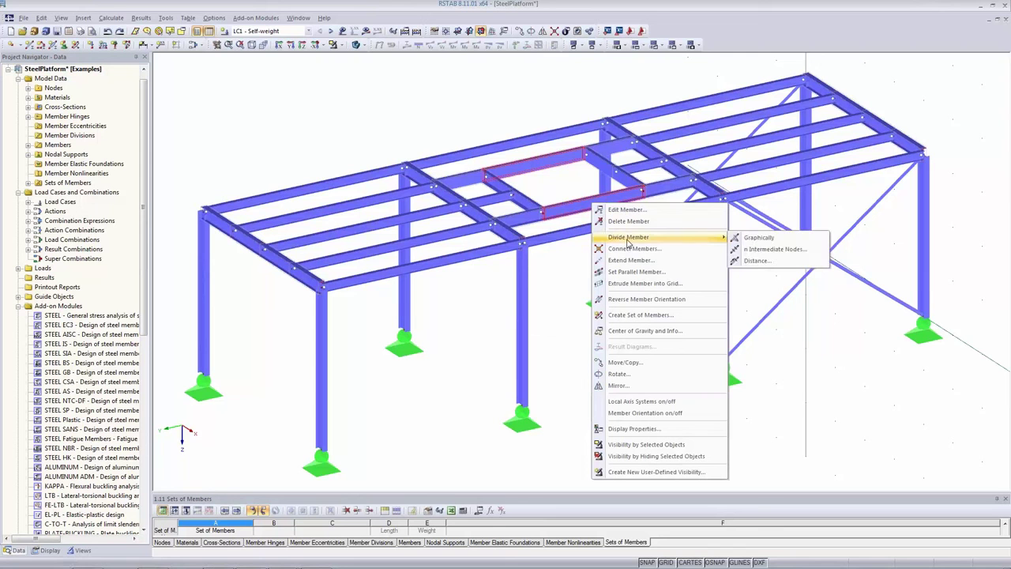
left_click(775, 249)
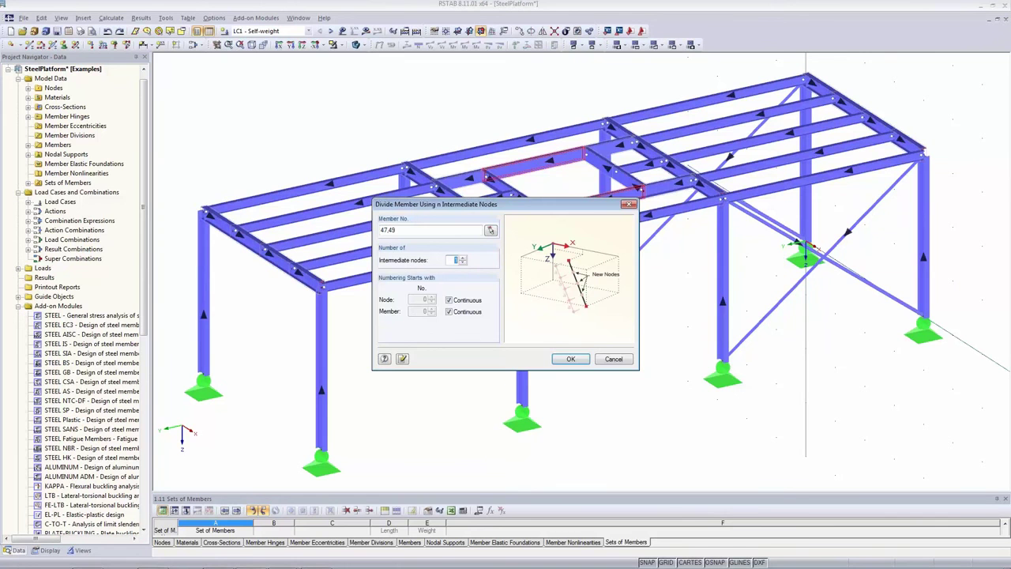
left_click(571, 359)
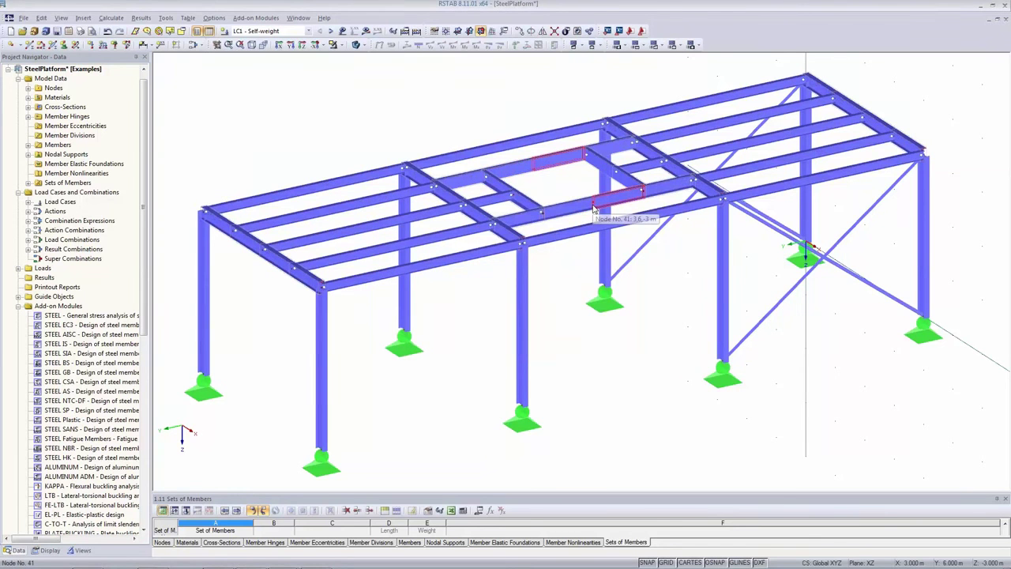
Create a nodal load with a PZ force of 2 kN and place it at the midpoint of the opening's first cross beam.
left_click(91, 46)
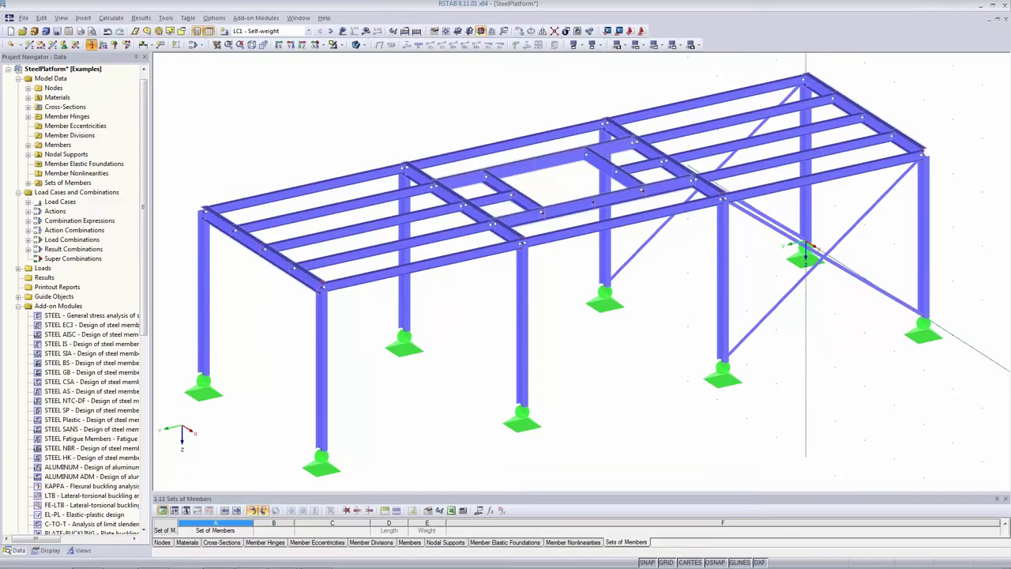
left_click(333, 255)
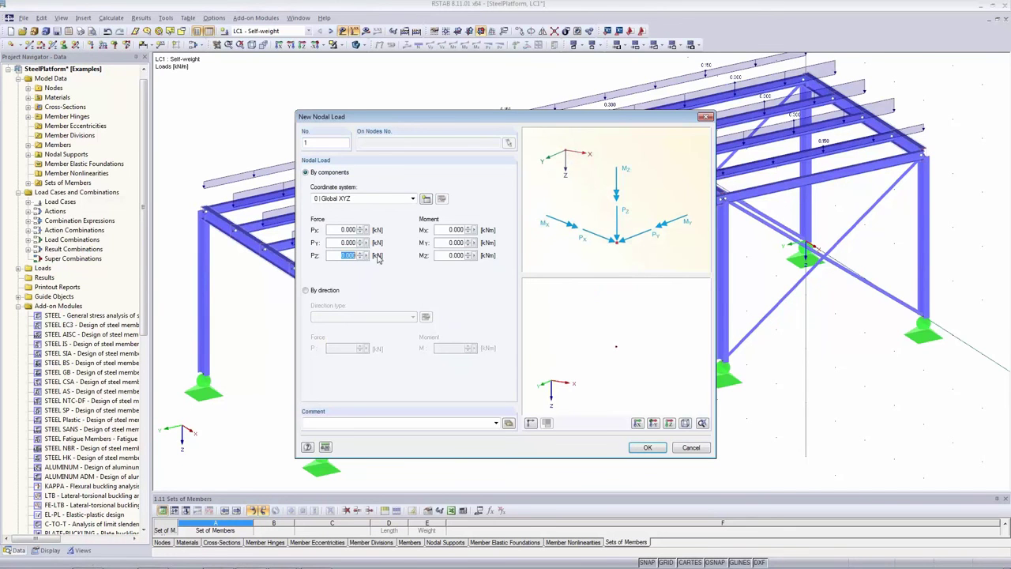
type("2")
left_click(645, 448)
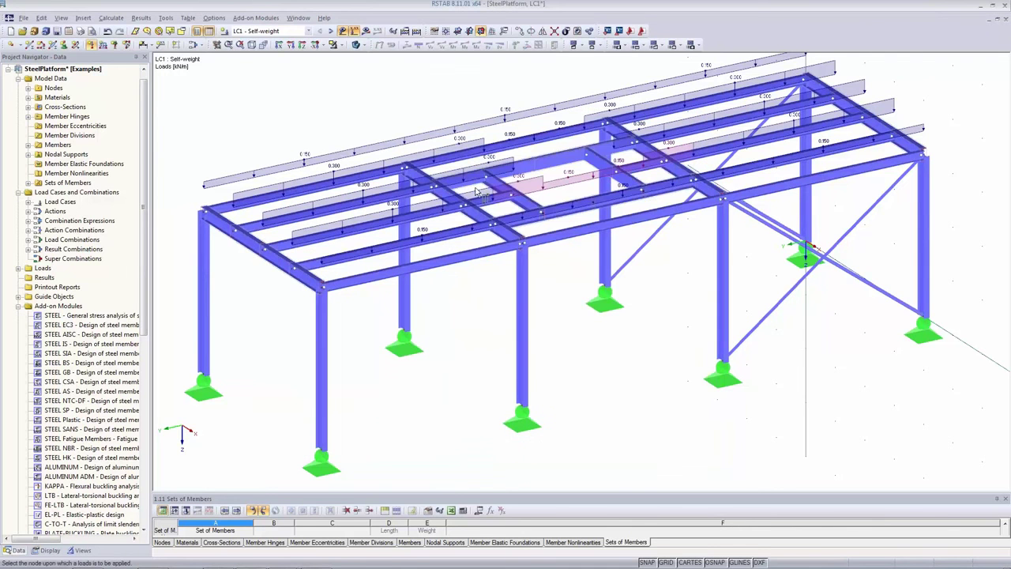
left_click(514, 171)
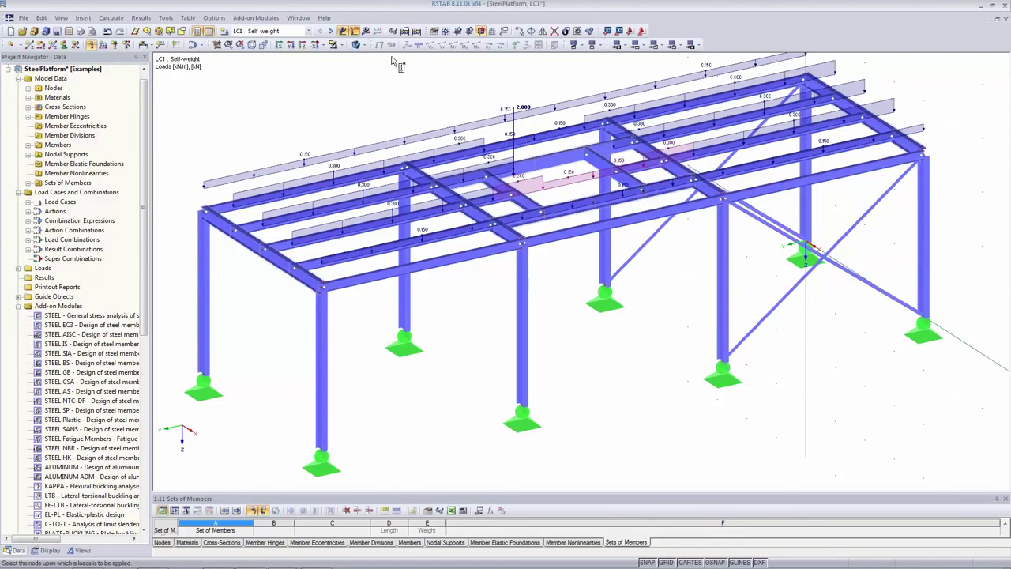
Display the members as wireframe and place the 2 kN nodal load at the midpoints of the other three beams around the opening.
left_click(356, 45)
left_click(355, 45)
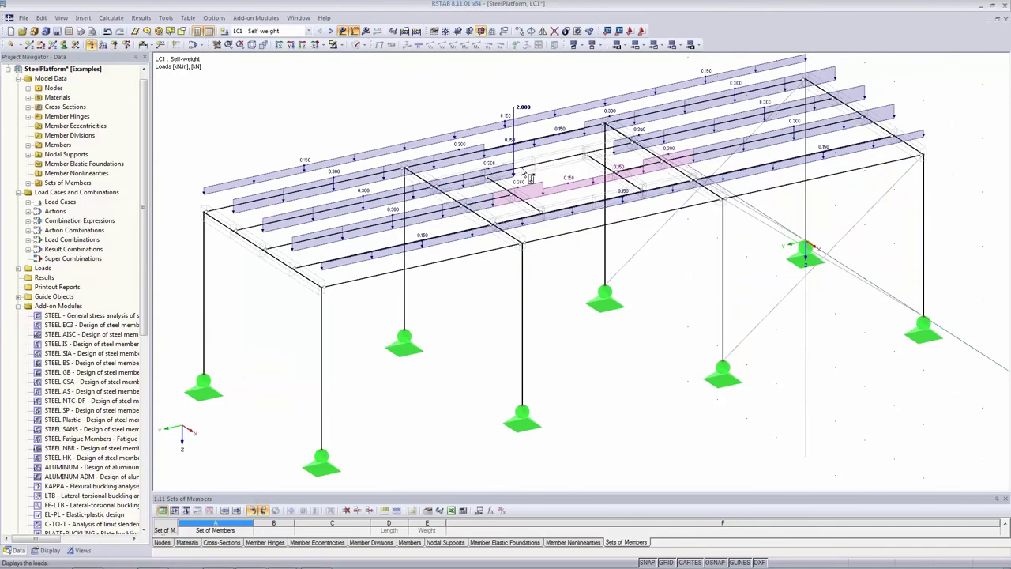
left_click(355, 45)
left_click(534, 139)
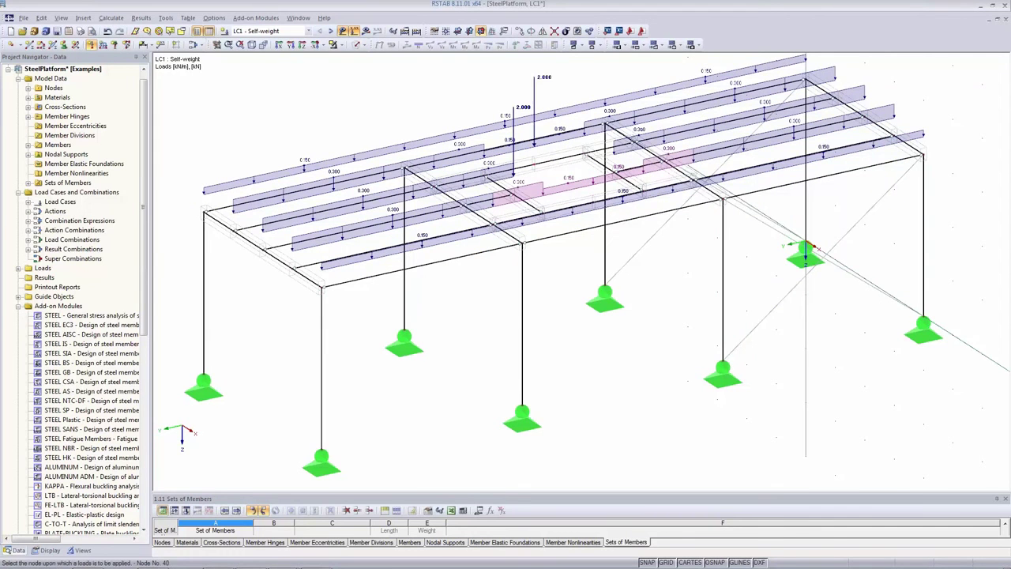
left_click(613, 161)
left_click(593, 190)
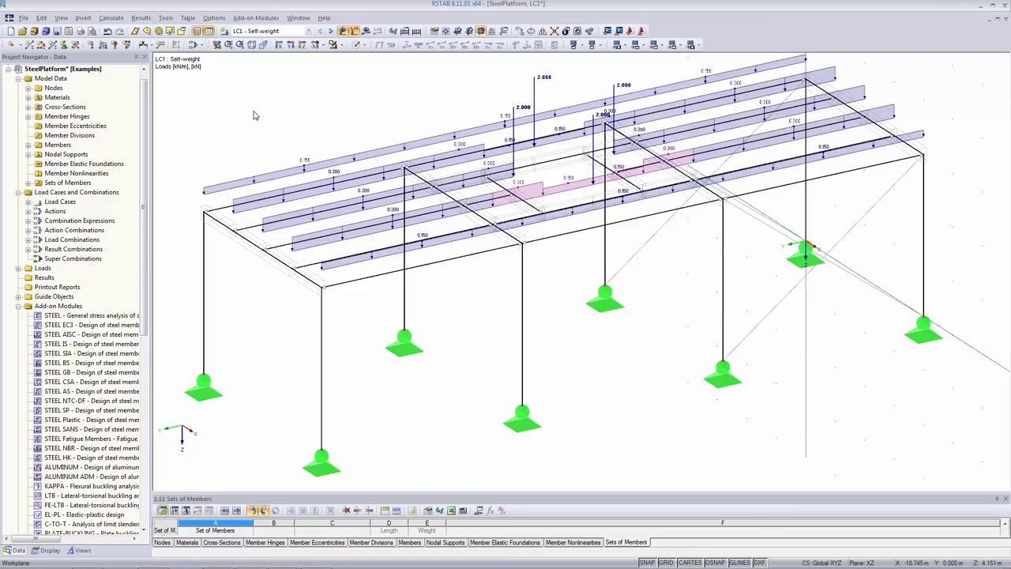
Copy the self-weight load case LC1 to a new load case LC2 and deactivate its self-weight.
left_click(192, 47)
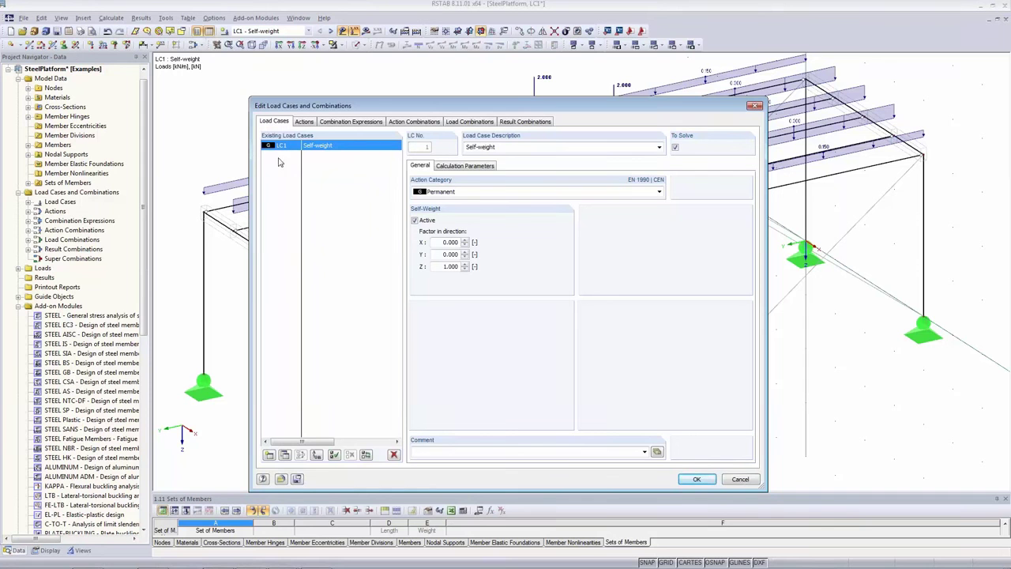
left_click(285, 456)
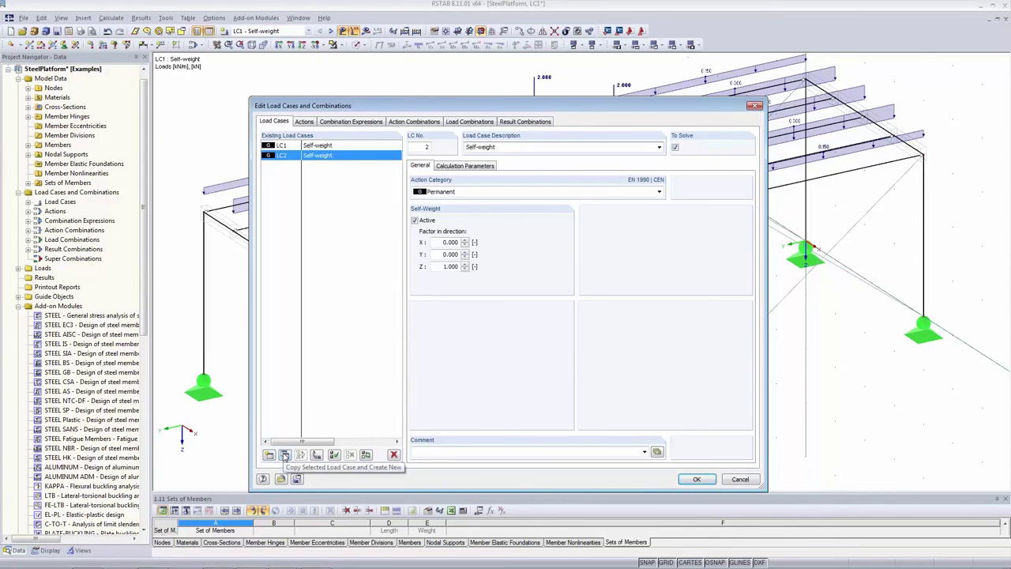
left_click(414, 220)
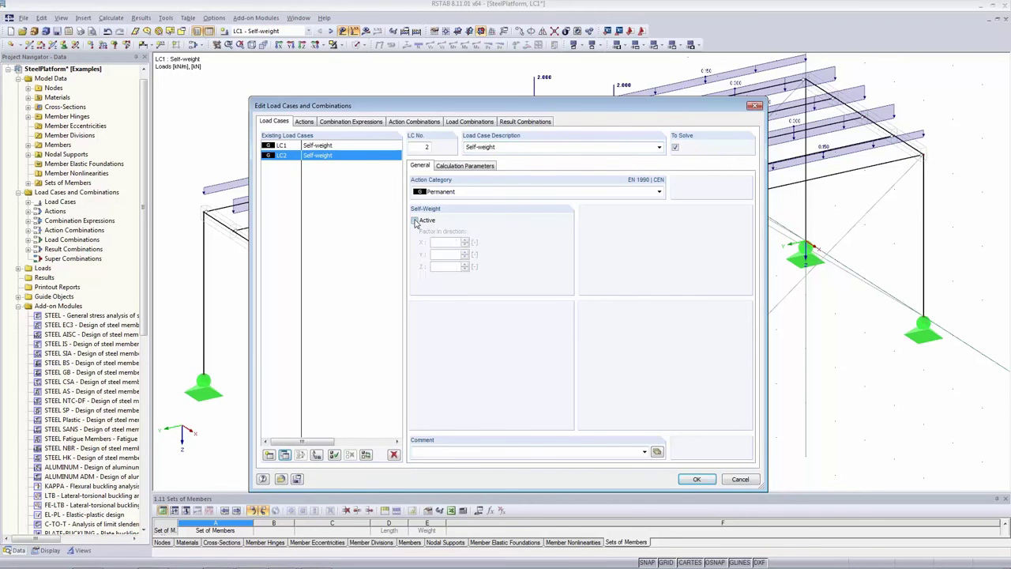
Describe LC2 as Imposed load and assign it the action category Imposed - Category A: domestic, residential areas.
left_click(659, 147)
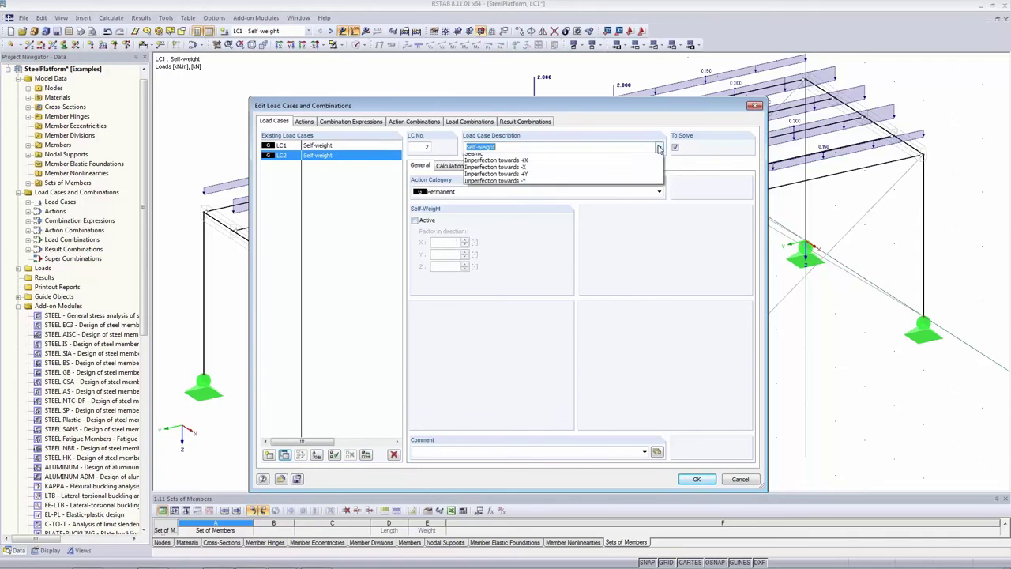
left_click(654, 173)
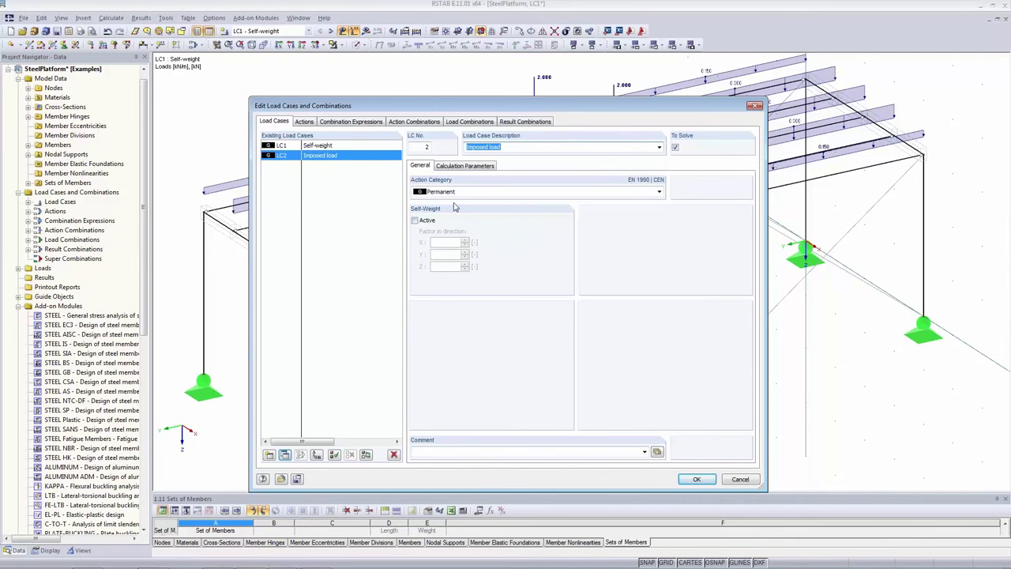
left_click(659, 192)
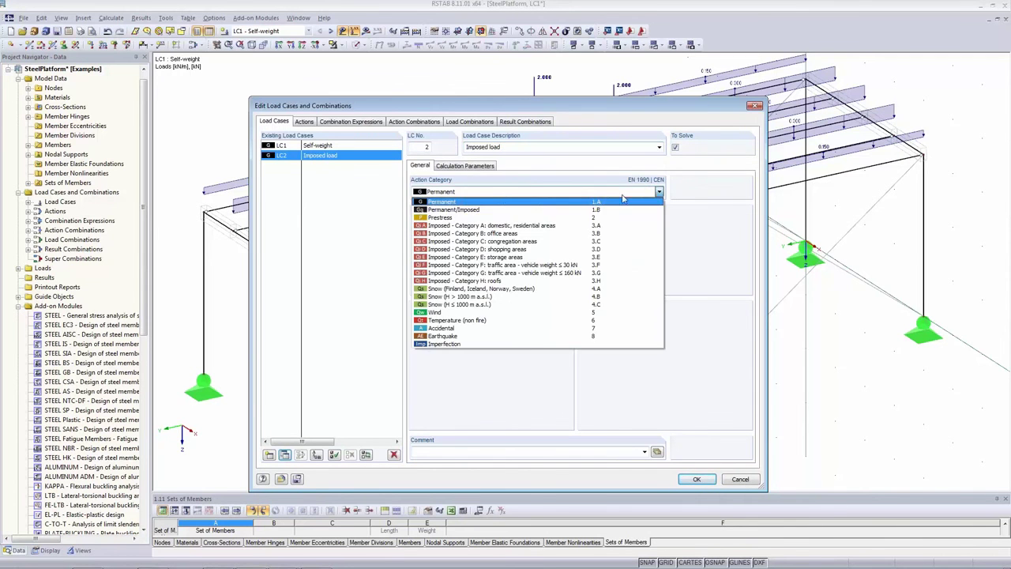
left_click(492, 226)
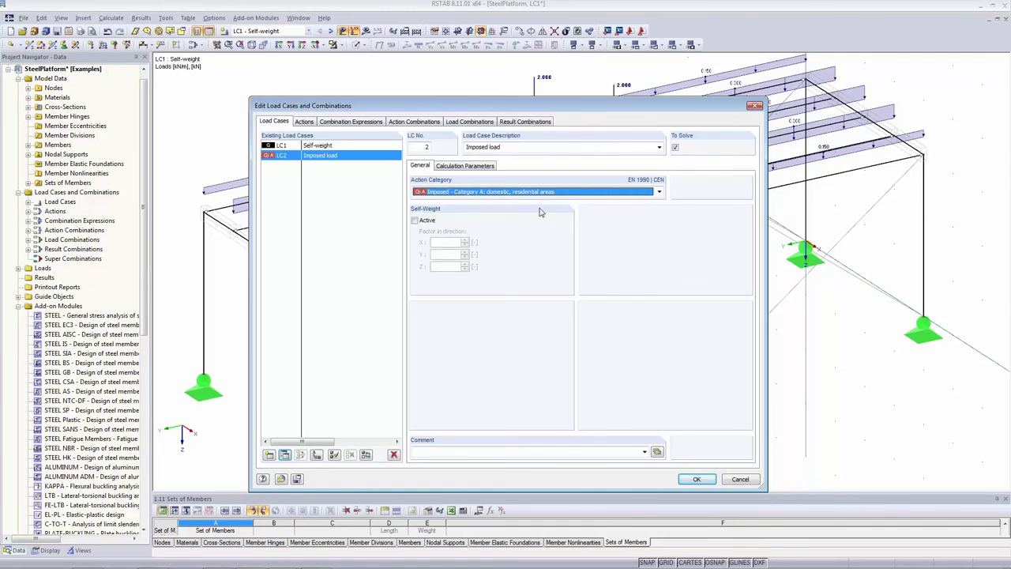
left_click(697, 480)
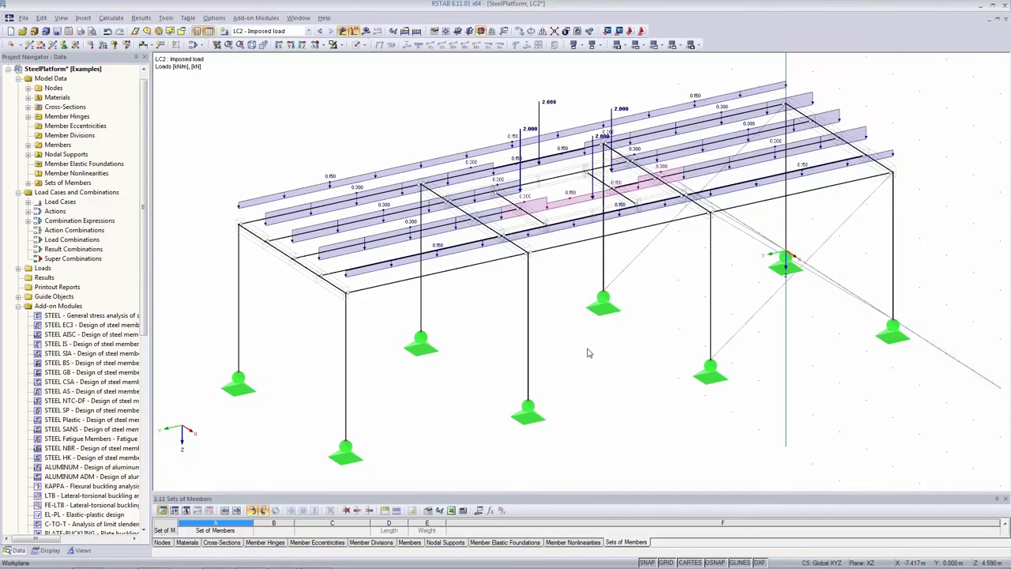
Set the platform's area load magnitude to 2.50 kN/m² in the imposed load case and accept the conversion to member loads.
double_click(327, 188)
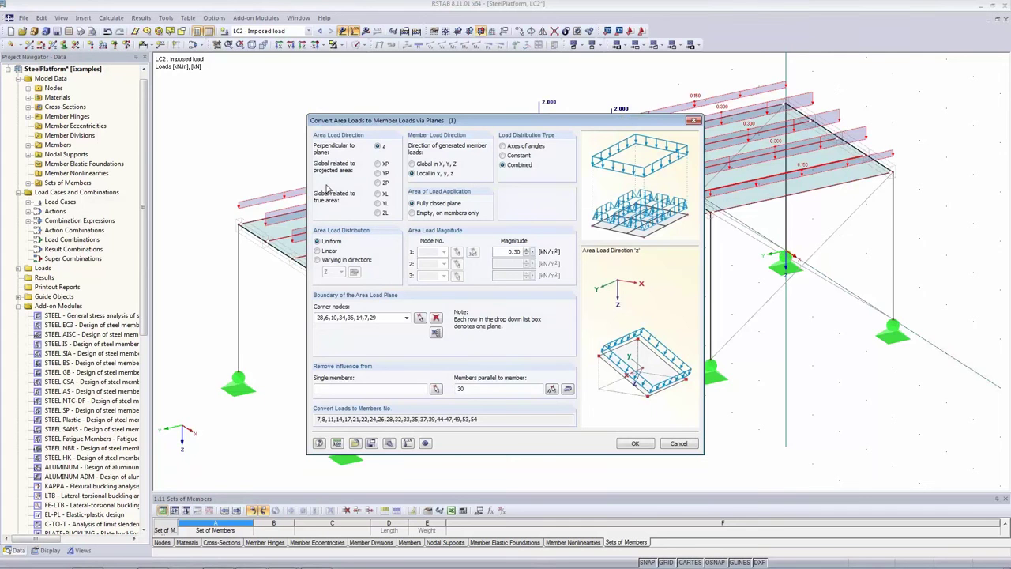
double_click(502, 252)
type("2.5")
key("Tab")
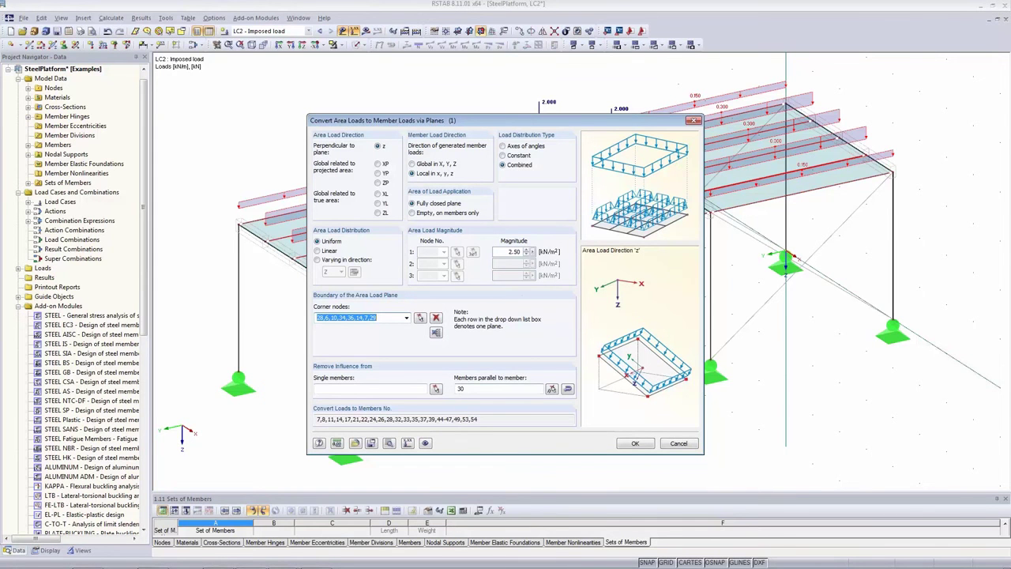
left_click(635, 443)
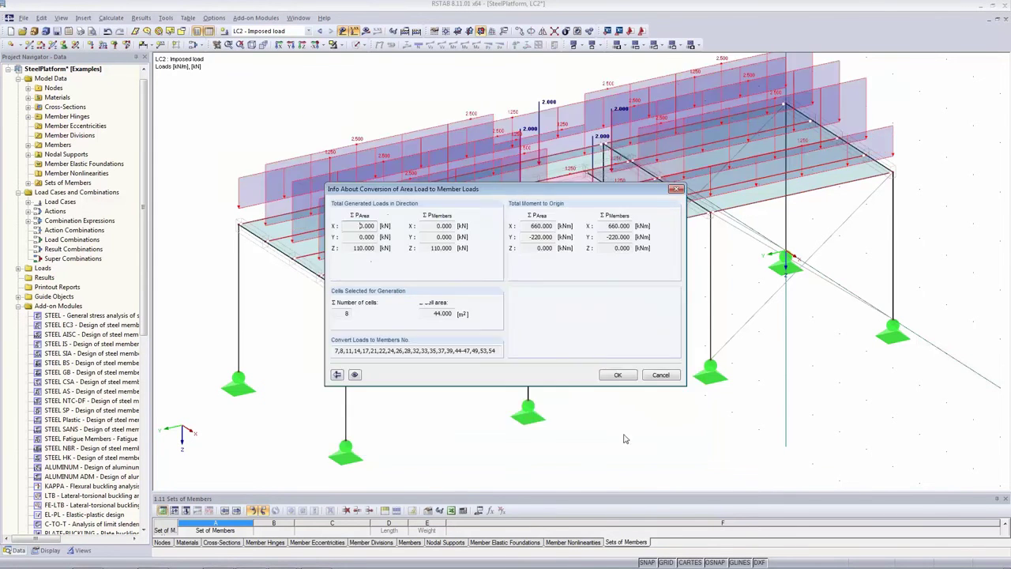
left_click(615, 376)
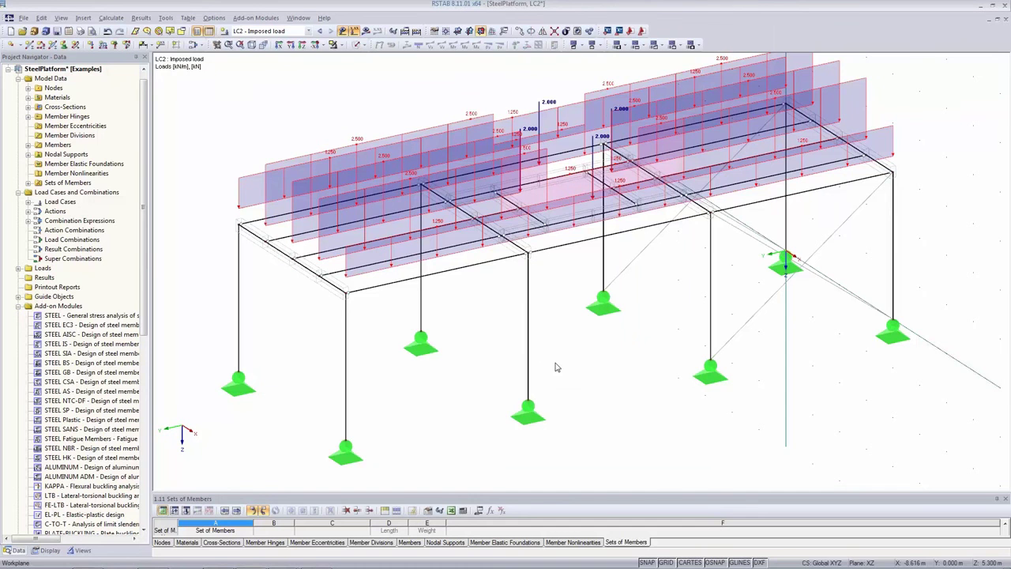
Find the nodal load of LC2 on nodes 35,38,40,41 in the project data and review its definition without changing it.
mouse_move(540, 108)
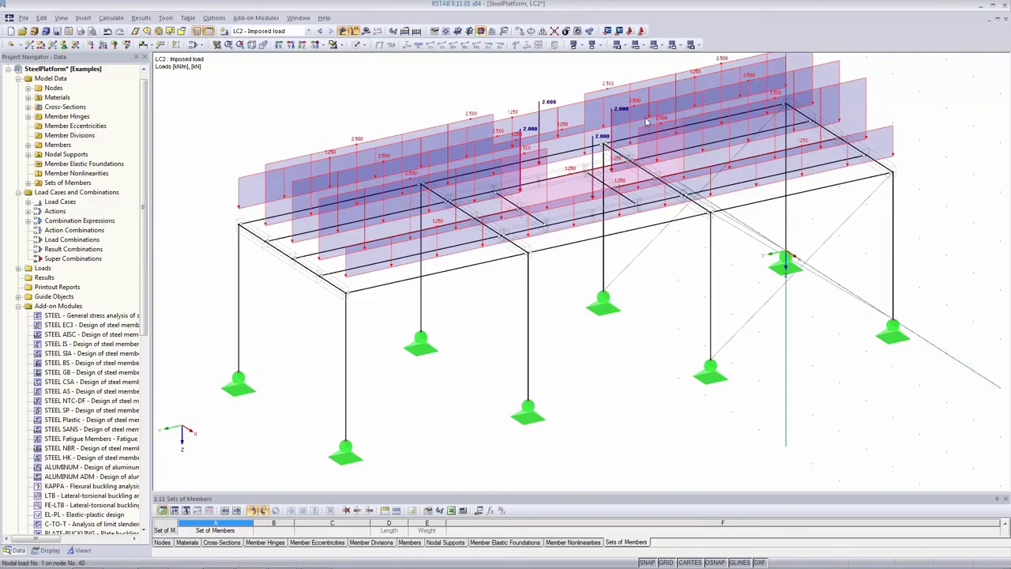
mouse_move(612, 118)
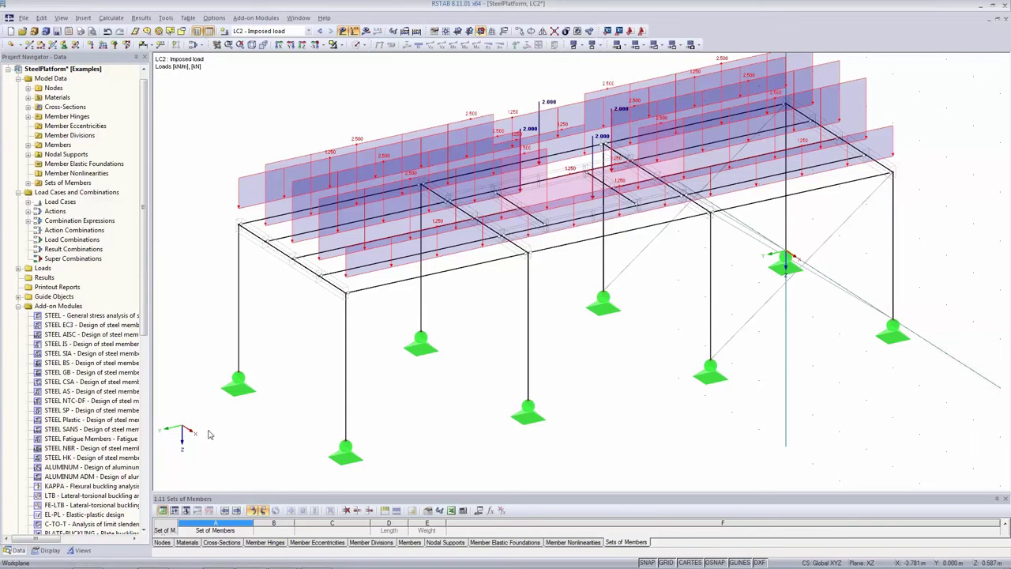
left_click(48, 550)
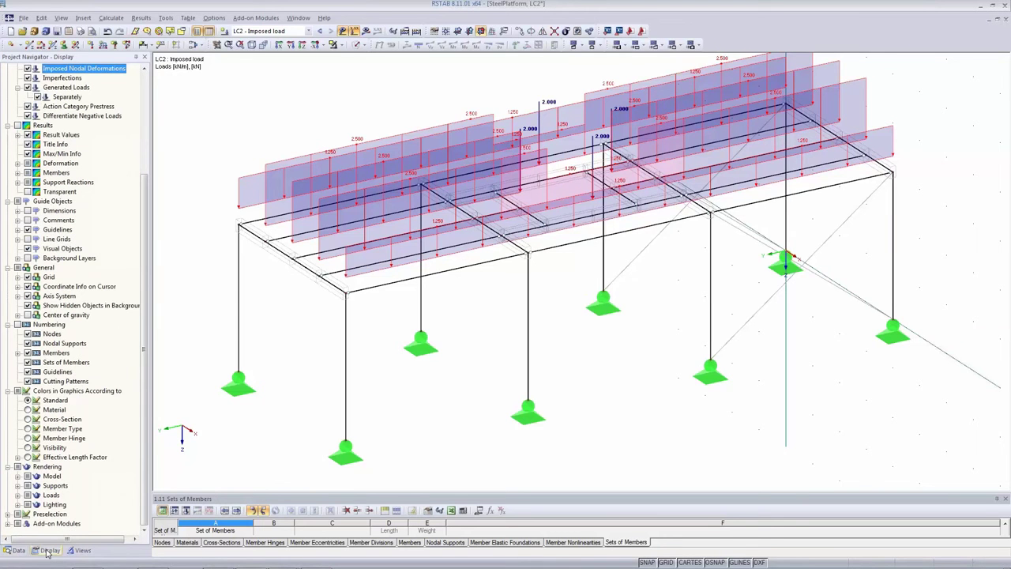
left_click(23, 550)
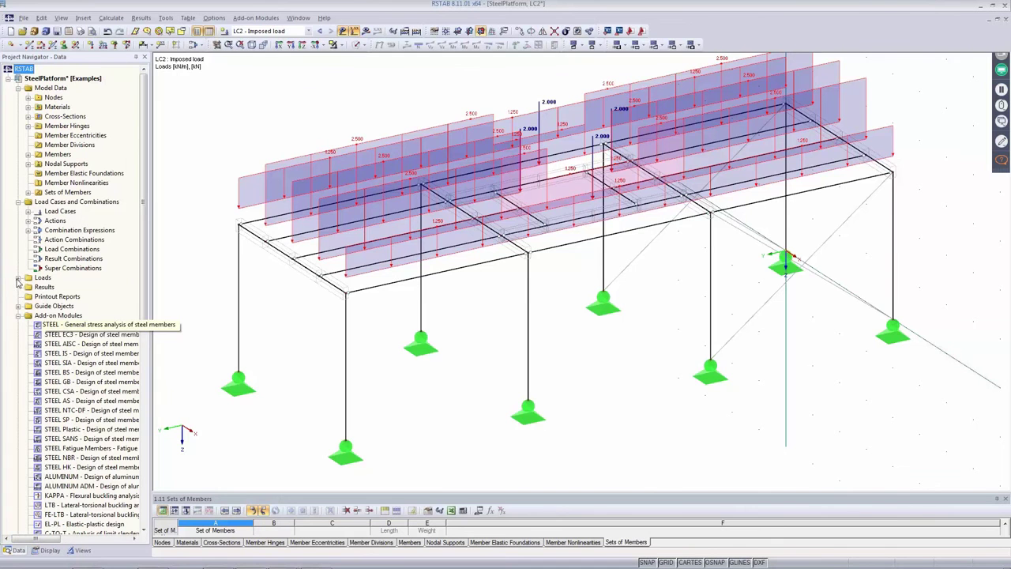
left_click(18, 278)
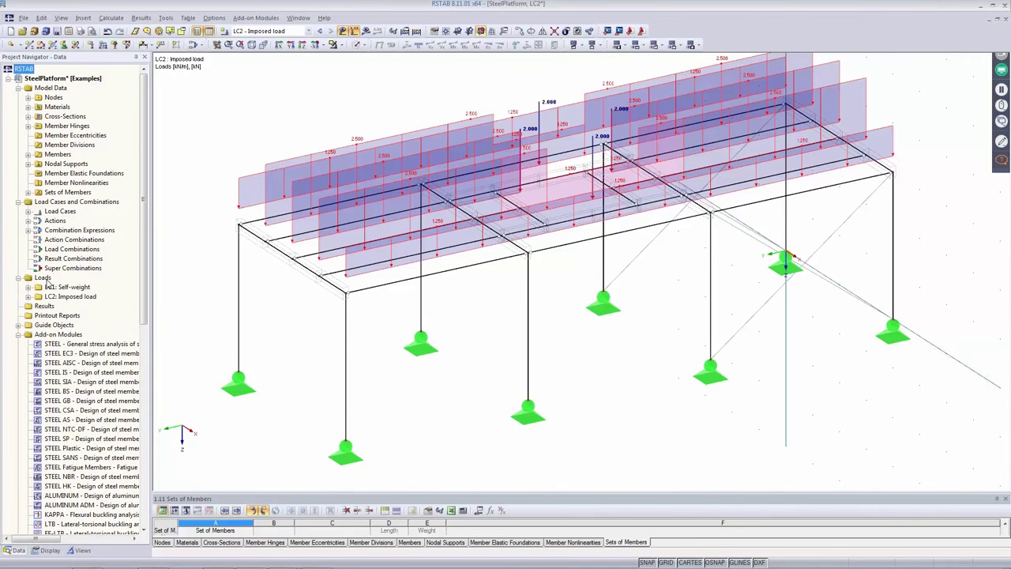
left_click(44, 278)
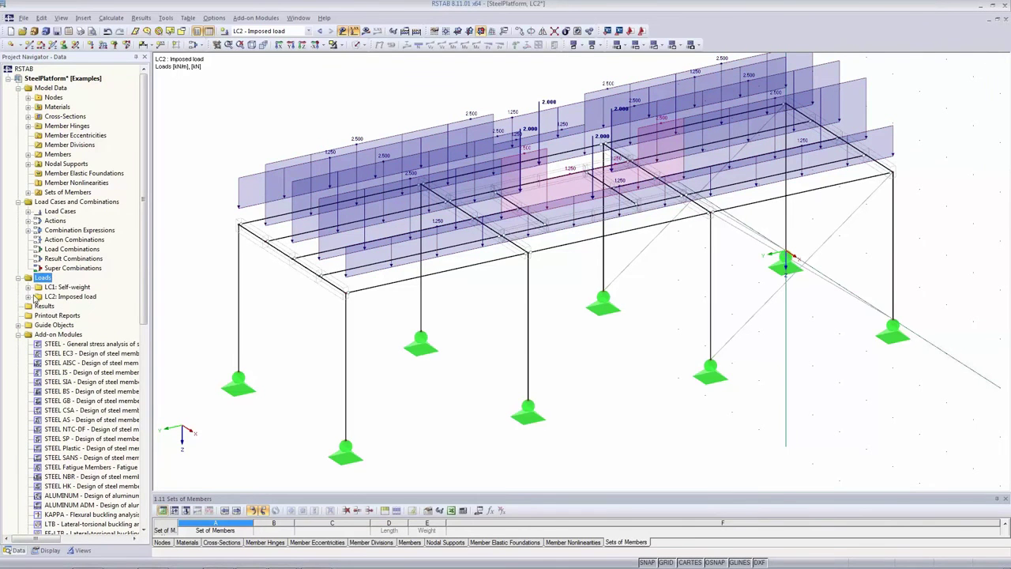
left_click(28, 296)
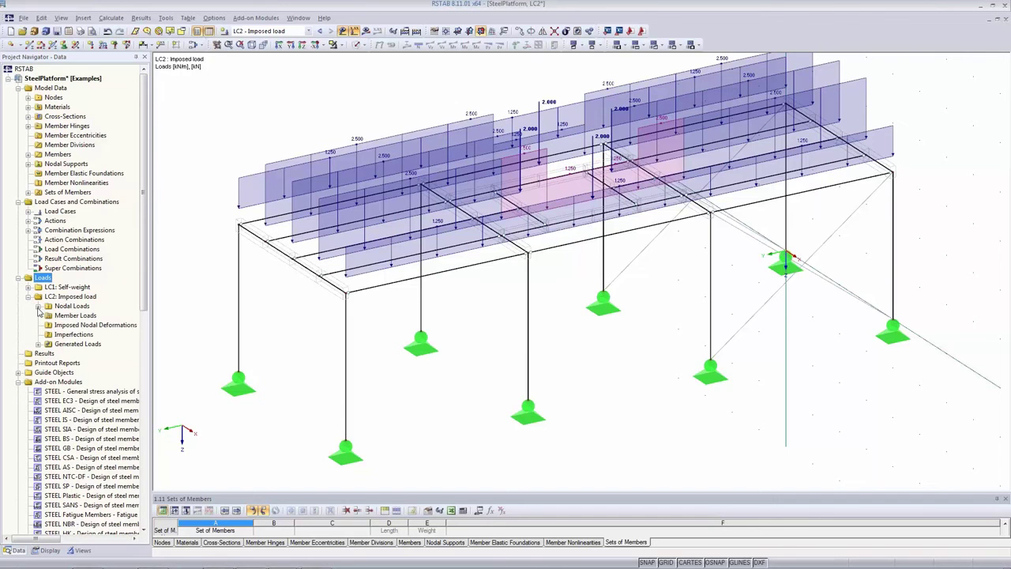
left_click(38, 306)
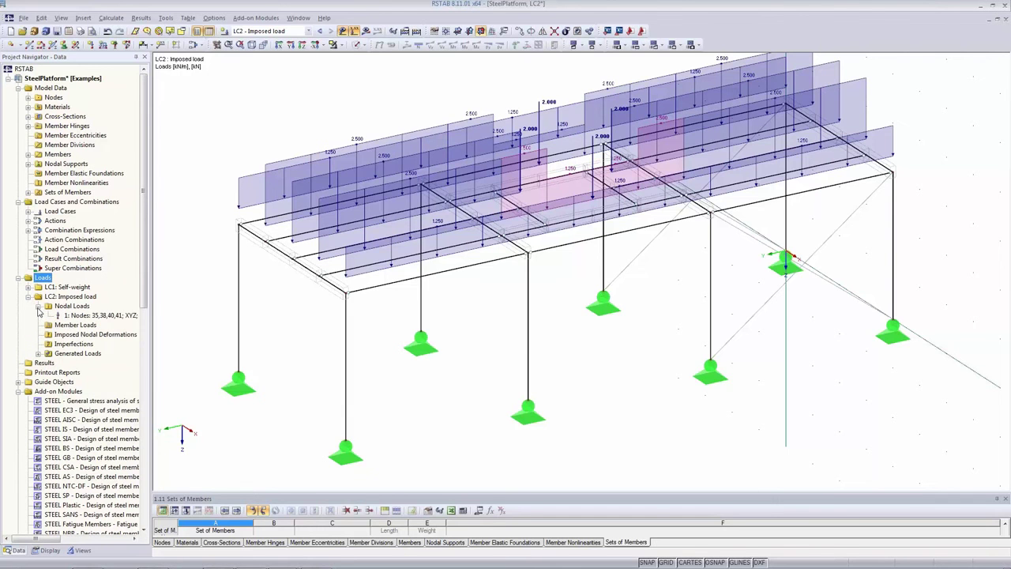
double_click(85, 315)
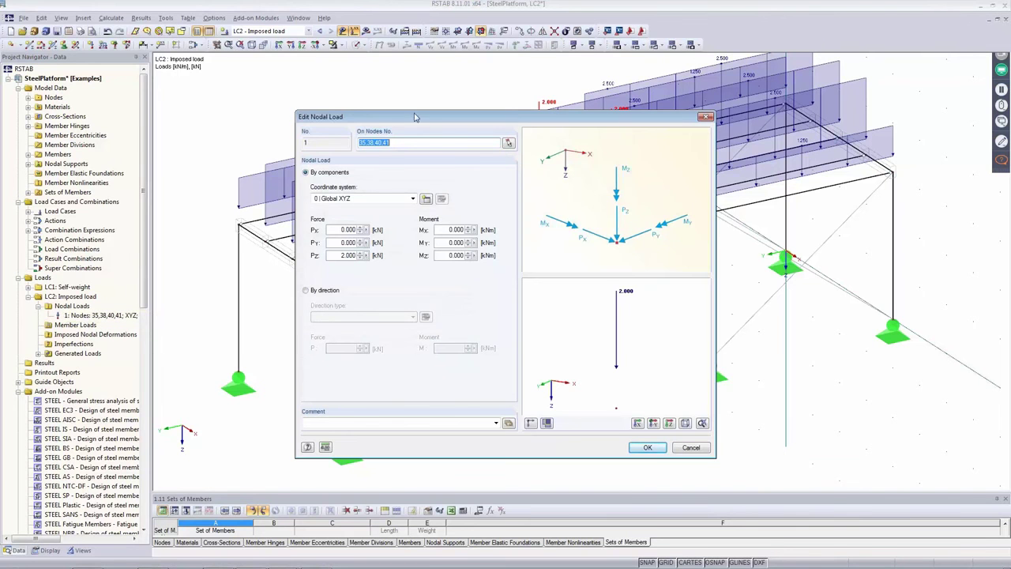
left_click_drag(416, 118, 529, 224)
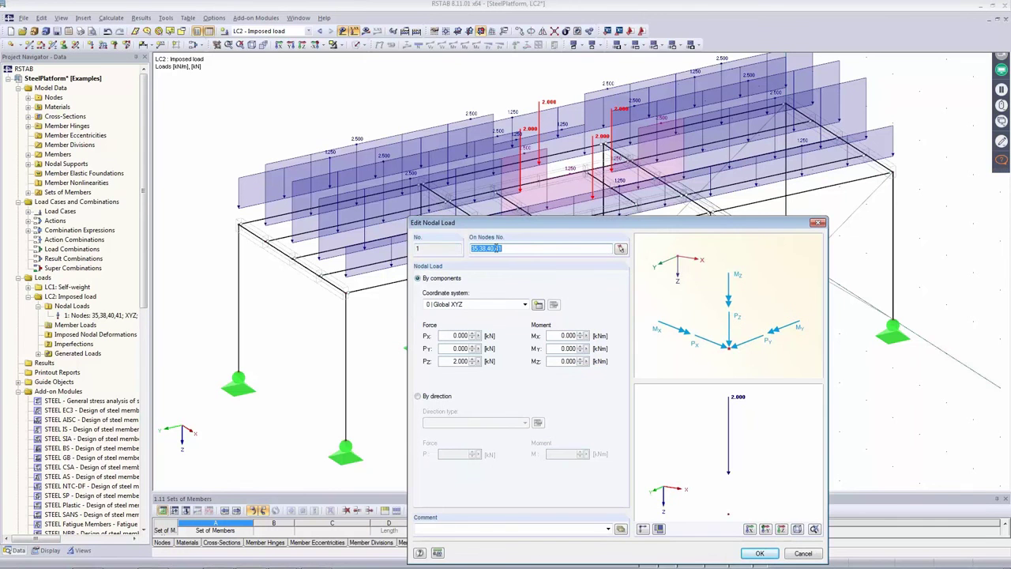
left_click(794, 552)
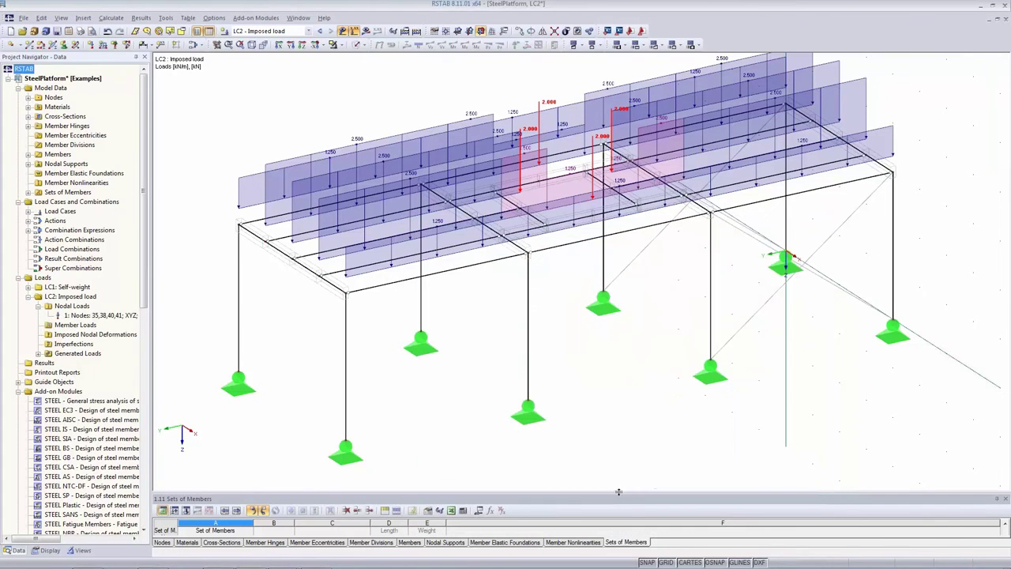
Set the vertical force PZ of LC2's nodal load on nodes 35,38,40,41 to 9 kN in the tabular load input.
left_click_drag(618, 492, 618, 326)
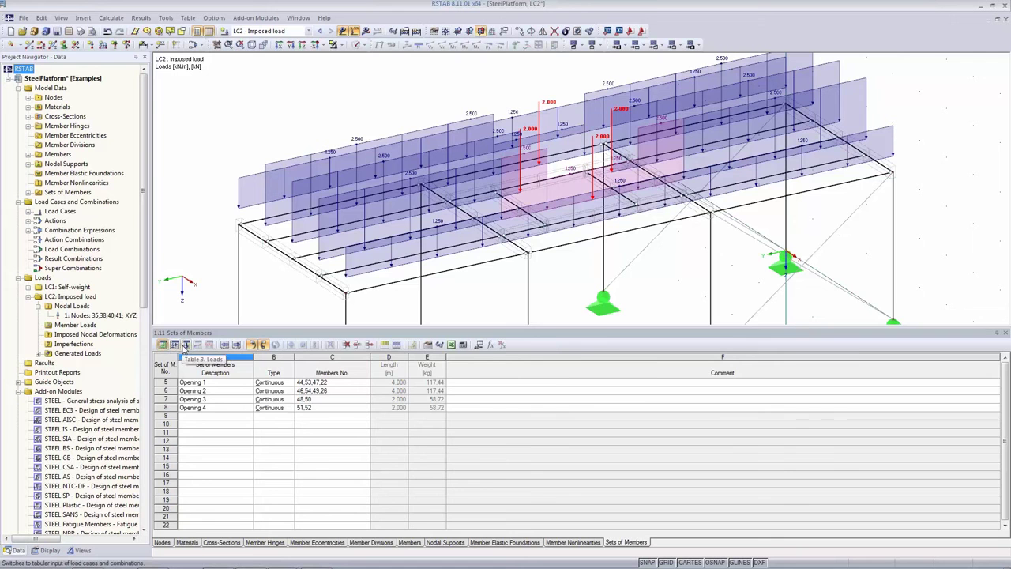
left_click(186, 346)
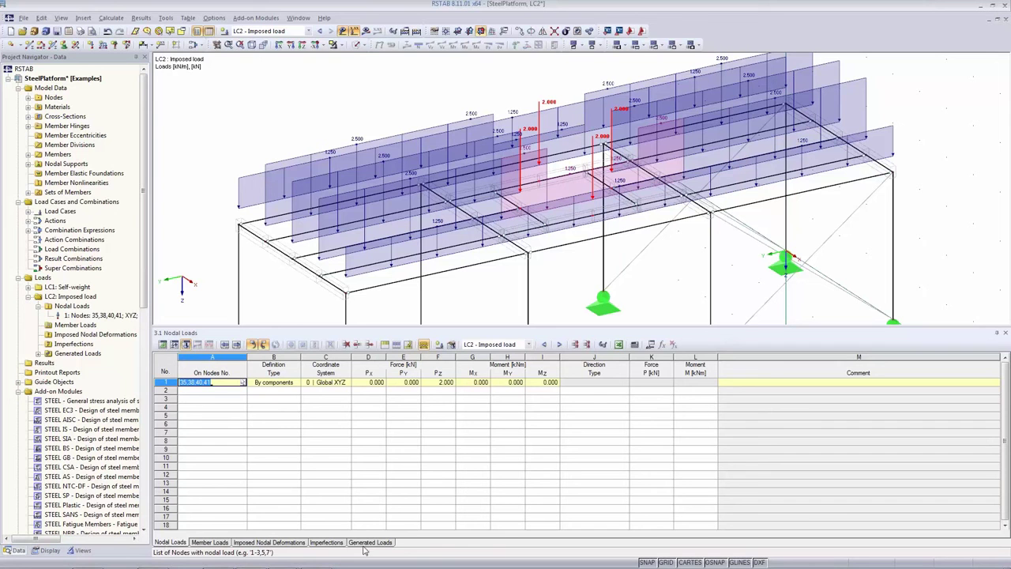
key("End")
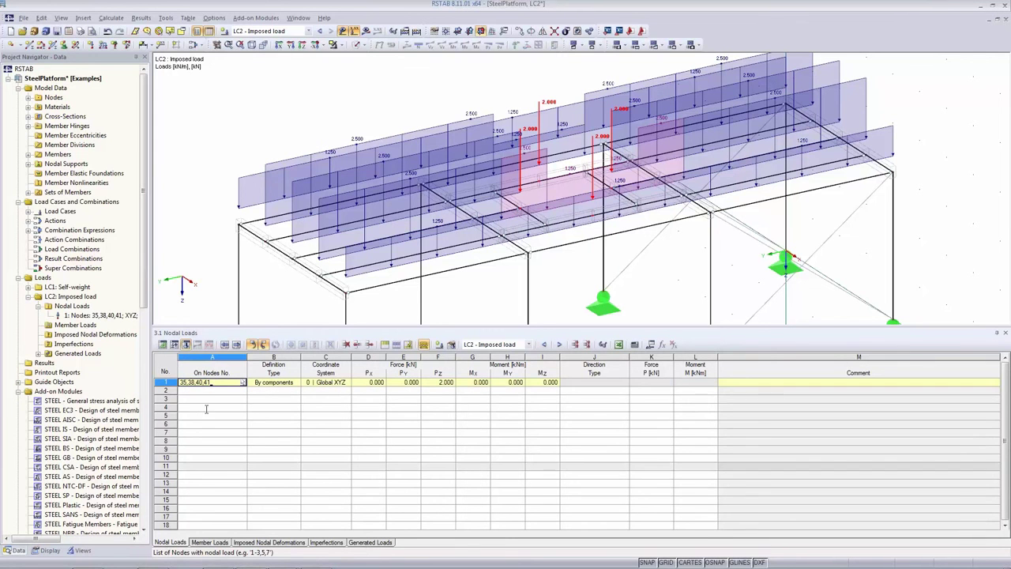
left_click(436, 382)
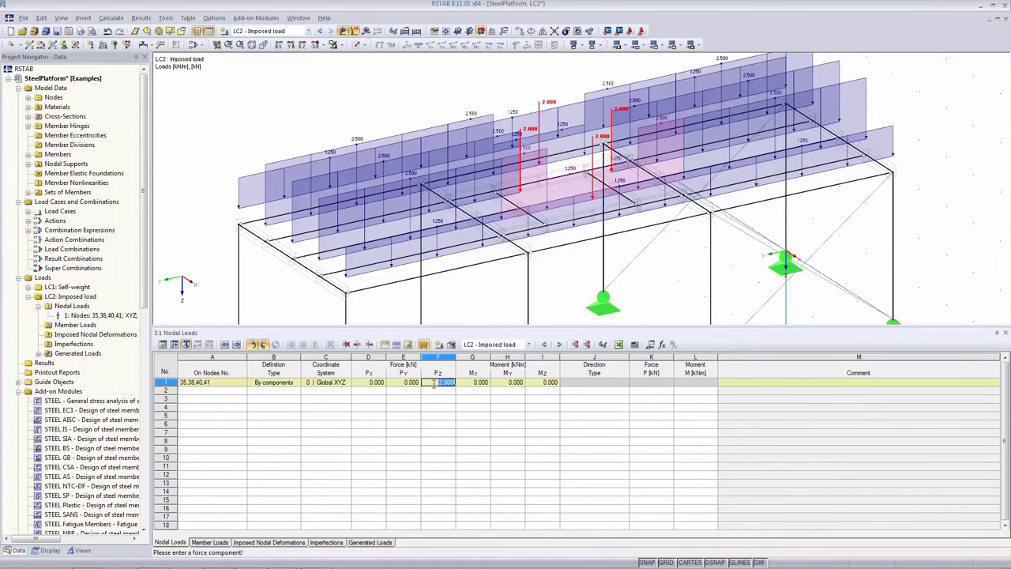
type("9")
key("Tab")
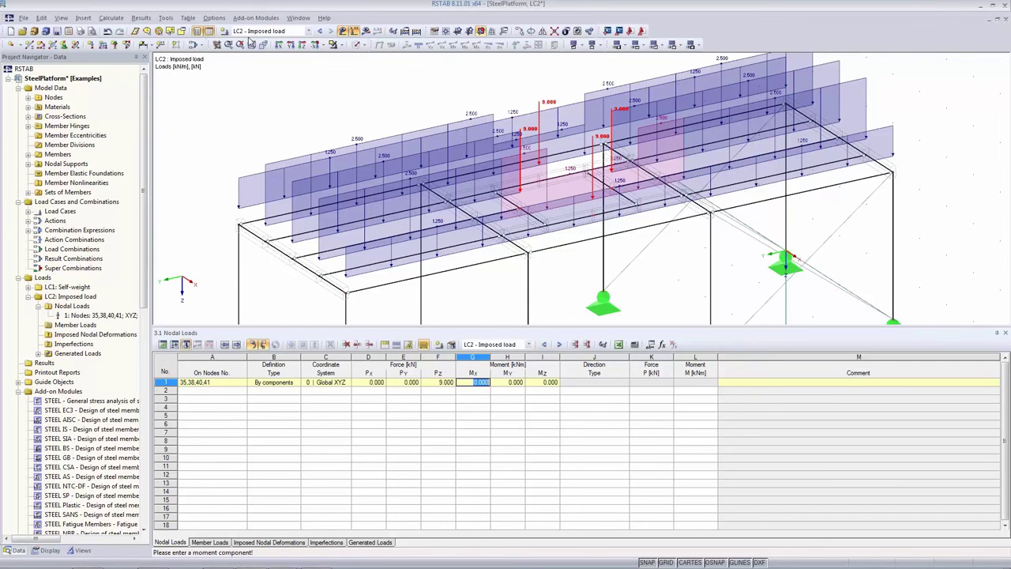
Create a new load case LC3 with action category Wind and the description Wind in +X.
left_click(201, 45)
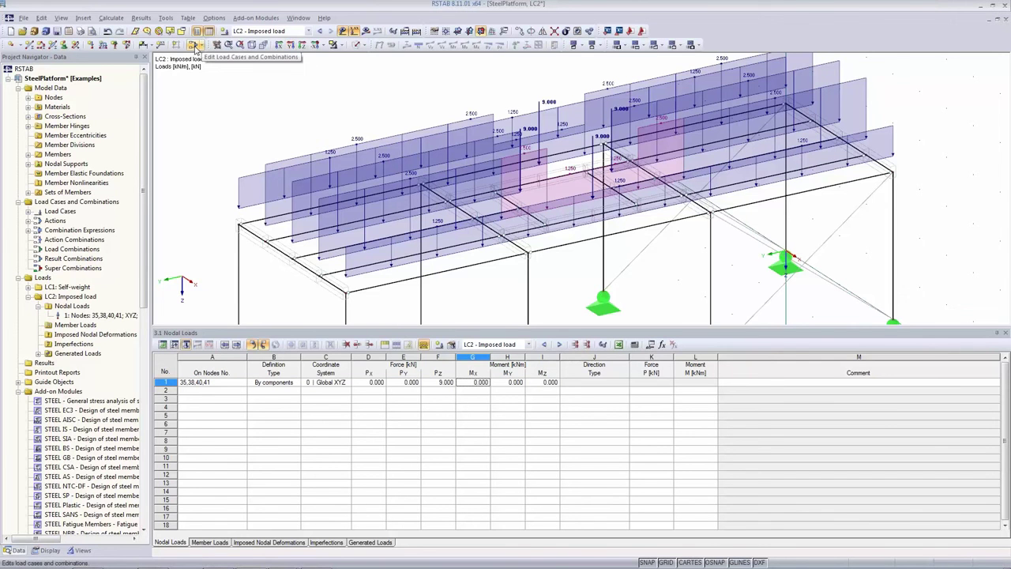
left_click(195, 45)
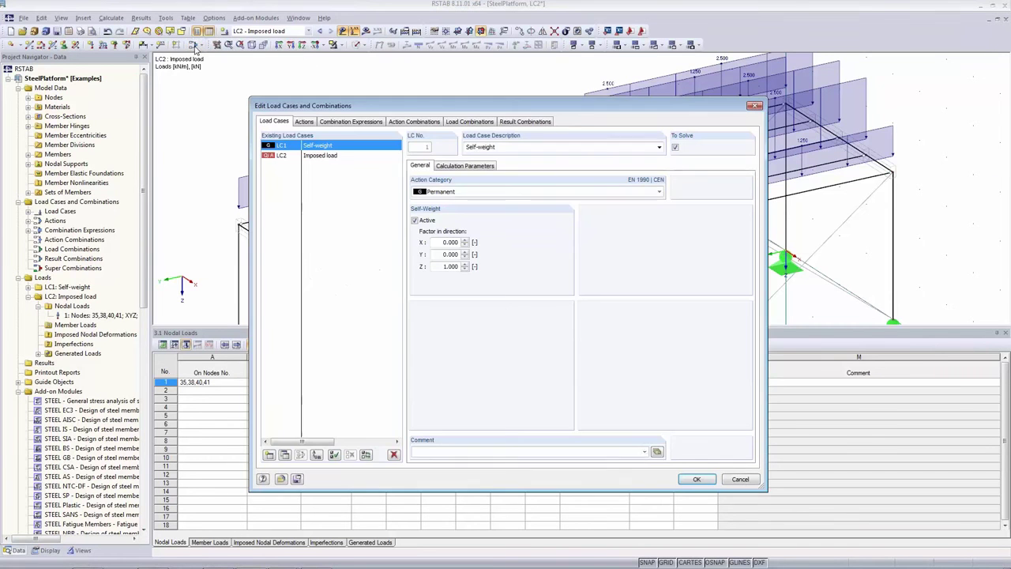
left_click(269, 456)
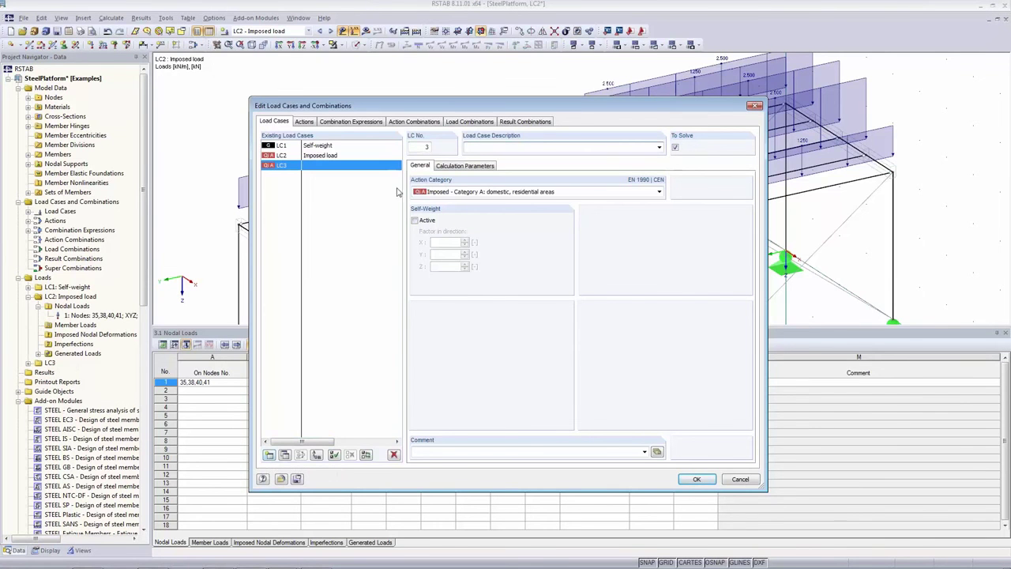
left_click(443, 193)
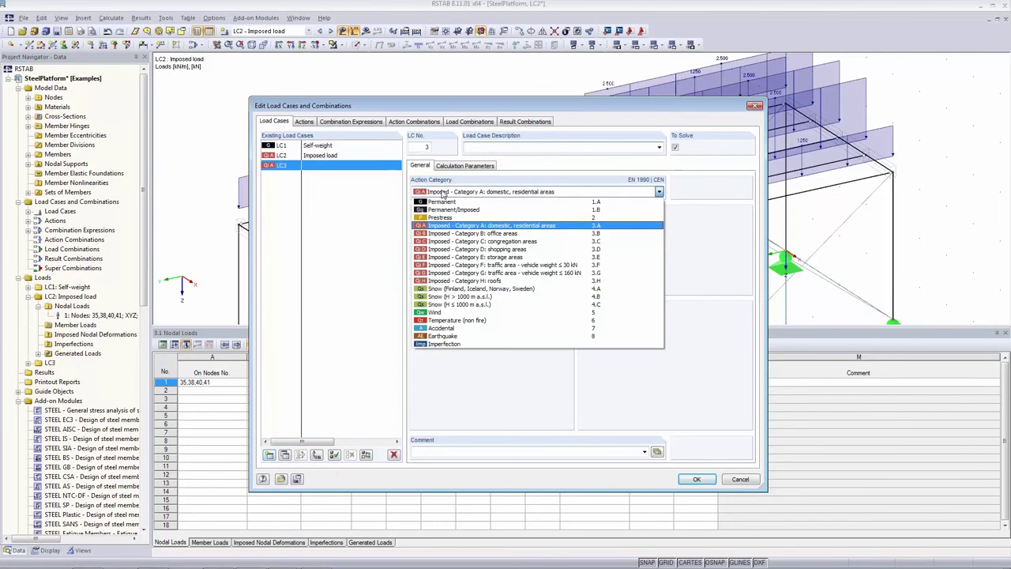
left_click(439, 313)
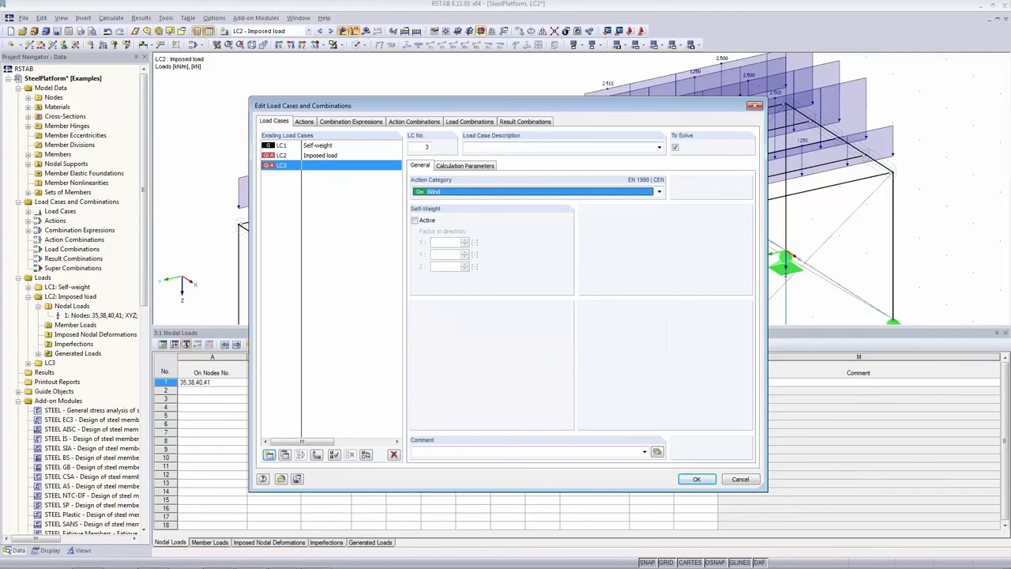
left_click(658, 149)
left_click(659, 148)
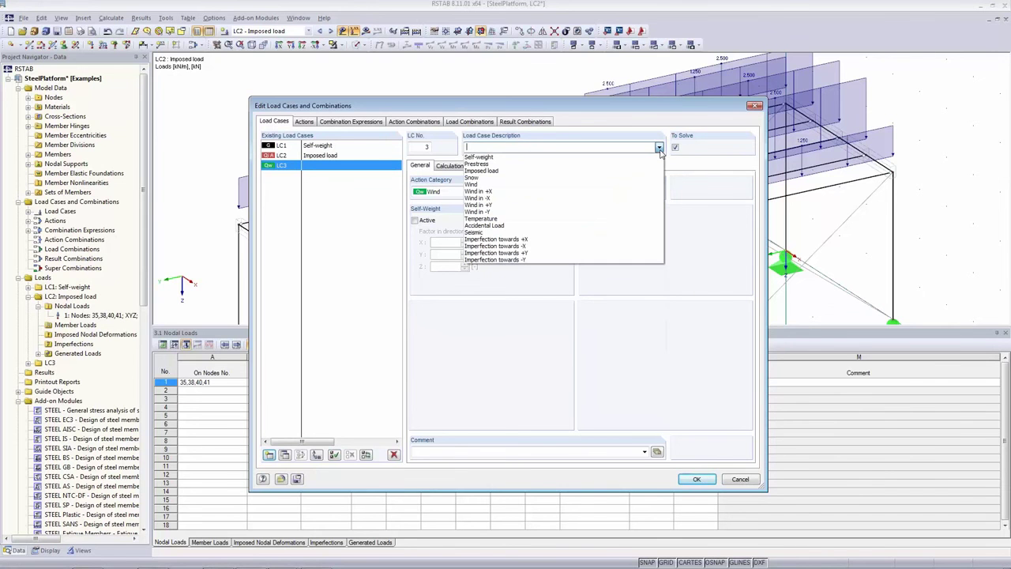
left_click(523, 193)
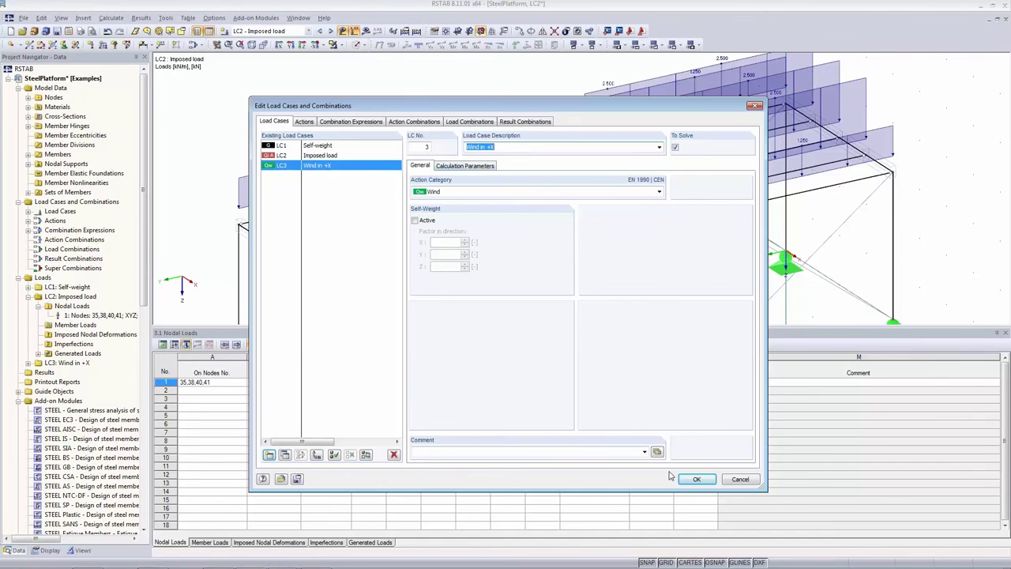
left_click(695, 480)
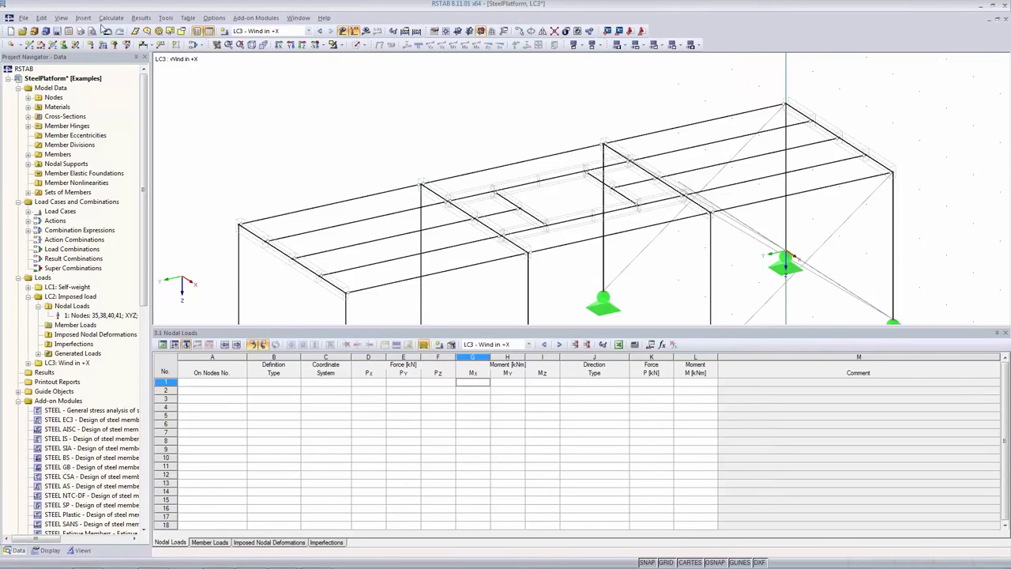
Start generating wind loads on vertical walls according to EN 1991-1-4 for load case LC3.
left_click(164, 18)
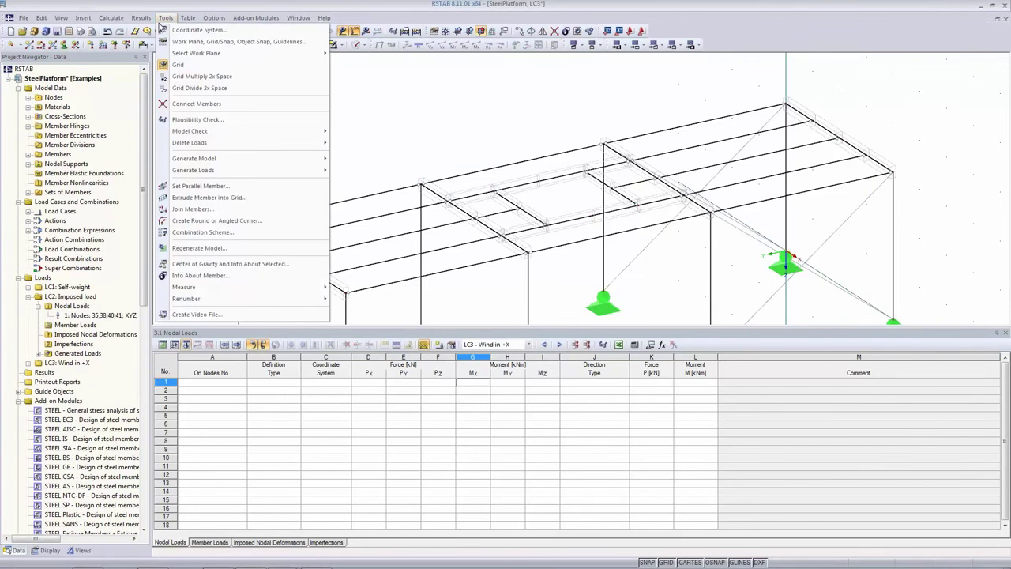
mouse_move(186, 172)
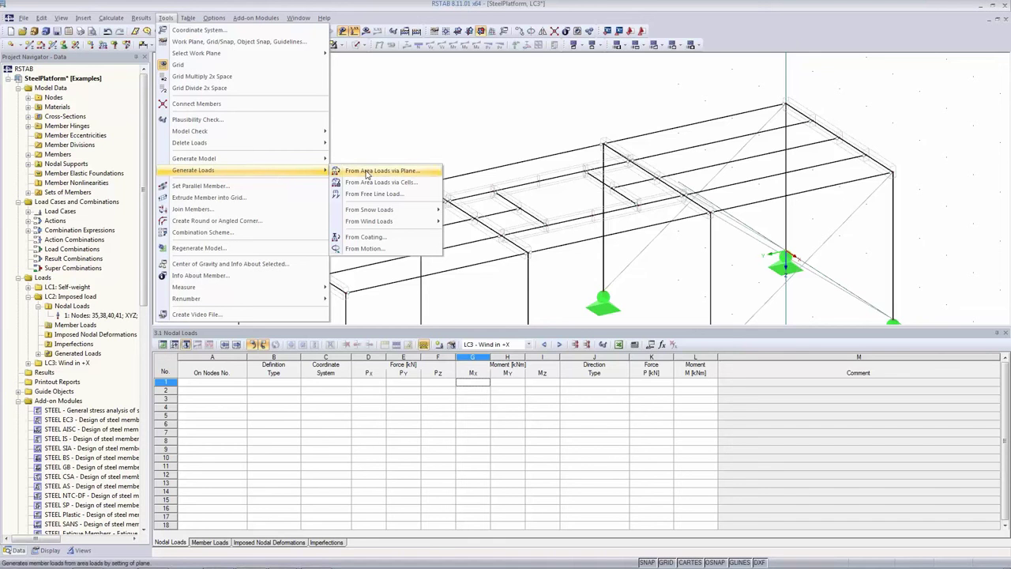
mouse_move(372, 224)
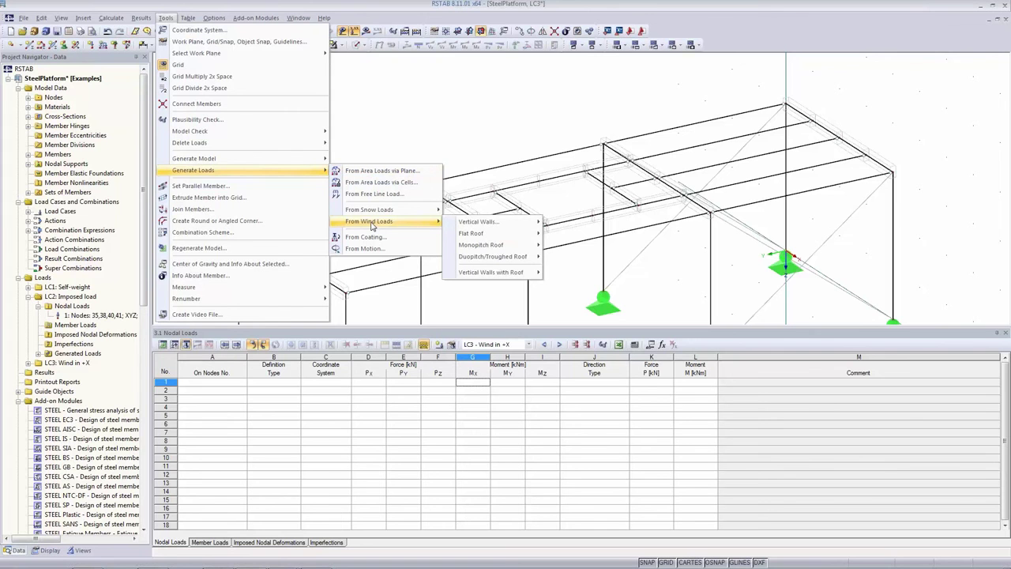
mouse_move(449, 226)
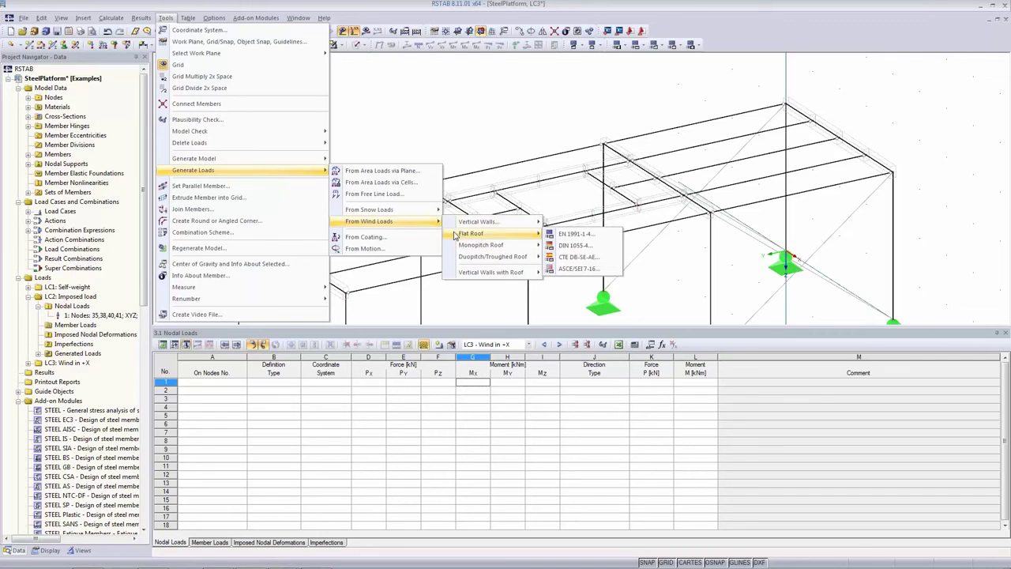
mouse_move(451, 276)
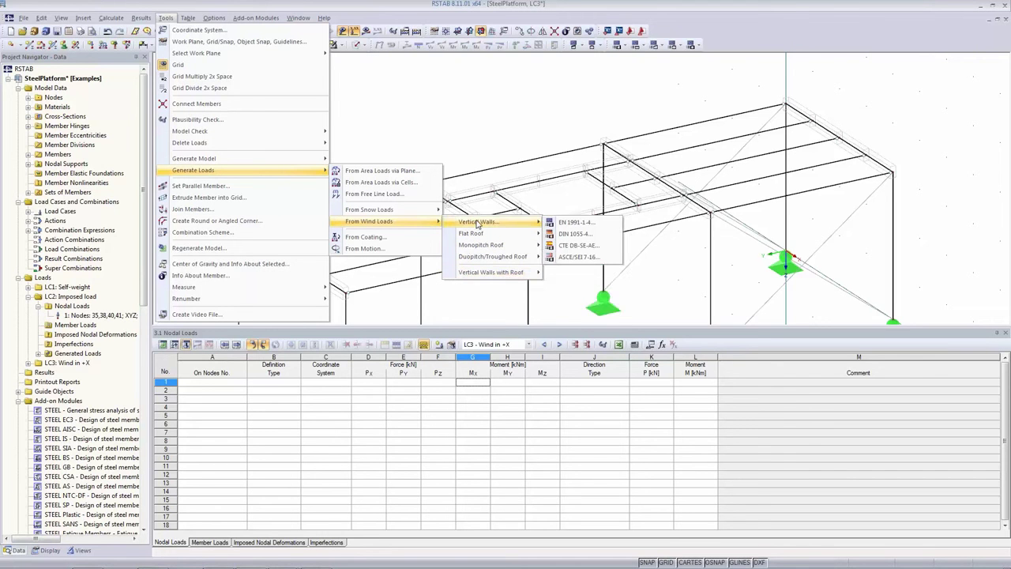
left_click(585, 227)
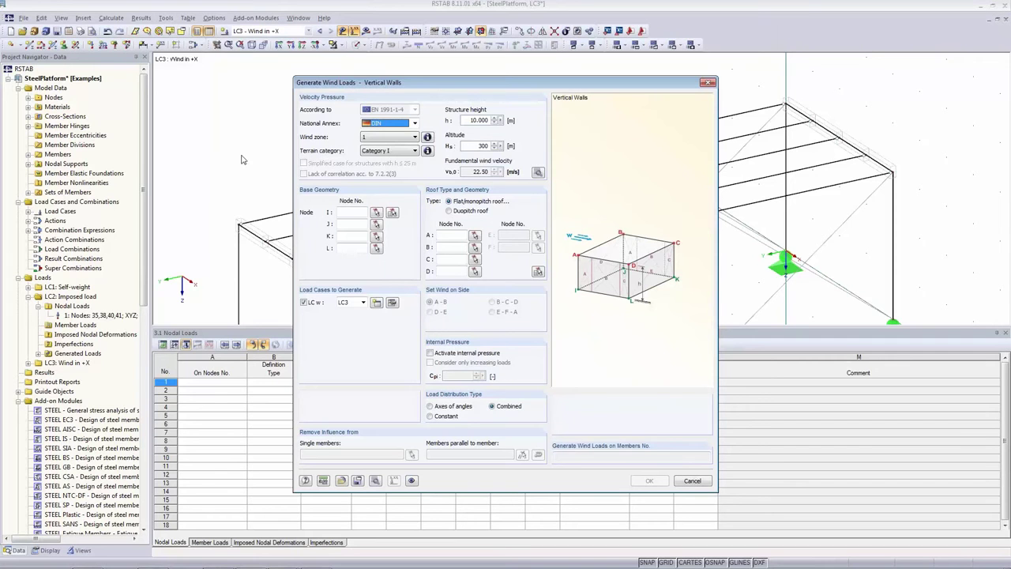
Try the national annexes CEN and NF (France), and examine the wind zone options and map for France.
left_click(404, 124)
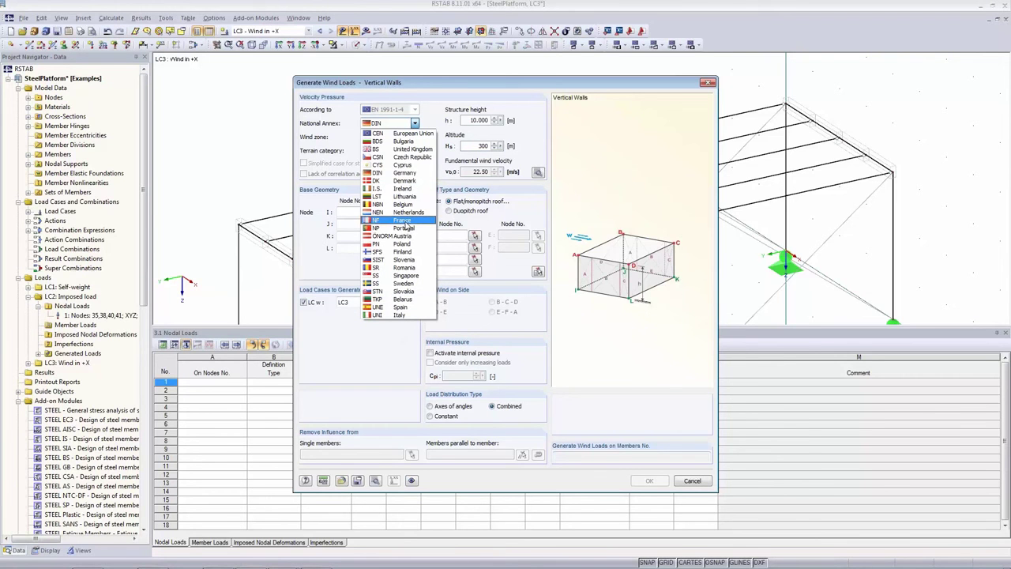
left_click(425, 135)
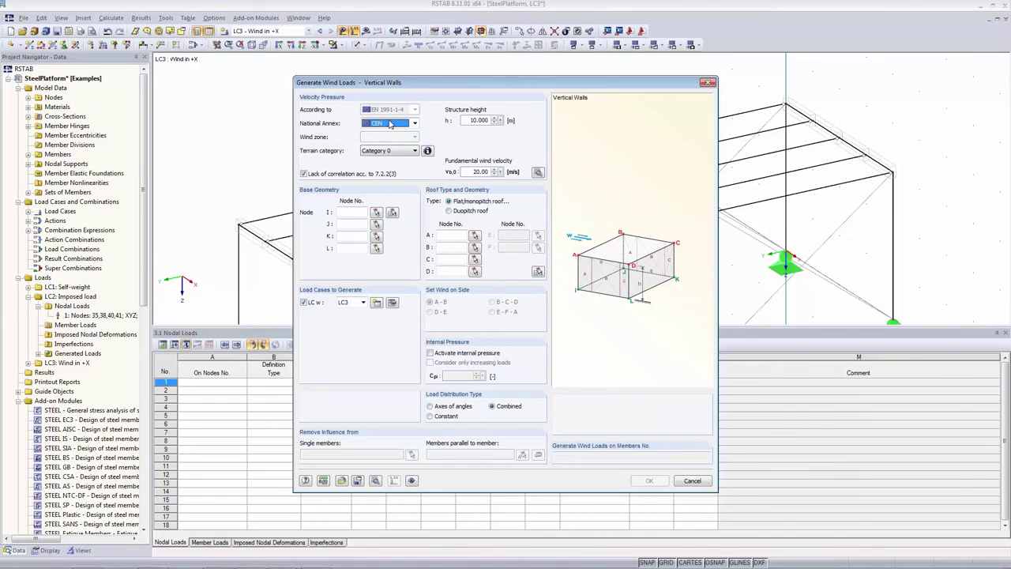
left_click(391, 123)
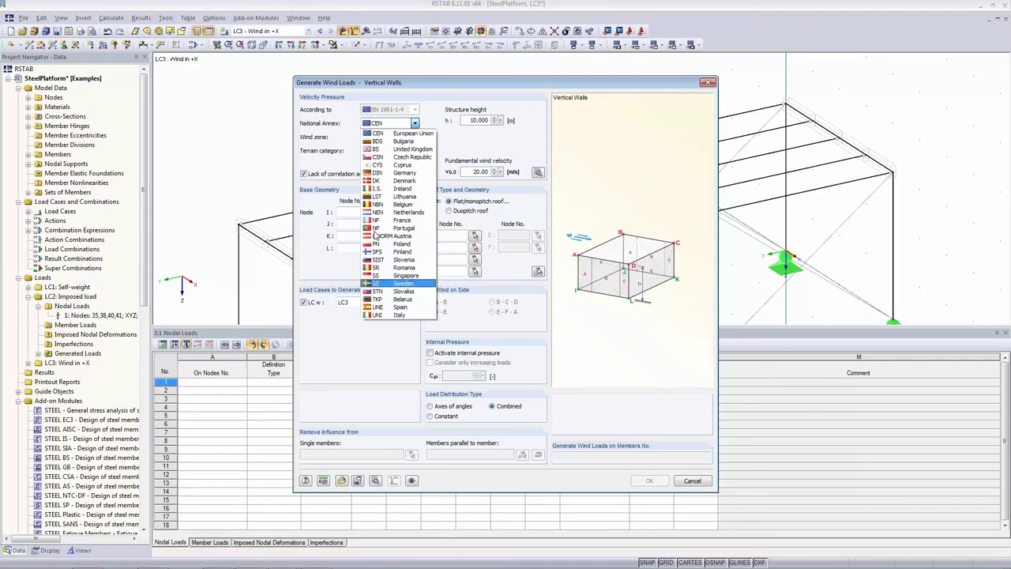
left_click(381, 223)
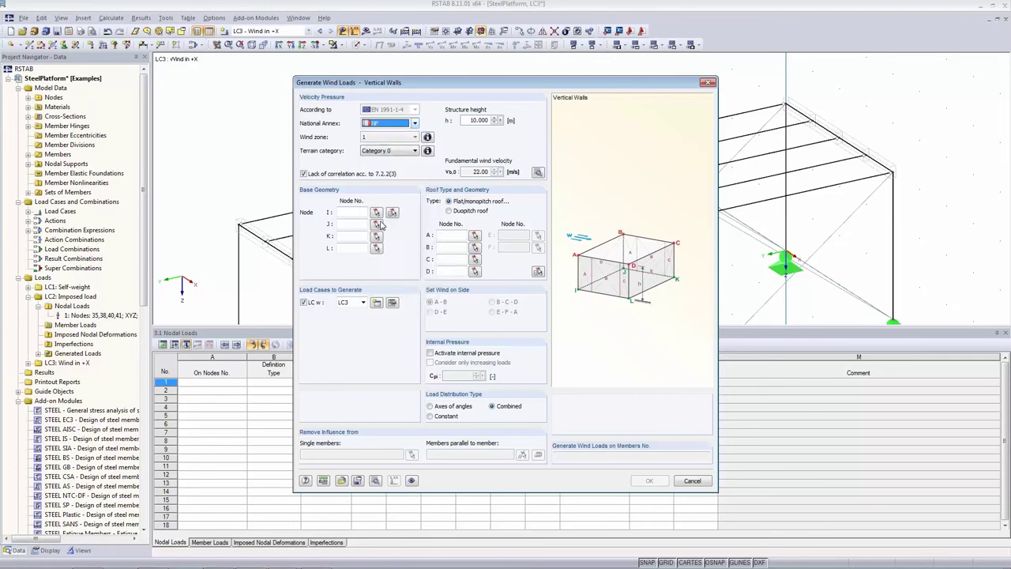
left_click(401, 140)
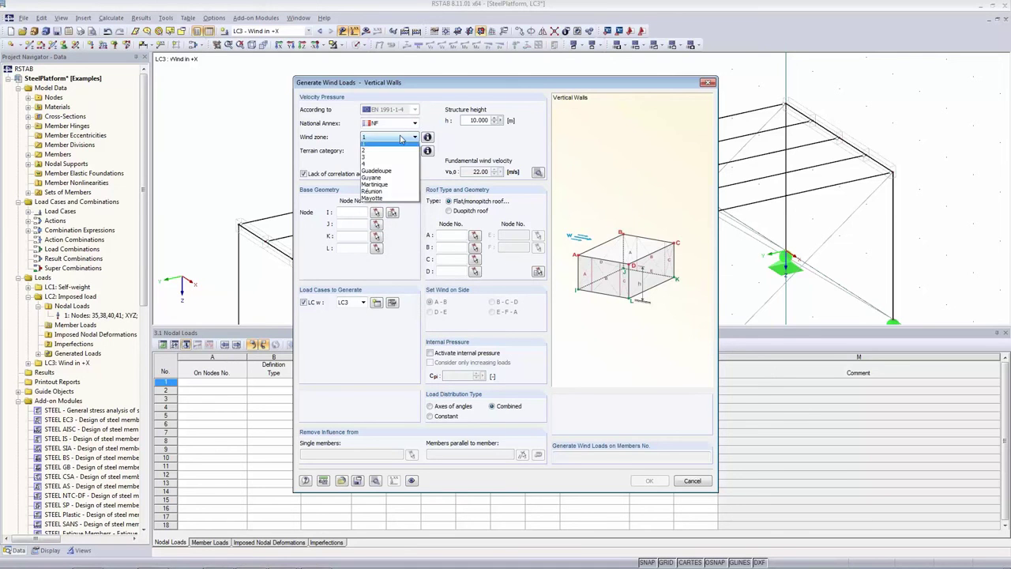
left_click(401, 139)
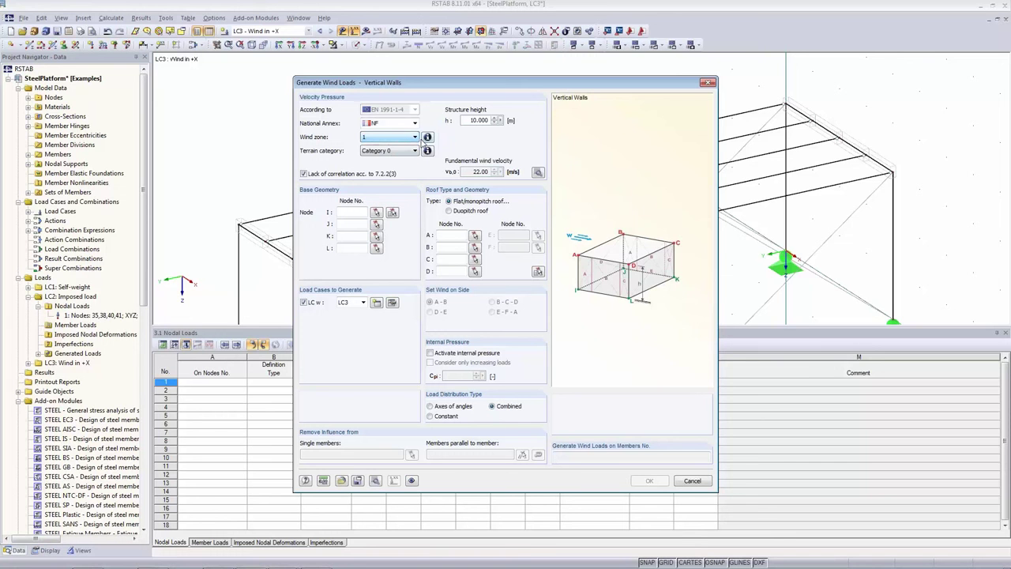
left_click(428, 137)
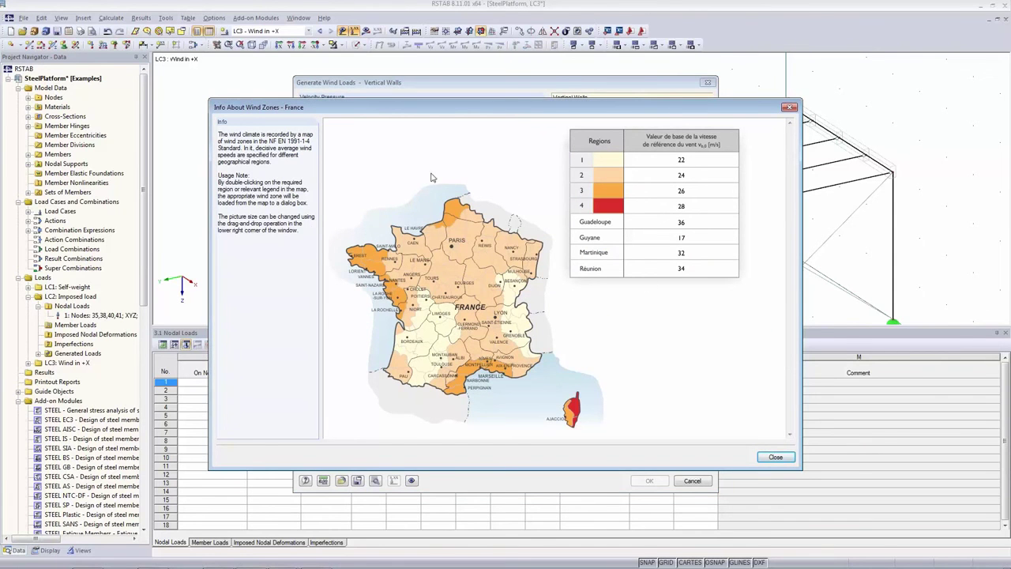
left_click(789, 107)
Try the German national annex DIN and examine its wind zone map.
left_click(381, 122)
left_click(395, 215)
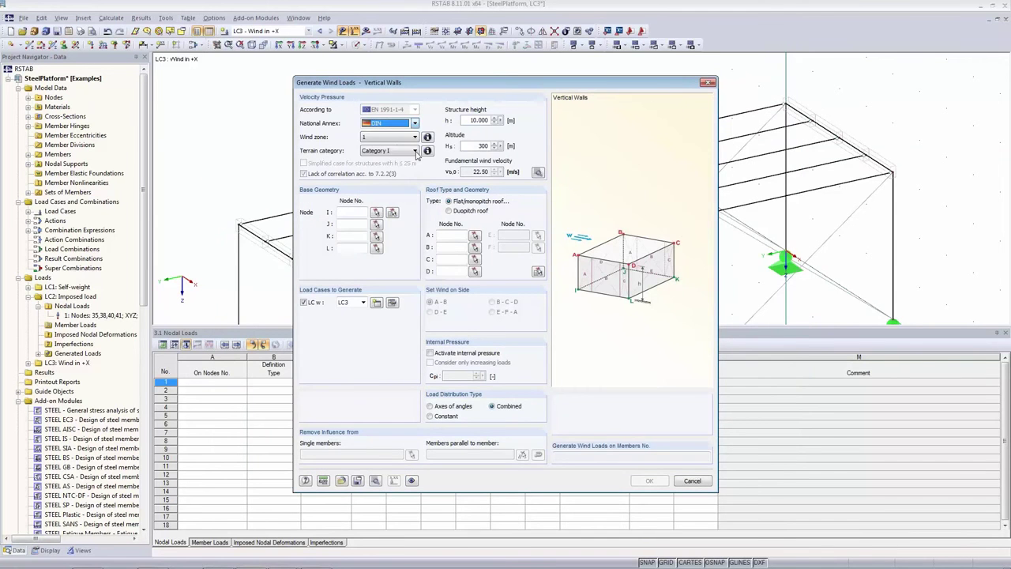
left_click(427, 137)
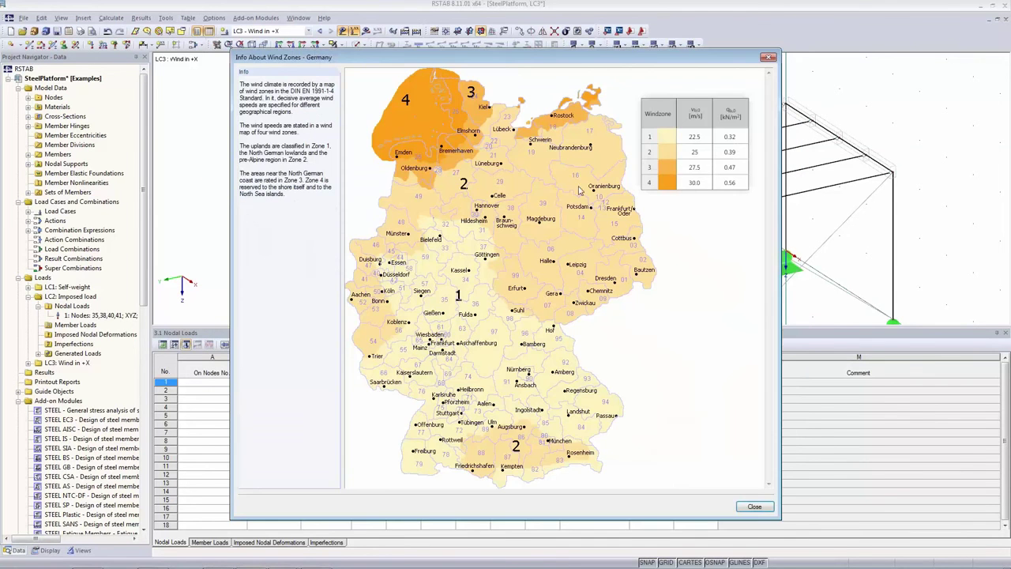
left_click(755, 506)
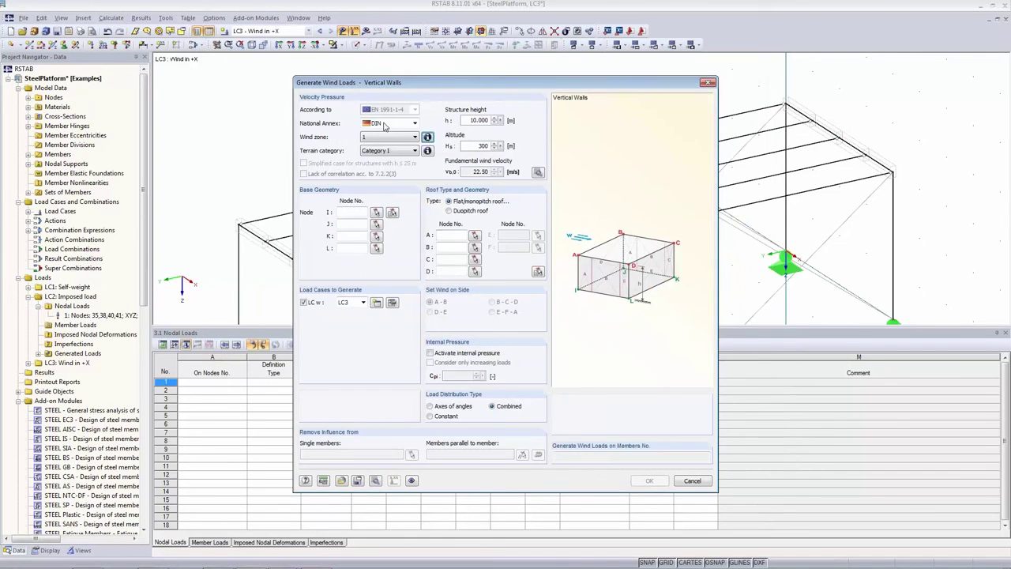
Select the CEN national annex and set the fundamental wind velocity to 25 m/s.
left_click(385, 124)
left_click(381, 131)
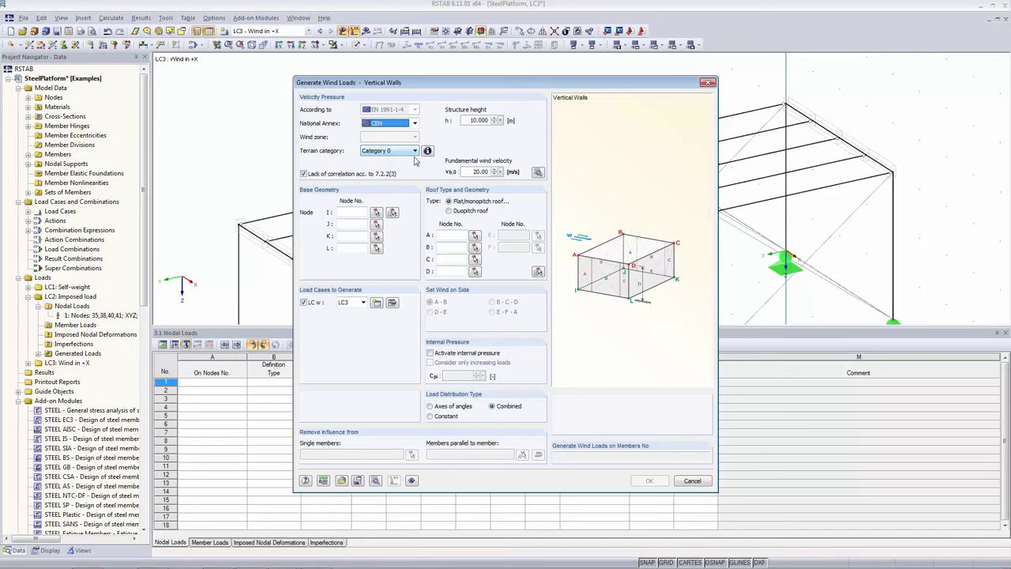
left_click_drag(467, 170, 551, 171)
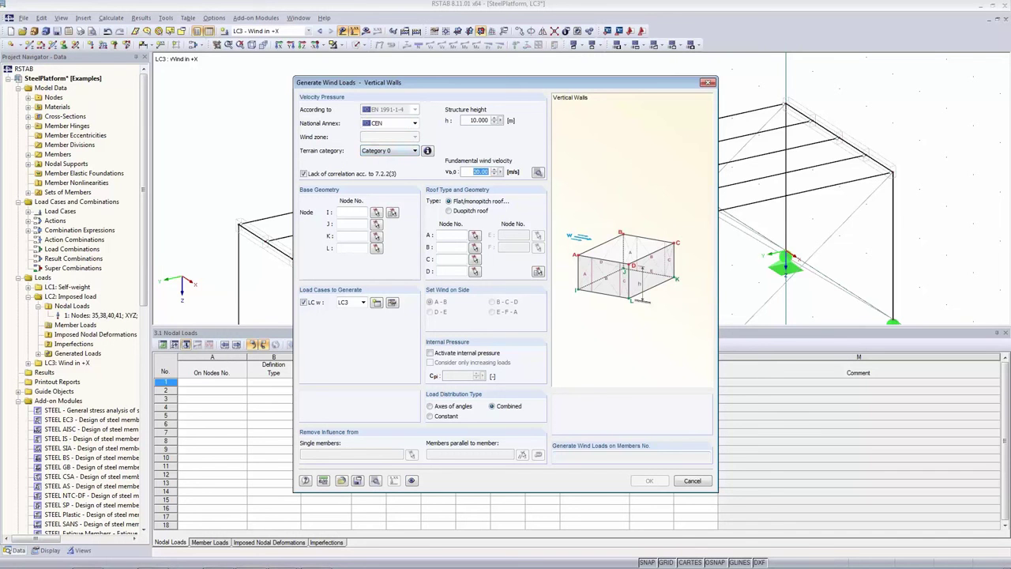
type("25")
Set the structure height to 3 m by measuring the corner column from base node 4 to top node 3.
double_click(480, 121)
right_click(501, 124)
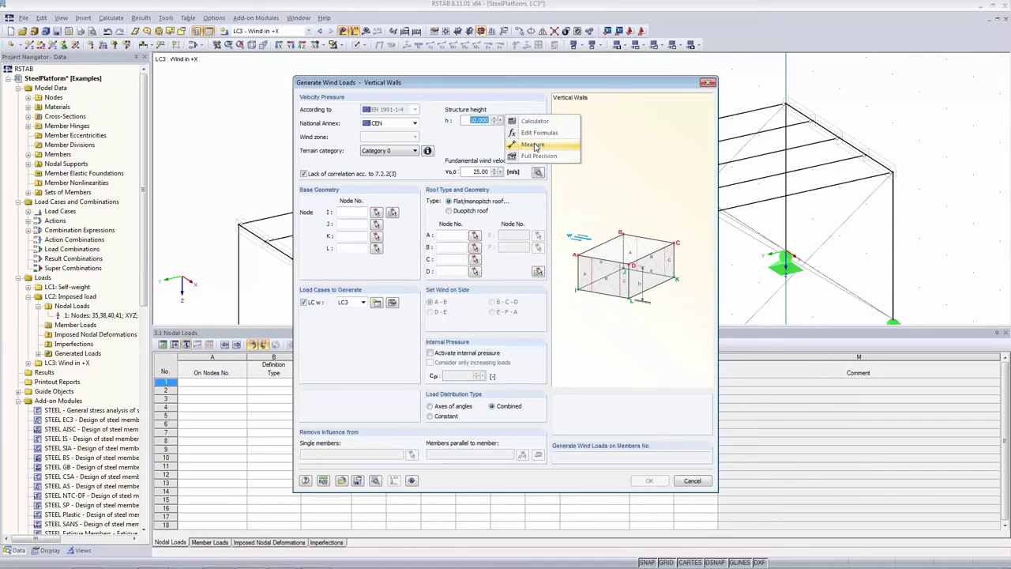
left_click(534, 146)
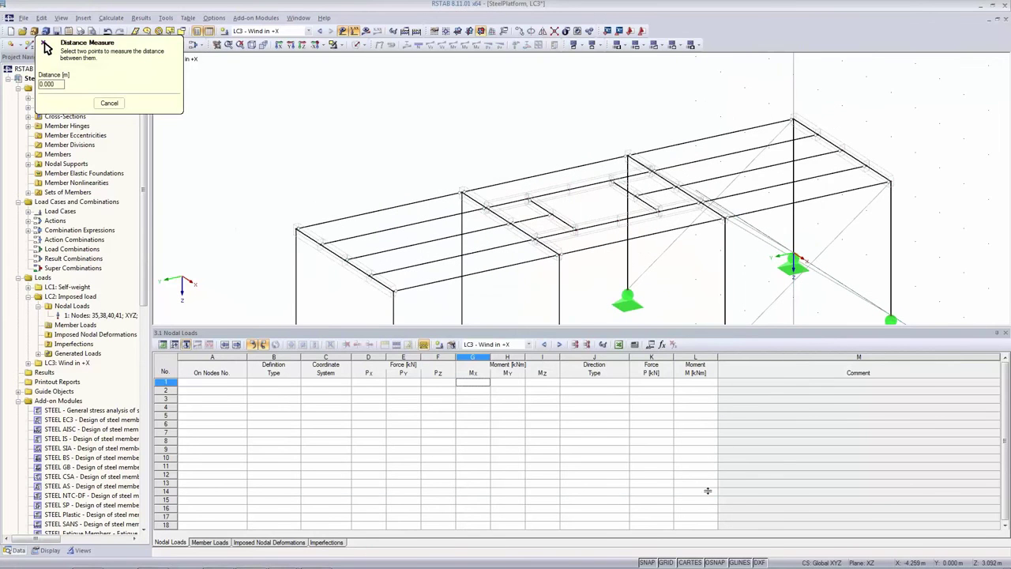
left_click_drag(708, 491, 708, 492)
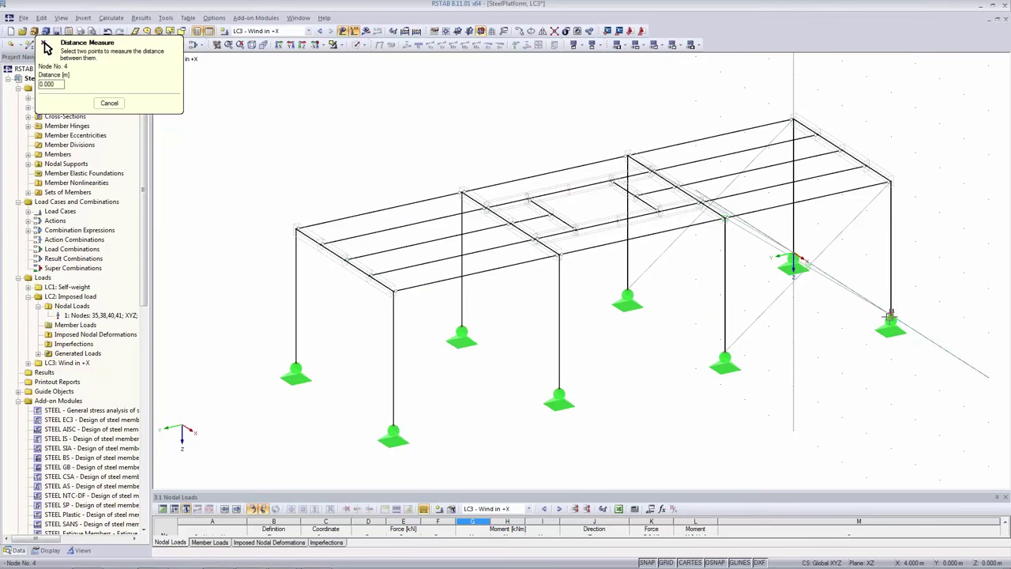
left_click(891, 180)
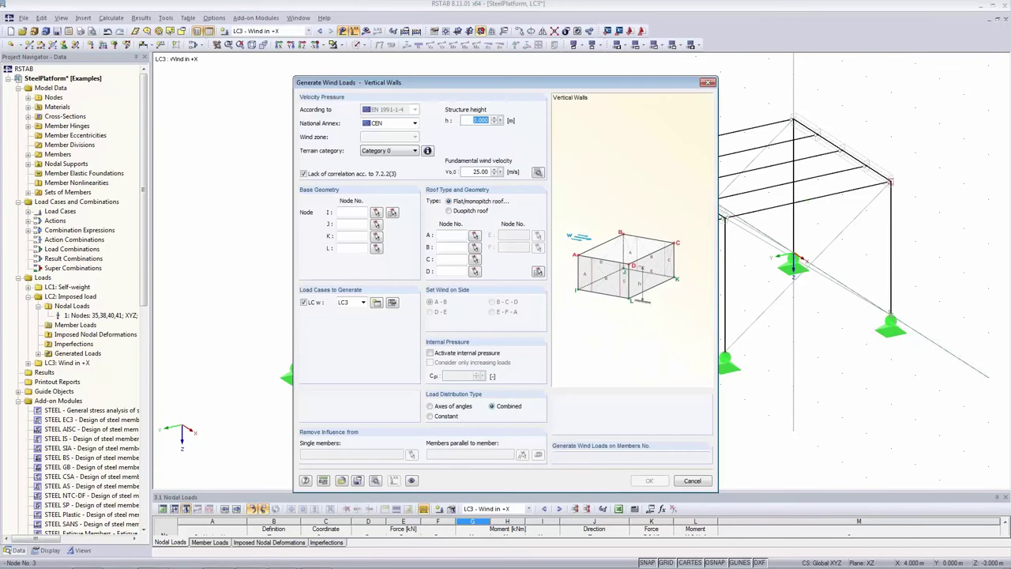
Set the terrain category for the wind load generation to Category II.
left_click(466, 119)
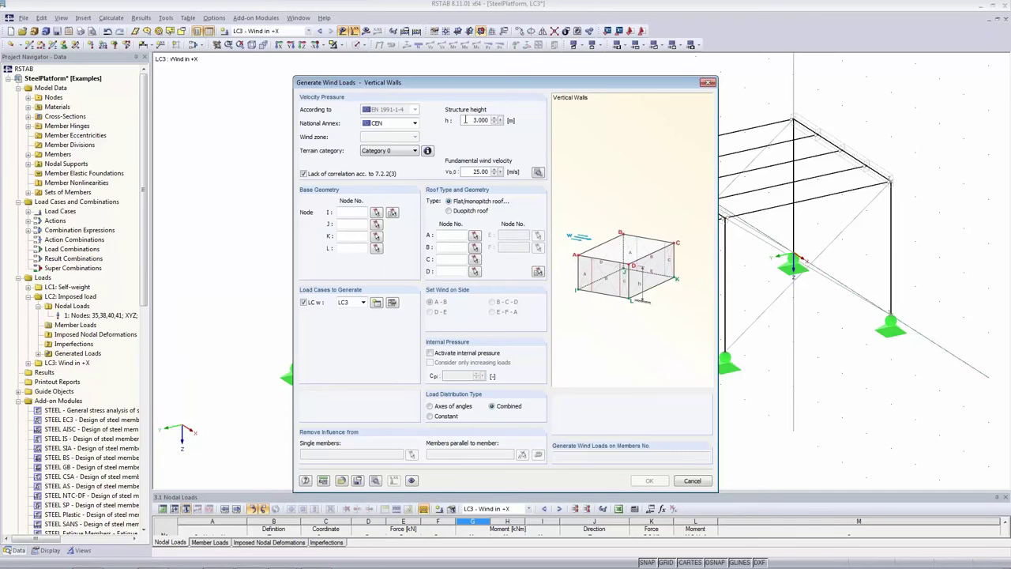
left_click(399, 150)
left_click(387, 173)
Define the wall base geometry by picking the four corner support nodes 27, 1, 4 and 30.
left_click(392, 211)
left_click(295, 365)
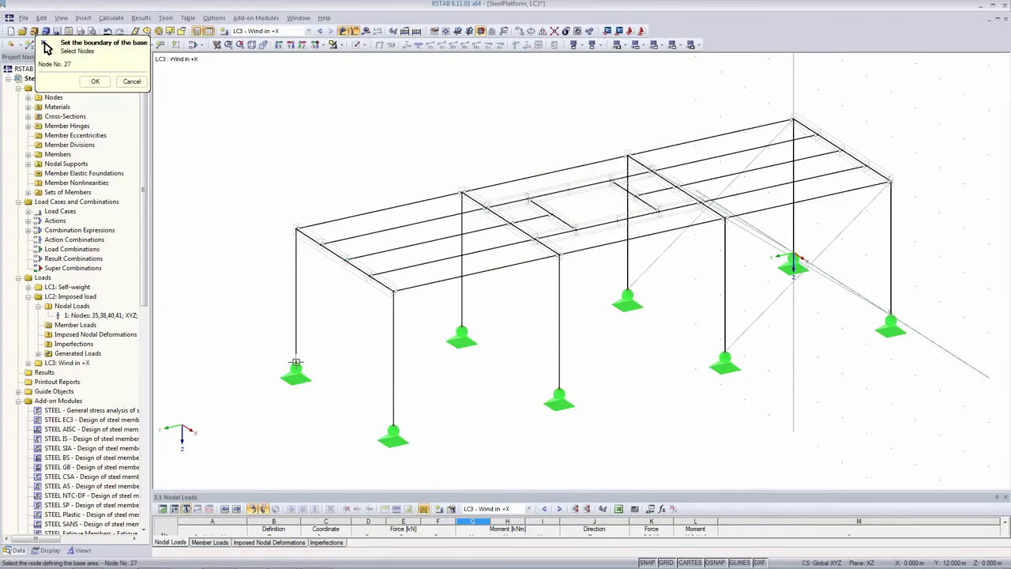
left_click(793, 259)
left_click(889, 316)
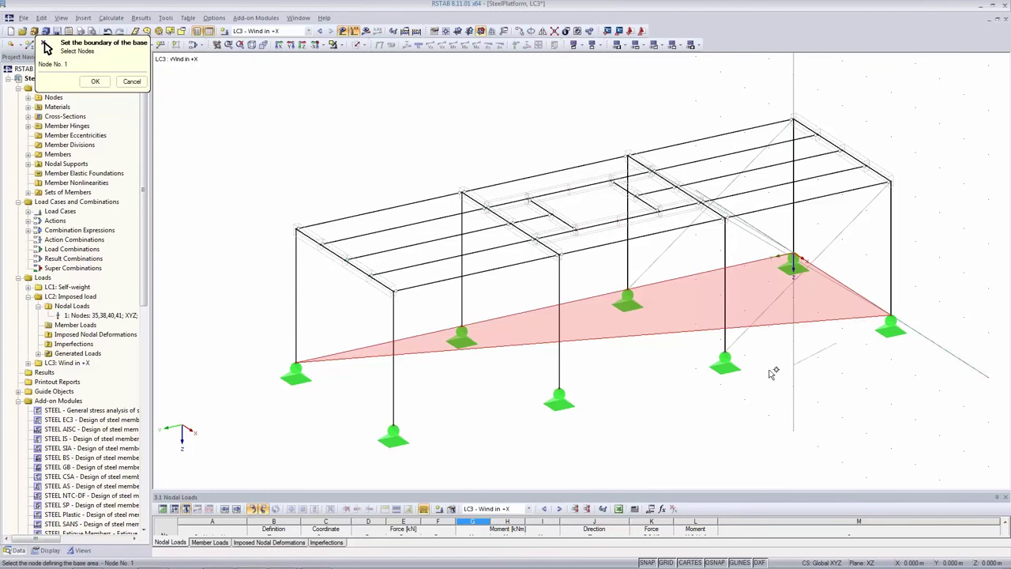
left_click(391, 424)
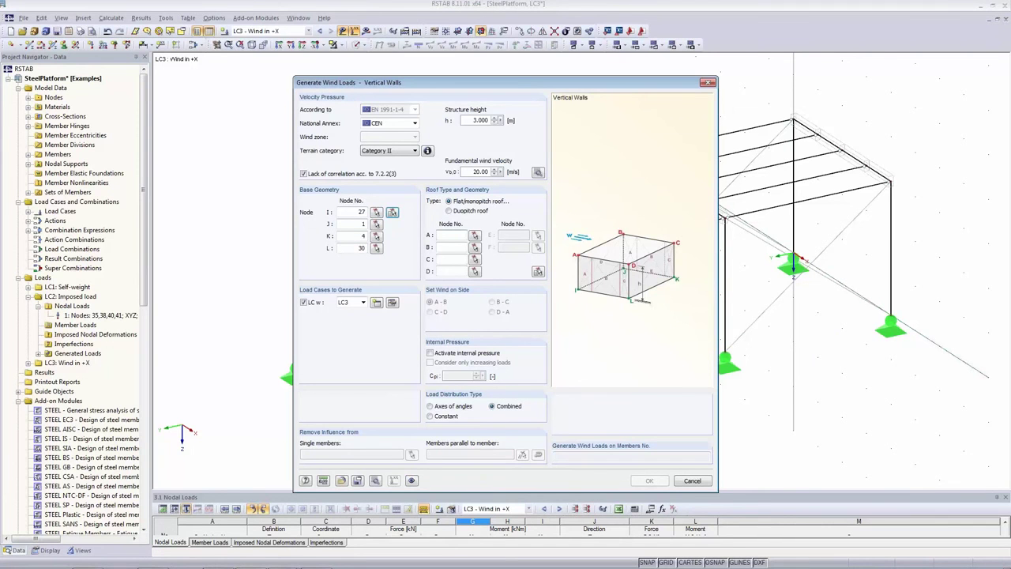
Define the flat roof geometry by picking the top corner nodes 28, 2, 3 and 29.
left_click(538, 272)
left_click(297, 227)
left_click(793, 121)
left_click(890, 183)
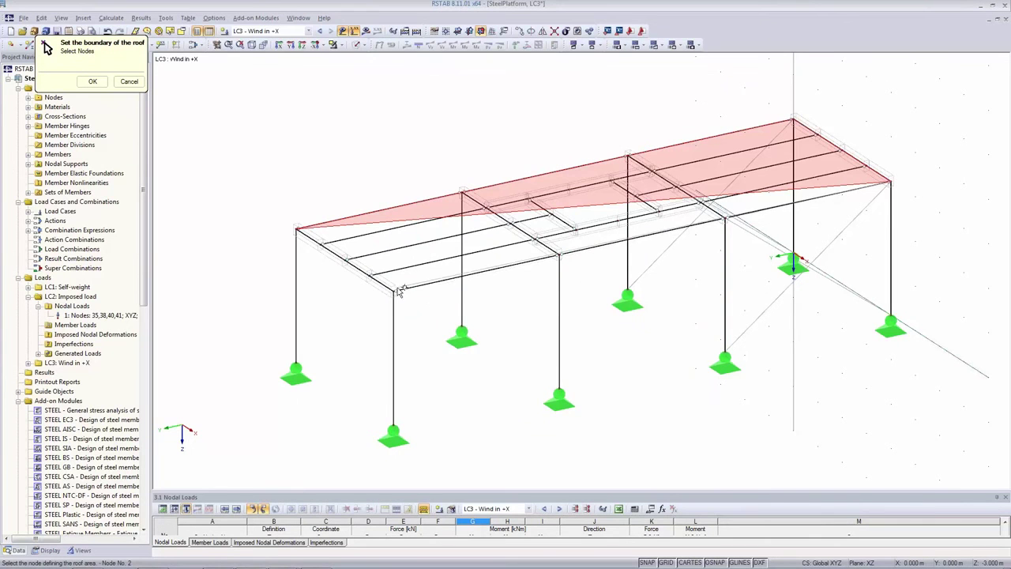
left_click(396, 288)
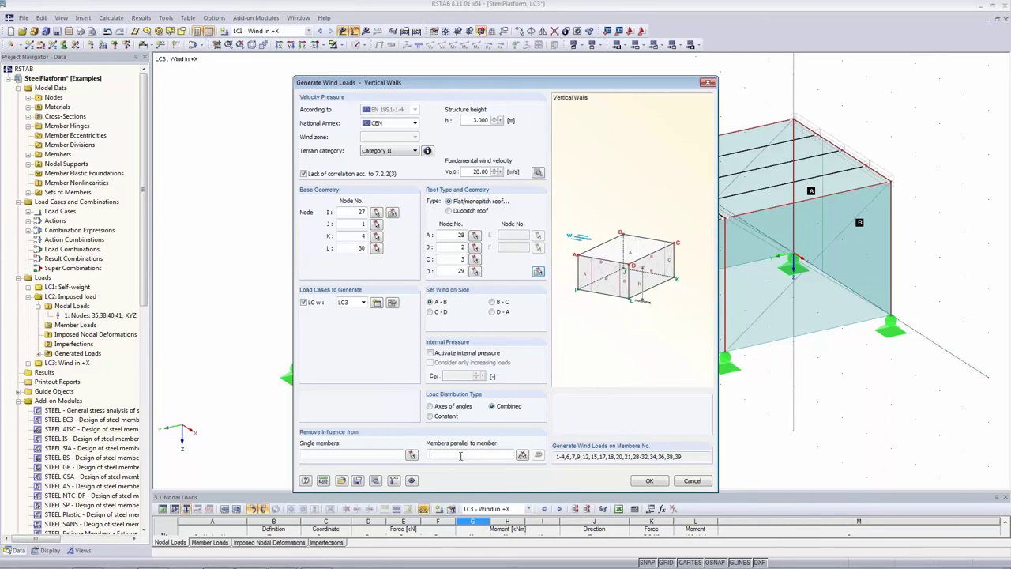
Remove the influence of all members parallel to members 32 and 36 so only the columns receive wind load.
left_click(522, 456)
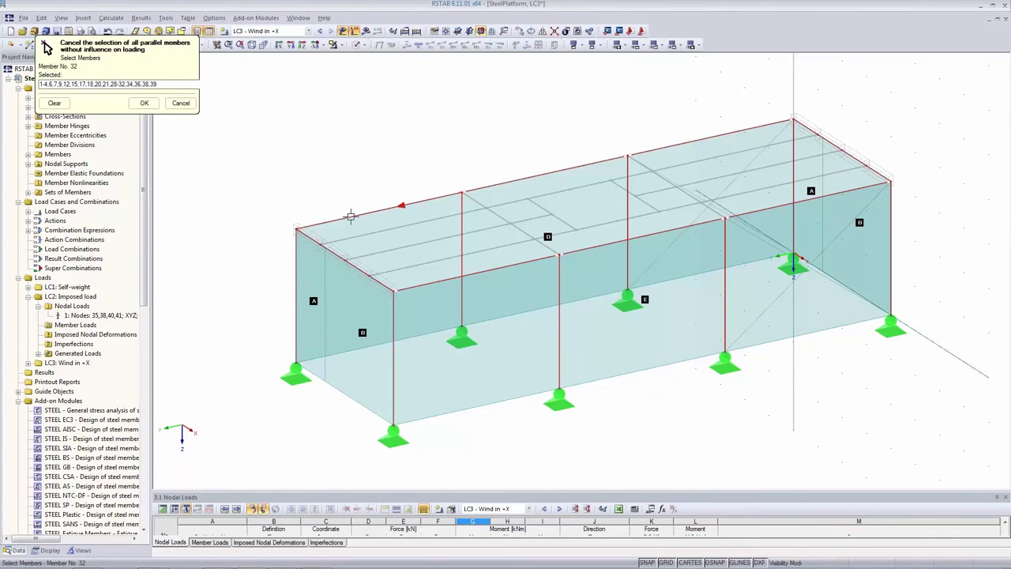
left_click(351, 216)
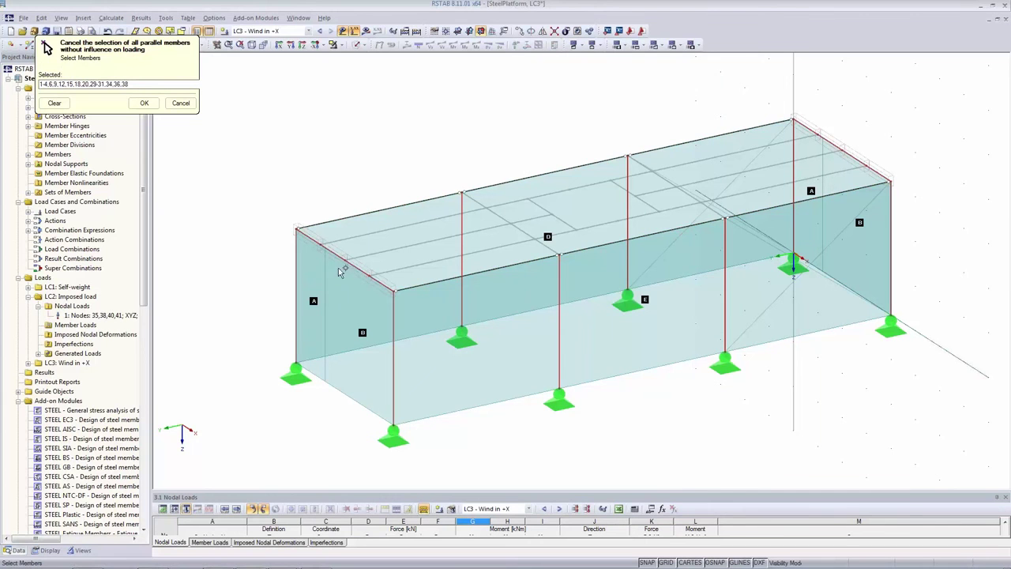
left_click(351, 263)
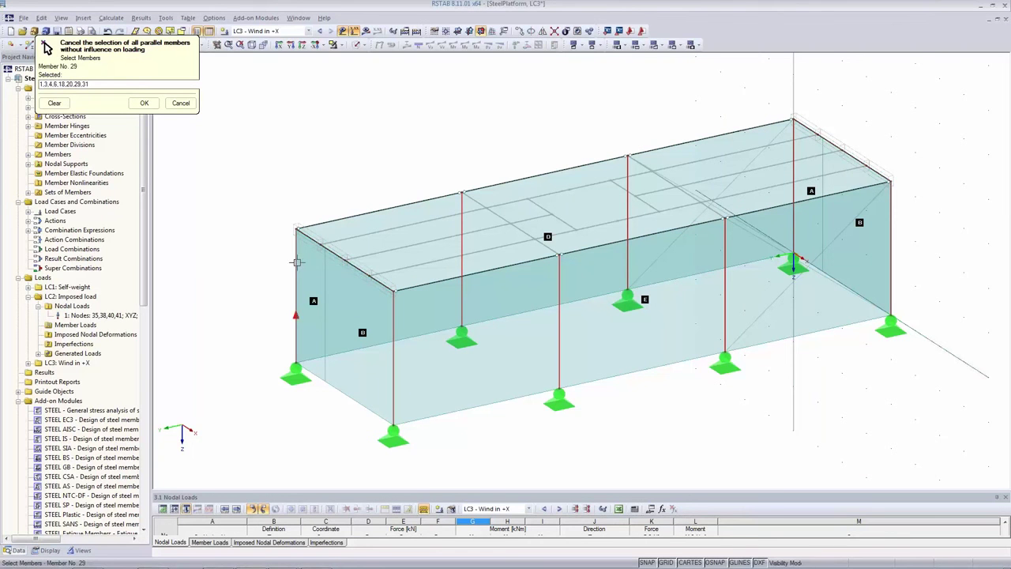
left_click(145, 104)
left_click(146, 104)
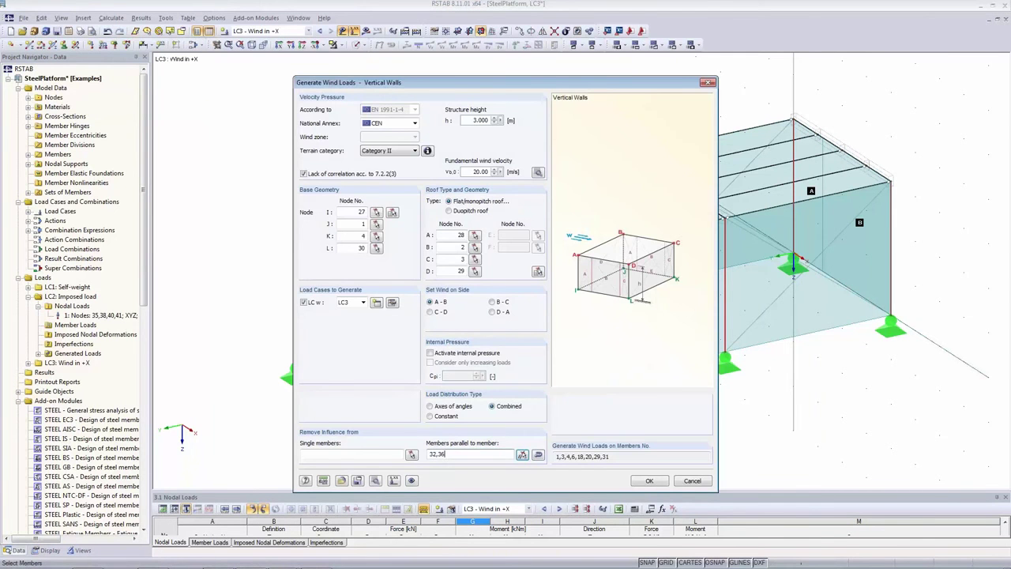
Set the fundamental wind velocity to 25 m/s and generate the vertical wall wind loads in LC3.
double_click(608, 456)
left_click(633, 455)
double_click(476, 172)
type("25.00")
left_click(651, 481)
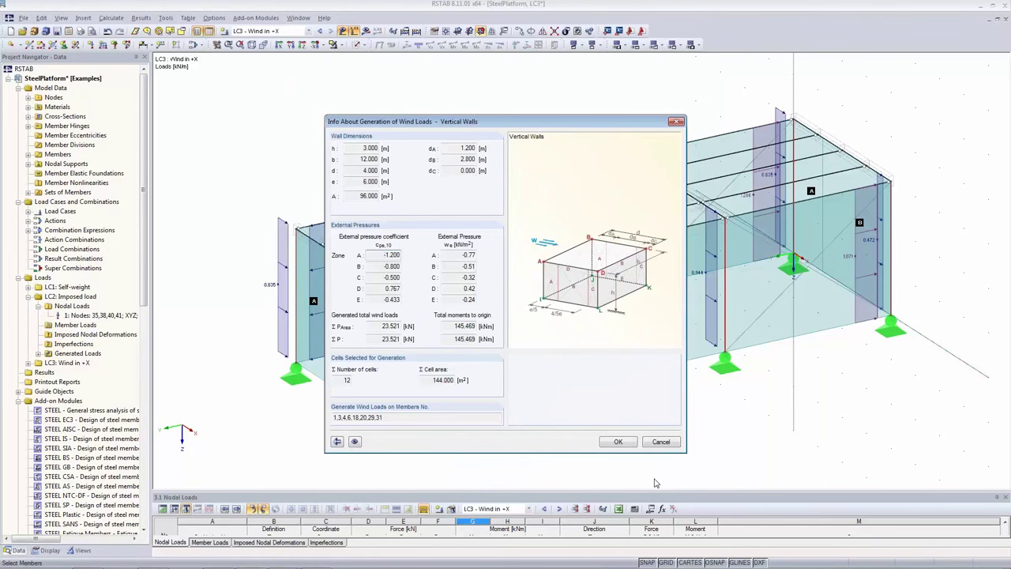
left_click(618, 441)
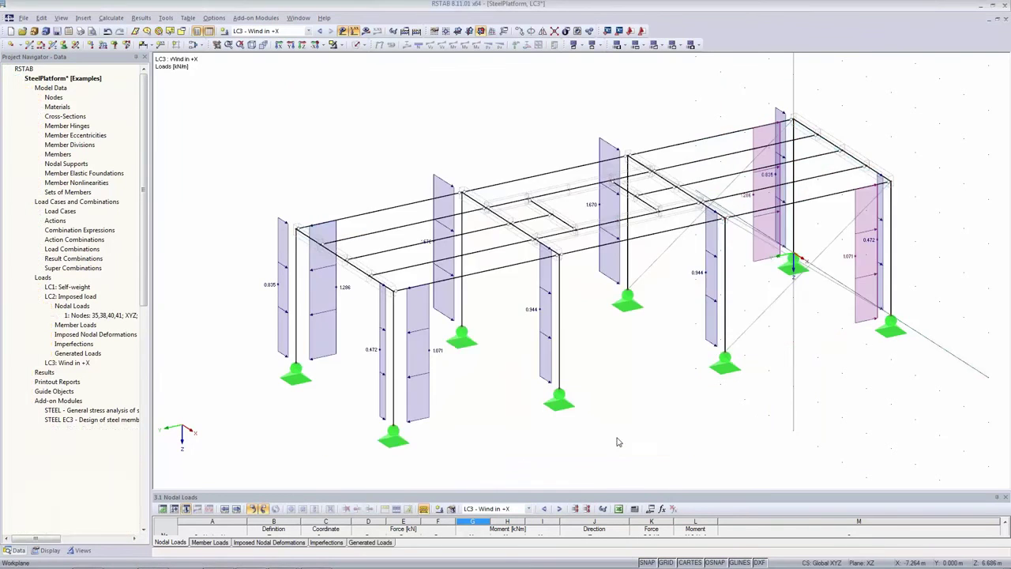
Display the generated wind loads as area loads on the walls, examine the zones, and restore the separate member load display.
right_click(413, 377)
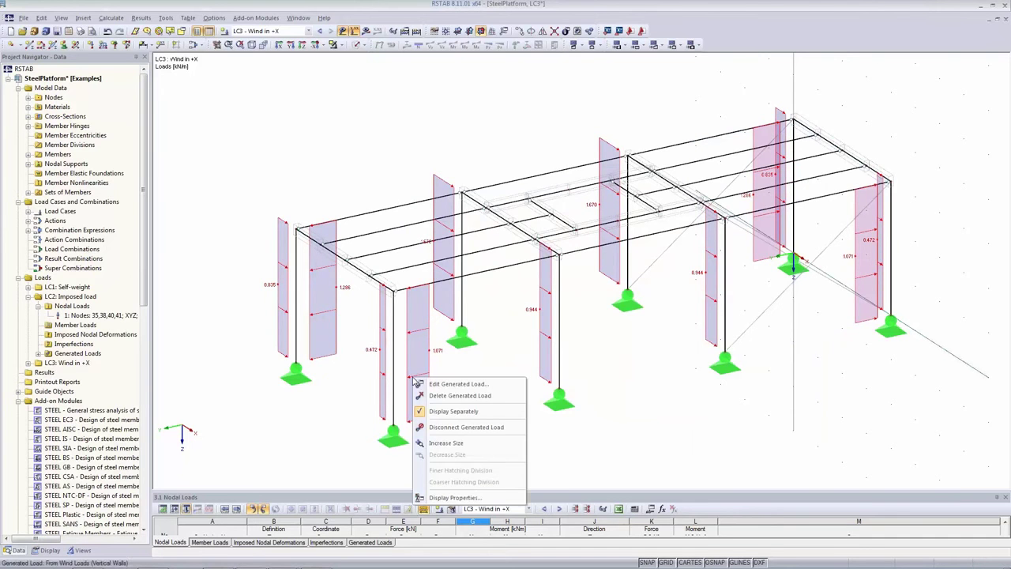
left_click(449, 415)
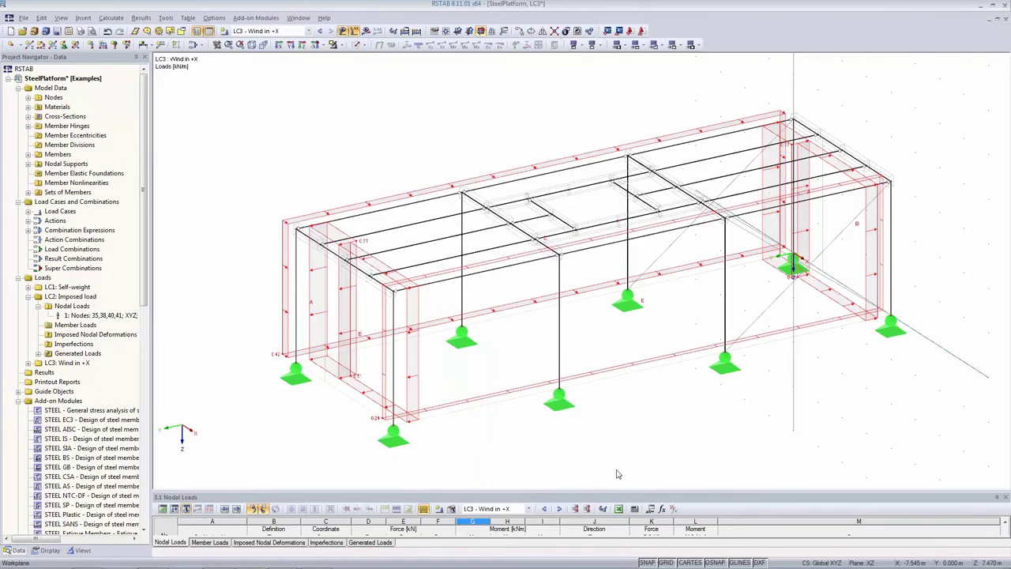
middle_click_drag(493, 460, 542, 394, "ctrl")
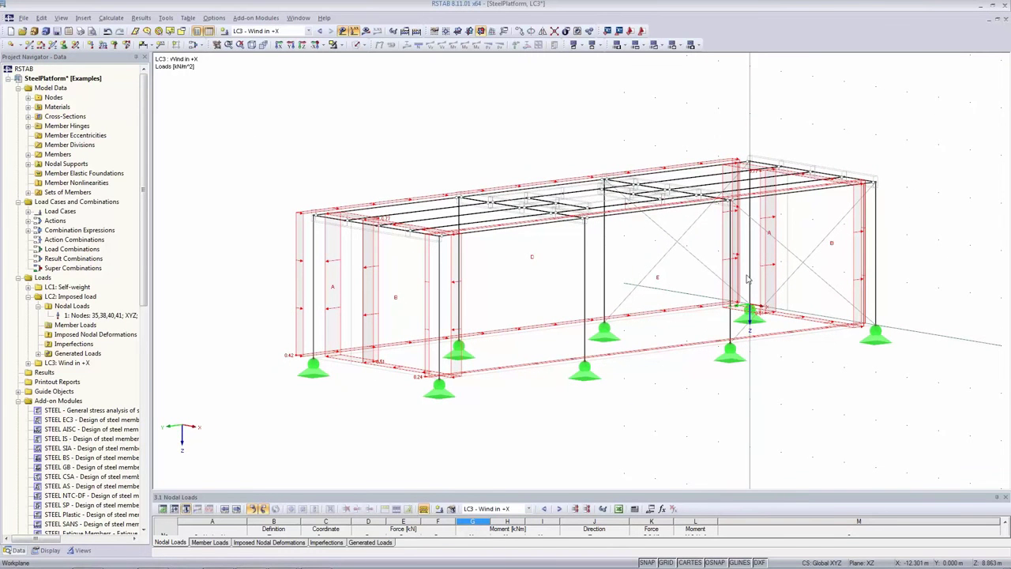
right_click(334, 275)
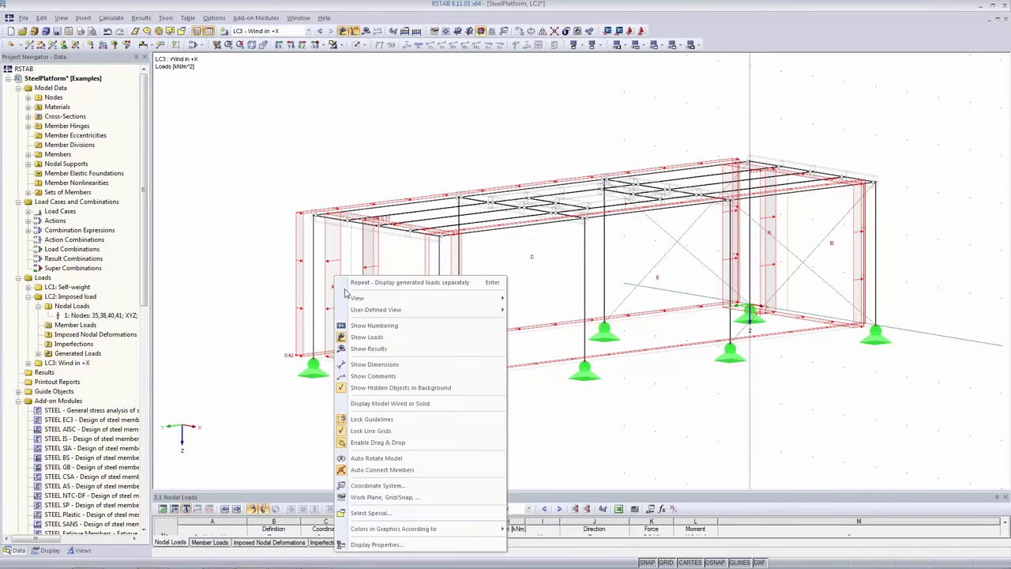
left_click(298, 250)
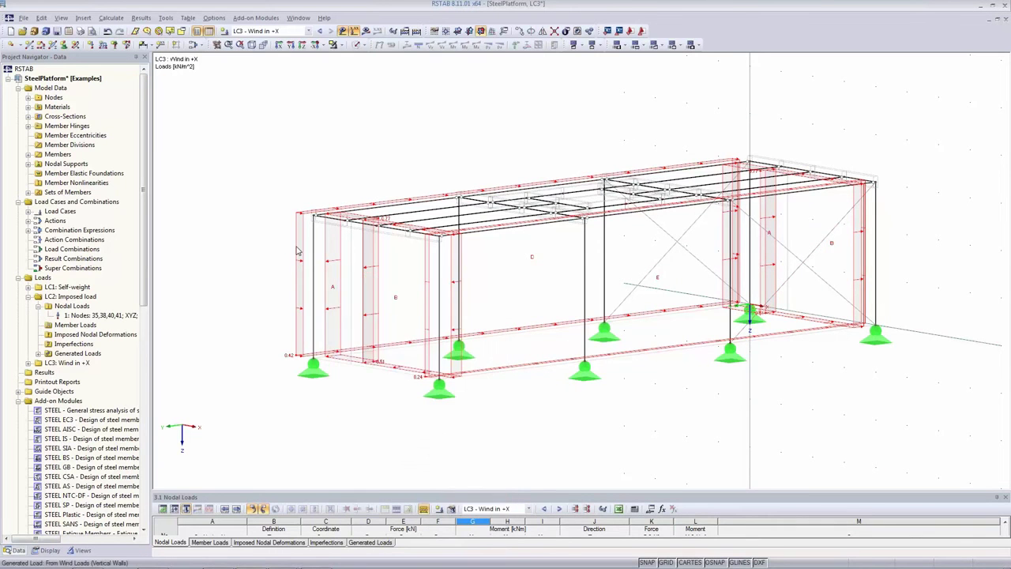
right_click(298, 250)
left_click(331, 281)
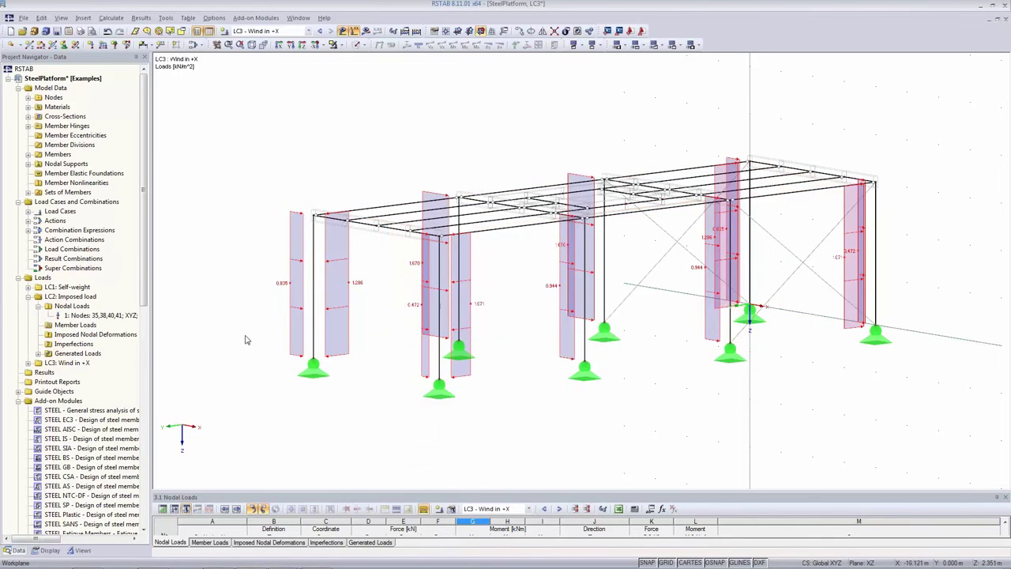
Reopen the generated wind load to check the wind side A-B setting, and accept it with its generation info.
mouse_move(419, 445)
middle_mouse_down("ctrl")
mouse_move(580, 476)
mouse_move(735, 475)
mouse_move(367, 480)
mouse_move(407, 492)
mouse_move(432, 439)
middle_mouse_up("ctrl")
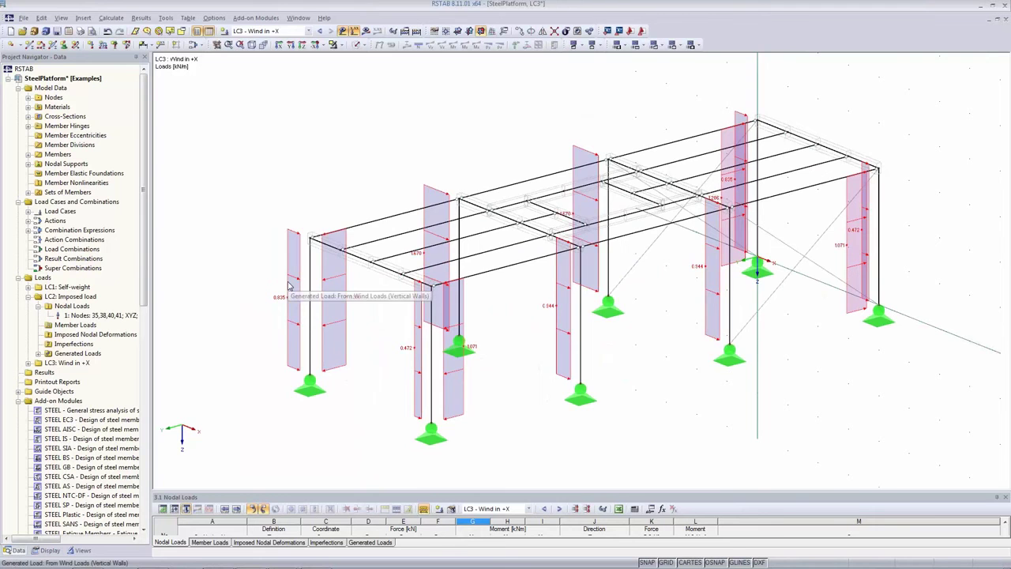
double_click(289, 286)
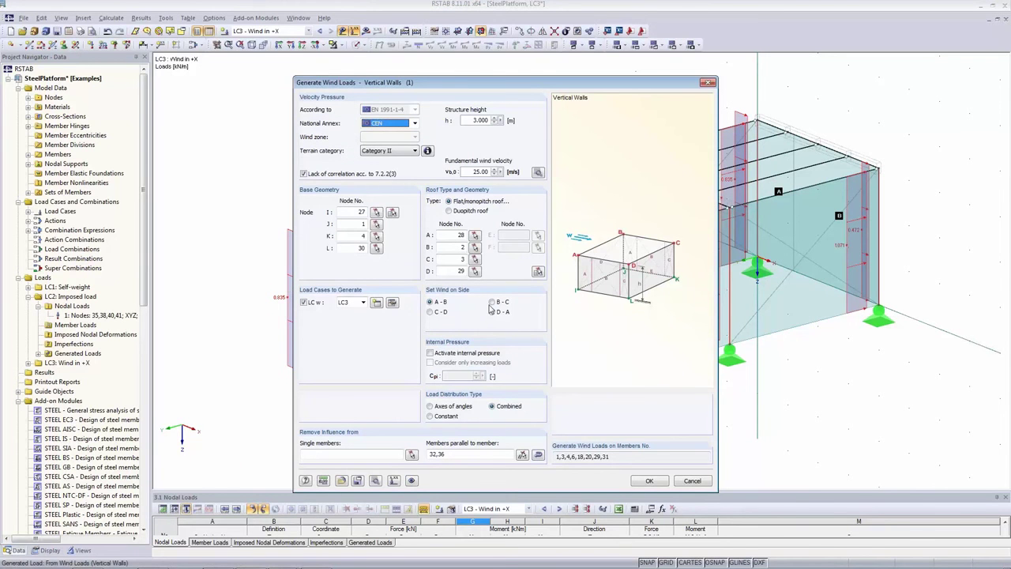
left_click(443, 303)
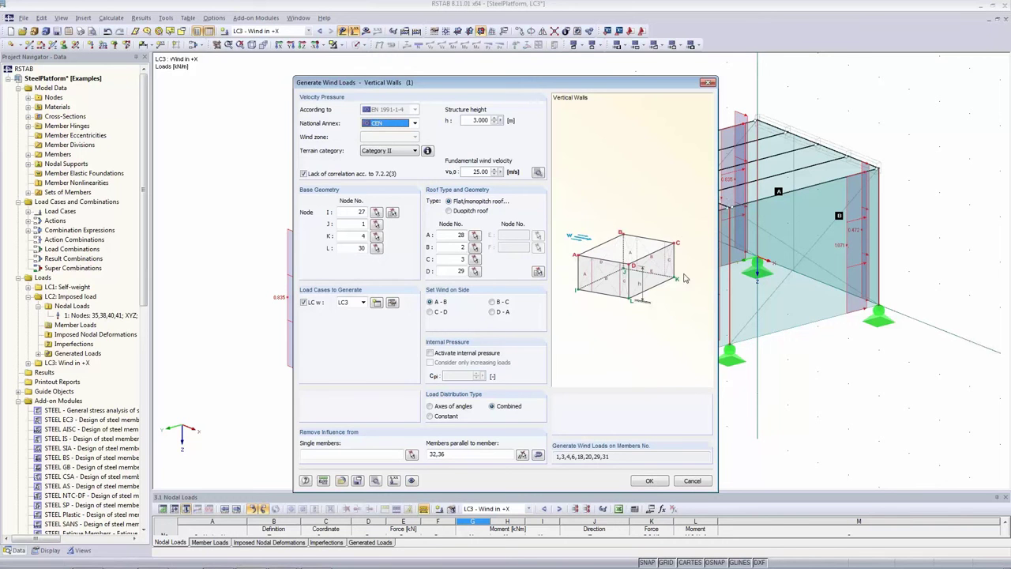
left_click(651, 480)
left_click(615, 442)
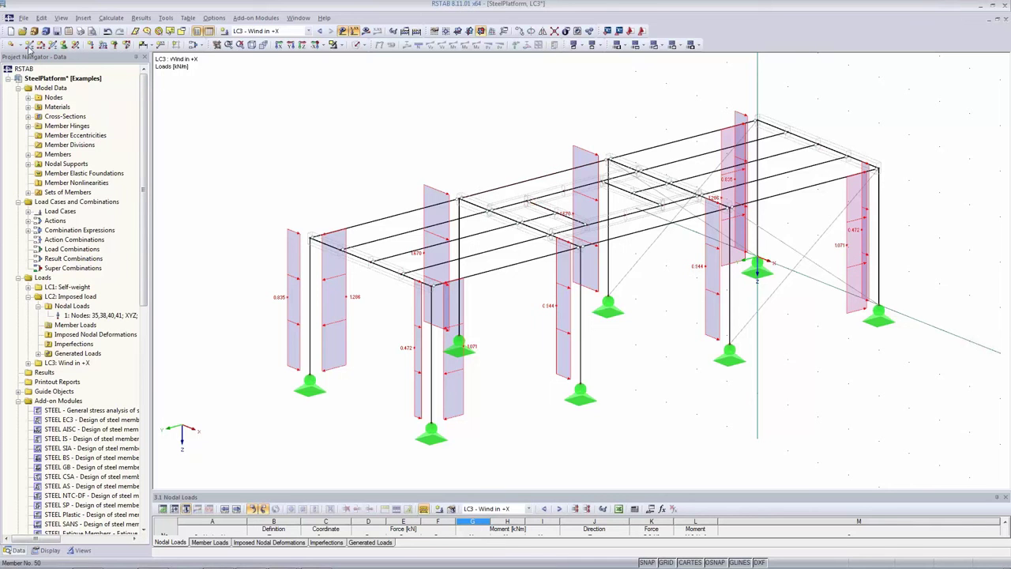
Define a new nodal load for LC3 with PX 1.3 kN and PZ 0 kN.
left_click(90, 46)
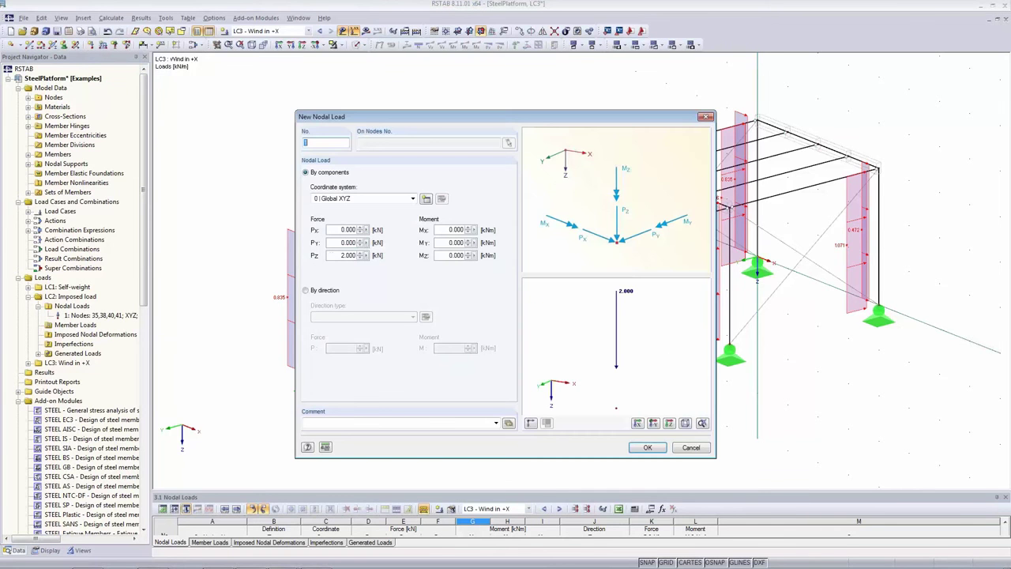
double_click(348, 255)
type("0")
double_click(347, 230)
type("1.3")
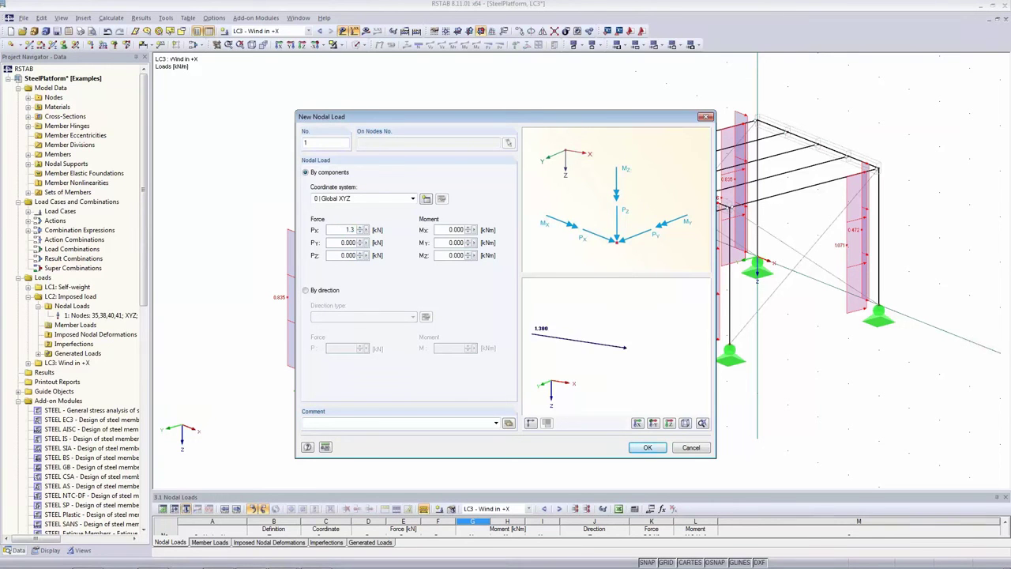
key("Tab")
left_click(338, 229)
left_click_drag(501, 118, 358, 57)
left_click(503, 386)
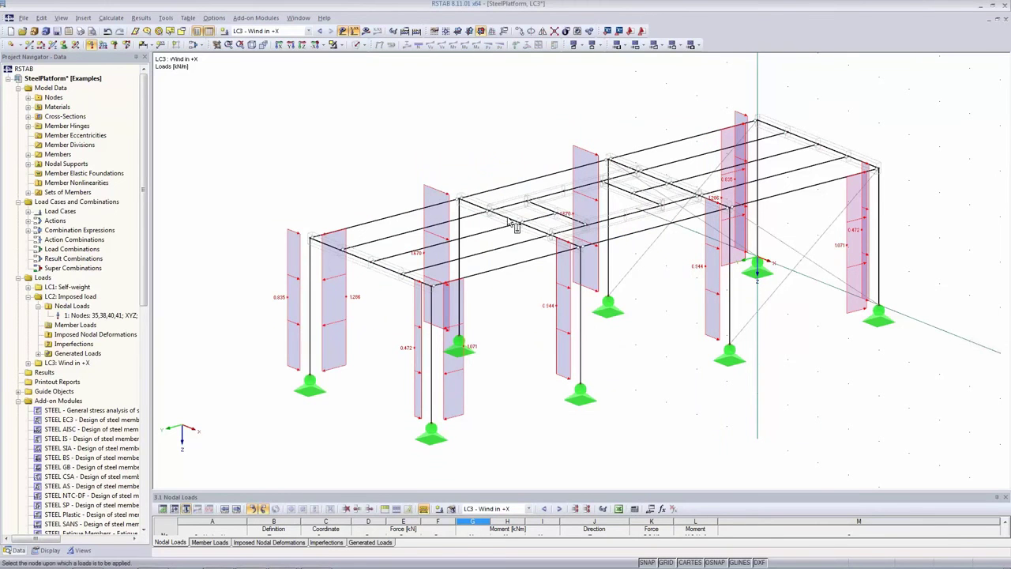
Apply the nodal load to the four nodes above the two short beams in the middle bay.
left_click(561, 189)
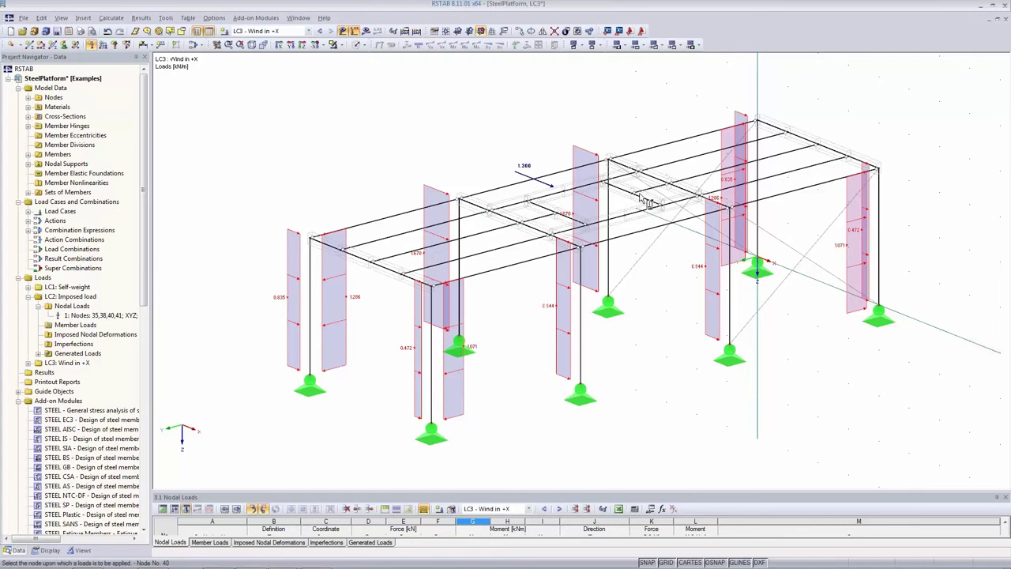
left_click(633, 194)
left_click(575, 216)
left_click(553, 211)
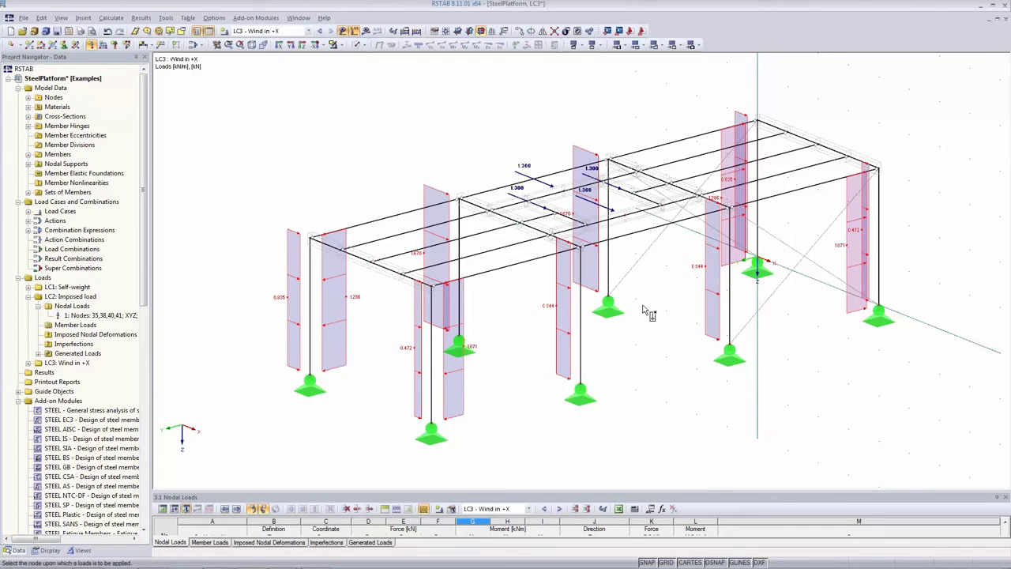
key("Escape")
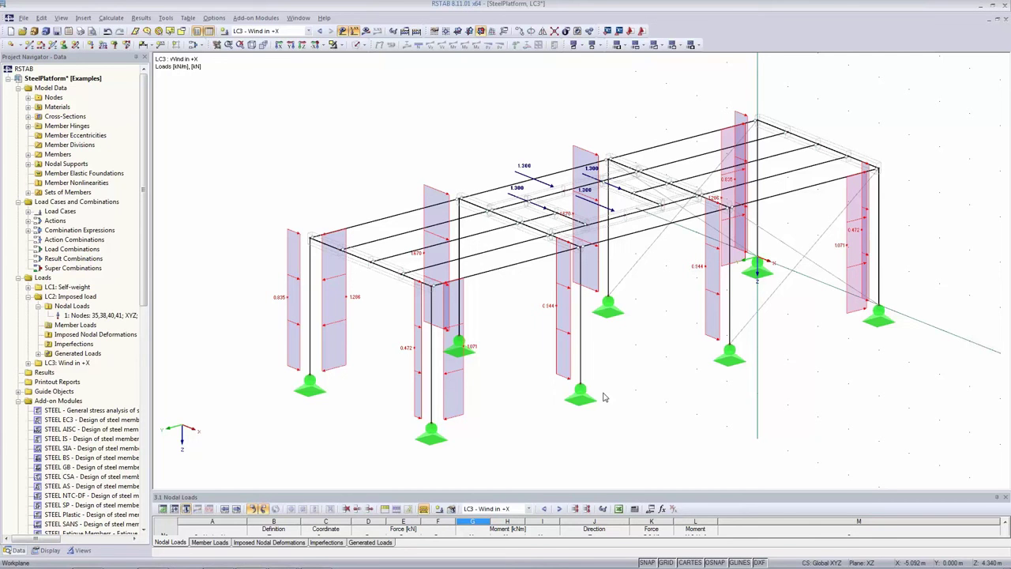
Set the vertical force PZ of the nodal load on node 40 to -4 kN.
double_click(547, 187)
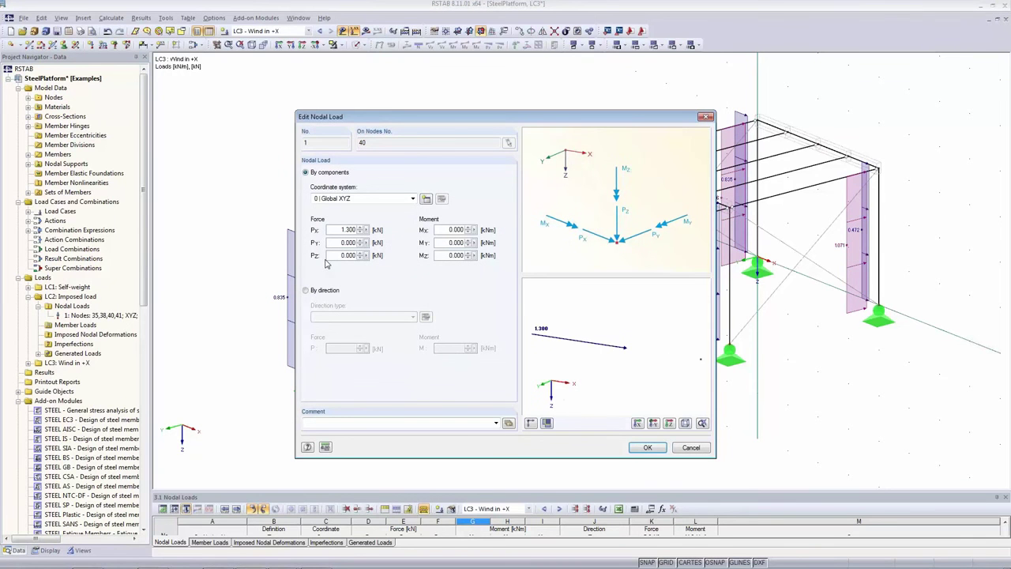
type("-4")
key("Tab")
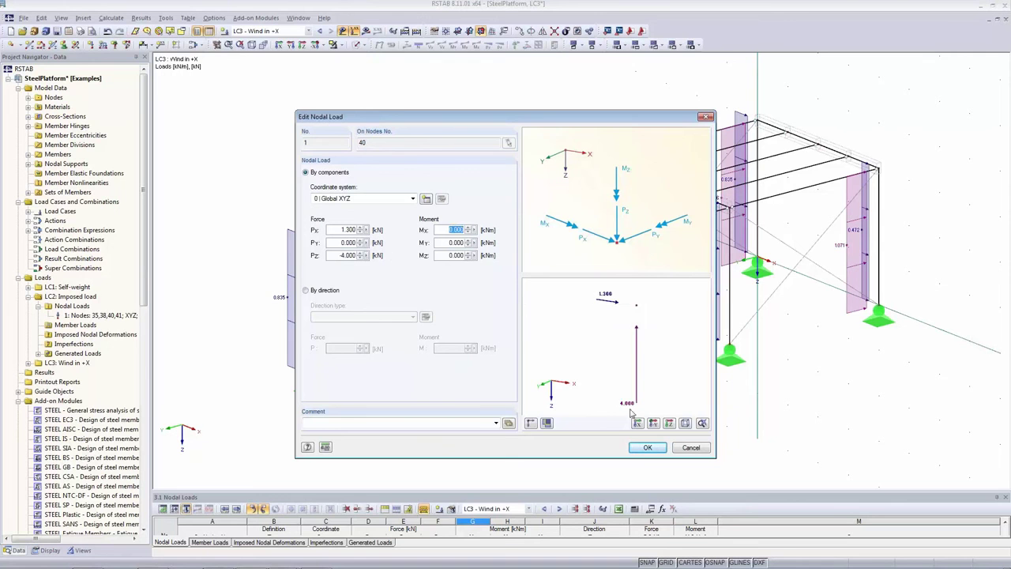
left_click(642, 450)
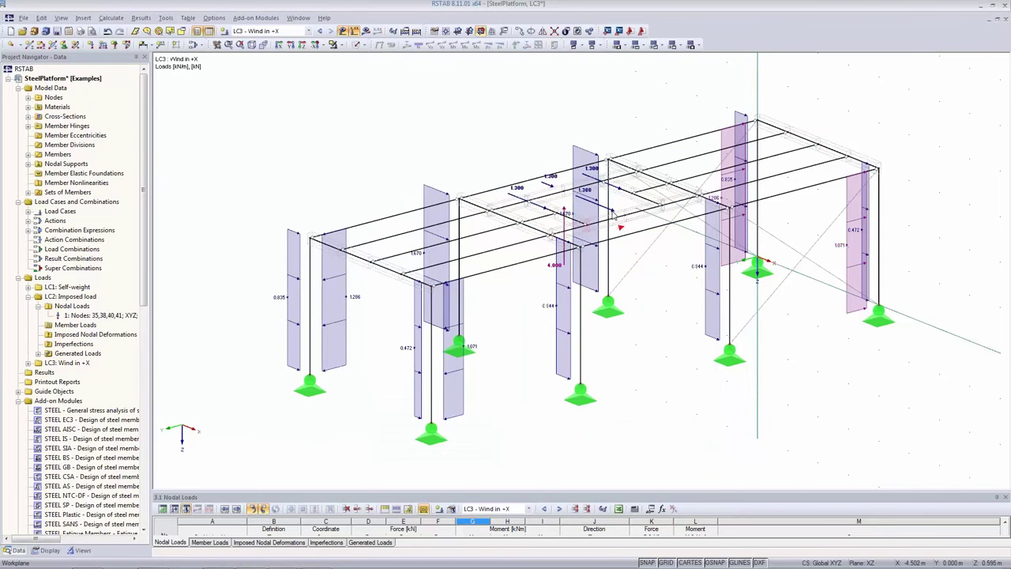
Set the vertical force PZ of the nodal load on node 41 to 4 kN.
double_click(614, 214)
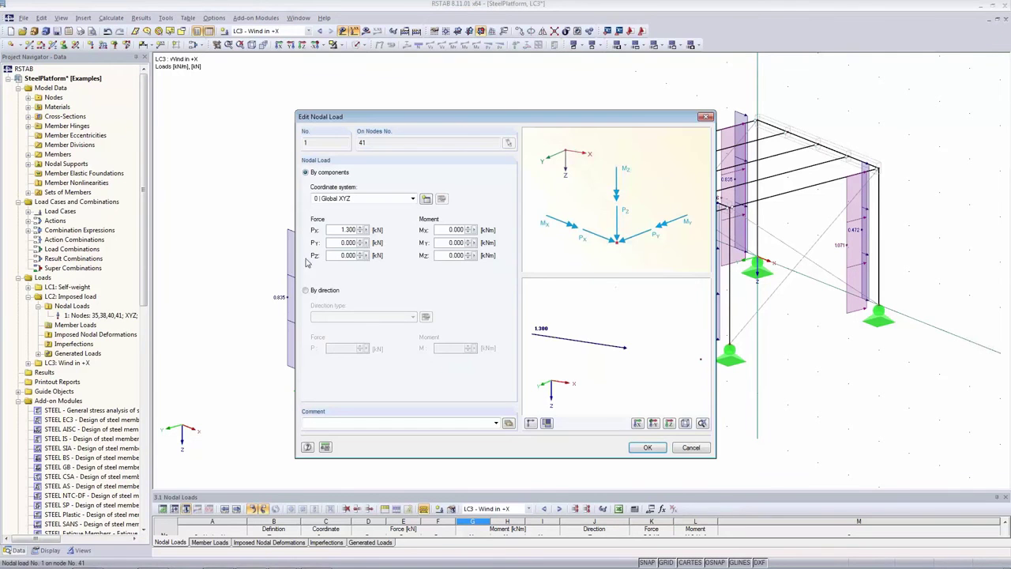
double_click(347, 255)
type("4")
key("Tab")
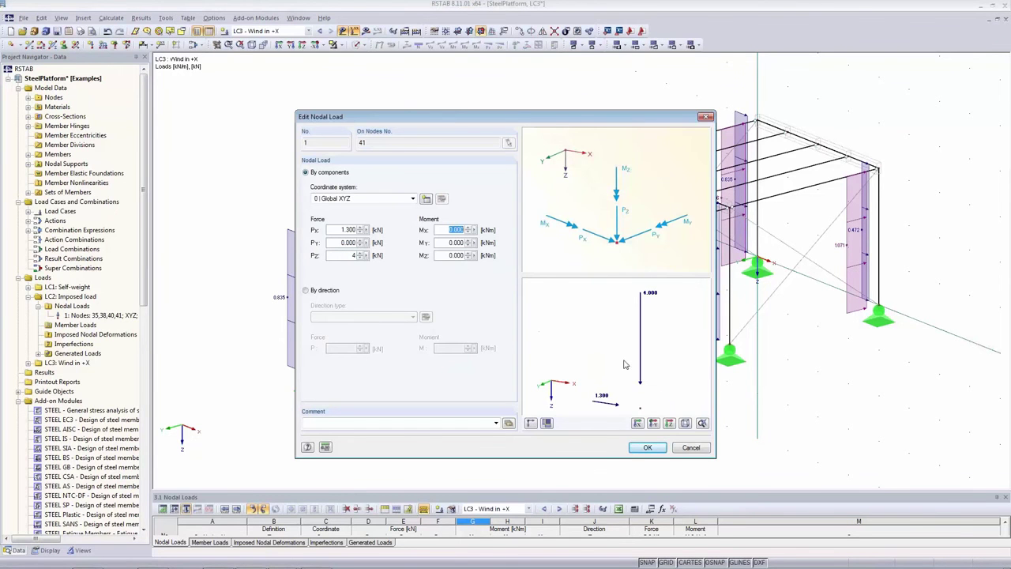
left_click(646, 447)
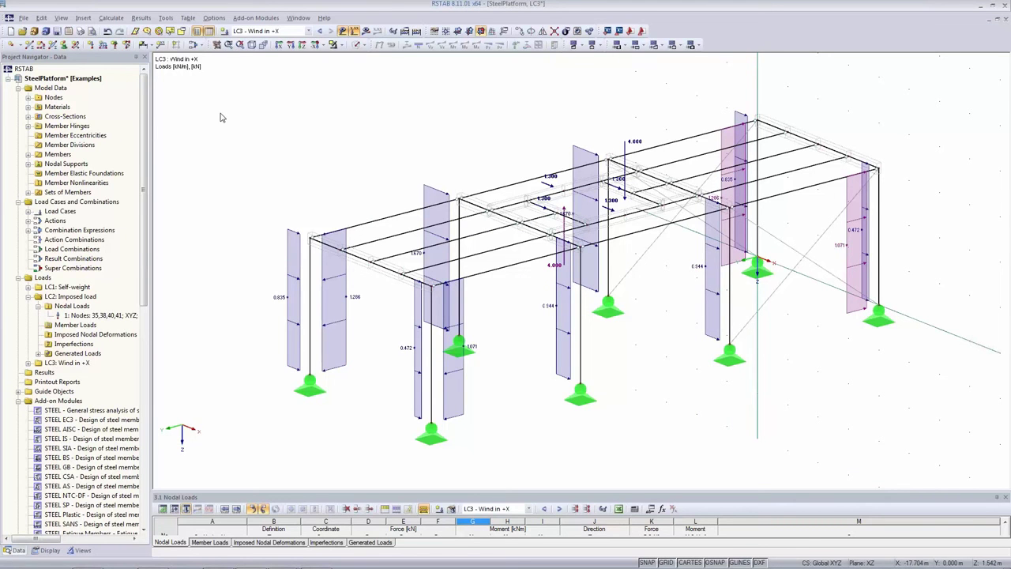
Copy load case LC3 to a new load case LC4 and set its description to Wind in +Y.
left_click(193, 44)
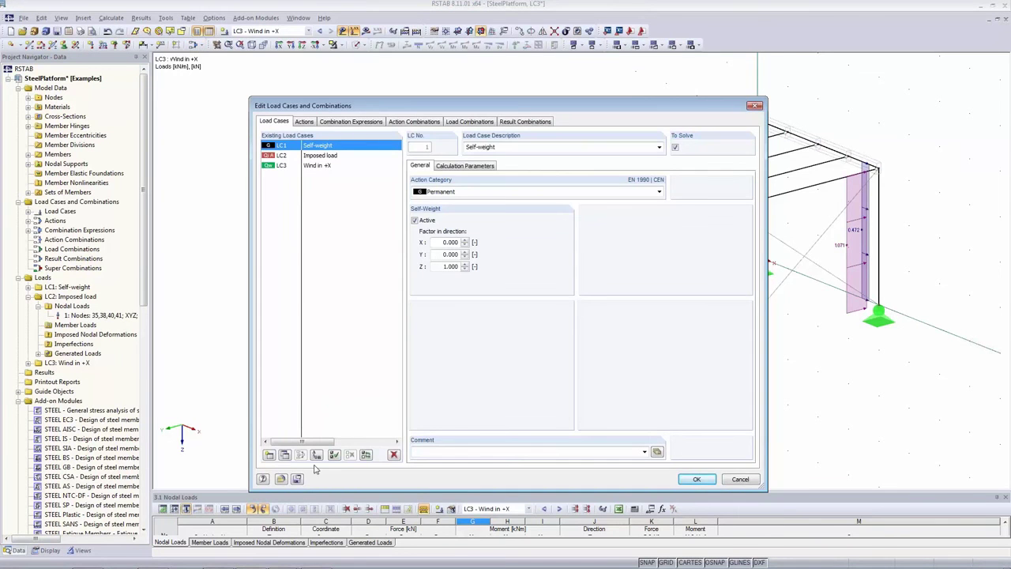
left_click(315, 166)
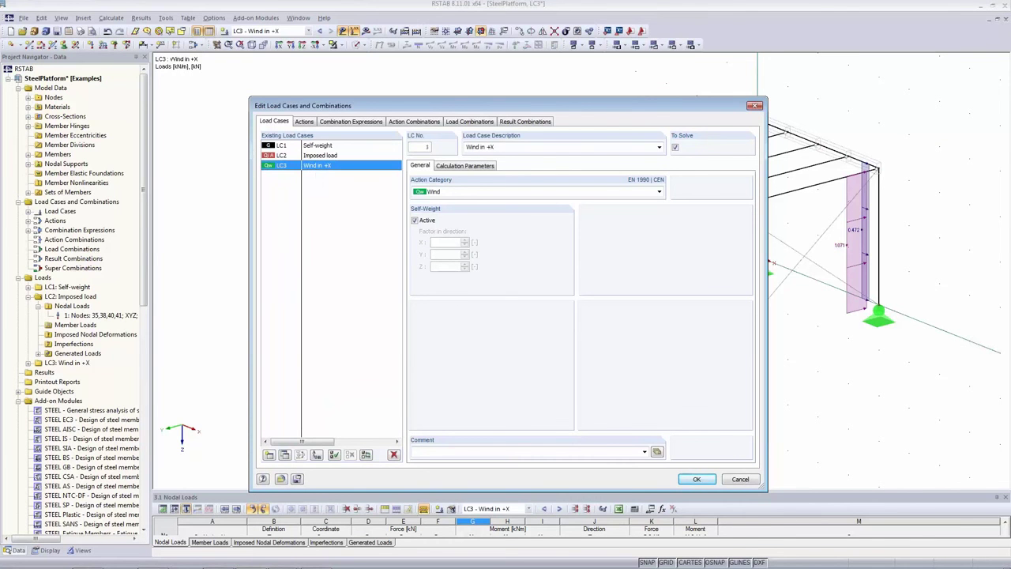
left_click(285, 456)
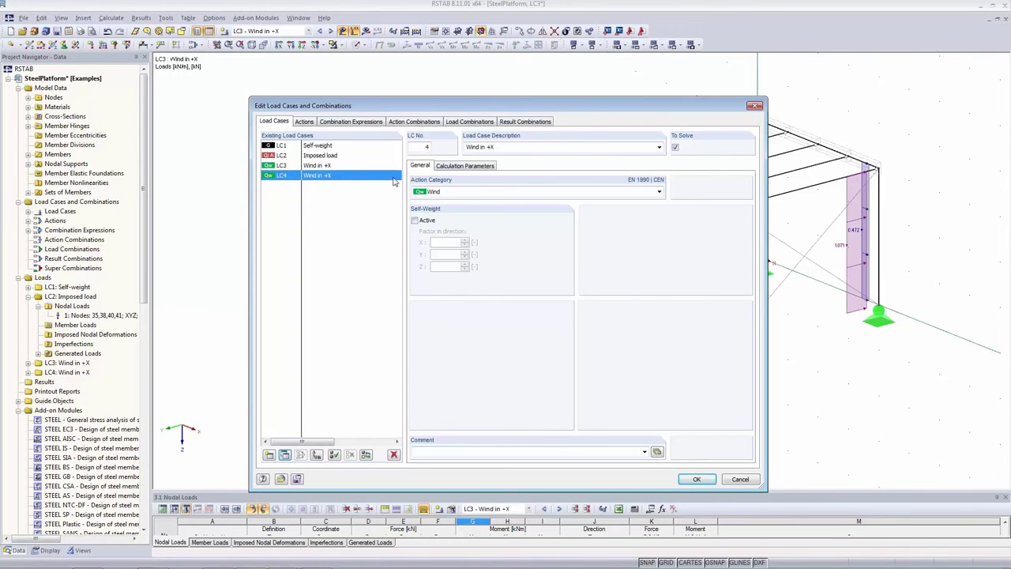
left_click(659, 149)
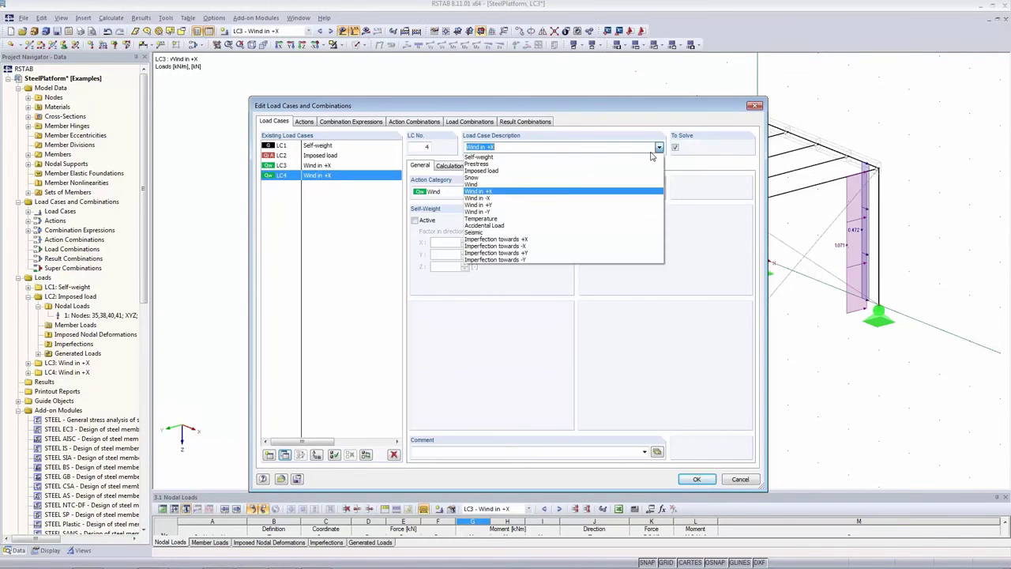
left_click(541, 205)
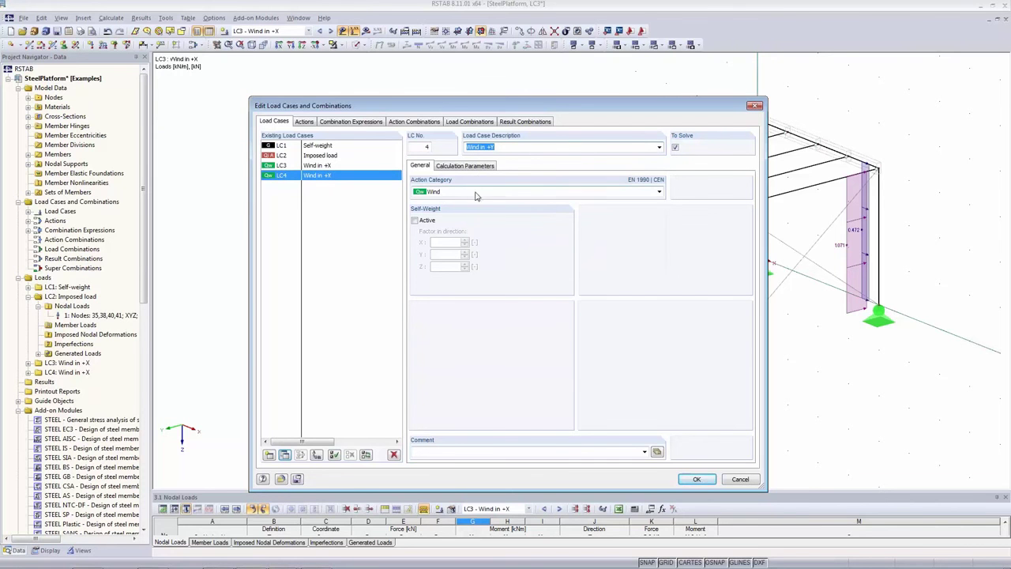
left_click(698, 480)
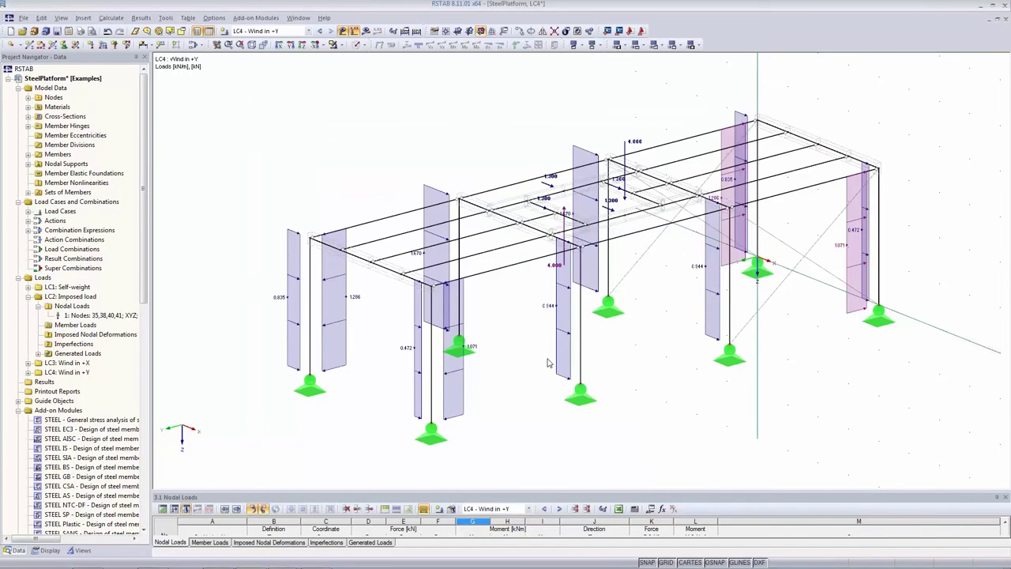
Change the generated vertical-wall wind loads in LC4 so the wind acts on side B - C.
double_click(291, 278)
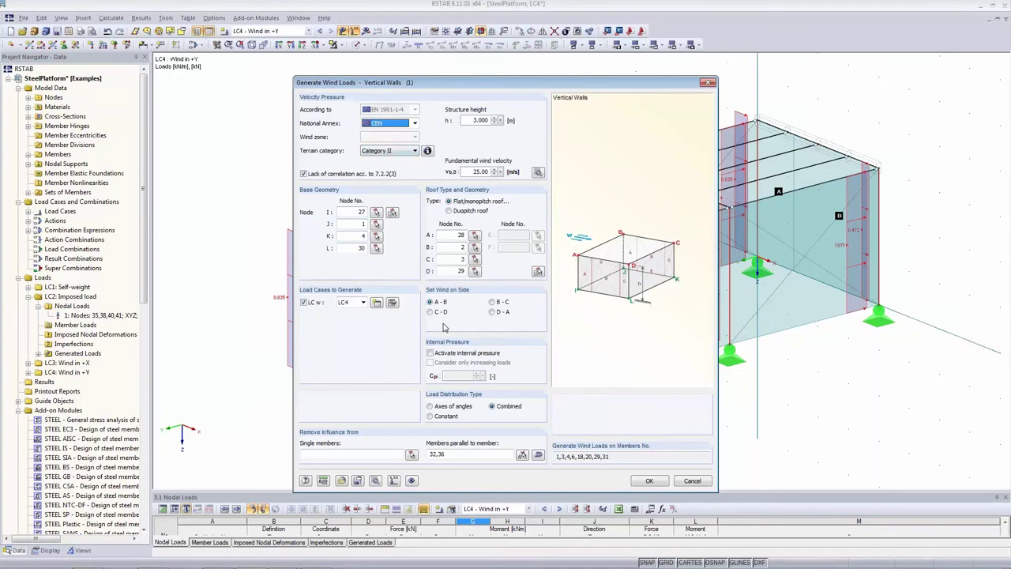
left_click(493, 305)
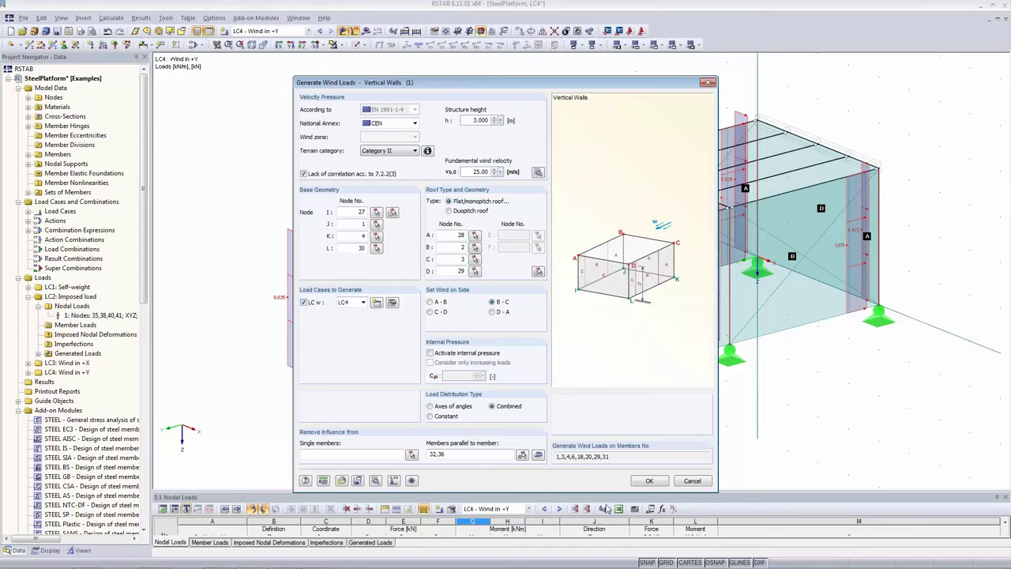
left_click(651, 481)
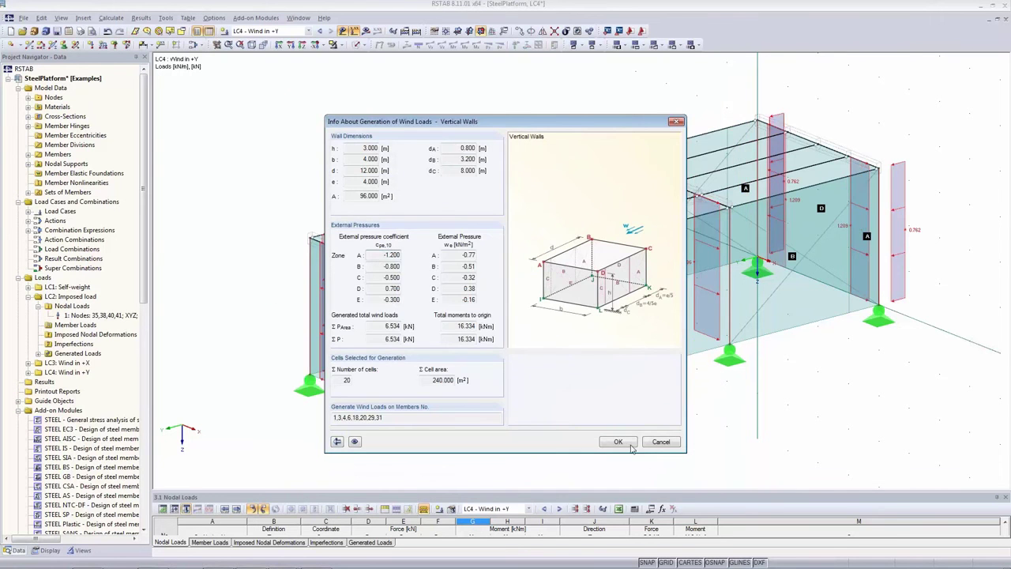
left_click(619, 442)
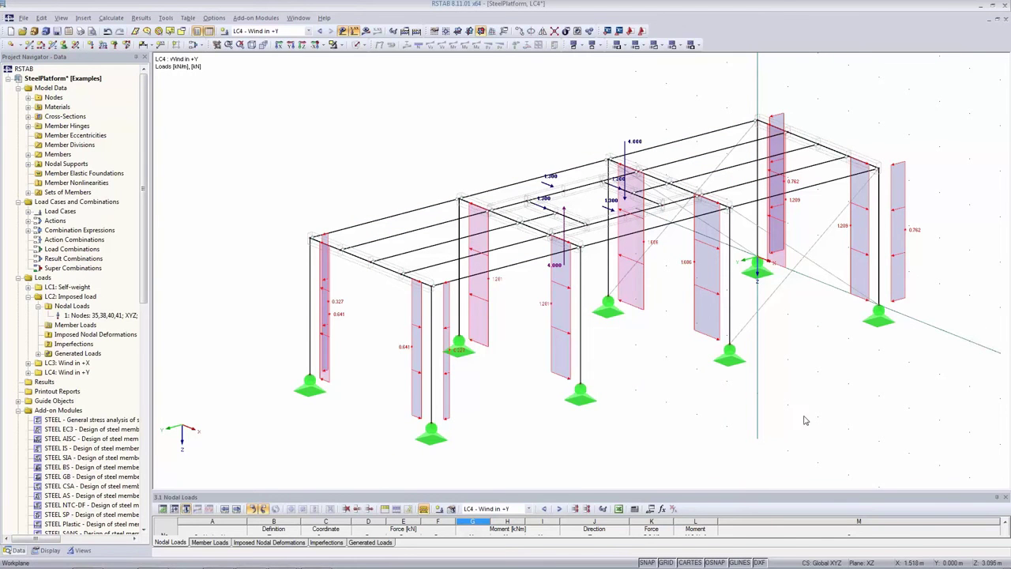
Enlarge the nodal loads table and examine which nodes and vertical forces the copied LC4 loads use.
middle_click_drag(822, 417, 709, 406, "ctrl")
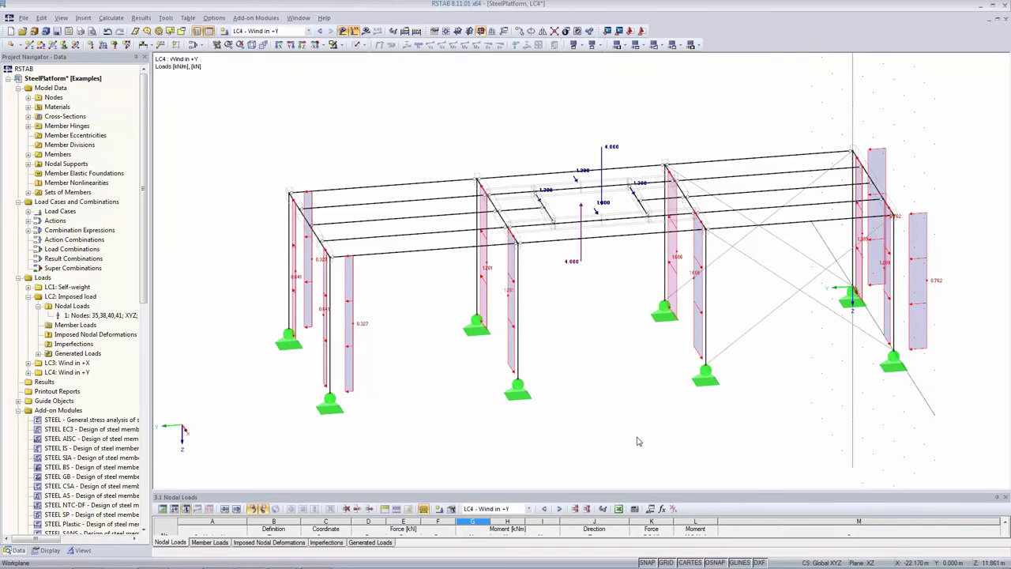
middle_click_drag(612, 424, 574, 315, "ctrl")
mouse_move(557, 213)
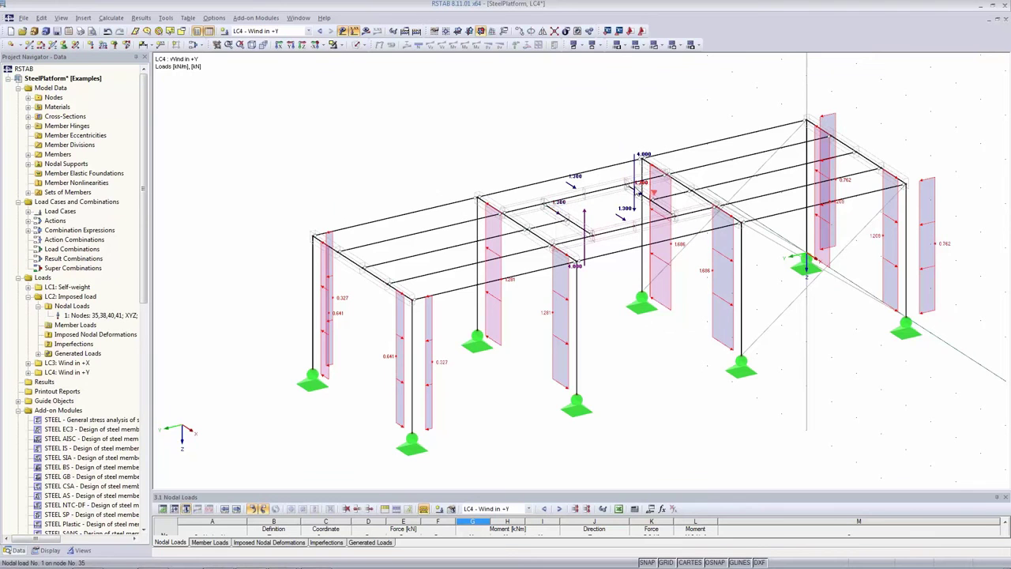
left_click_drag(327, 493, 340, 388)
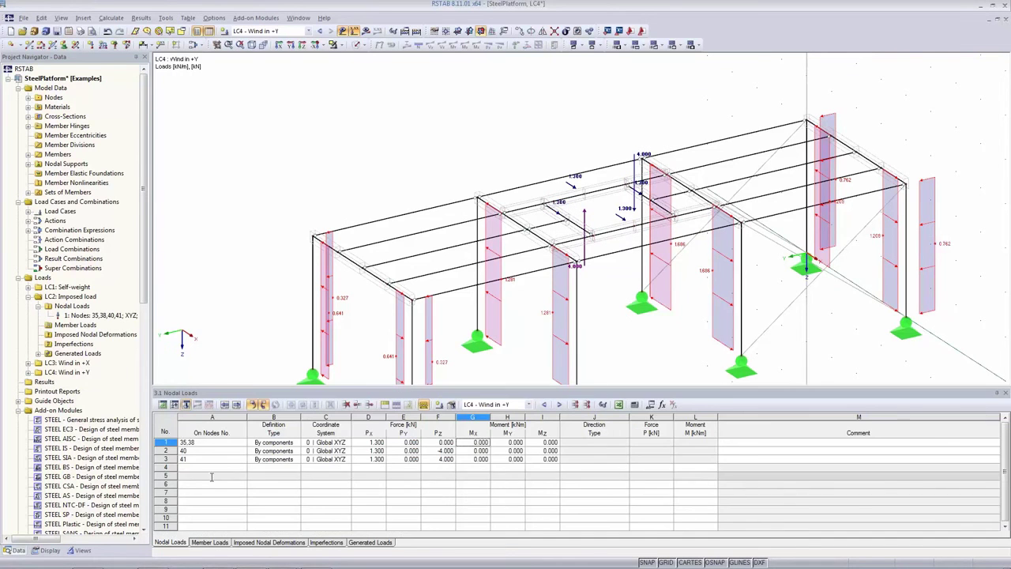
middle_click_drag(534, 365, 417, 318)
left_click(209, 442)
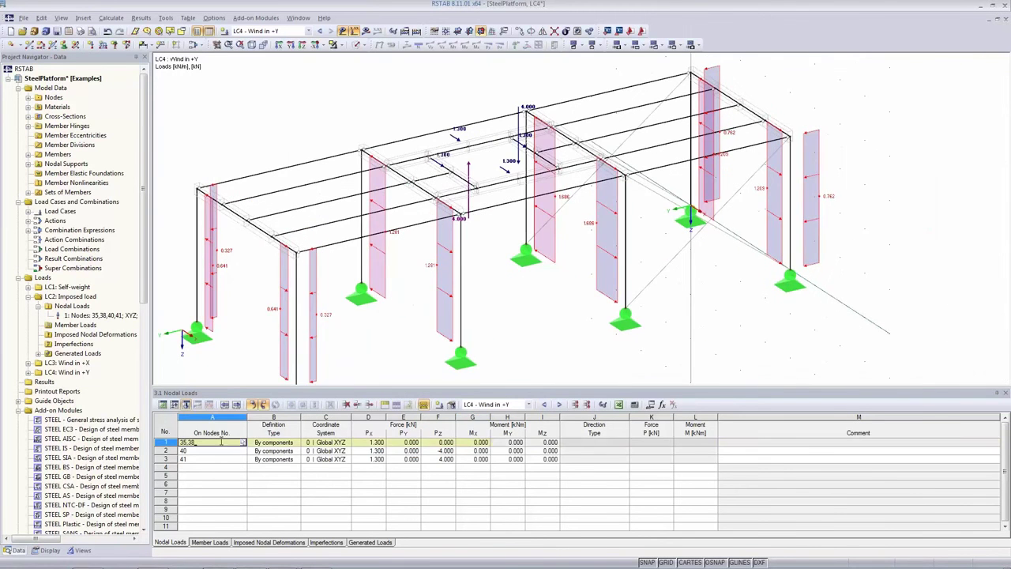
left_click(209, 453)
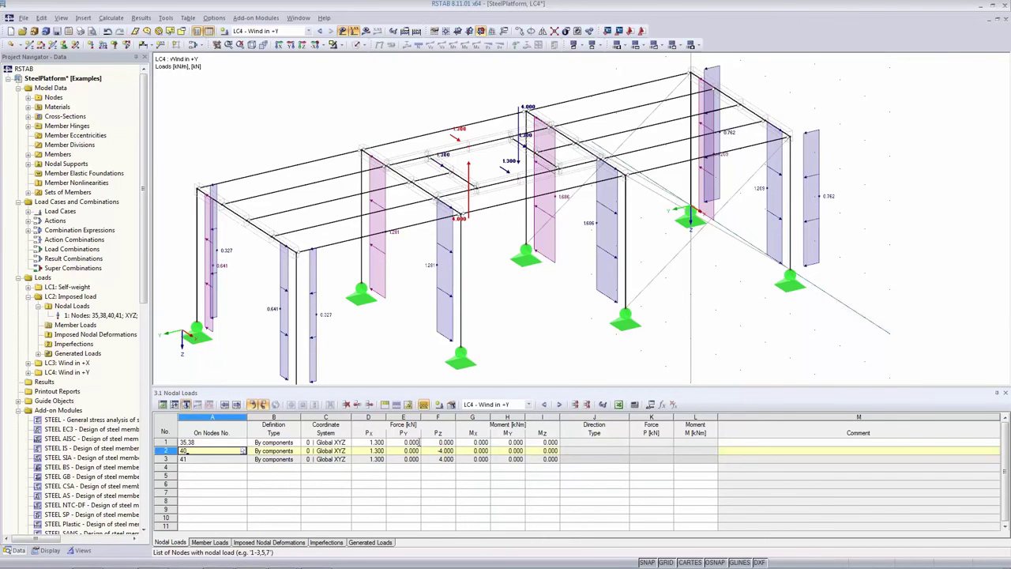
left_click(434, 459)
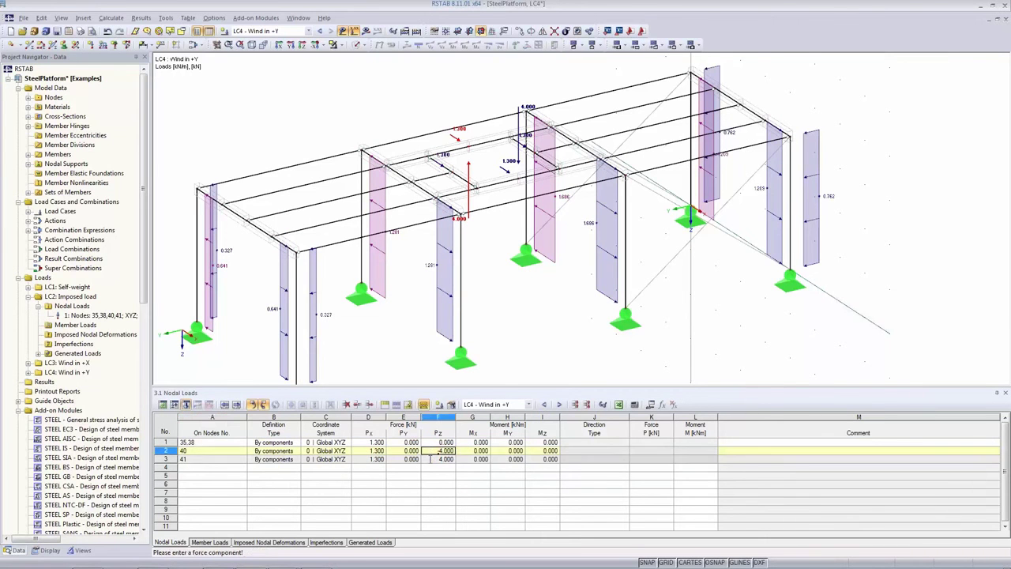
left_click(207, 443)
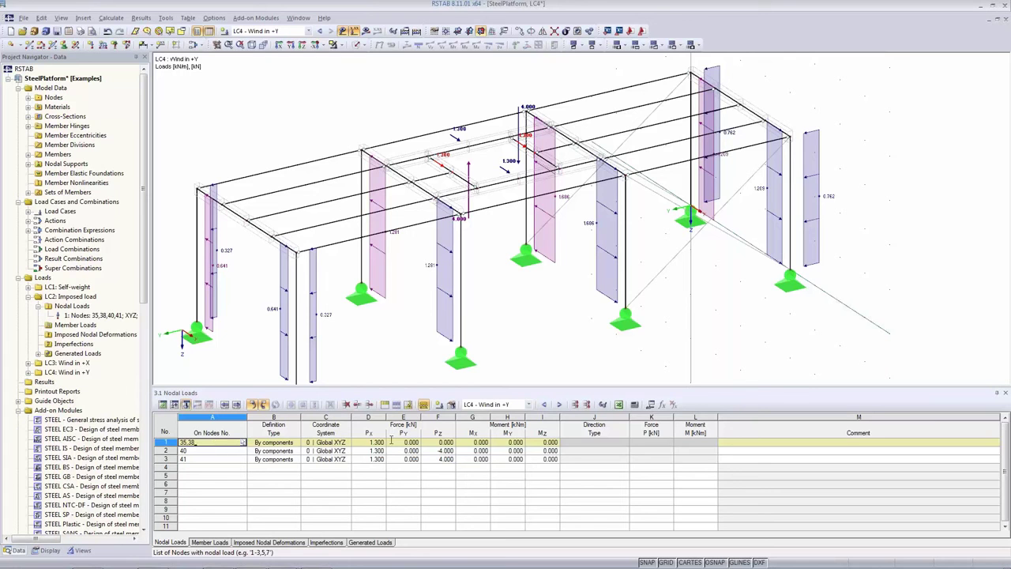
Move the 1.3 kN forces of all three LC4 nodal loads from PX to PY and set PX to 0.
left_click(363, 444)
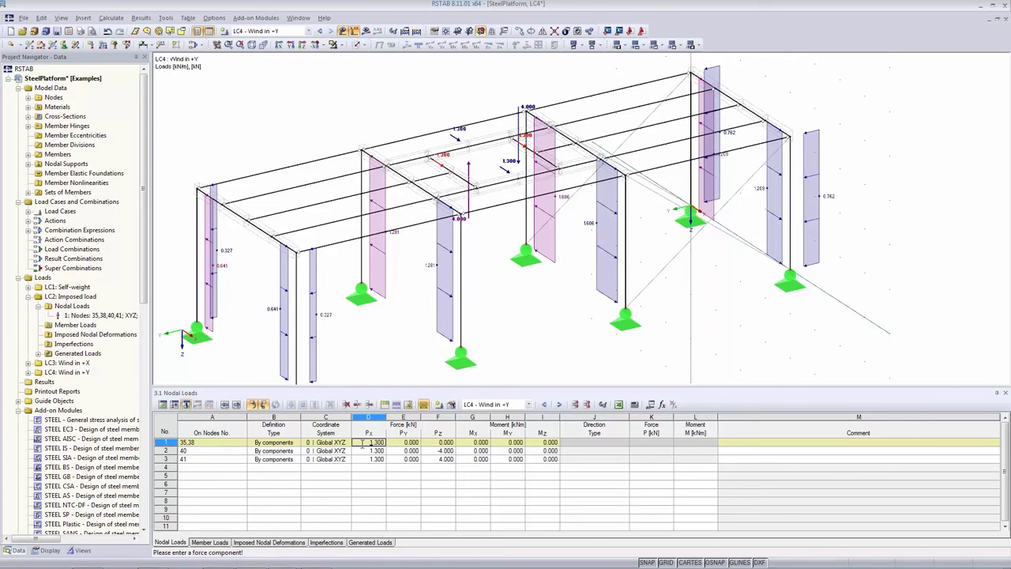
left_click_drag(363, 444, 372, 459)
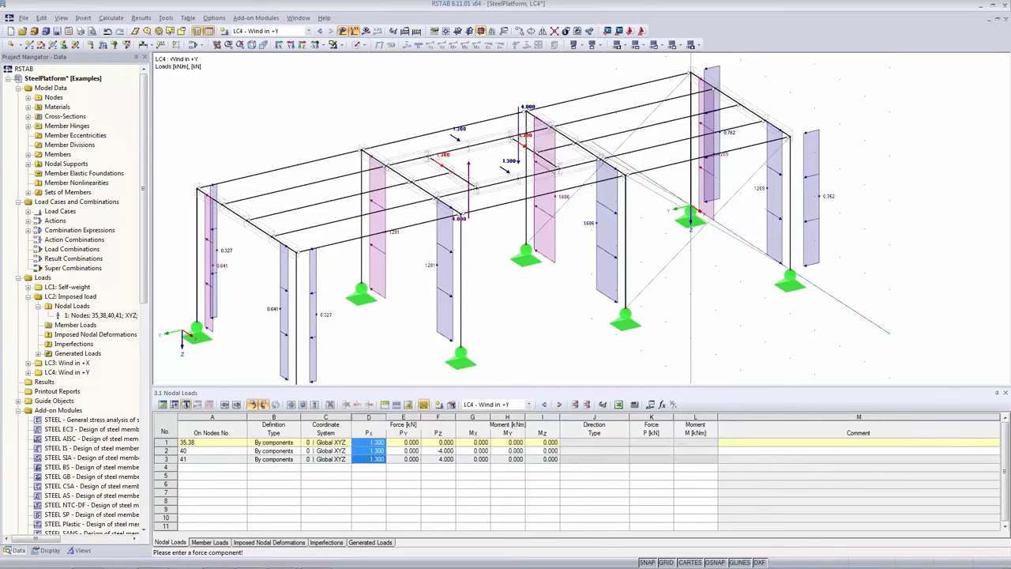
key("ctrl+x")
left_click(407, 442)
key("ctrl+v")
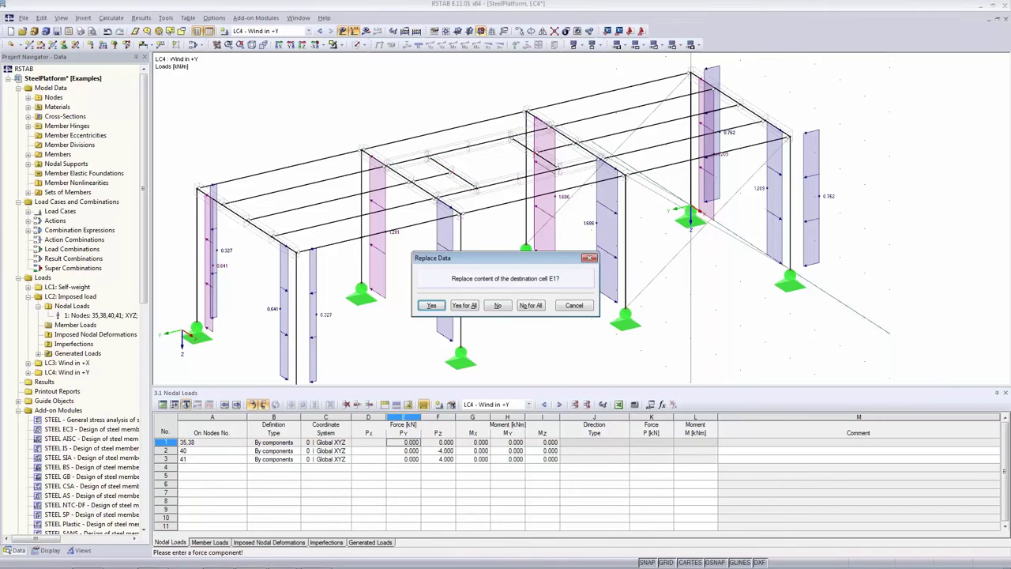
left_click(465, 306)
left_click(369, 442)
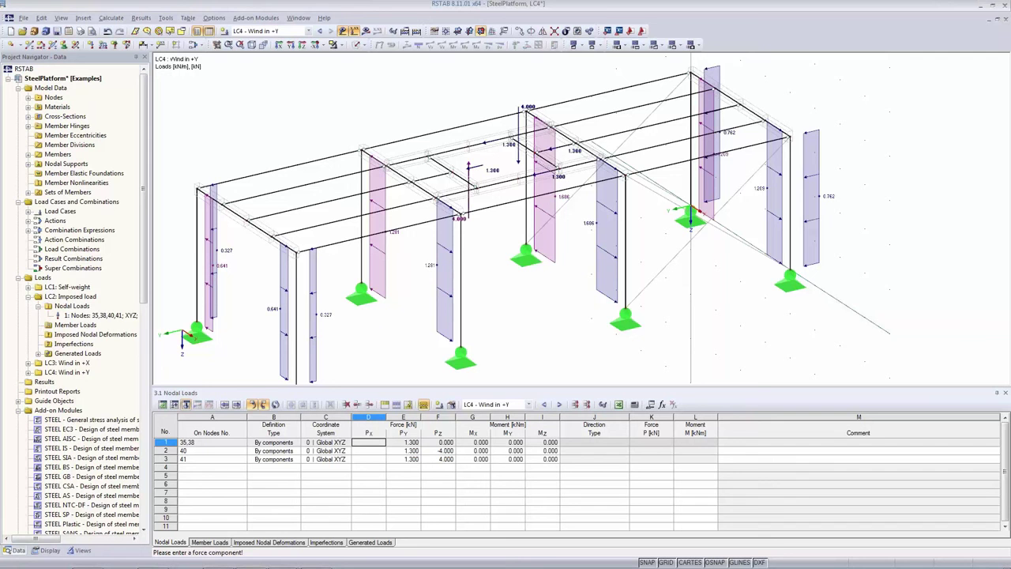
key("Down")
key("Down")
key("Down")
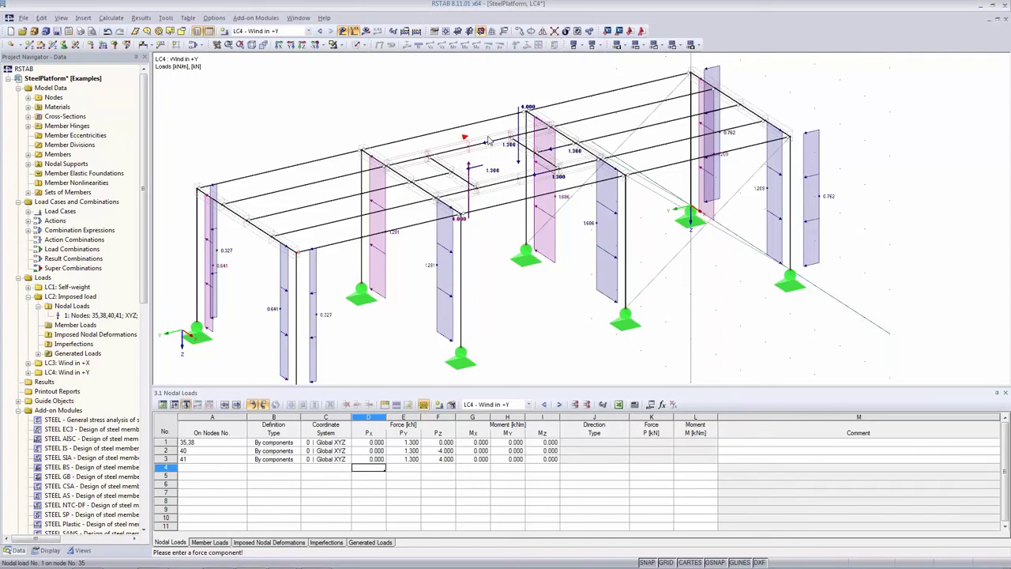
Reassign the LC4 nodal loads: load 1 to nodes 40,41, load 2 to node 35 and load 3 to node 38.
left_click(208, 443)
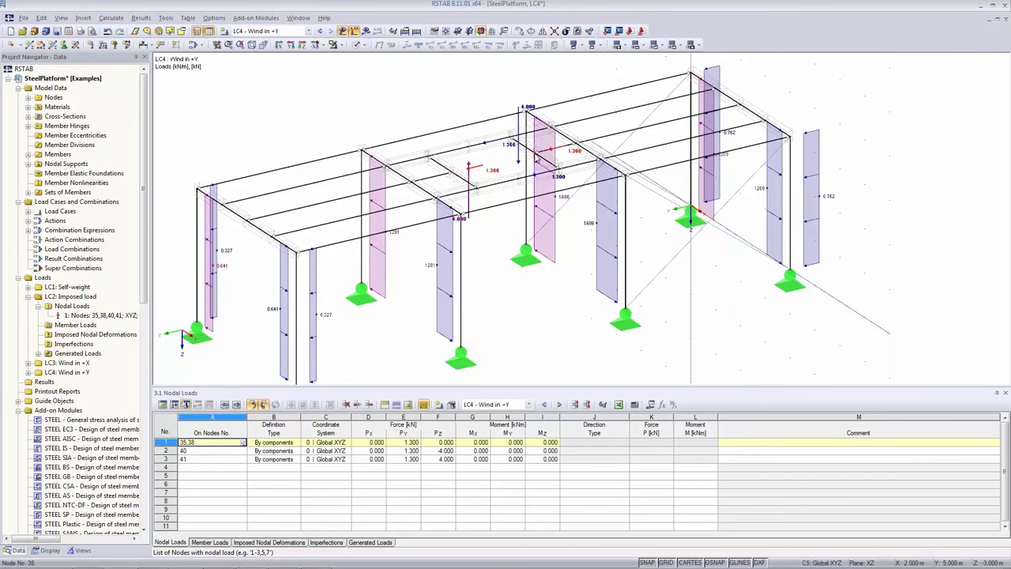
left_click(204, 444)
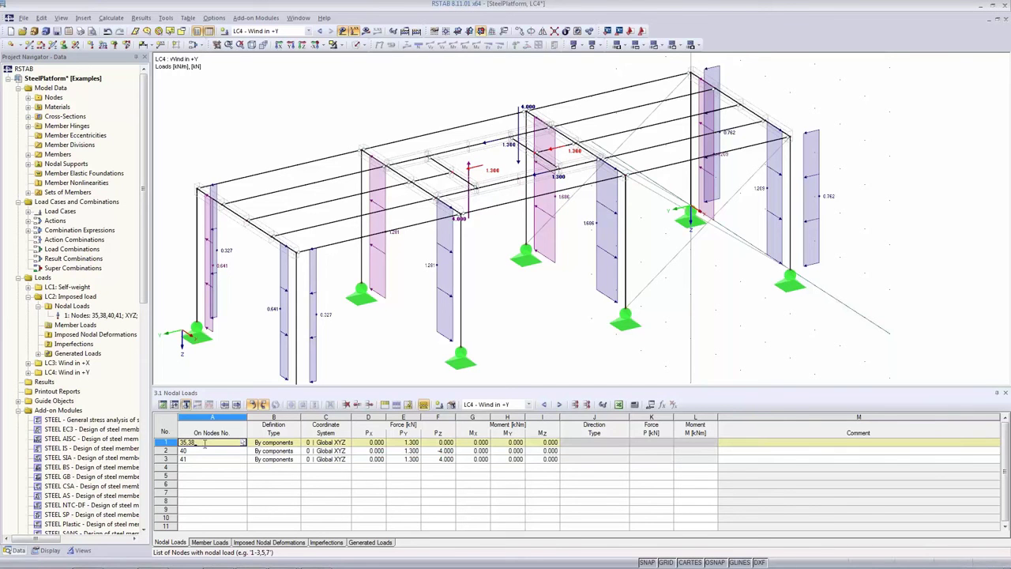
double_click(205, 444)
type("40,41")
left_click(200, 451)
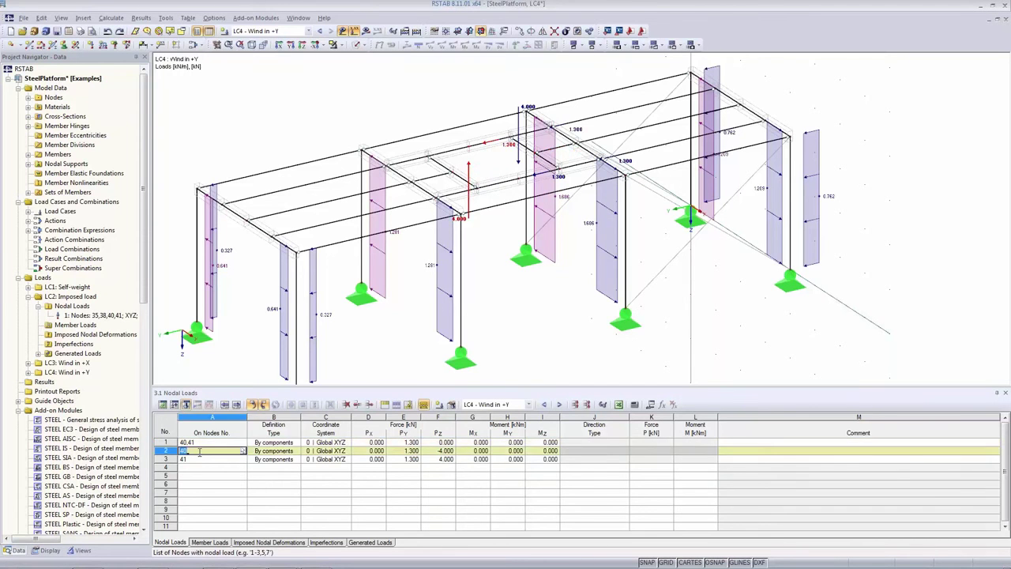
type("35,")
left_click(200, 459)
type("35")
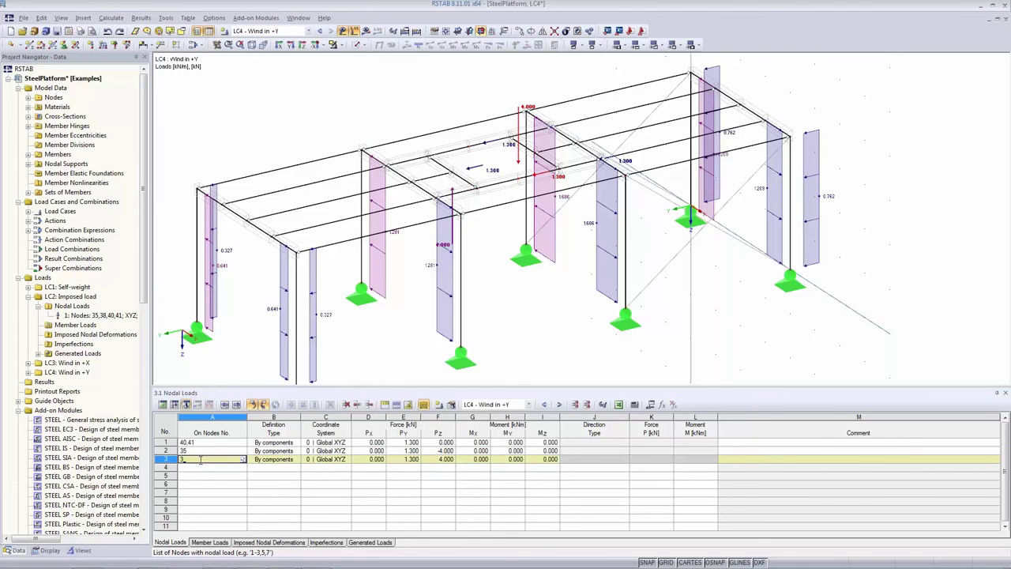
key("Tab")
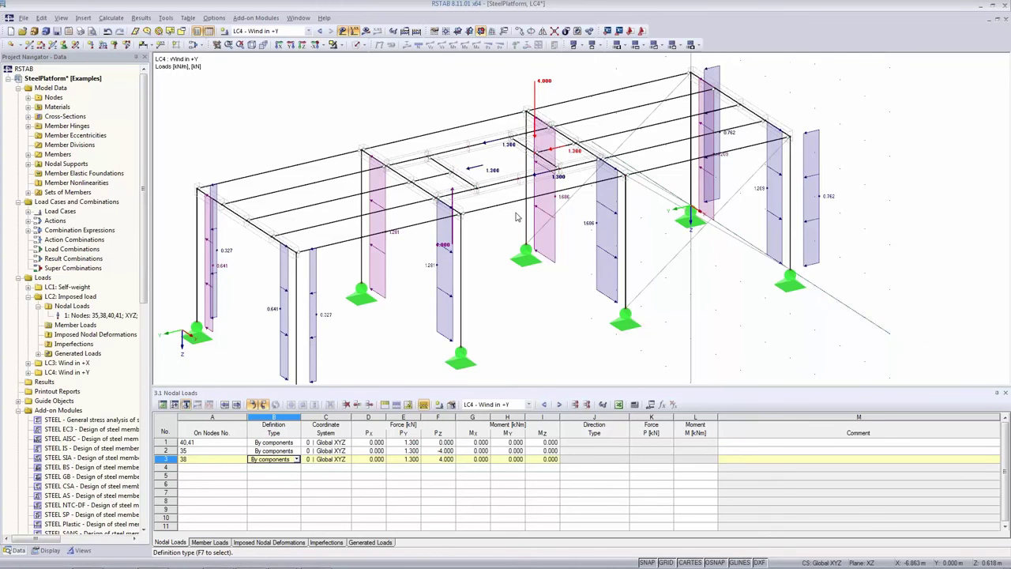
Check the position and direction of each of the three LC4 nodal loads on the middle bay.
scroll(513, 220, "up", 1)
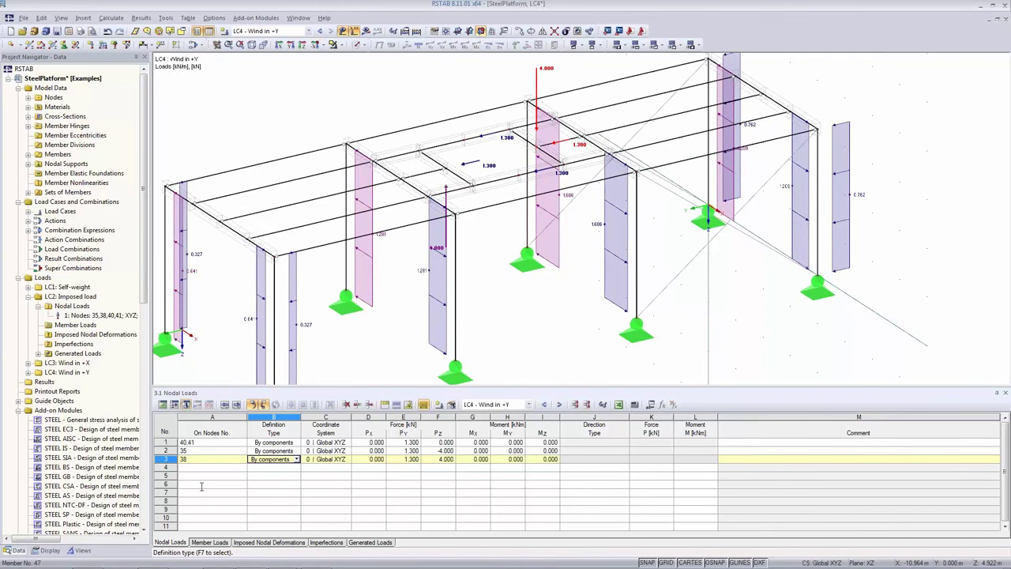
left_click(437, 451)
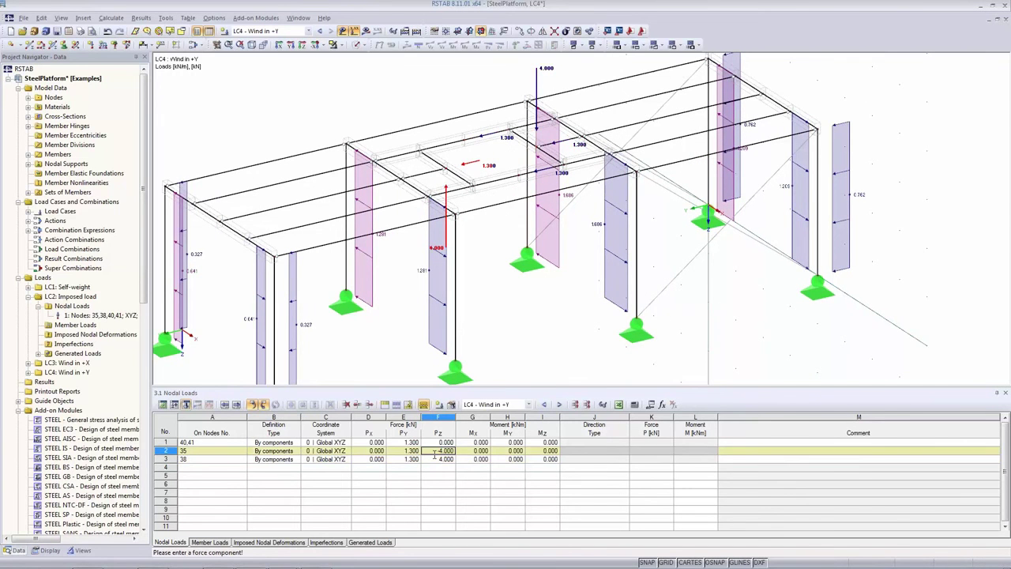
left_click(179, 450)
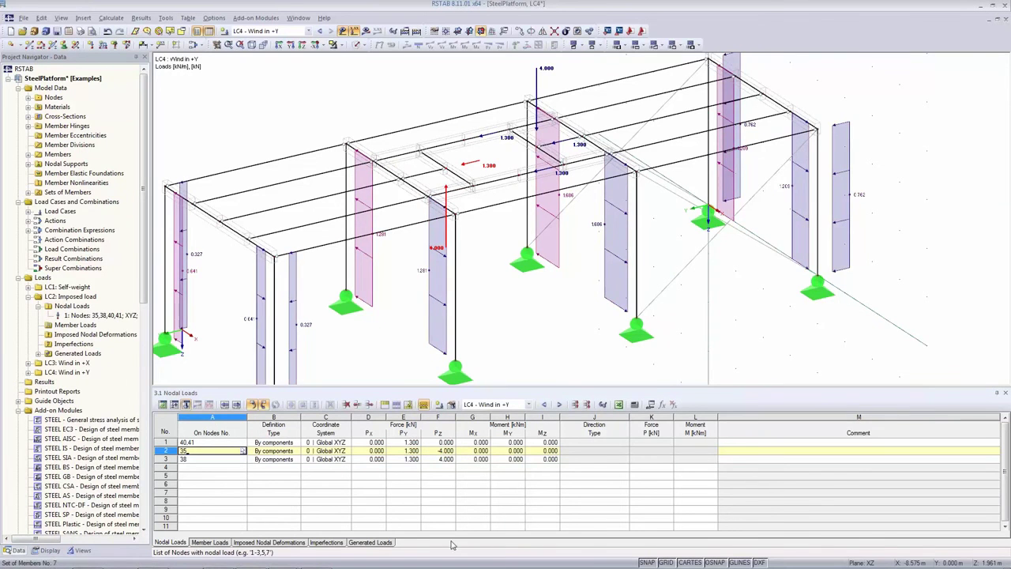
left_click(218, 443)
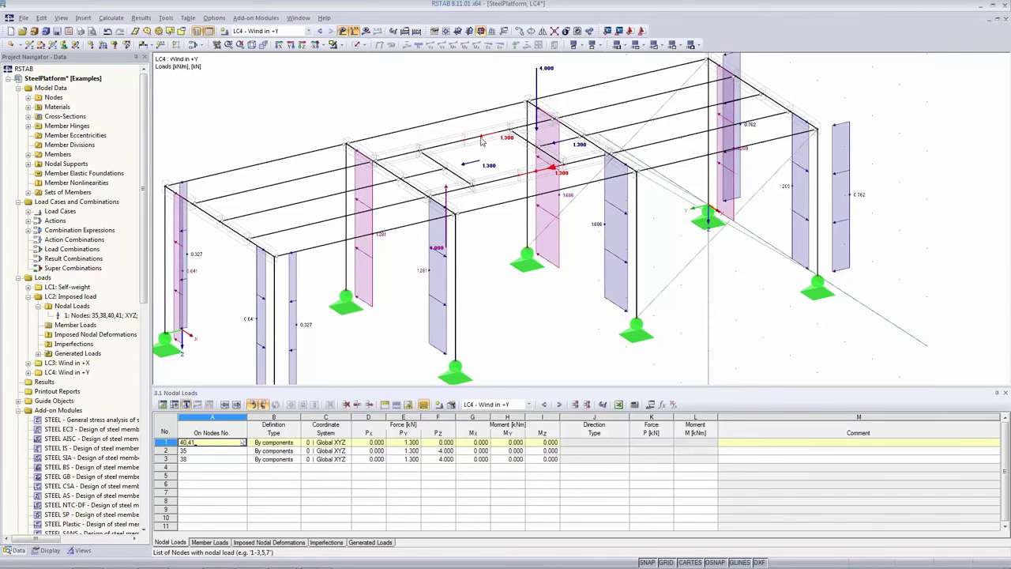
left_click(219, 451)
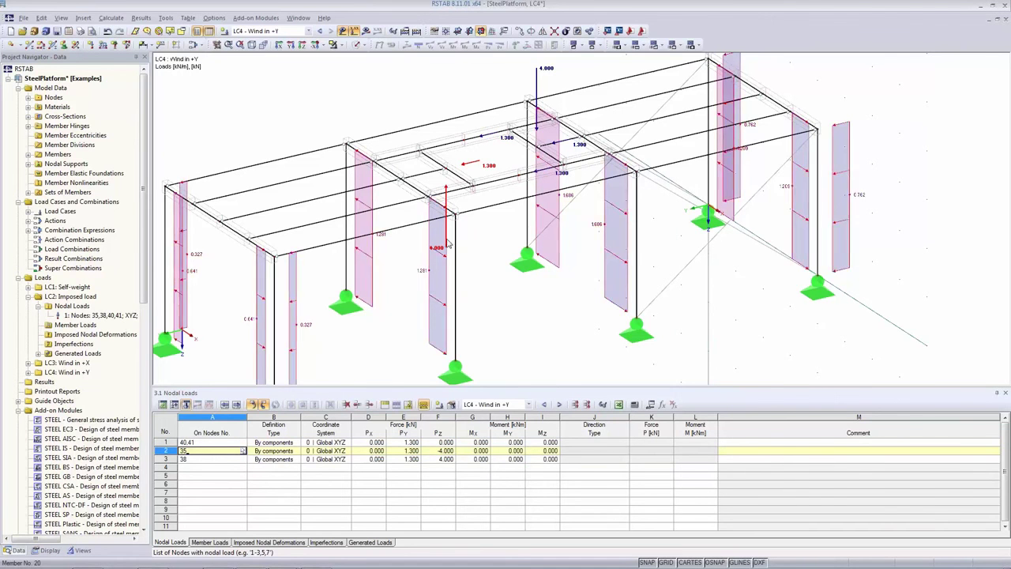
left_click(226, 459)
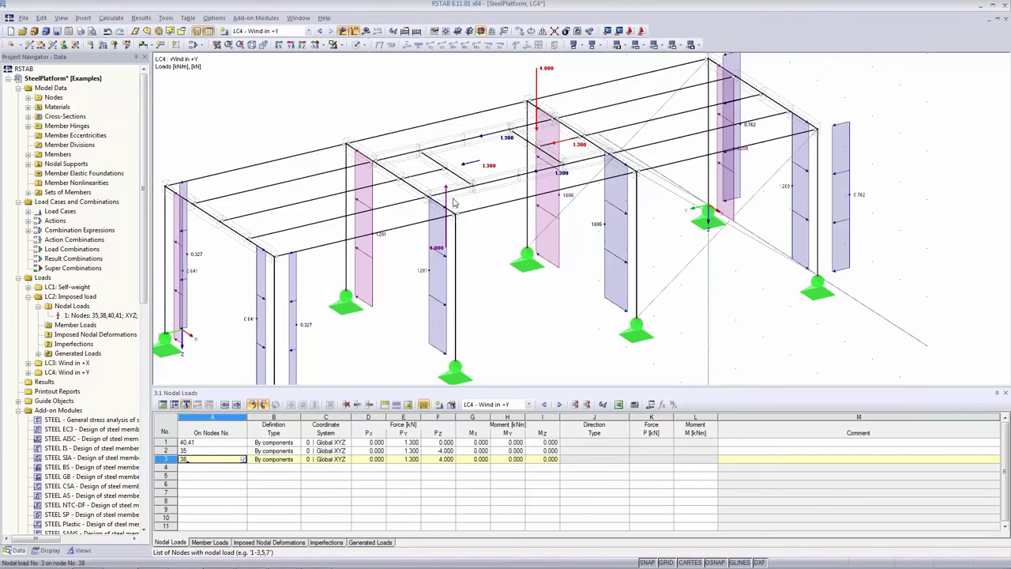
scroll(542, 319, "down", 1)
middle_click_drag(542, 318, 573, 302)
left_click(297, 79)
Look through the list of load cases, load combinations and result combinations.
left_click(263, 31)
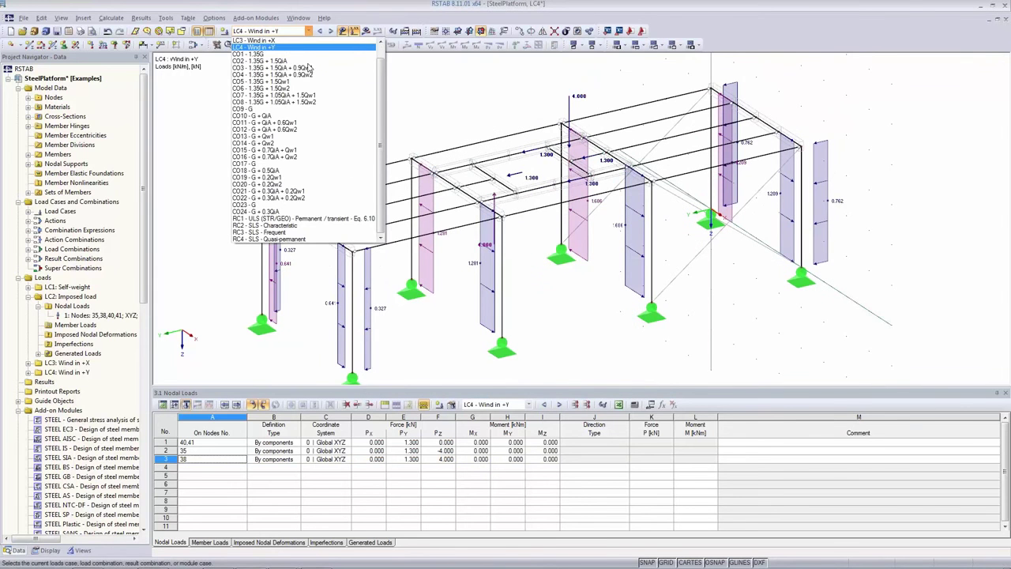
scroll(306, 44, "up", 1)
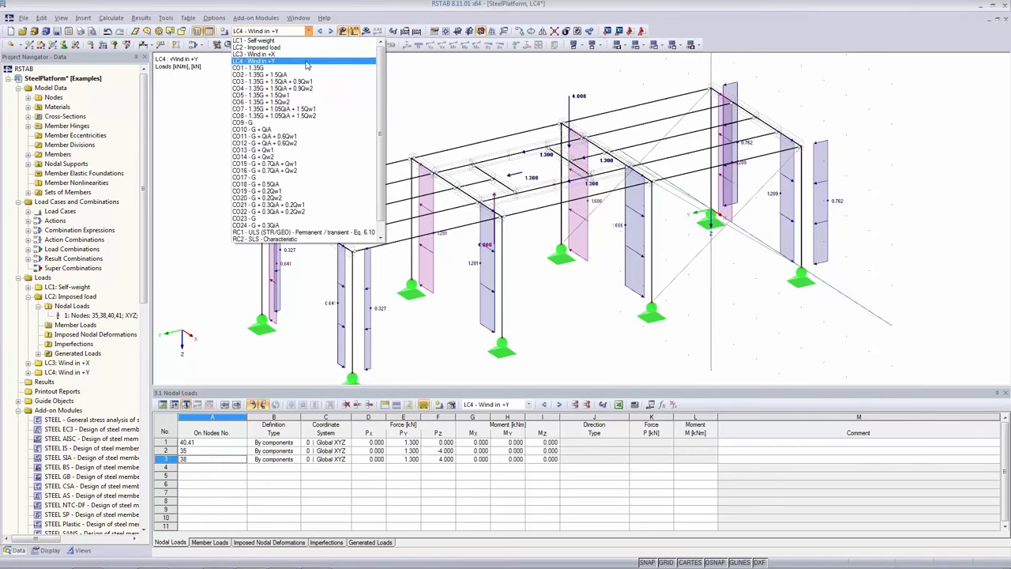
left_click(502, 92)
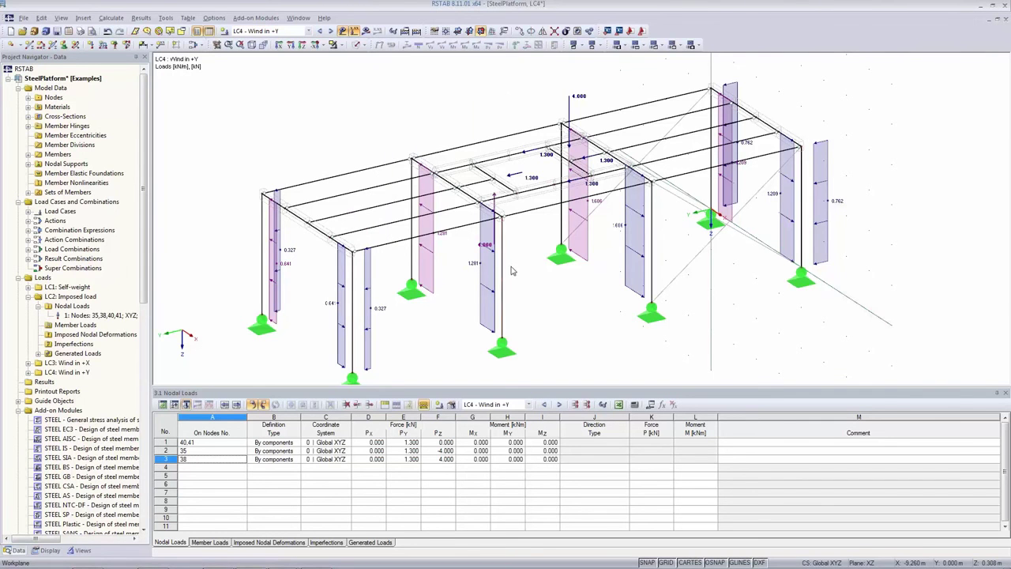
Display the members as solid transparent cross-sections and look at the framed opening in the middle bay.
scroll(578, 289, "down", 5)
middle_click_drag(586, 290, 442, 174)
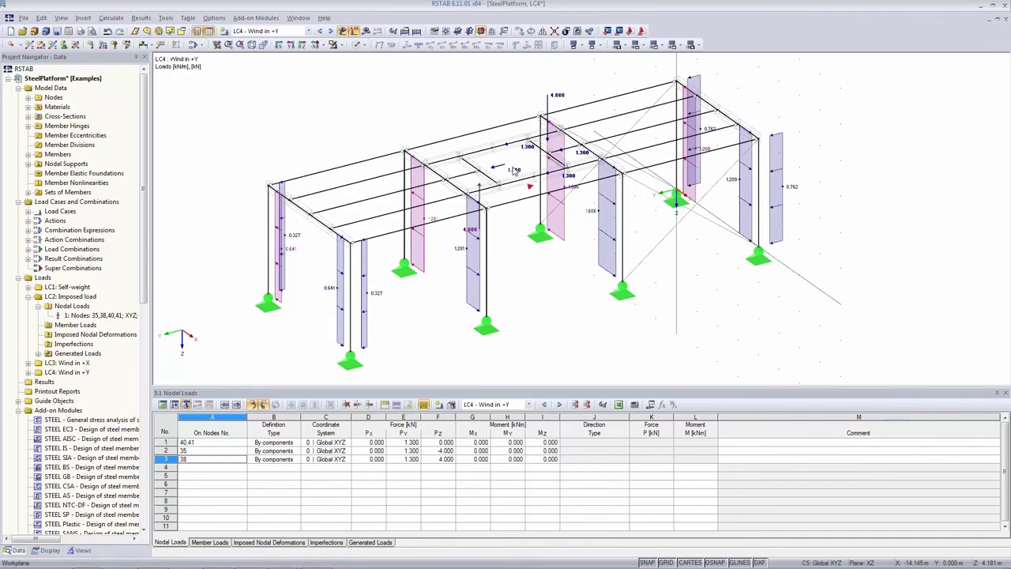
scroll(515, 144, "up", 3)
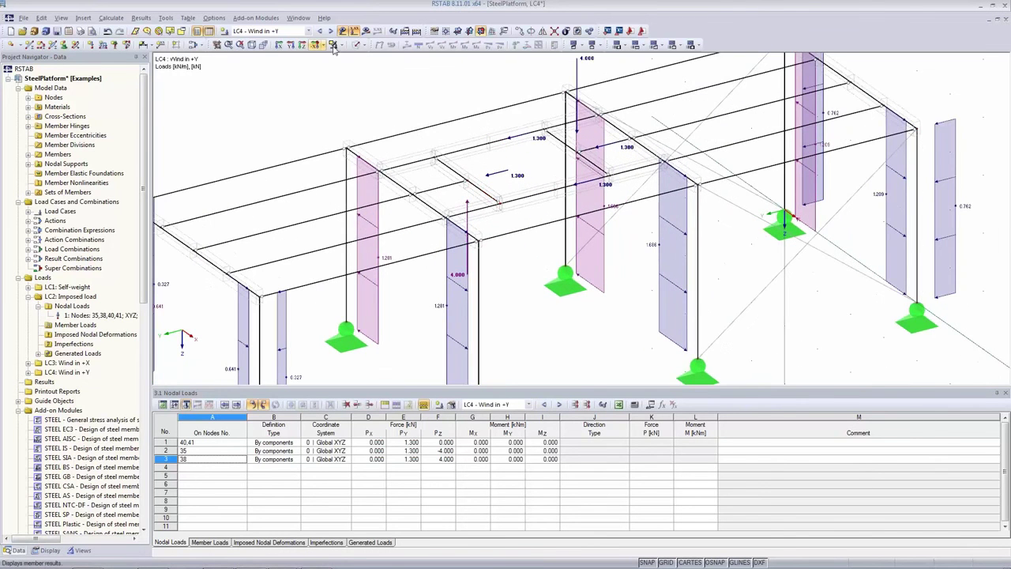
left_click(359, 45)
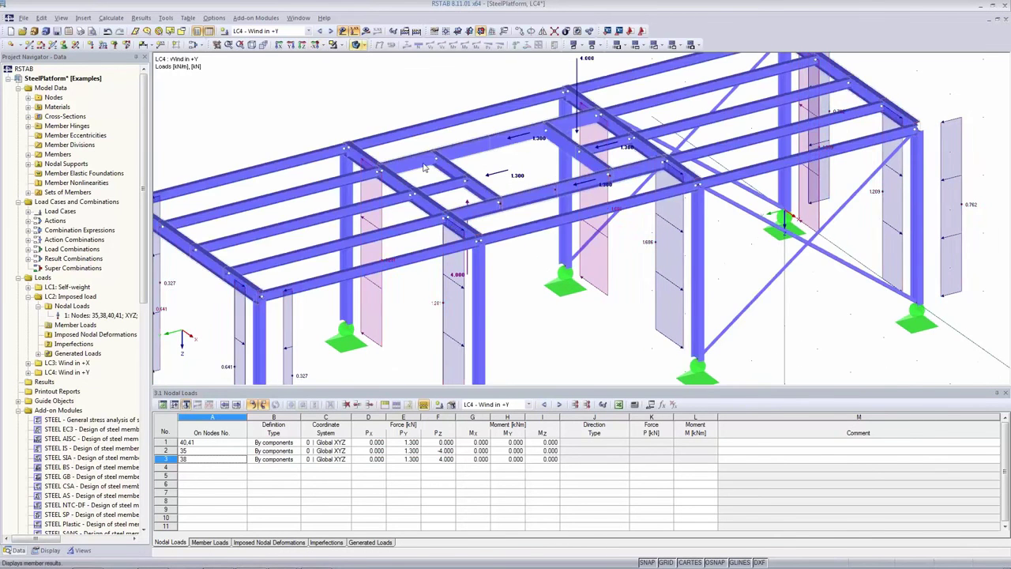
left_click(351, 45)
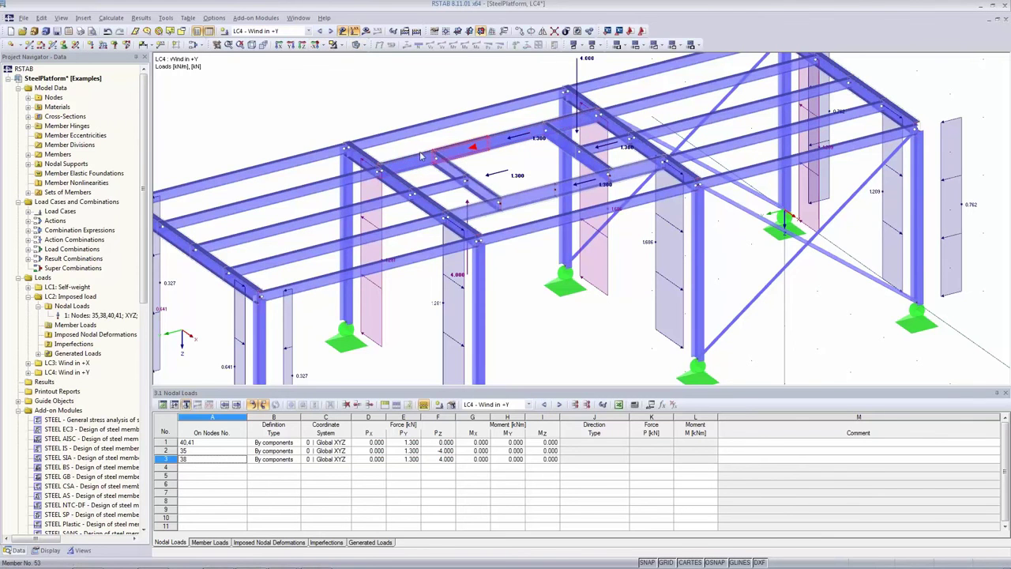
scroll(513, 118, "up", 2)
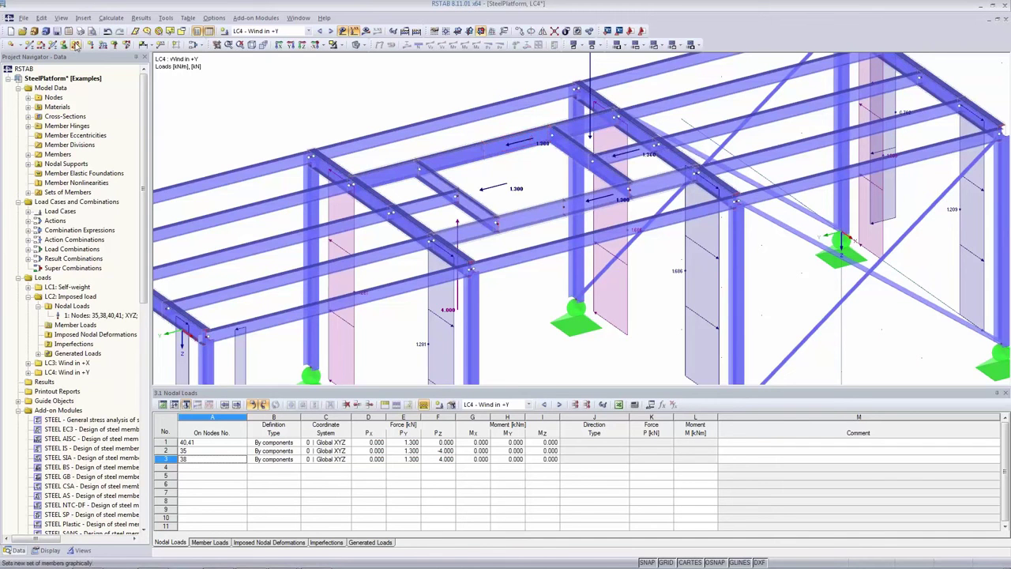
Add a beam member with the L 60x60x6 Steel S 235 section from node 6 to node 37 at the opening.
left_click(28, 46)
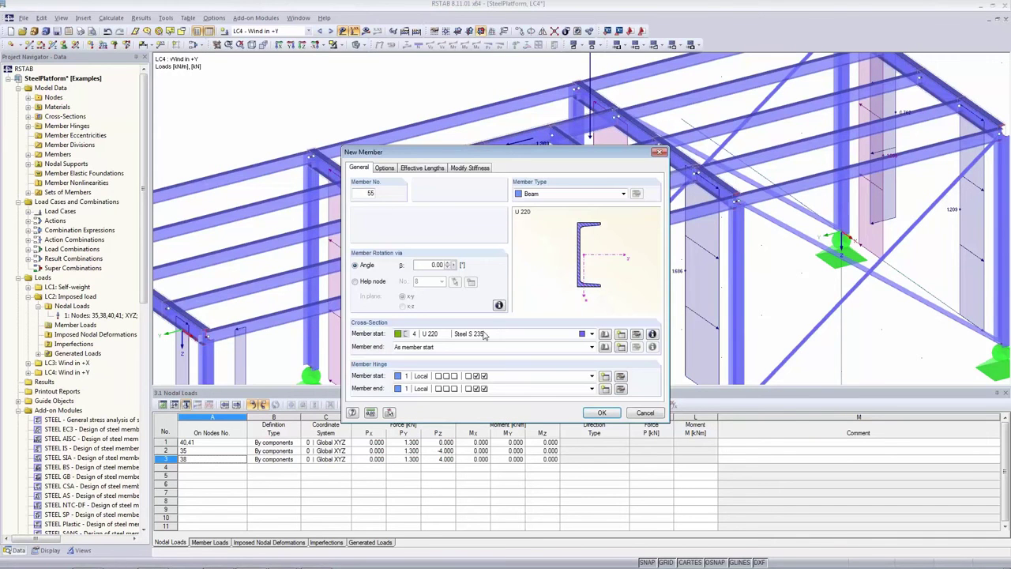
left_click(485, 336)
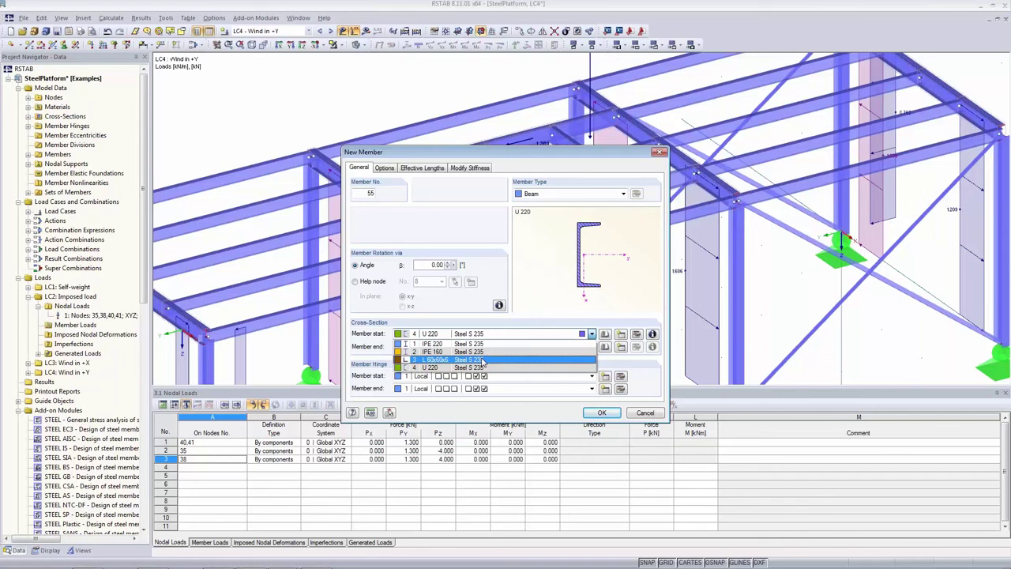
left_click(483, 362)
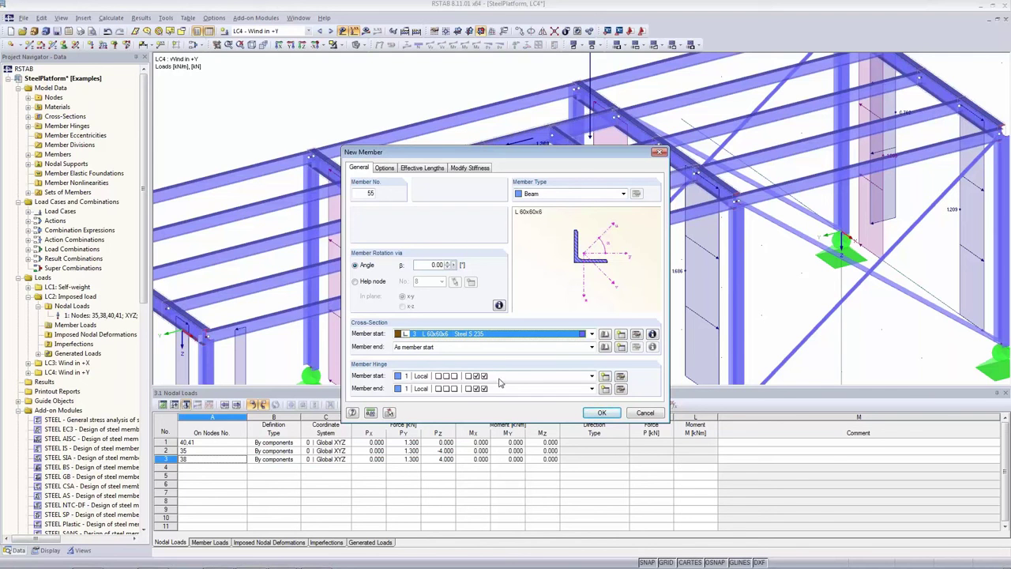
left_click(601, 412)
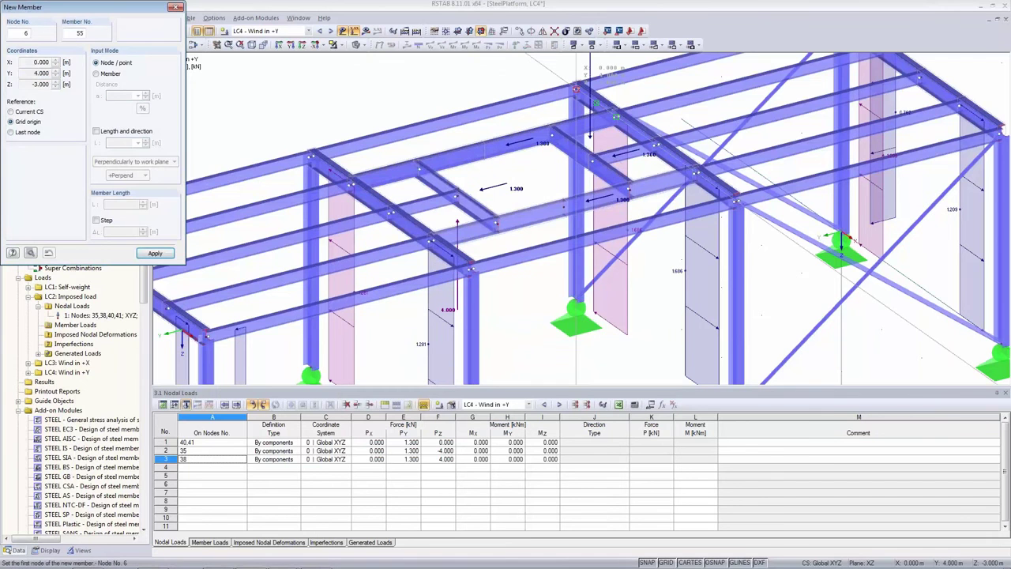
left_click(577, 89)
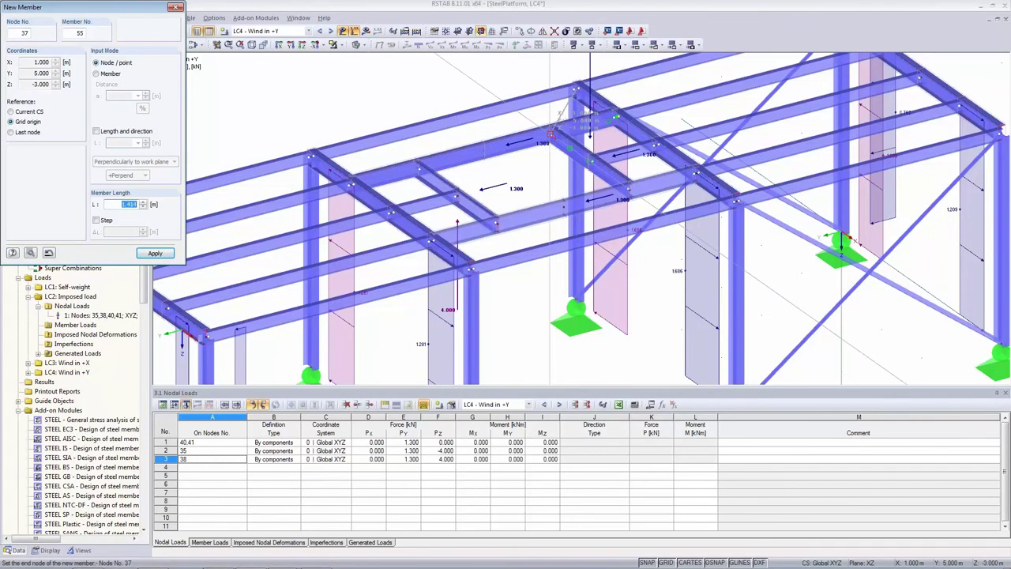
key("Escape")
Add a second L 60x60x6 member from the other middle-bay column head to node 34 at the opening.
left_click(312, 155)
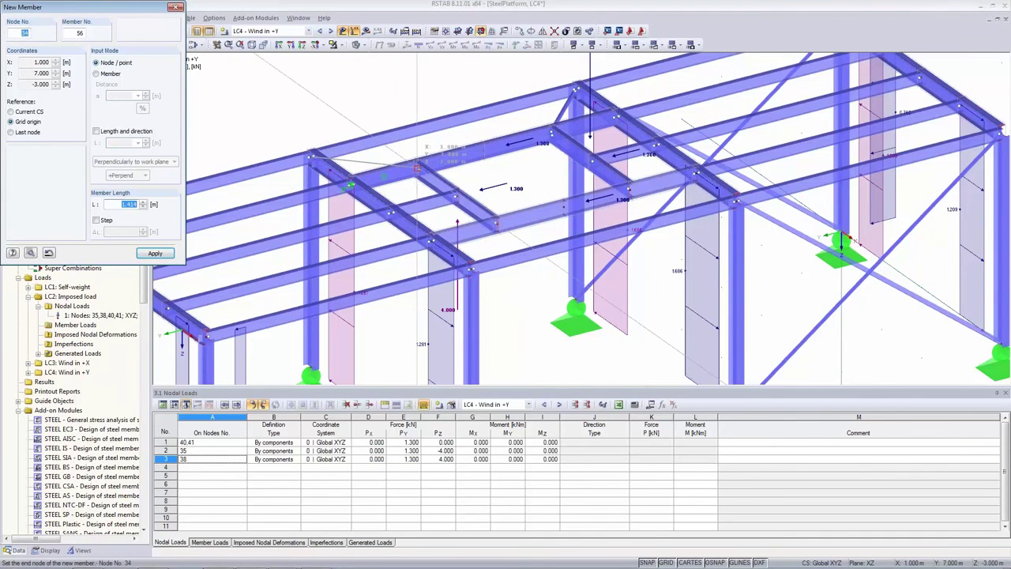
left_click(417, 168)
key("Escape")
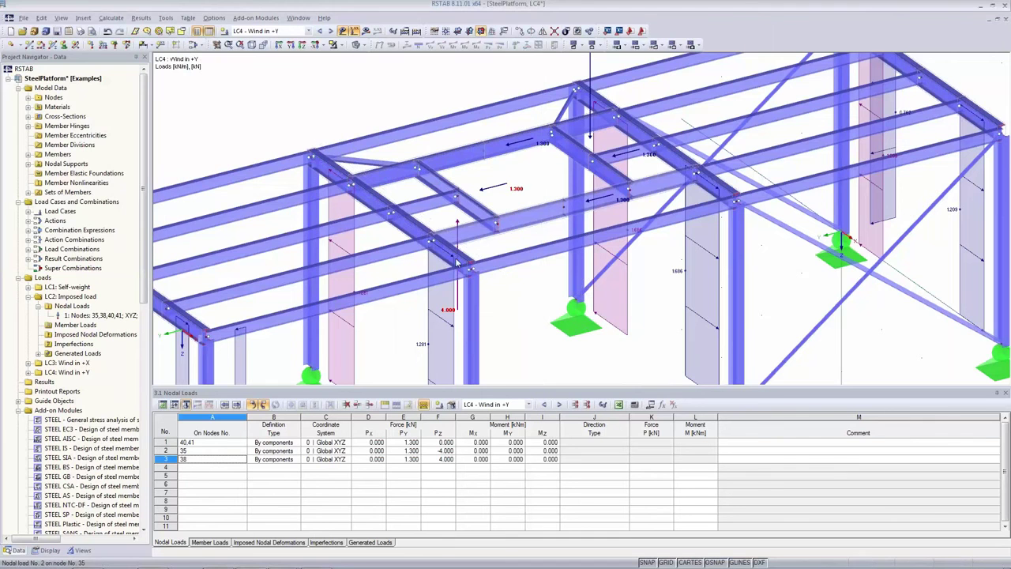
Display load case LC1 - Self-weight and examine how the generated area load is distributed onto the two new diagonal members.
left_click(256, 32)
scroll(266, 58, "up", 1)
left_click(265, 46)
scroll(419, 196, "down", 2)
scroll(419, 196, "up", 3)
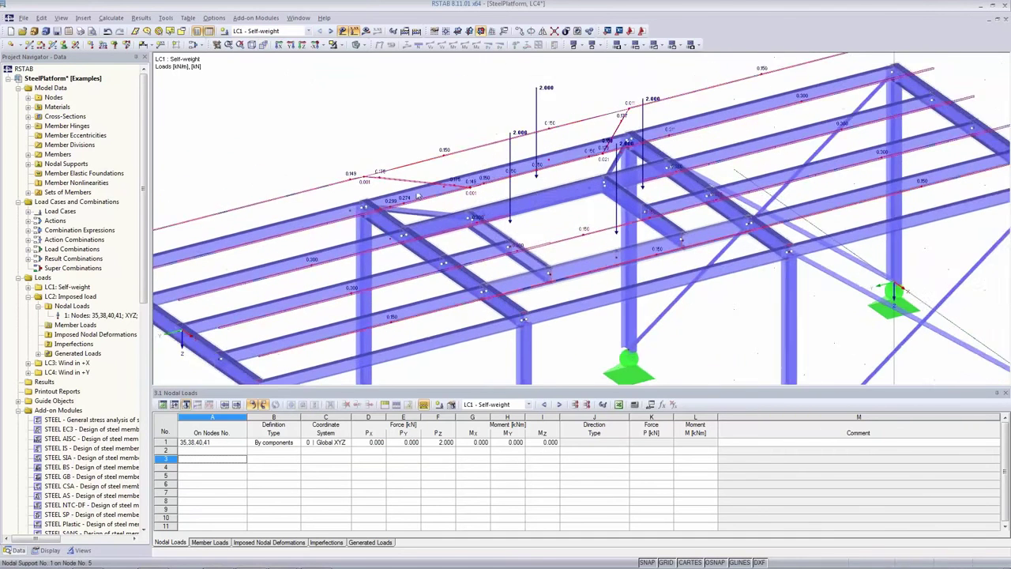
scroll(419, 196, "up", 2)
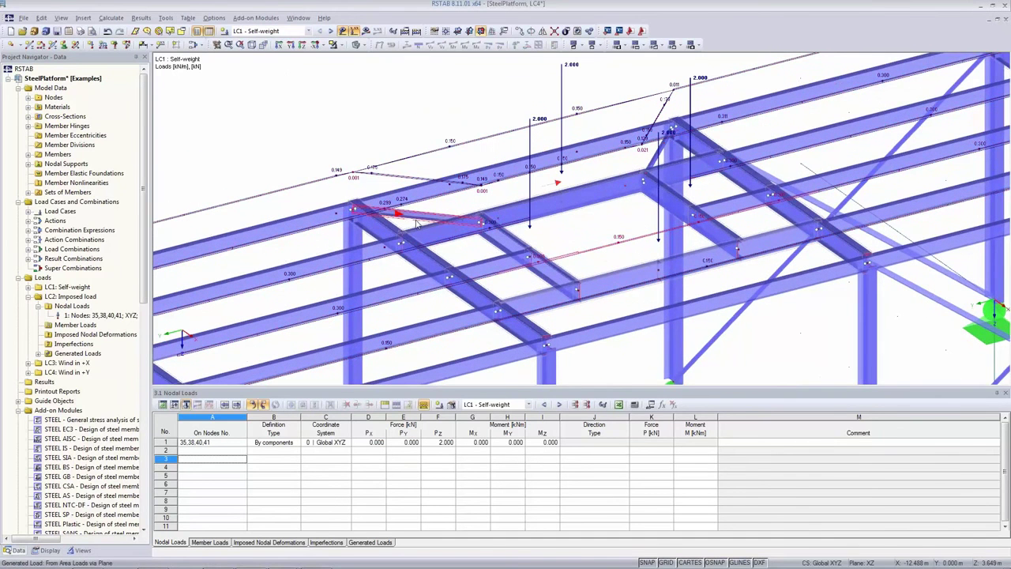
mouse_move(417, 224)
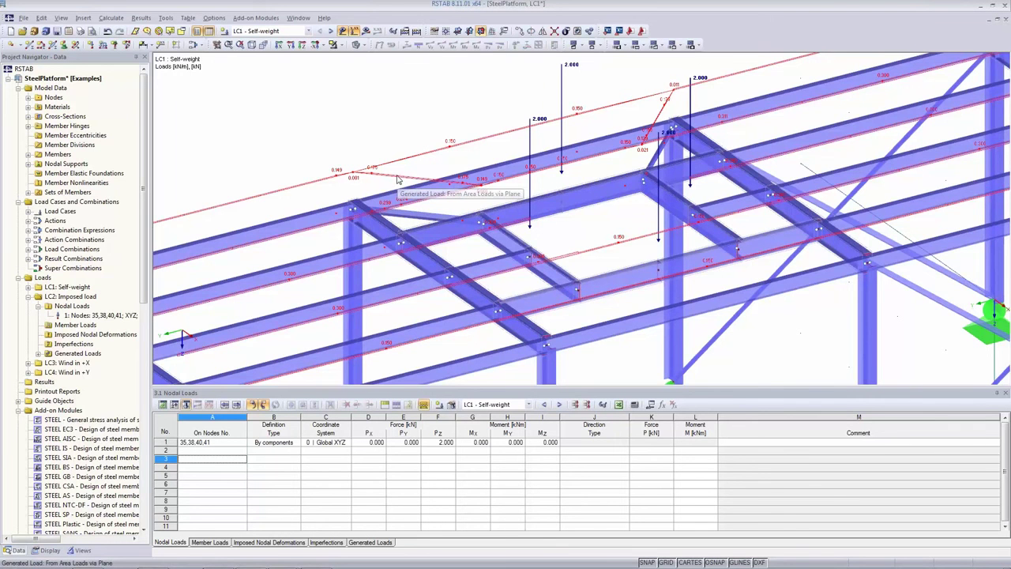
scroll(398, 180, "down", 3)
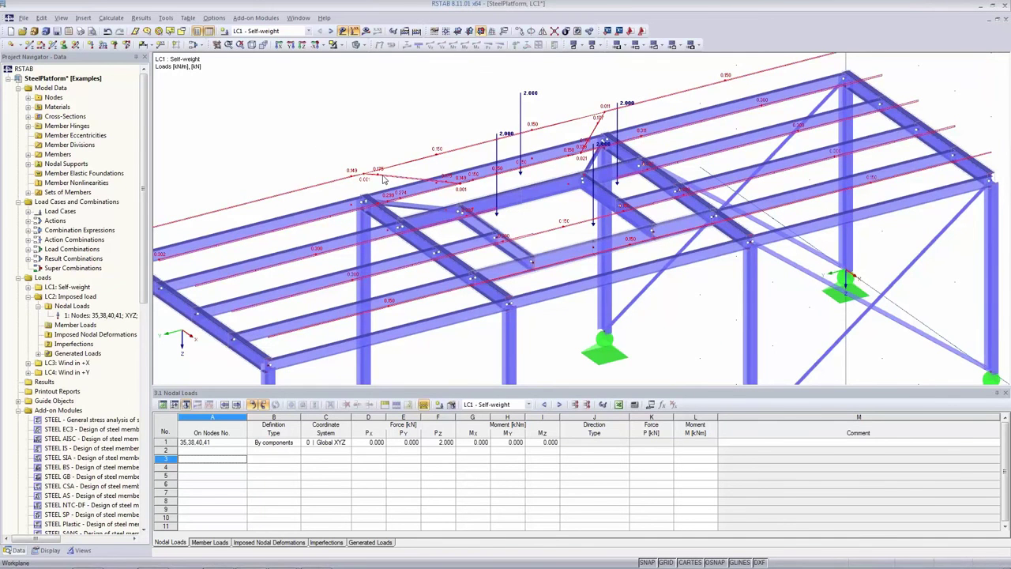
Exclude members 55 and 56 from the LC1 area load conversion and regenerate the member loads.
double_click(383, 180)
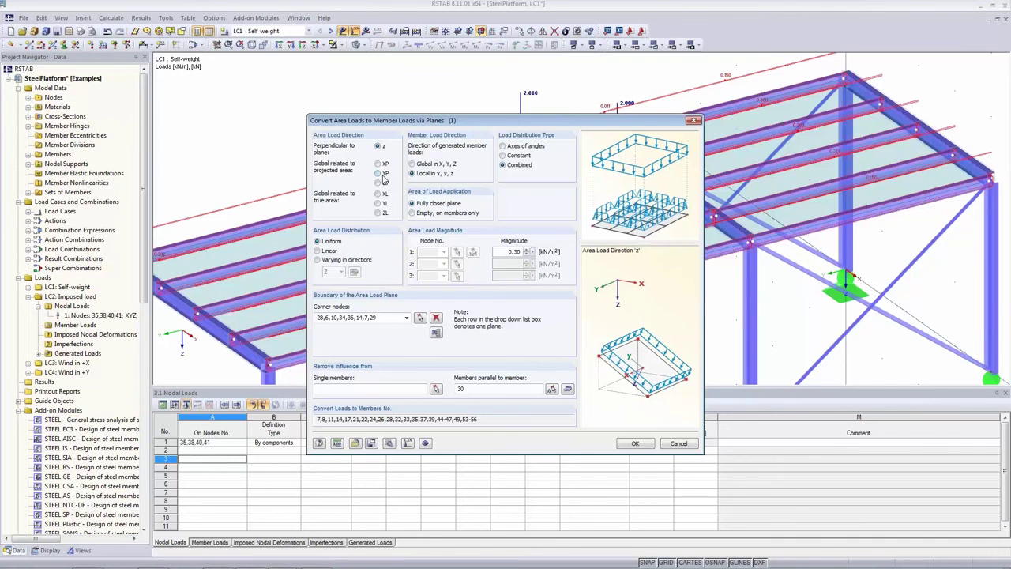
left_click_drag(466, 124, 602, 182)
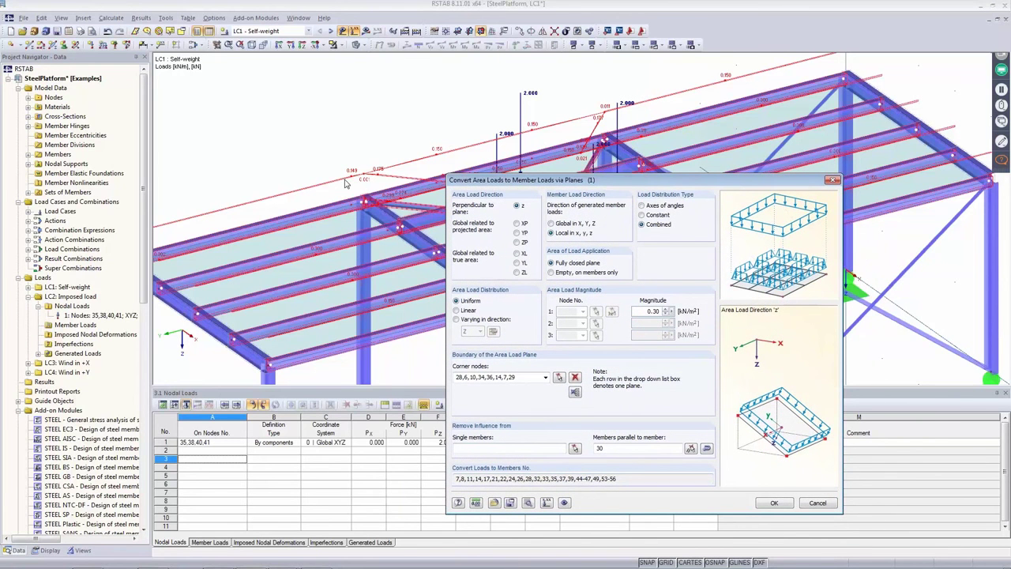
left_click(527, 447)
left_click(575, 448)
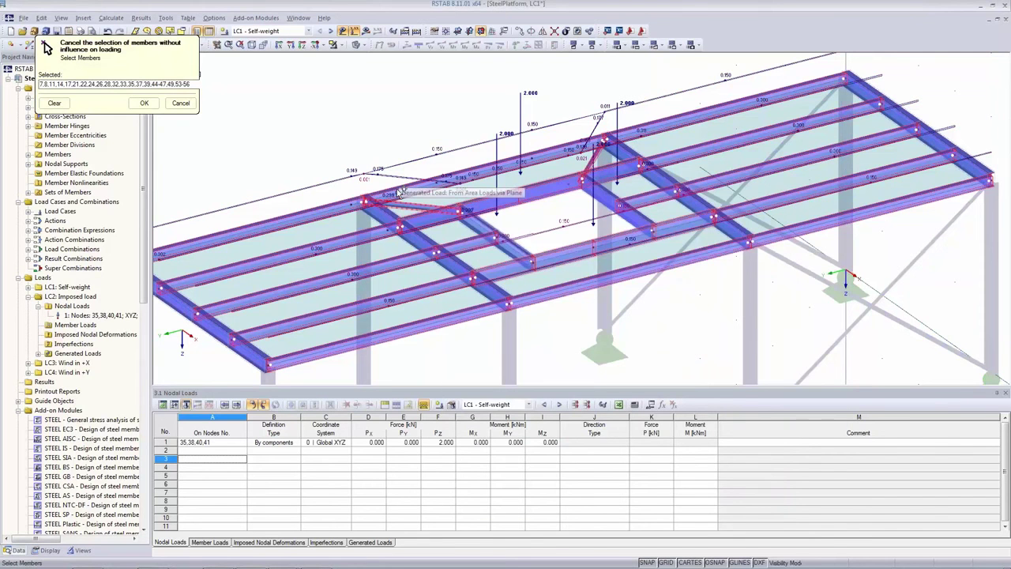
left_click(251, 155)
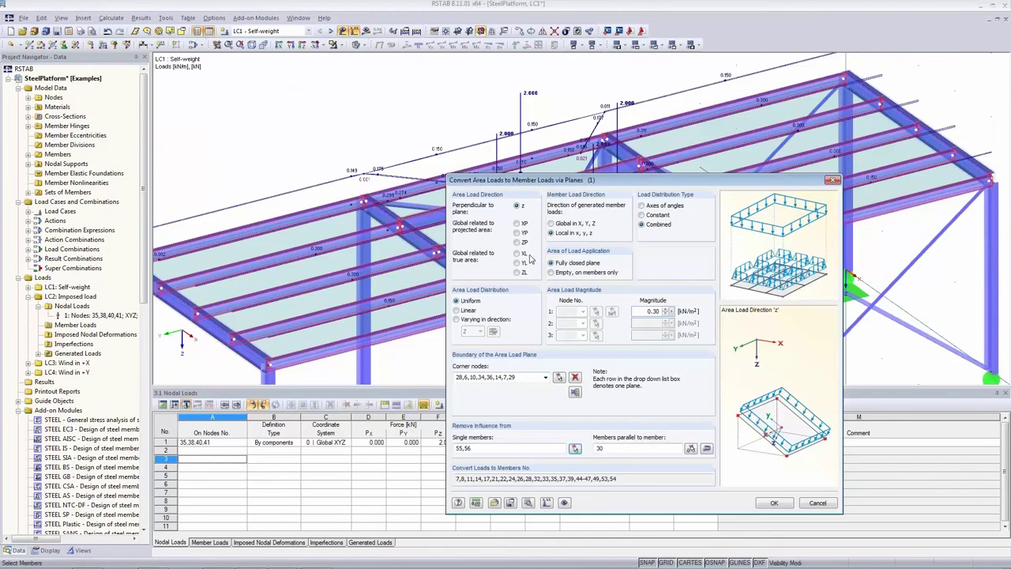
left_click(776, 503)
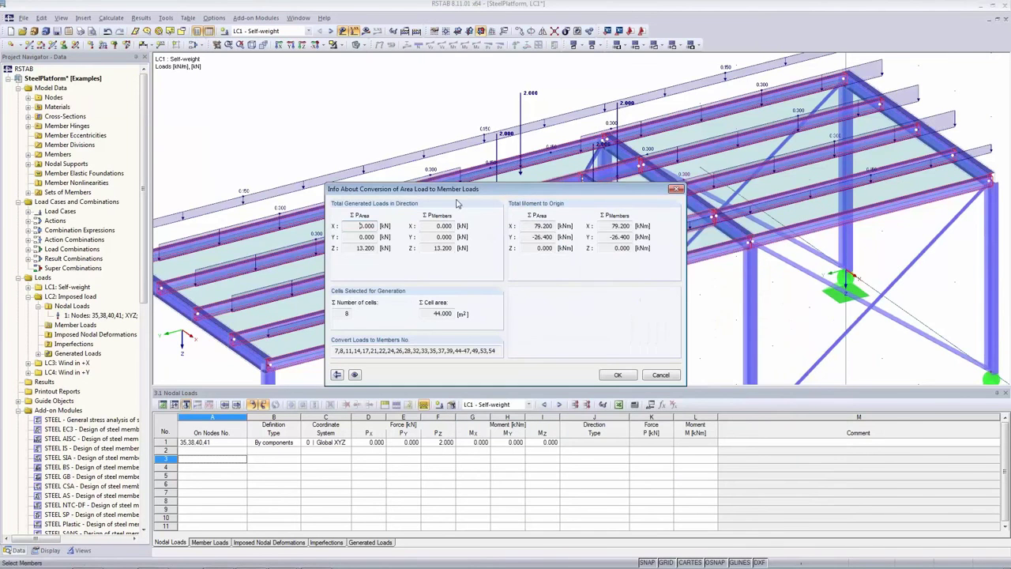
left_click_drag(462, 195, 627, 311)
left_click(783, 492)
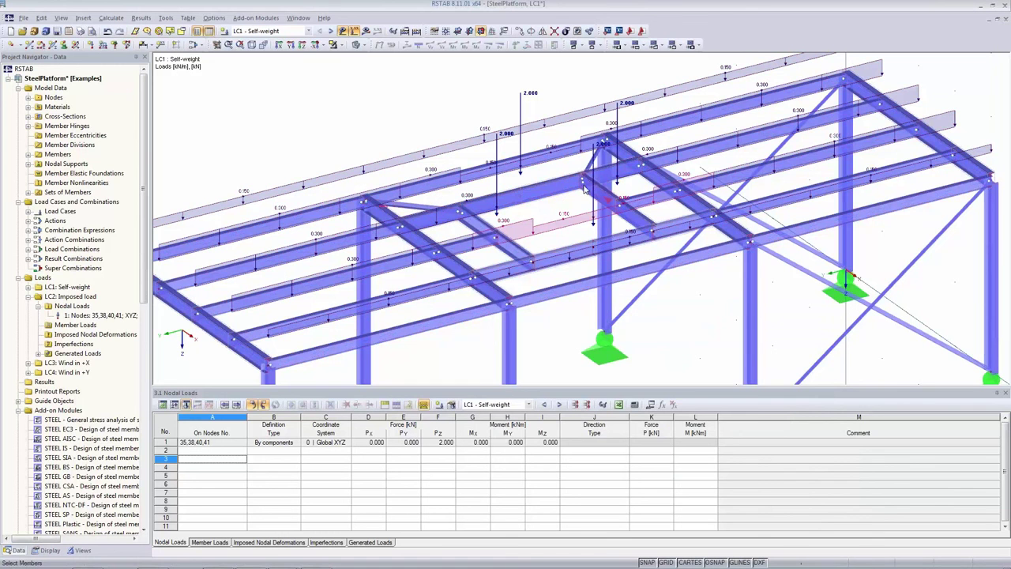
Exclude members 55 and 56 from the area load conversion of load case LC2 - Imposed load and regenerate its member loads.
left_click(295, 34)
left_click(269, 45)
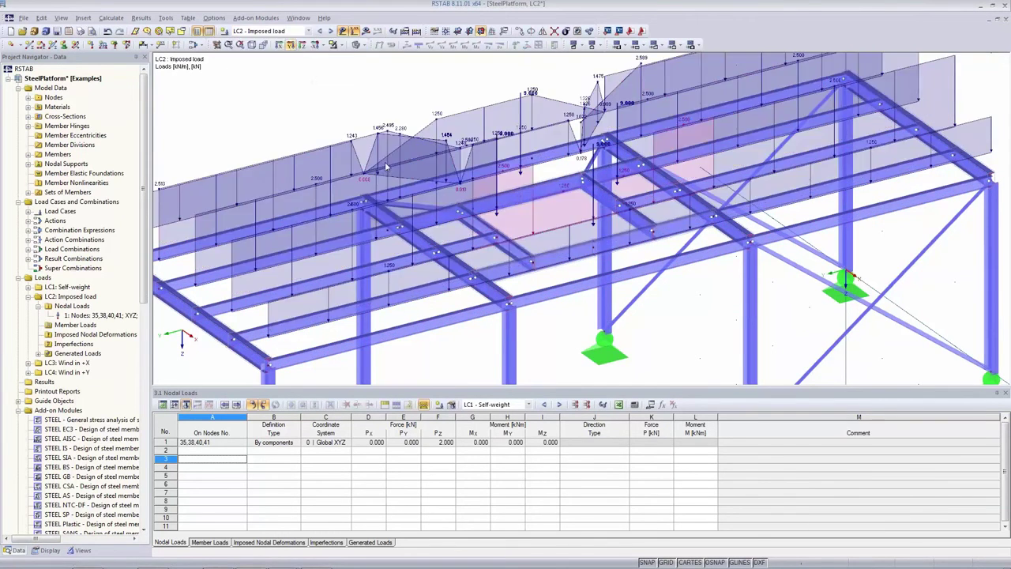
double_click(319, 155)
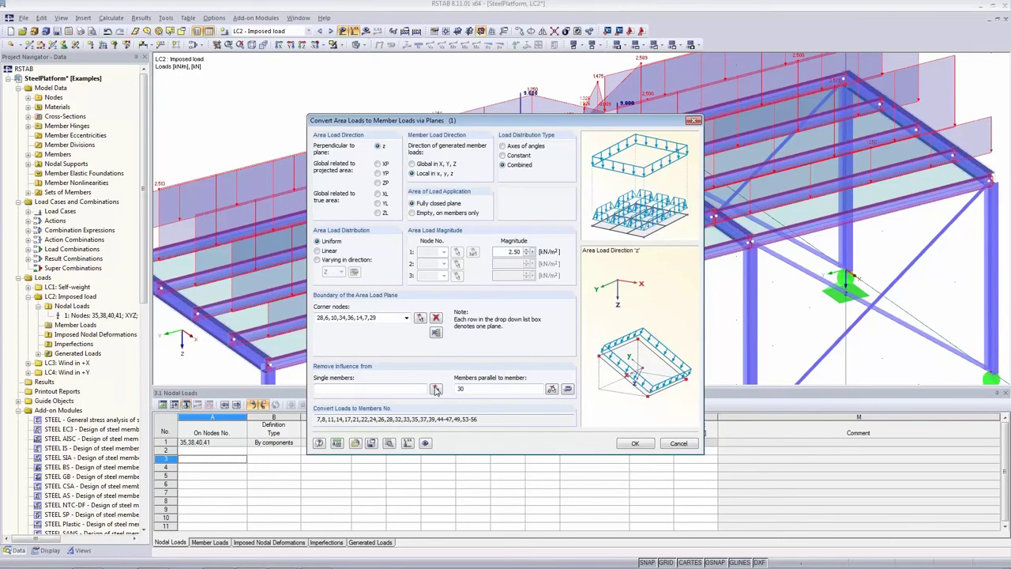
left_click(435, 390)
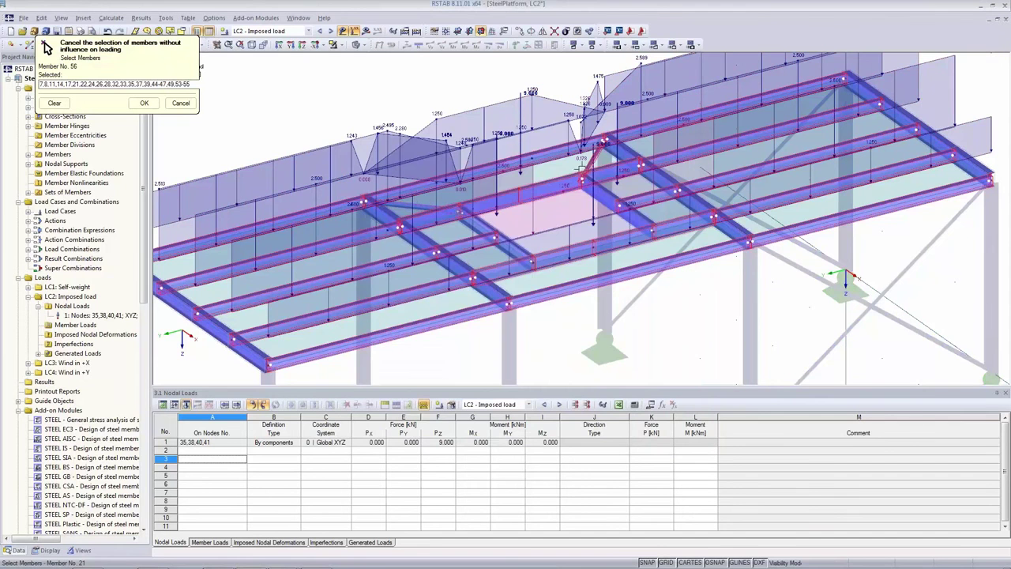
left_click(146, 104)
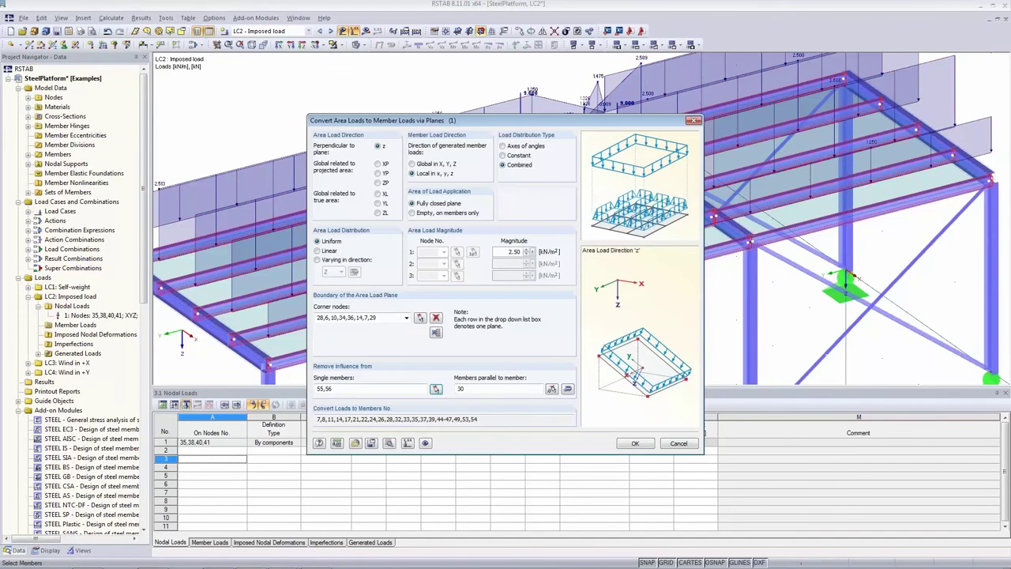
left_click(630, 444)
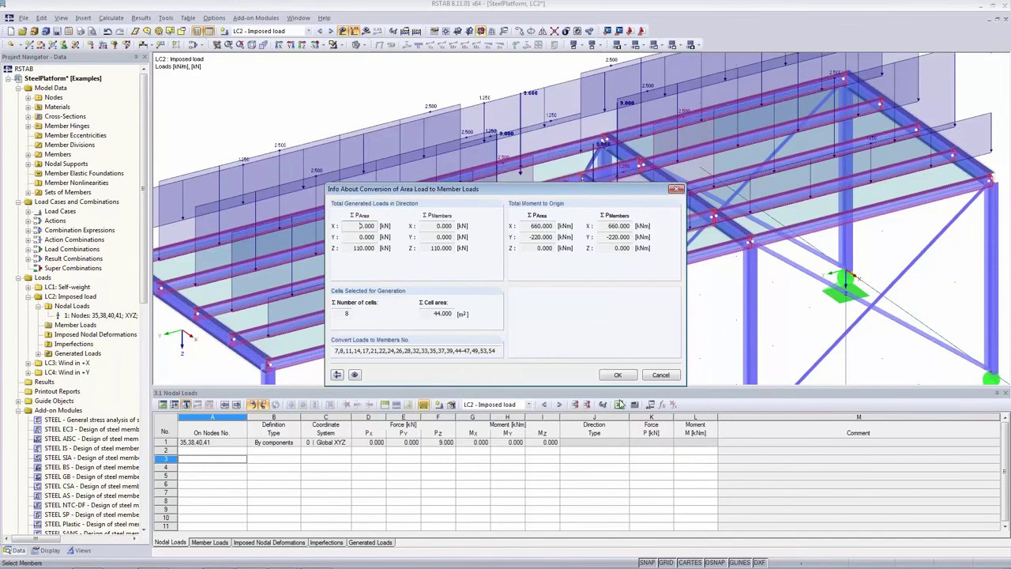
left_click(618, 375)
scroll(685, 361, "down", 2)
middle_click_drag(686, 361, 628, 313)
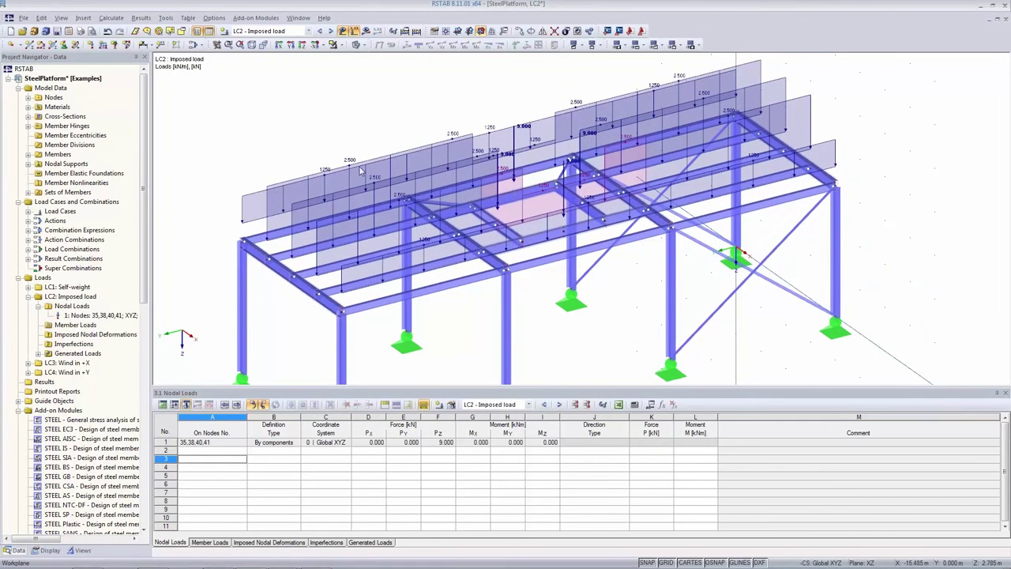
Review the SteelPlatform model's general data, including the EN 1990 standard, CEN national annex and automatic load combination settings.
left_click(443, 207)
right_click(99, 78)
left_click(158, 83)
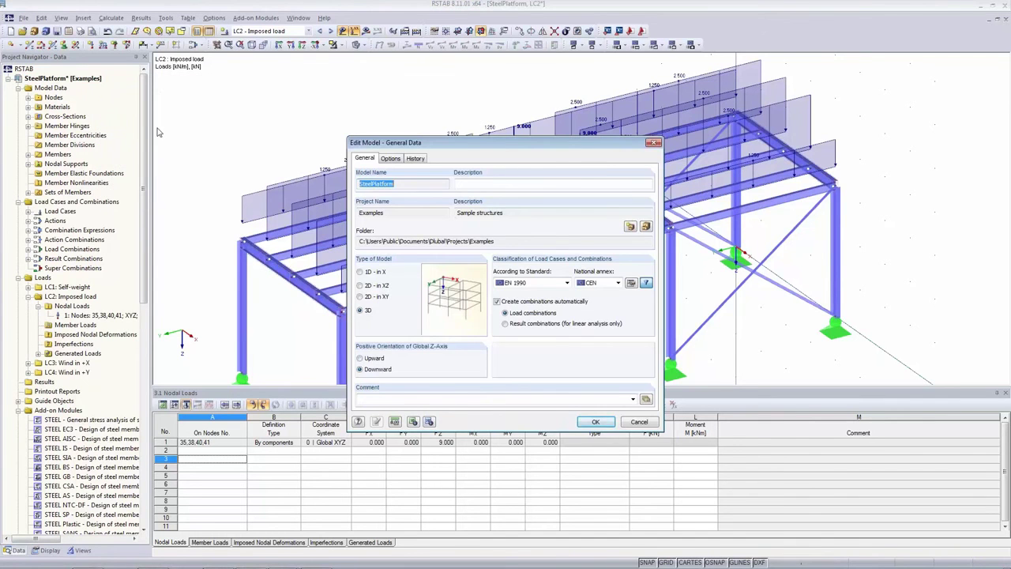
left_click(644, 422)
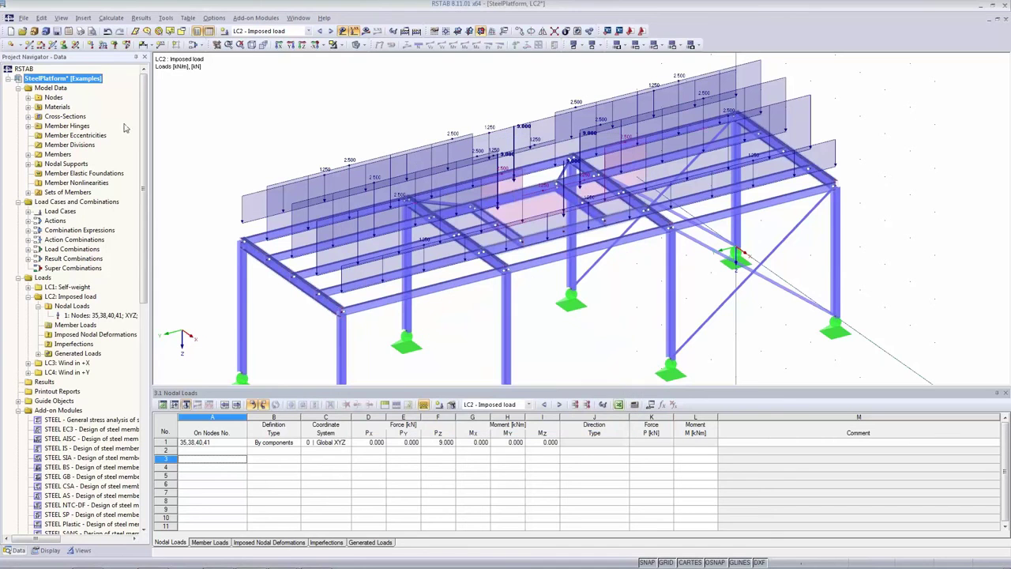
right_click(81, 82)
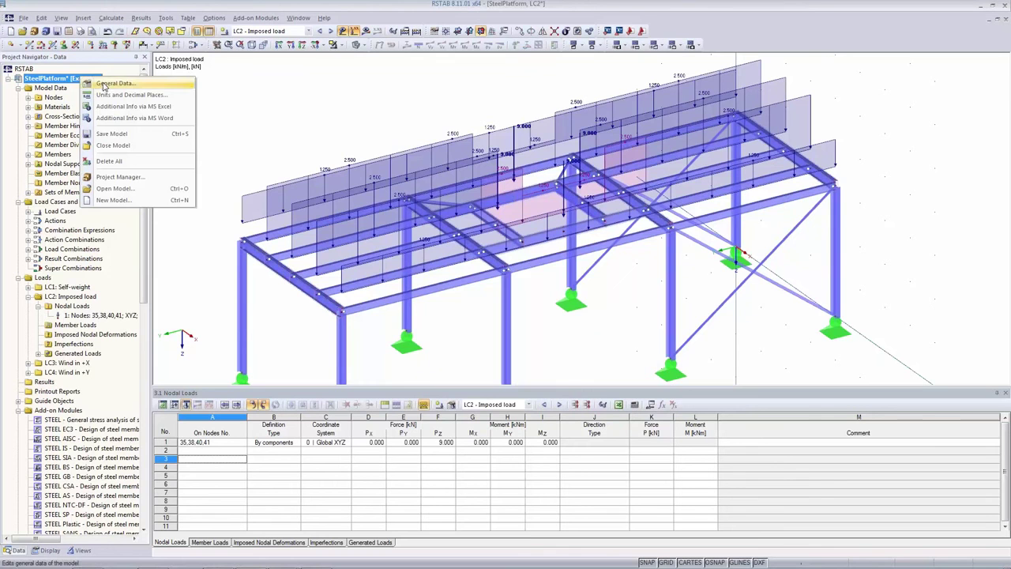
left_click(112, 84)
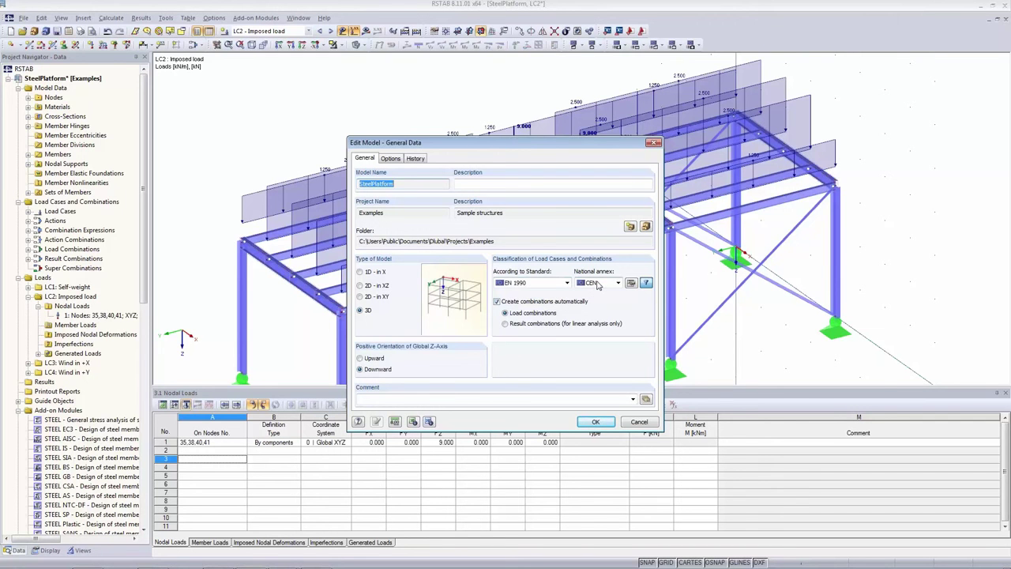
left_click(596, 422)
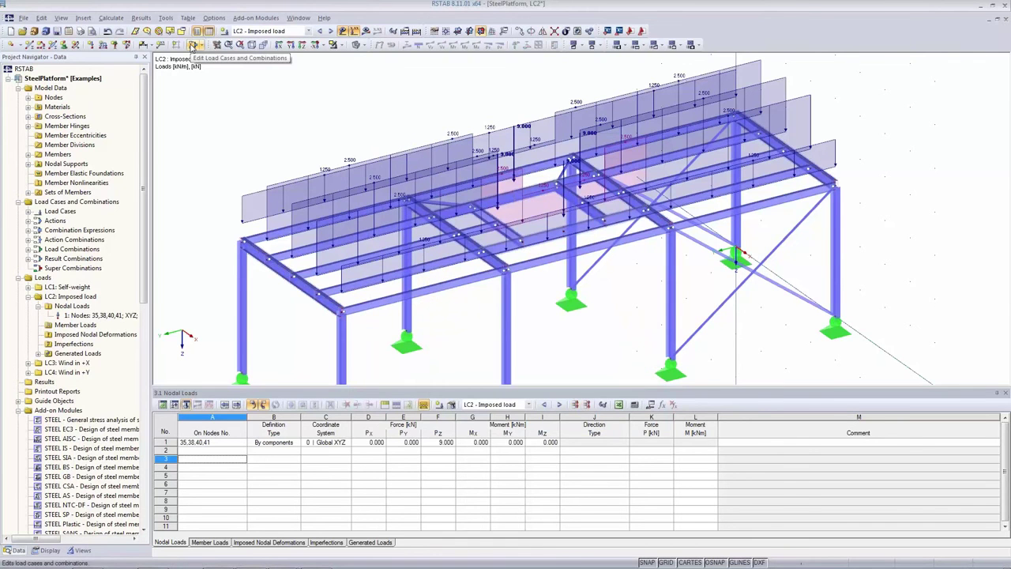
Inspect the defined load cases and check which ones are assigned to the Permanent, Imposed and Wind actions.
left_click(192, 45)
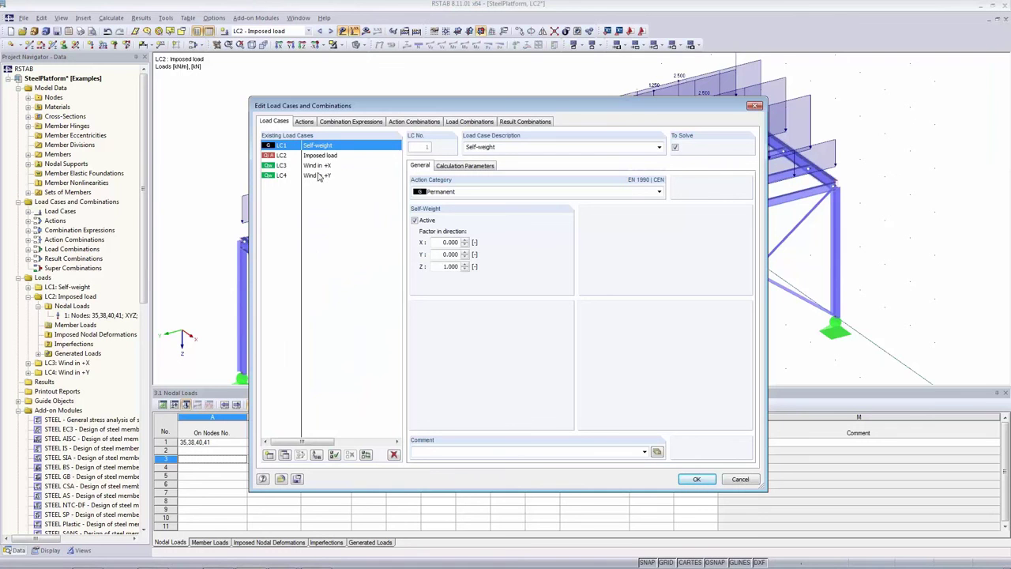
left_click(304, 122)
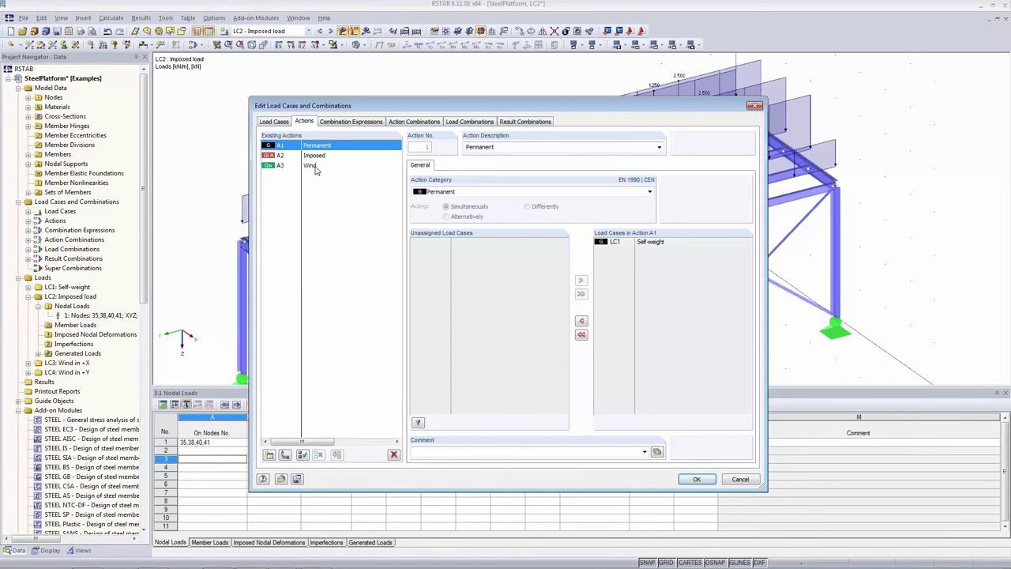
left_click(316, 156)
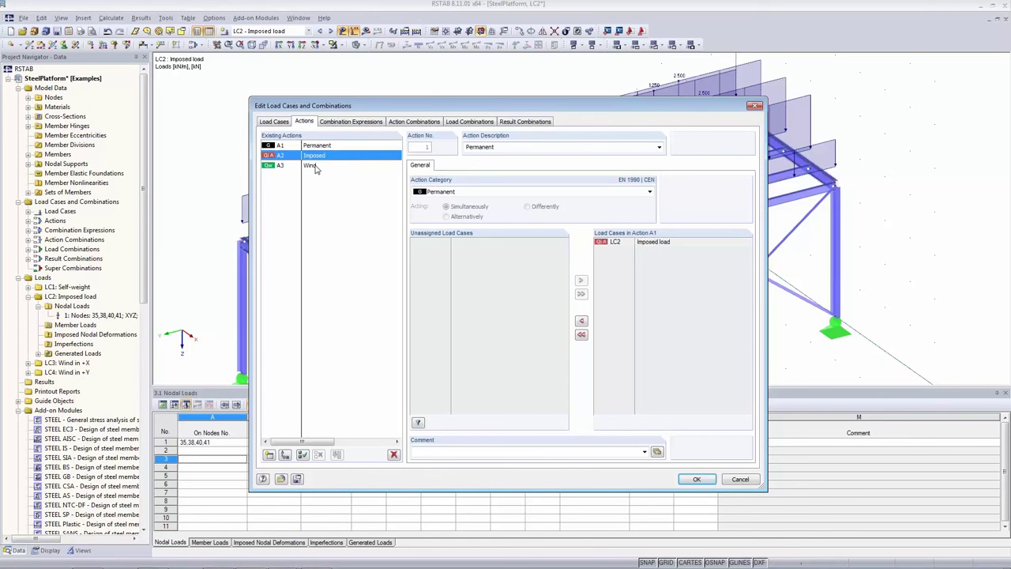
left_click(314, 167)
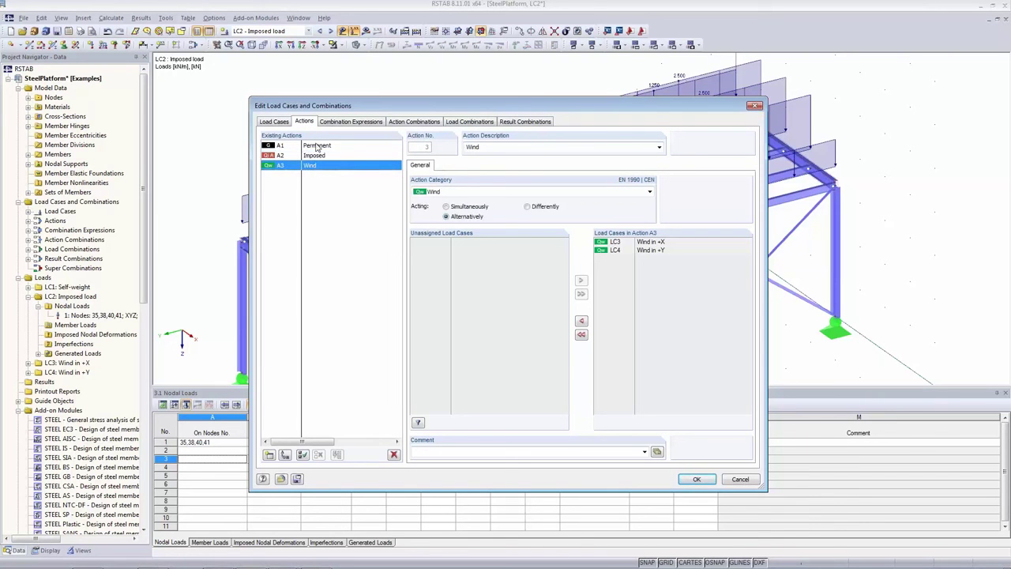
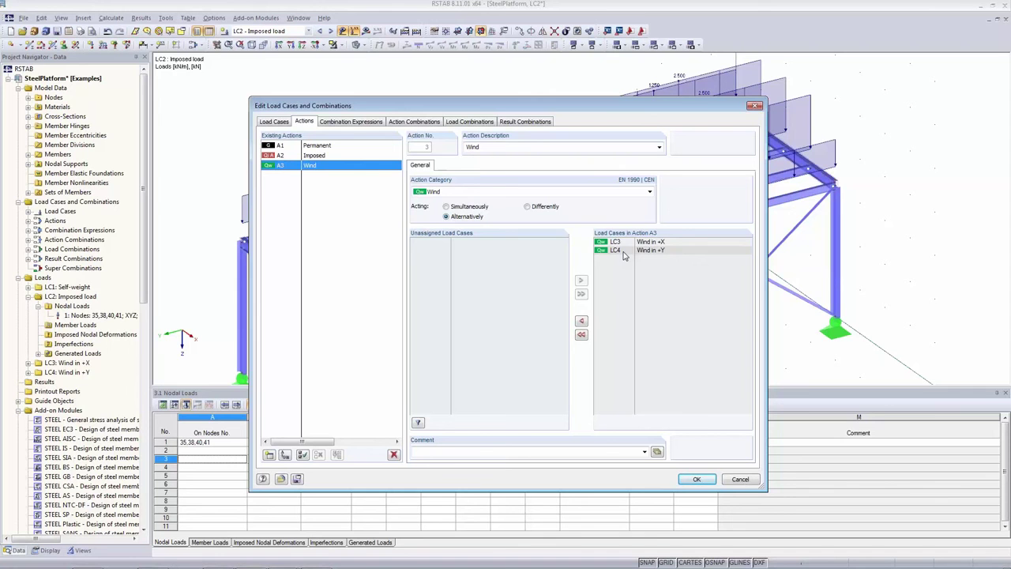
Review the design situations and settings of combination expressions CE1 to CE4.
left_click(352, 122)
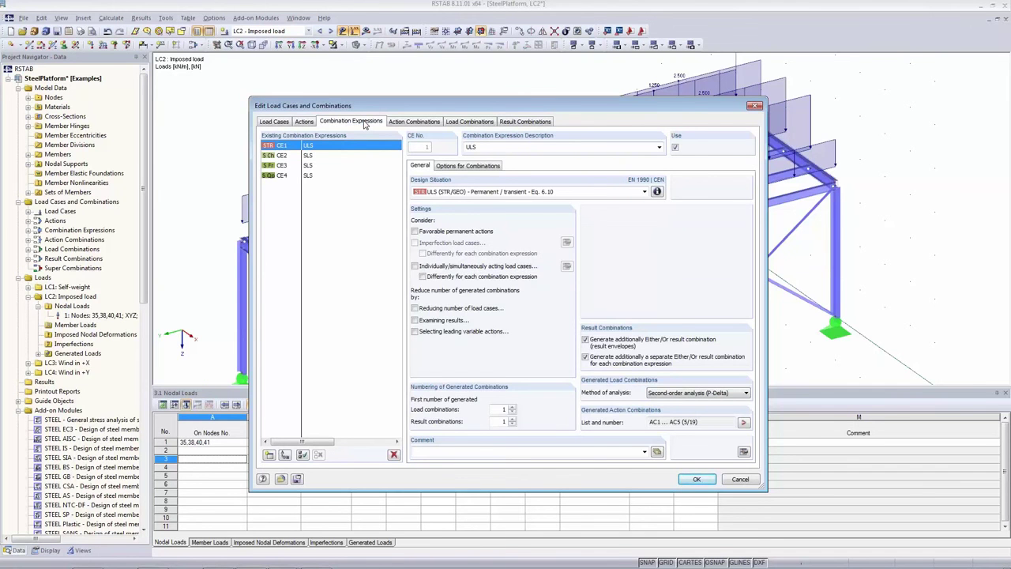
left_click(312, 158)
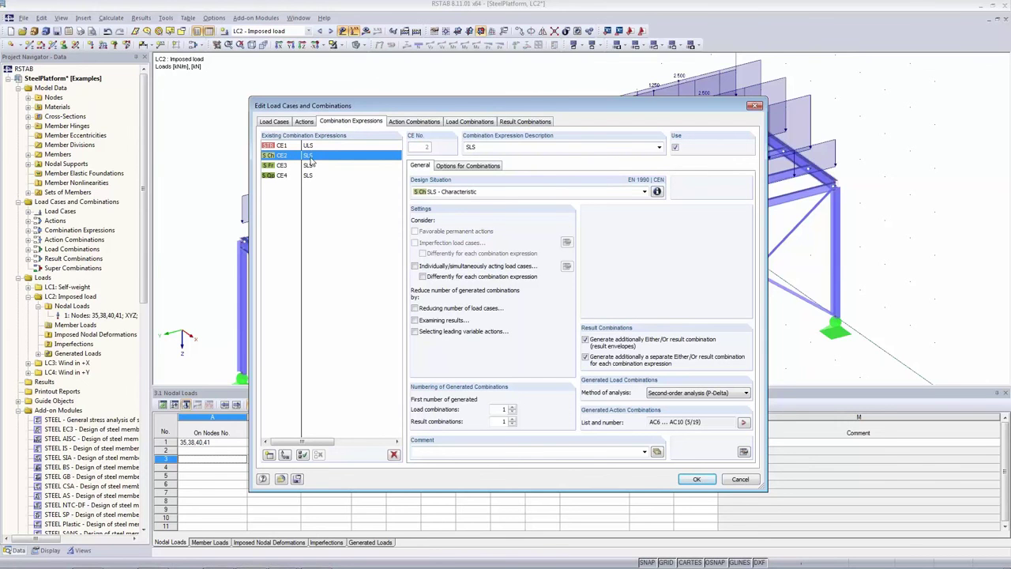
left_click(309, 165)
left_click(309, 176)
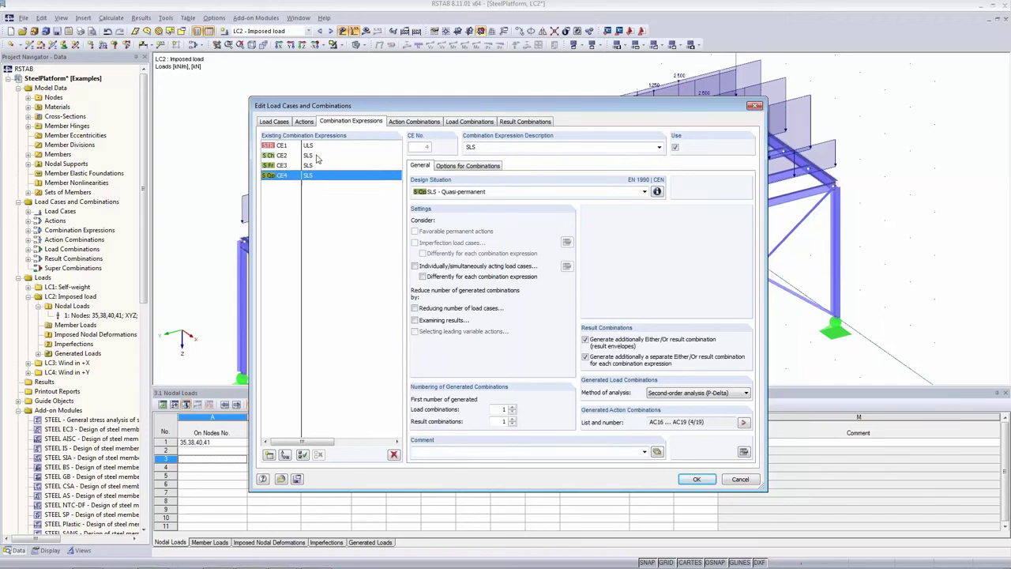
Delete the frequent and quasi-permanent SLS combination expressions CE3 and CE4.
left_click(315, 167, "ctrl")
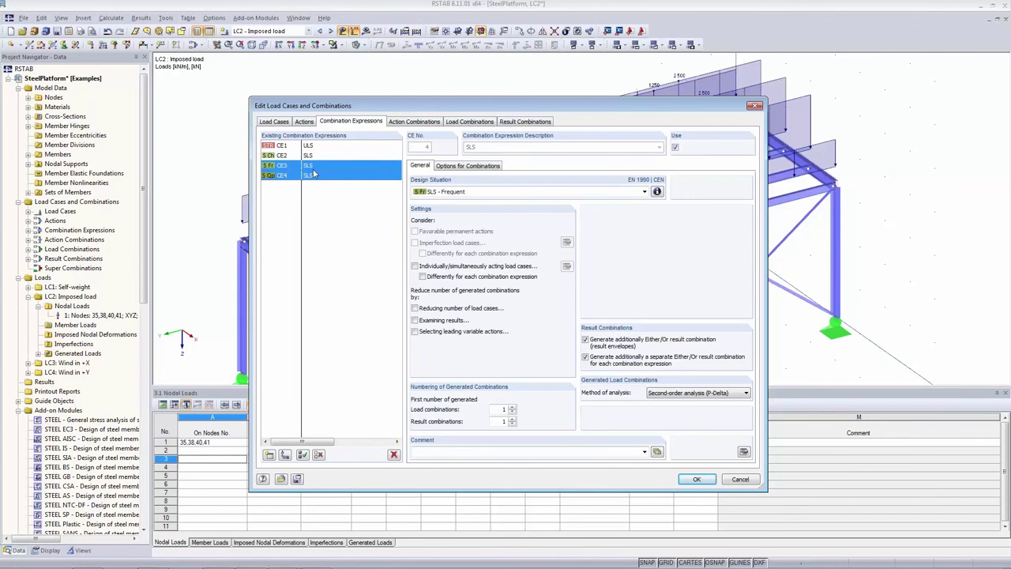
left_click(305, 123)
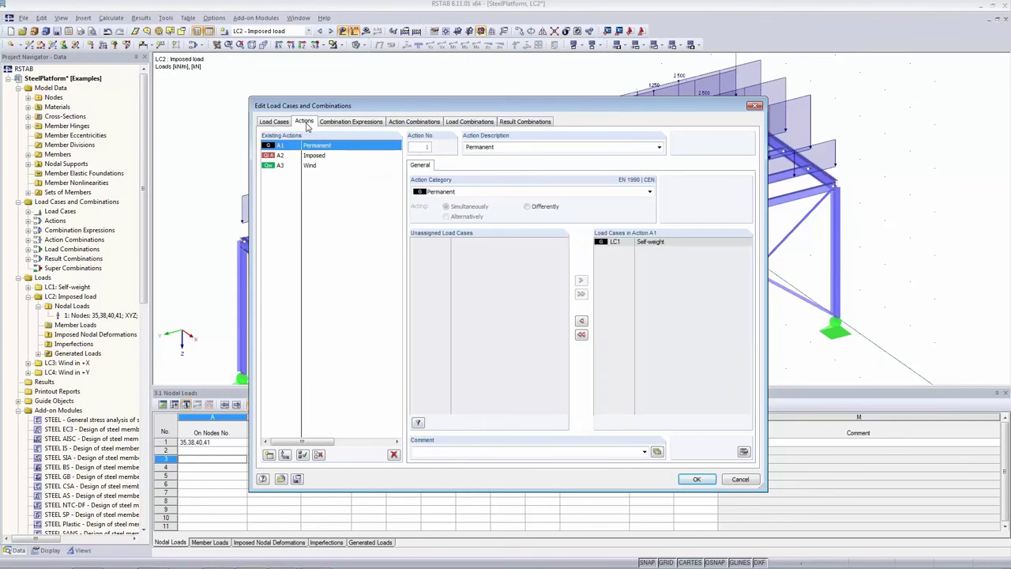
left_click(355, 121)
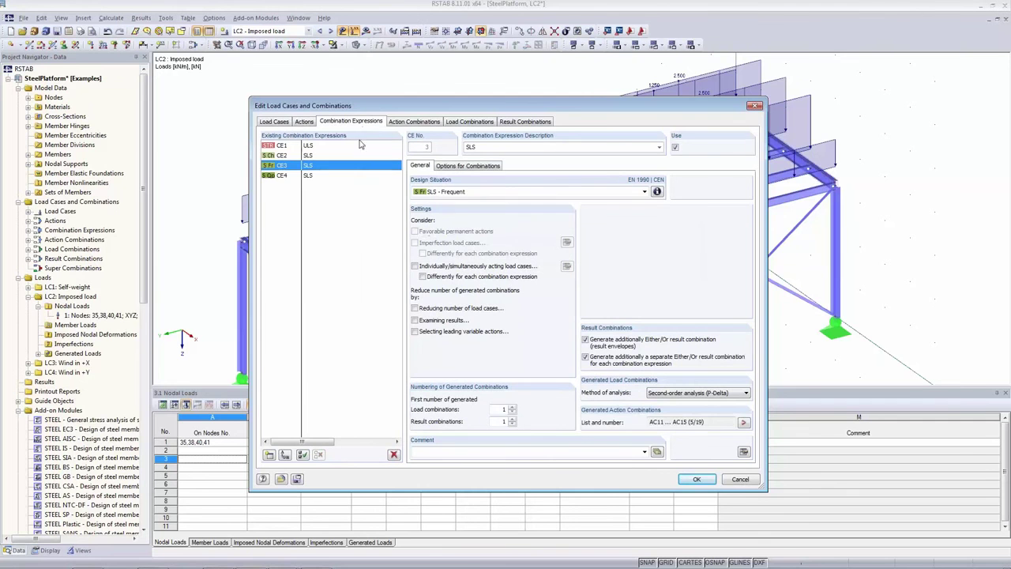
left_click(317, 168)
left_click(316, 175, "shift")
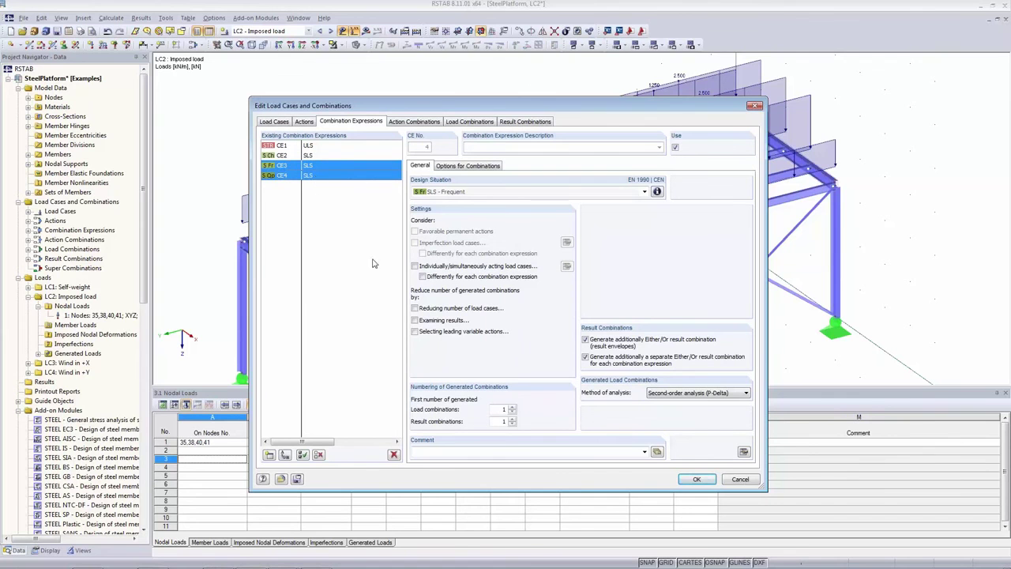
left_click(393, 456)
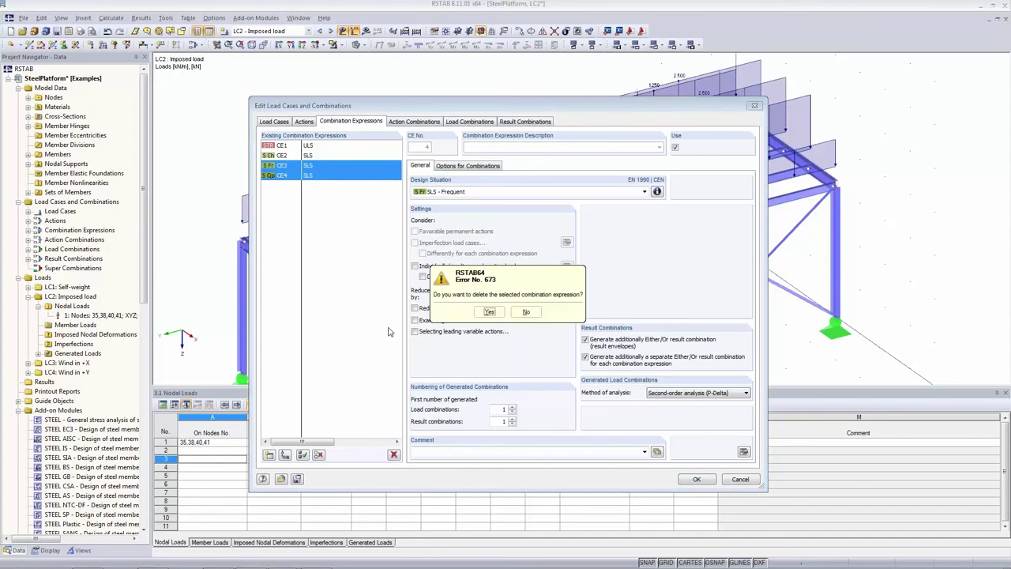
left_click(489, 314)
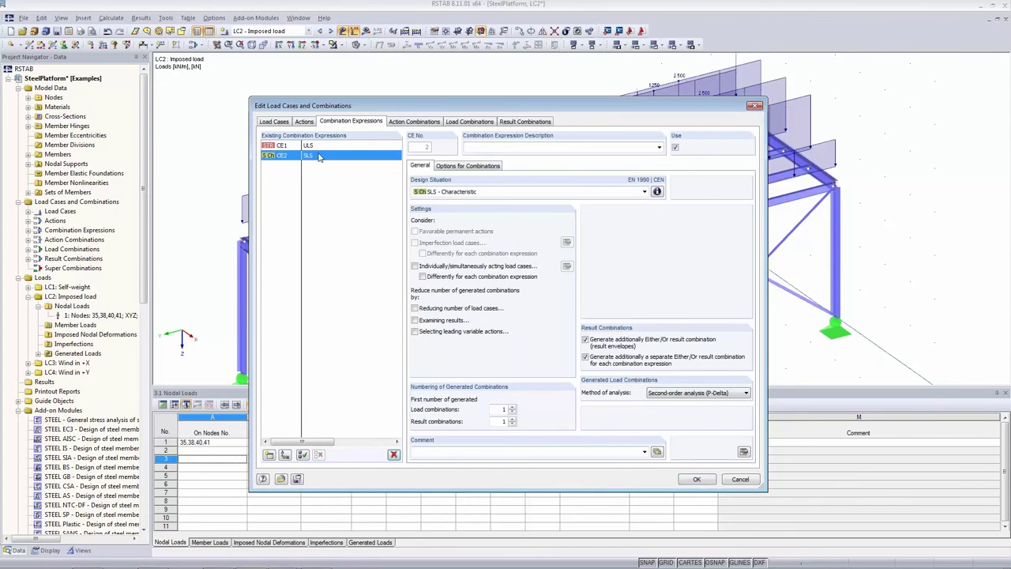
Try reducing the number of load cases automatically for CE2 by neglecting those with lesser relevance, and turn the reduction off again.
left_click(321, 147)
left_click(322, 156)
left_click(415, 309)
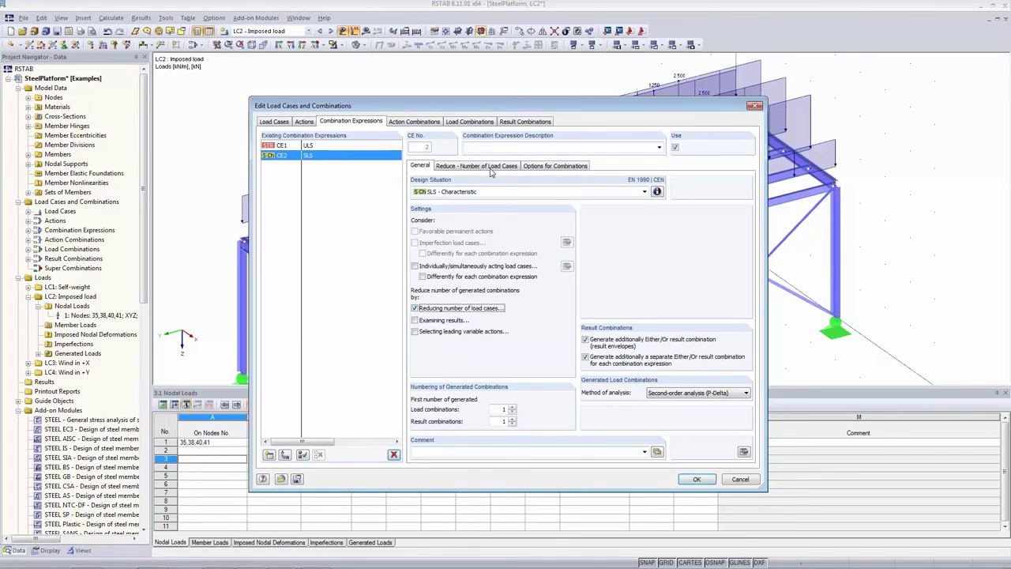
left_click(489, 168)
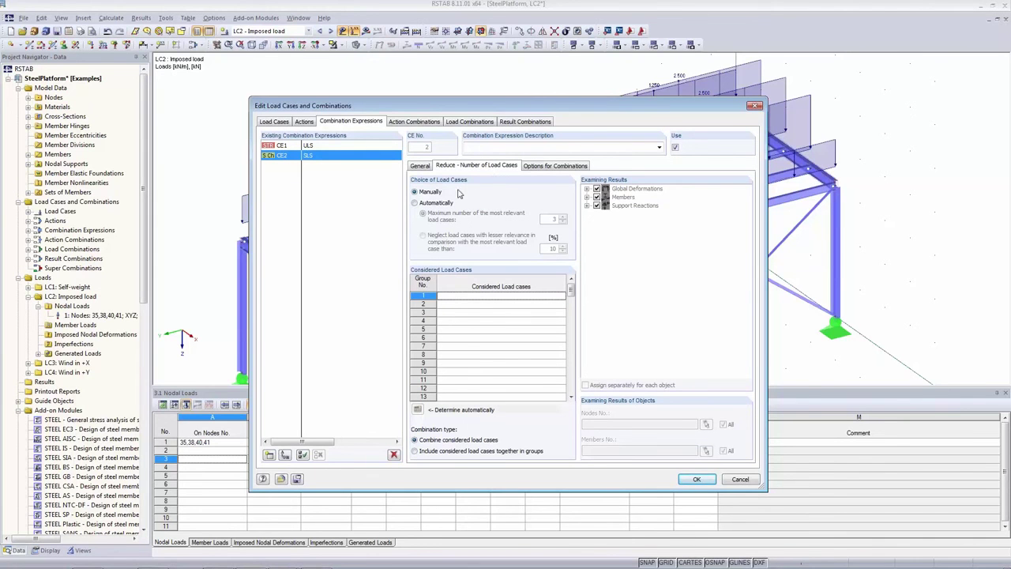
left_click(414, 203)
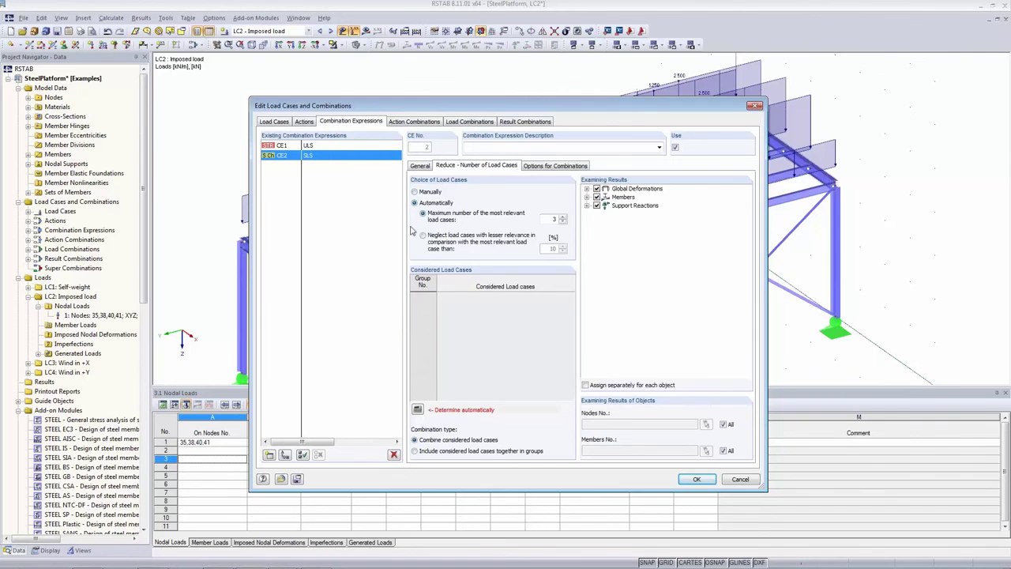
left_click(422, 236)
left_click(420, 166)
left_click(414, 309)
left_click(414, 308)
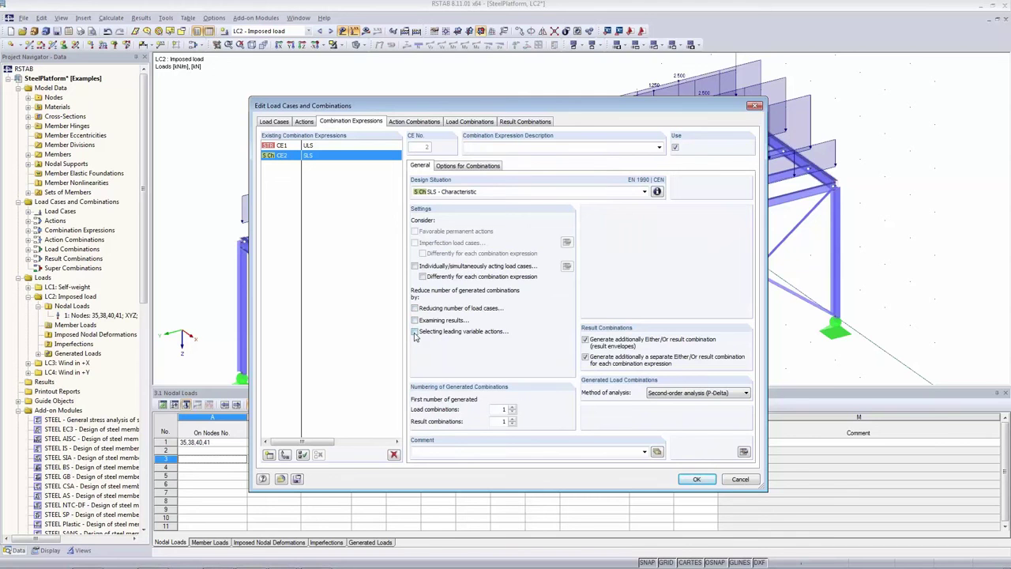
Try limiting the leading variable actions of CE2 by excluding the Wind action, and turn that option off again.
left_click(414, 332)
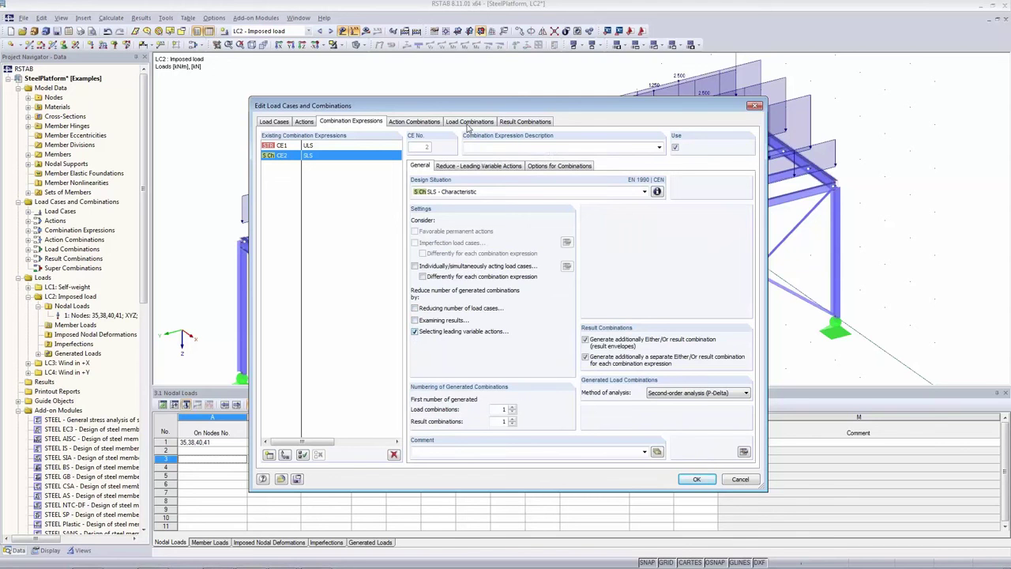
left_click(507, 168)
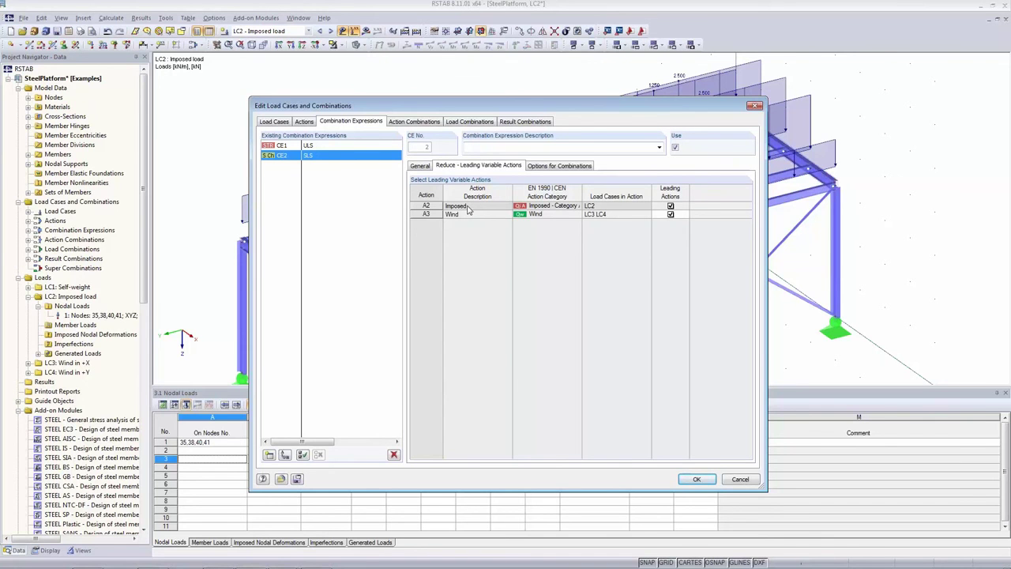
left_click(670, 215)
left_click(418, 167)
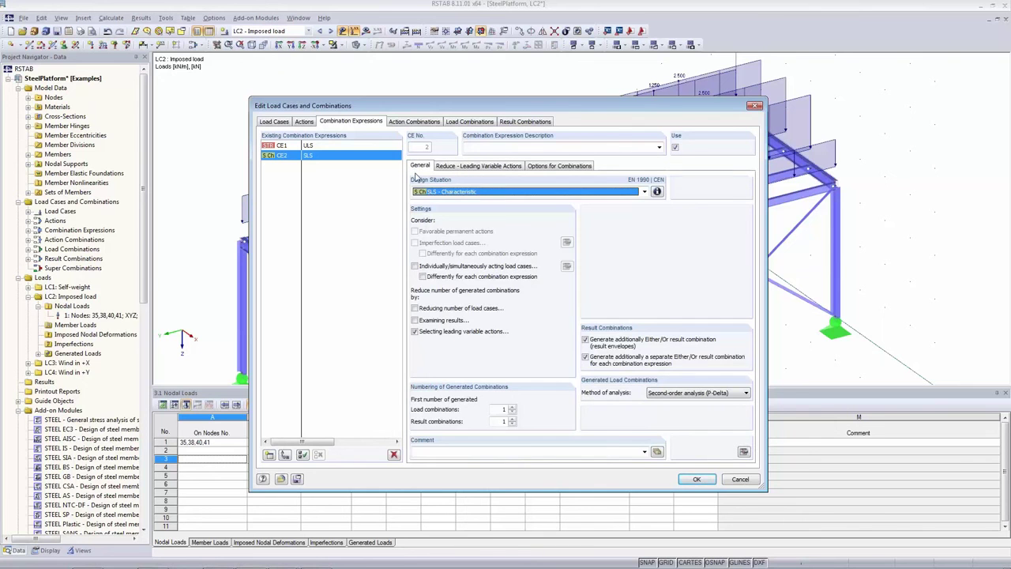
left_click(414, 332)
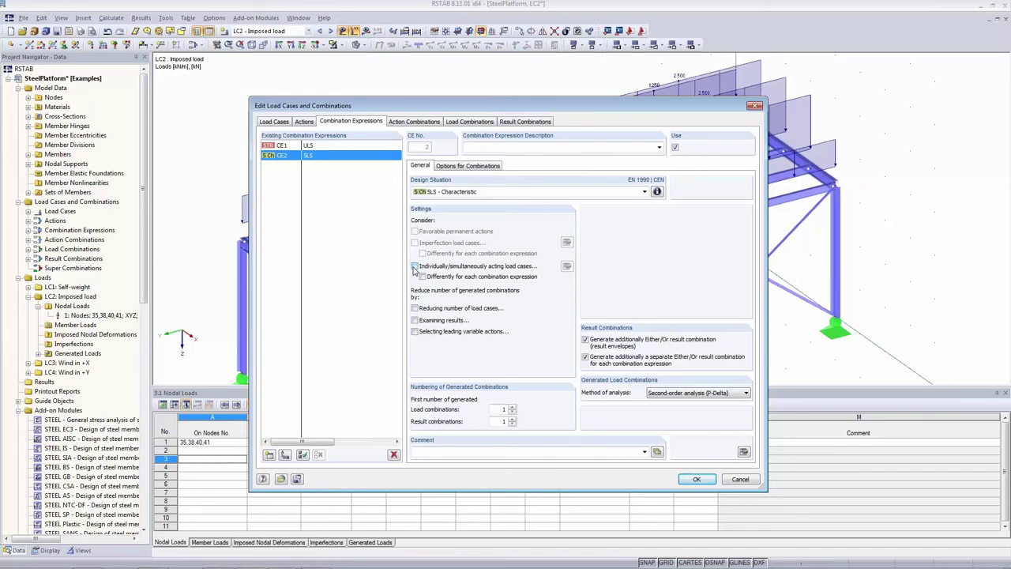
Enable individually/simultaneously acting load cases for CE2 and set LC1 to combine only together with LC3.
left_click(414, 267)
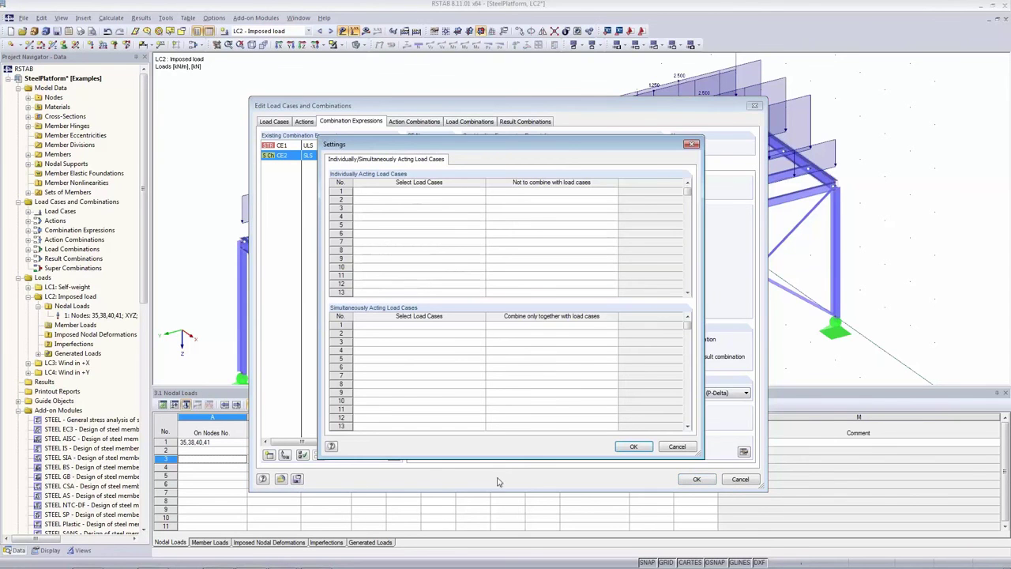
left_click_drag(471, 144, 530, 174)
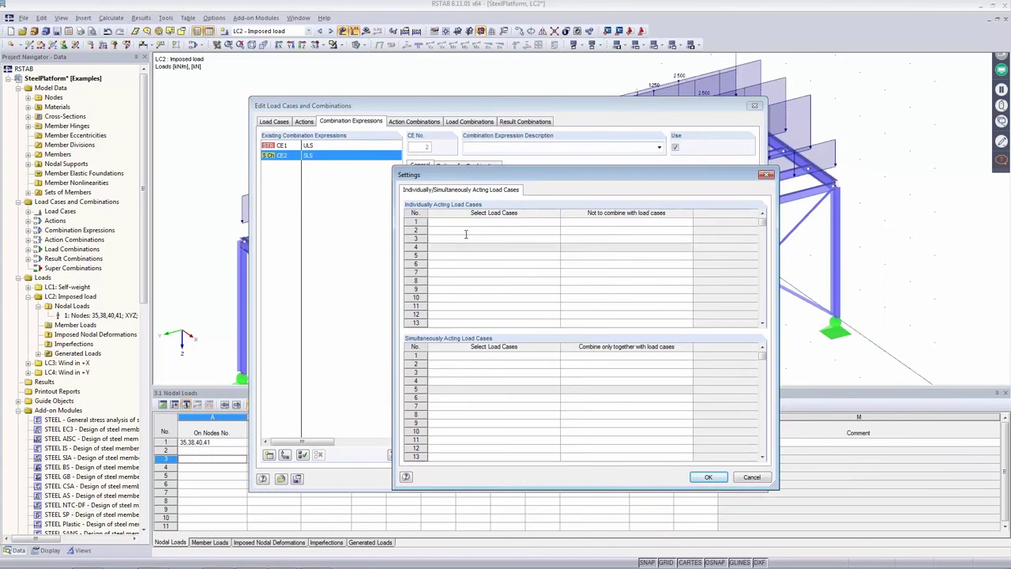
left_click(461, 356)
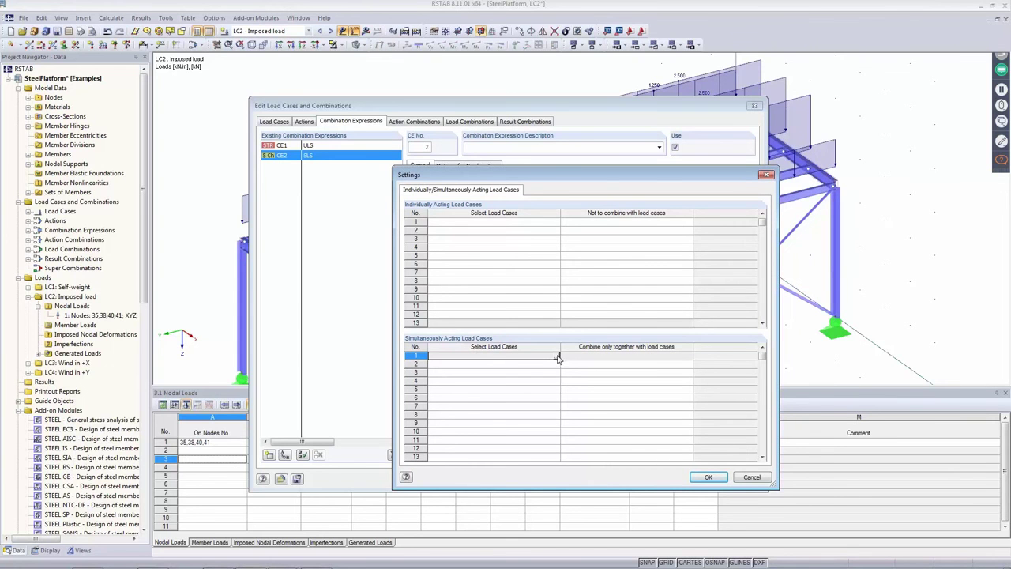
left_click(583, 357)
double_click(583, 357)
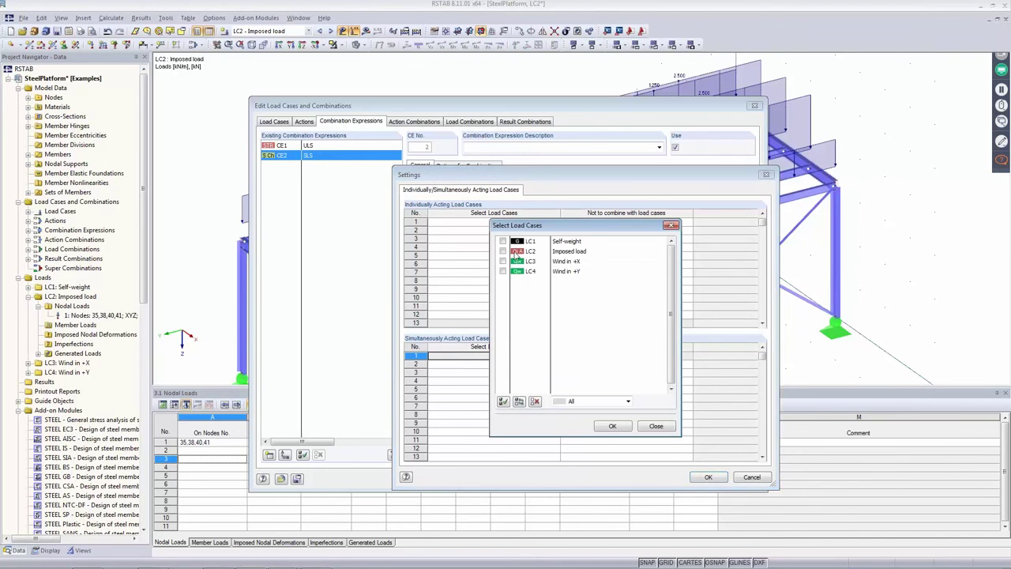
left_click(612, 428)
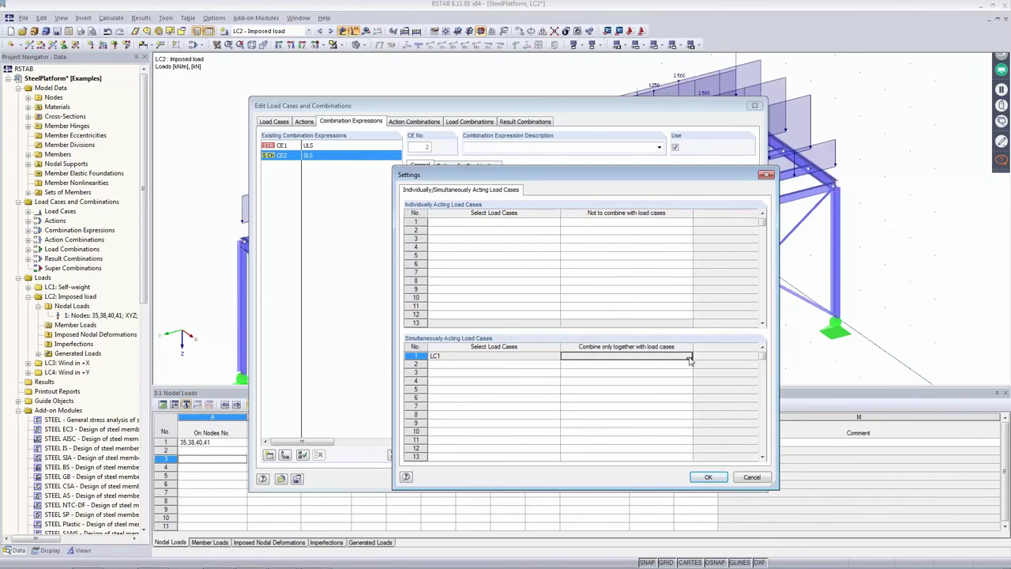
left_click(690, 359)
left_click(503, 261)
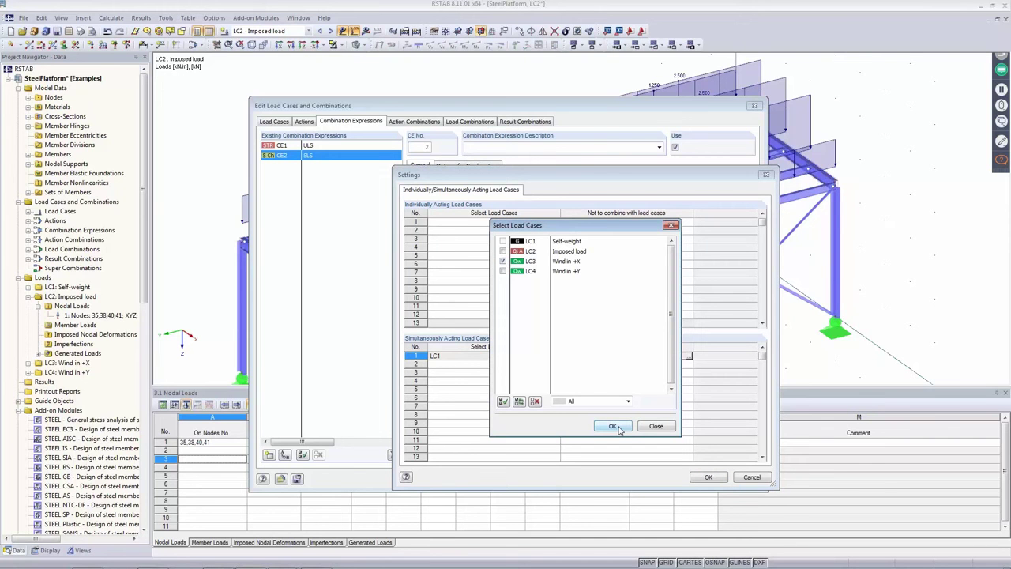
left_click(613, 426)
Try setting LC3 to combine only together with LC1 for CE2, and turn off the individually/simultaneously acting load cases option again.
left_click(553, 364)
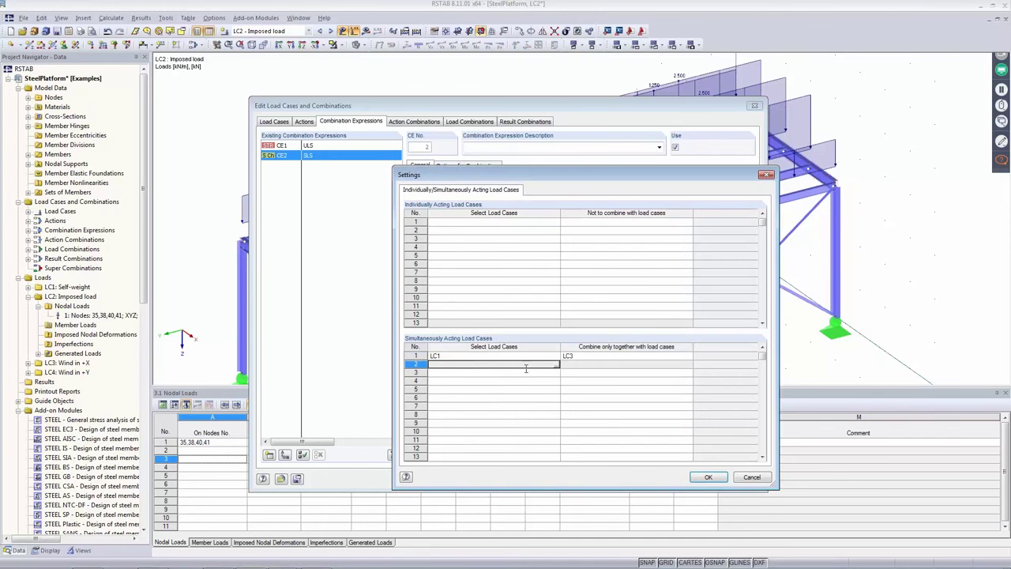
left_click(557, 364)
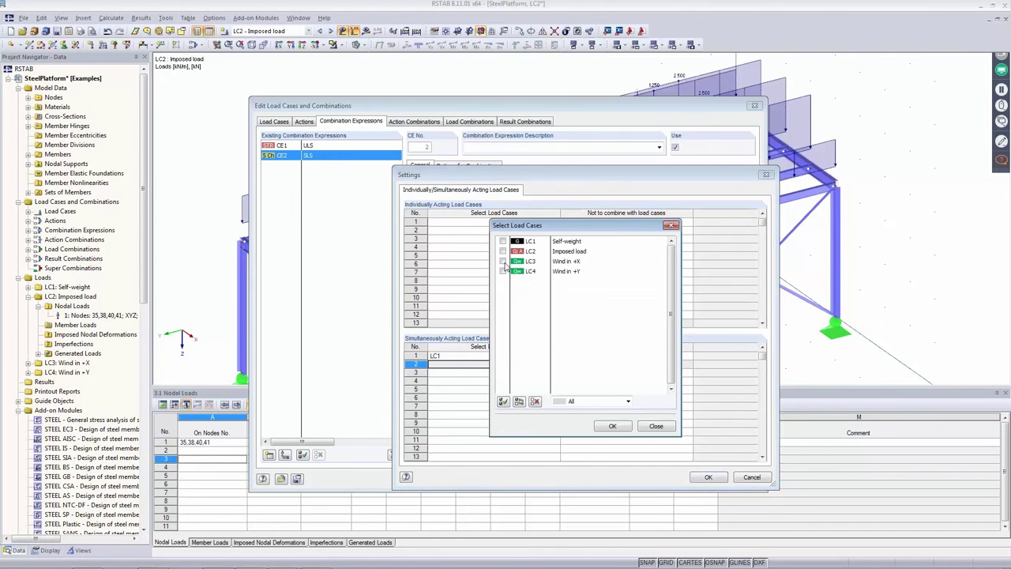
left_click(503, 261)
left_click(613, 426)
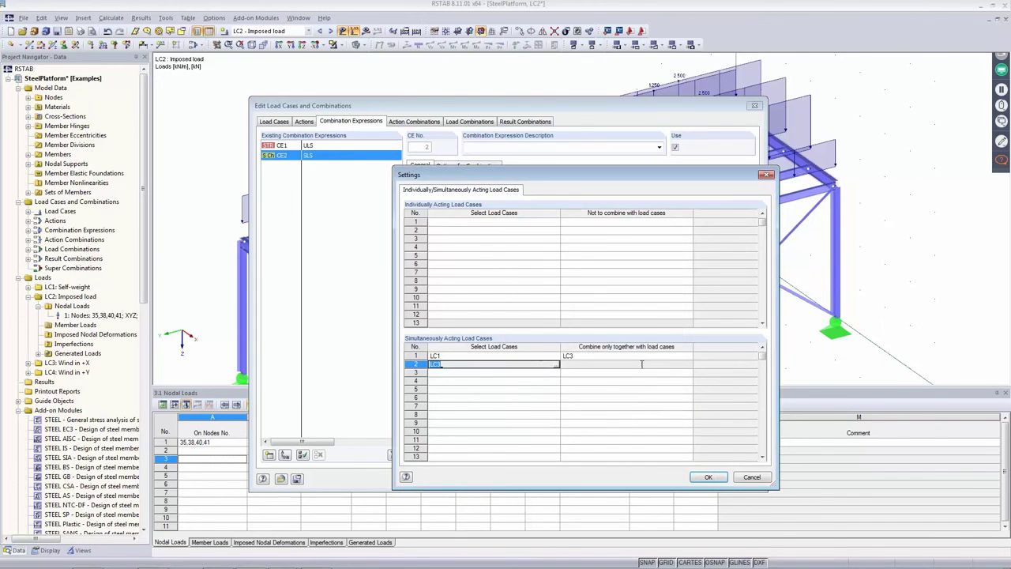
left_click(645, 364)
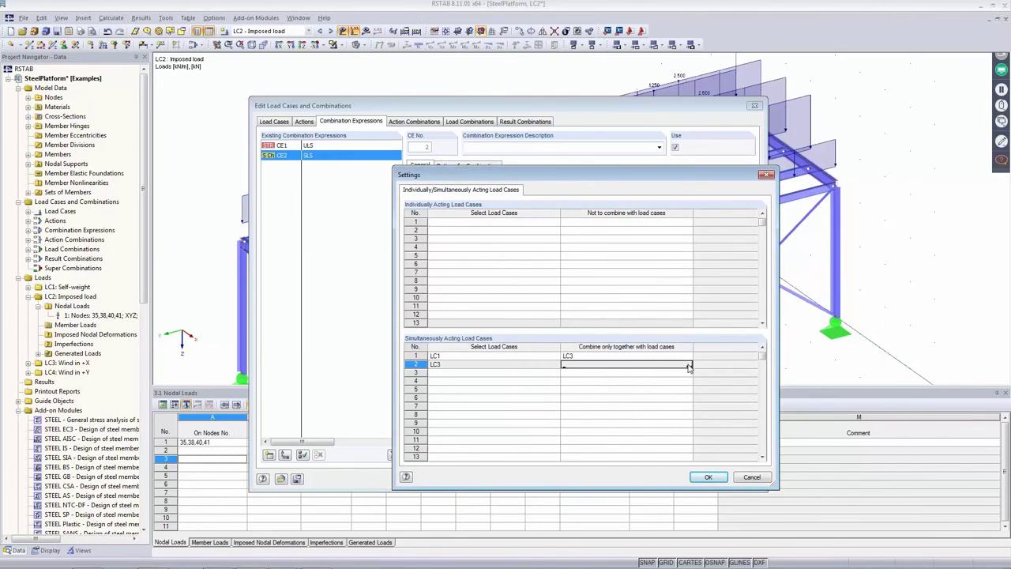
left_click(503, 241)
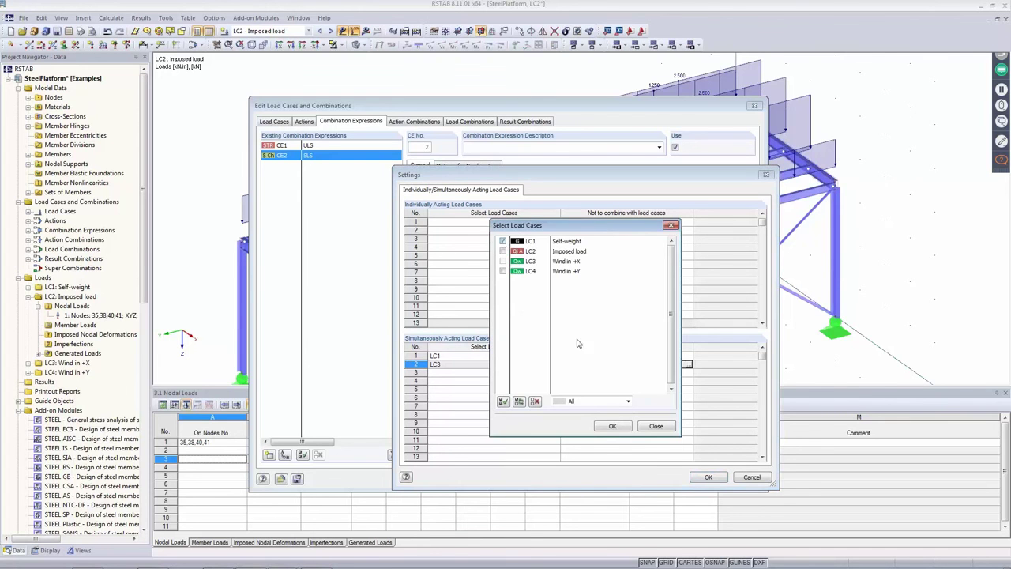
left_click(613, 426)
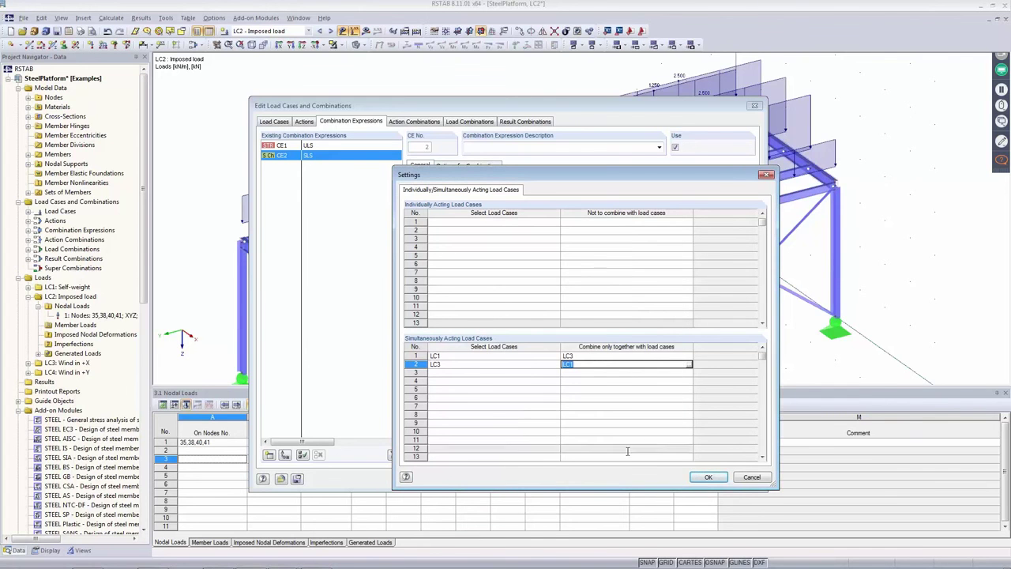
left_click(717, 477)
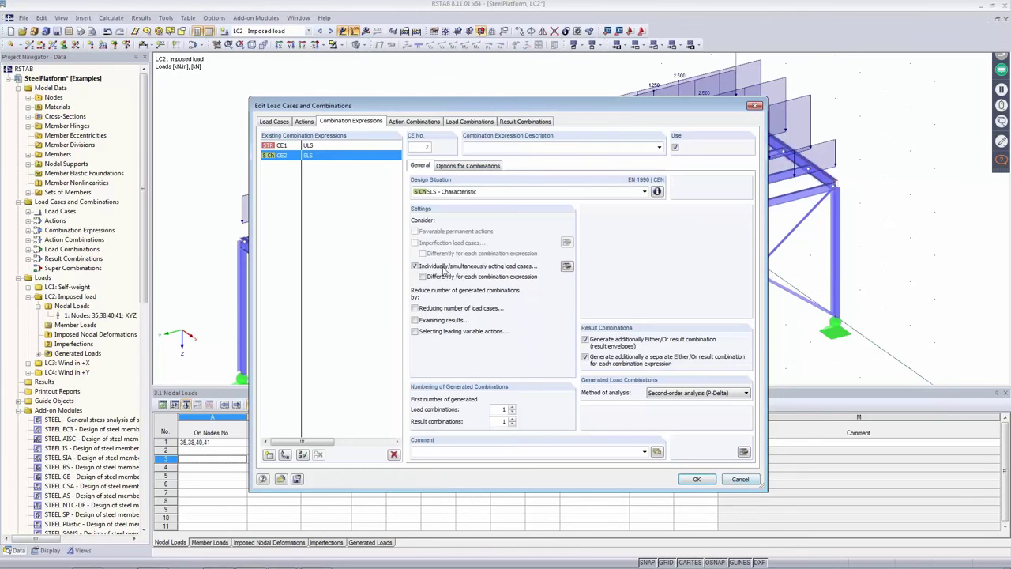
left_click(415, 266)
Generate the action combinations and review the factors, leading actions and load cases of AC2 to AC5.
left_click(407, 123)
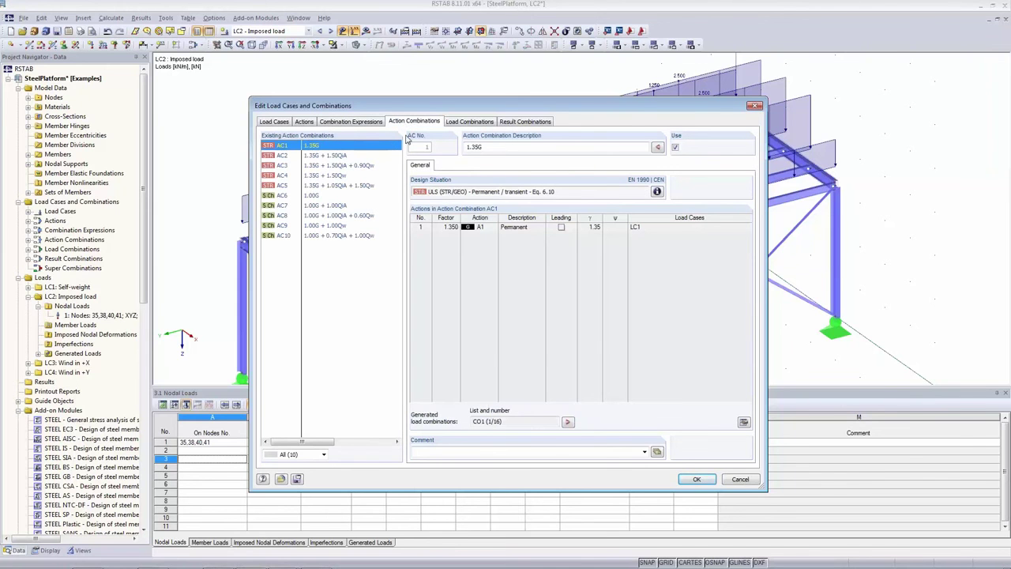
left_click(329, 158)
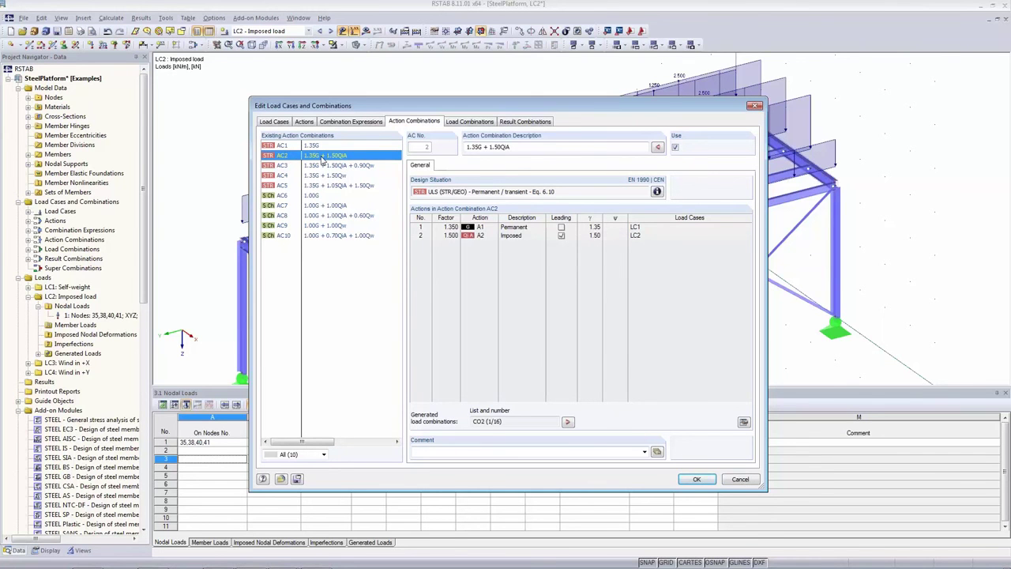
left_click(321, 166)
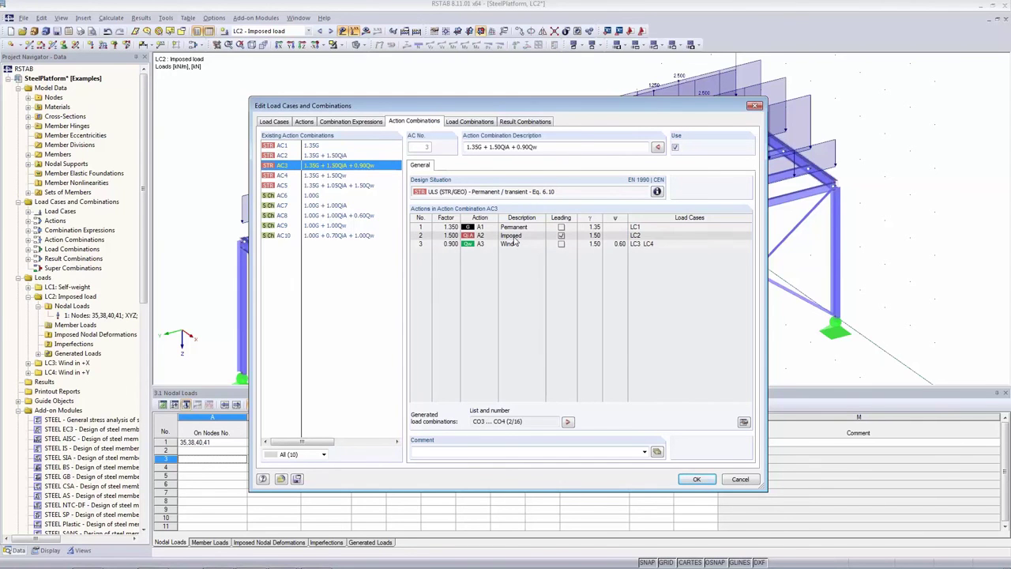
left_click(340, 176)
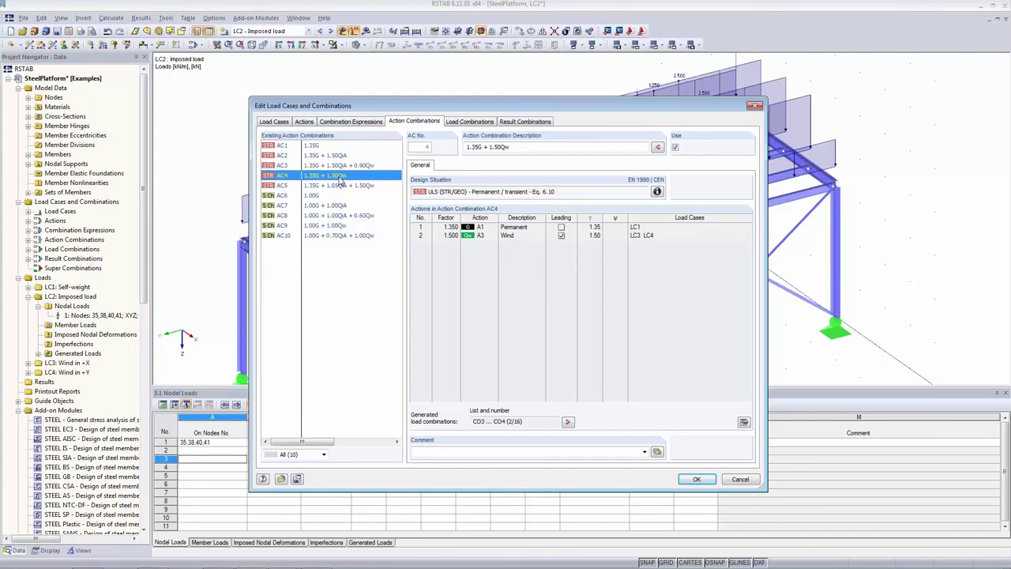
left_click(343, 189)
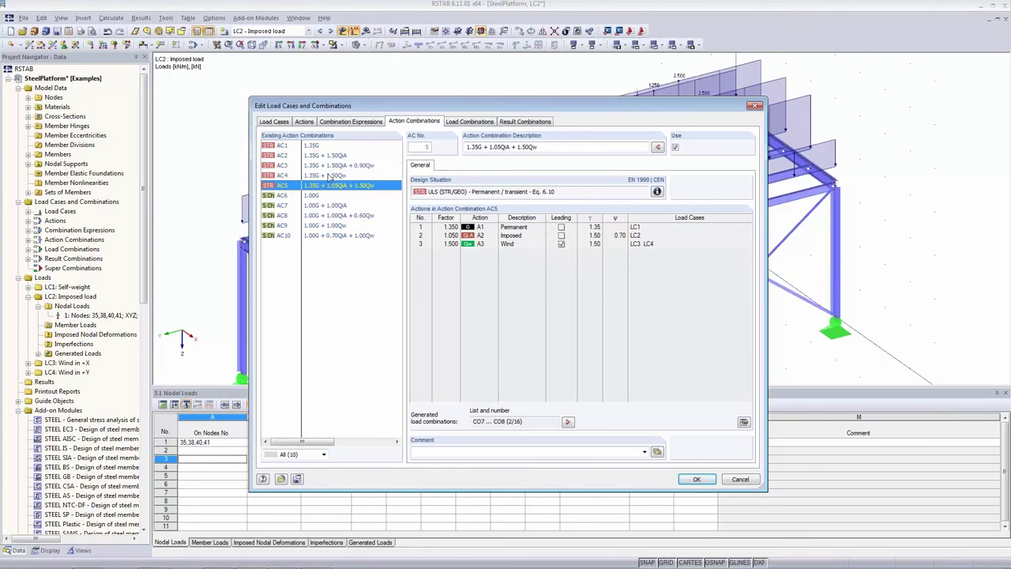
Generate the load combinations and go back to compare them with the action combinations AC3 and AC5.
left_click(470, 122)
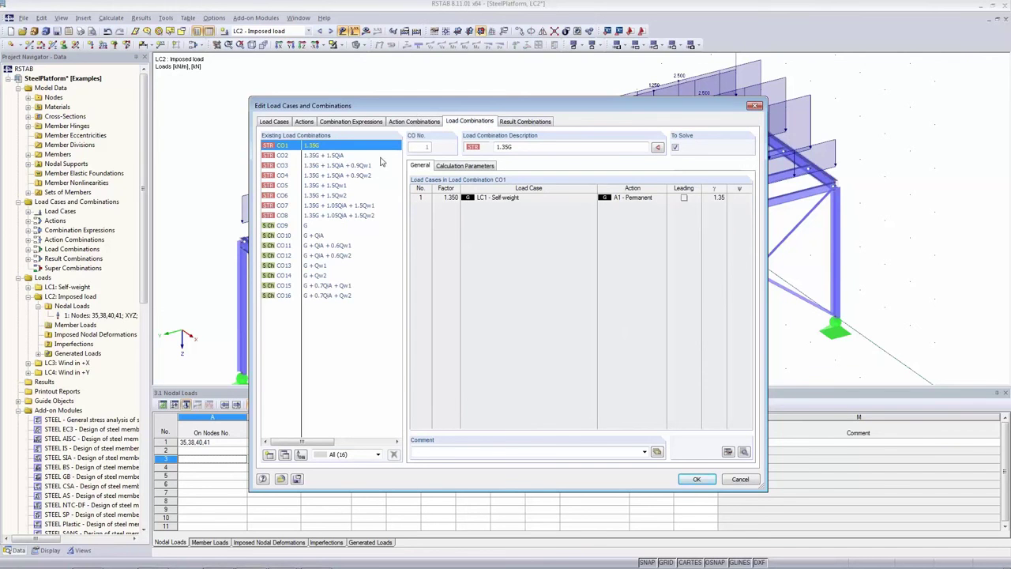
left_click(423, 124)
left_click(335, 166)
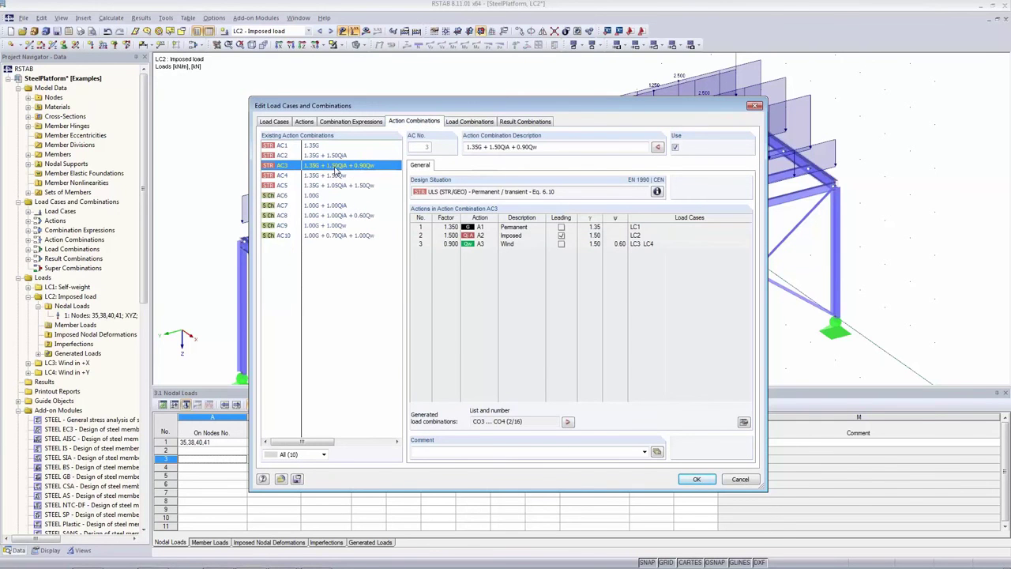
left_click(337, 186)
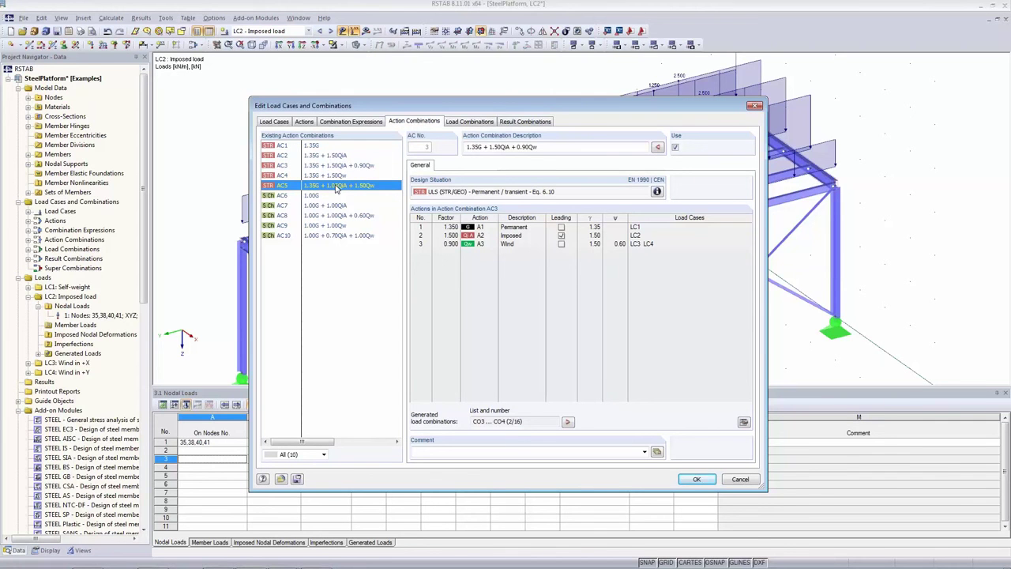
Examine the load cases, factors and leading actions in load combinations CO8, CO3 and CO4.
left_click(459, 124)
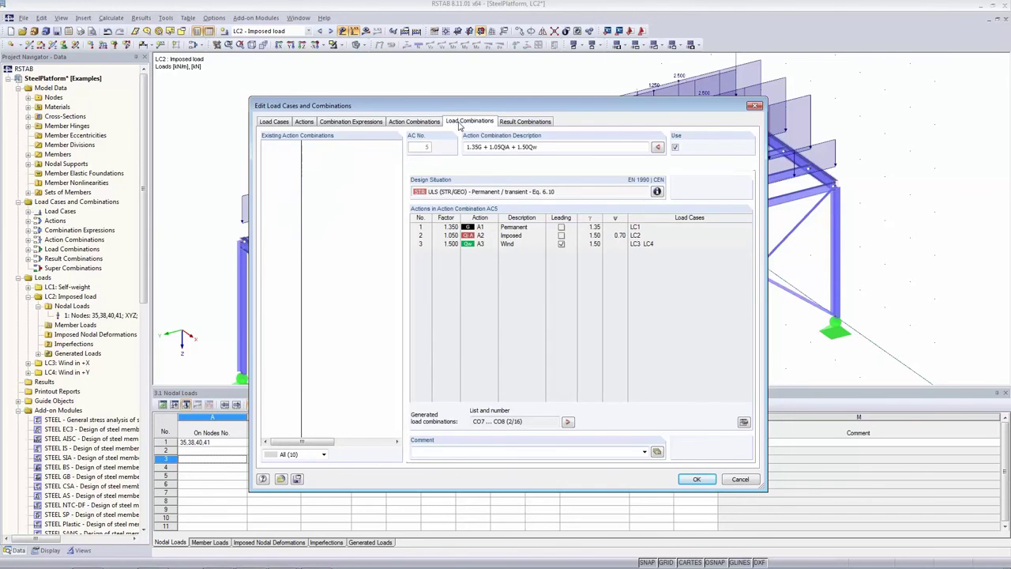
left_click(327, 217)
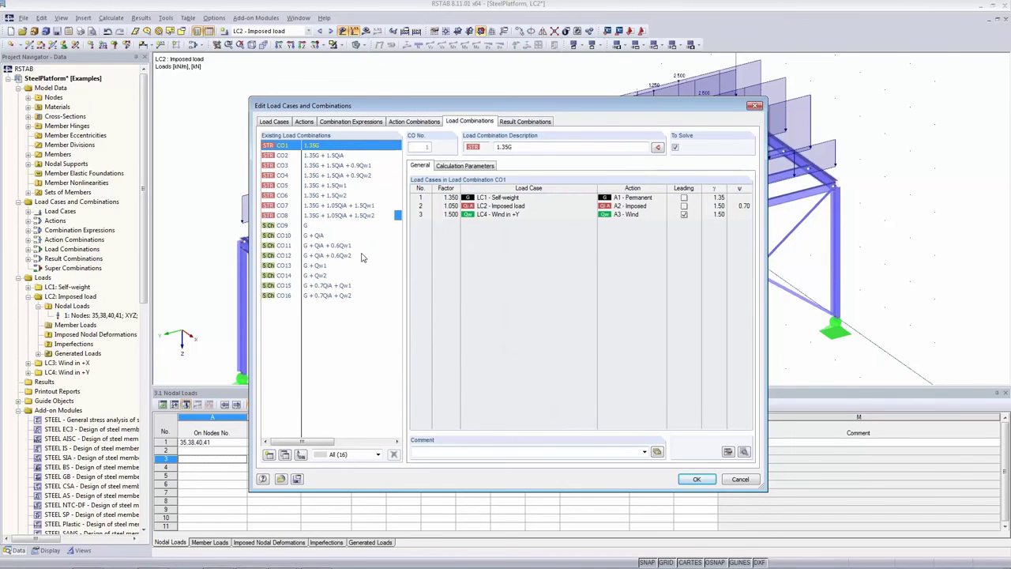
left_click(346, 167)
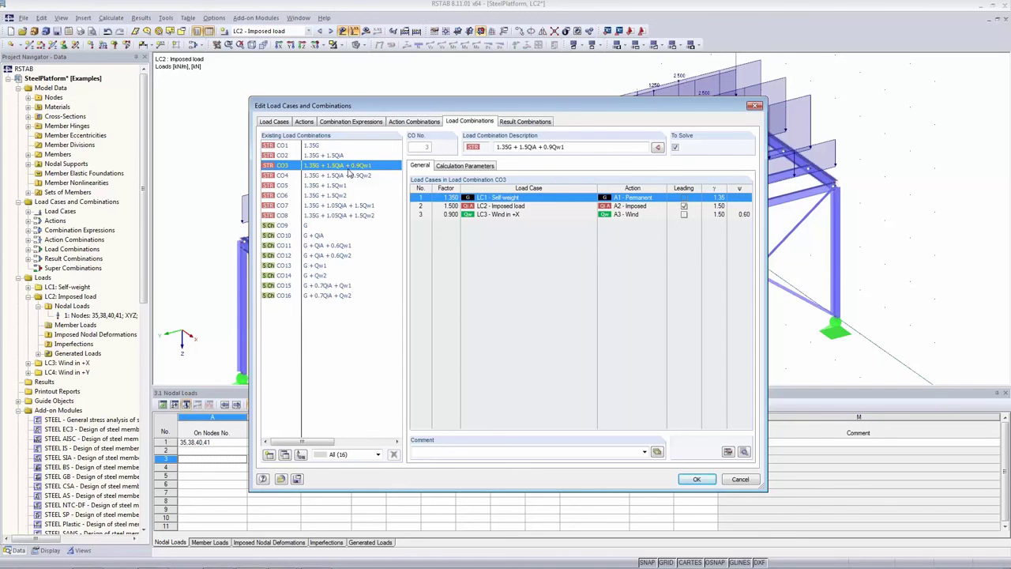
left_click(350, 174)
left_click(352, 166)
left_click(341, 177)
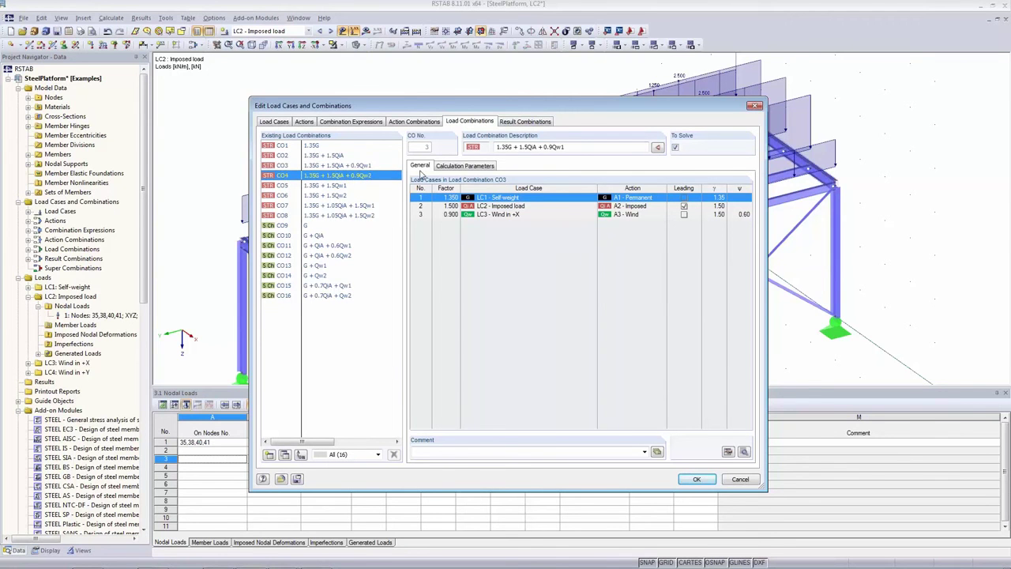
Generate the result combinations, check how RC1 superimposes its loading, and accept all load cases and combinations.
left_click(546, 123)
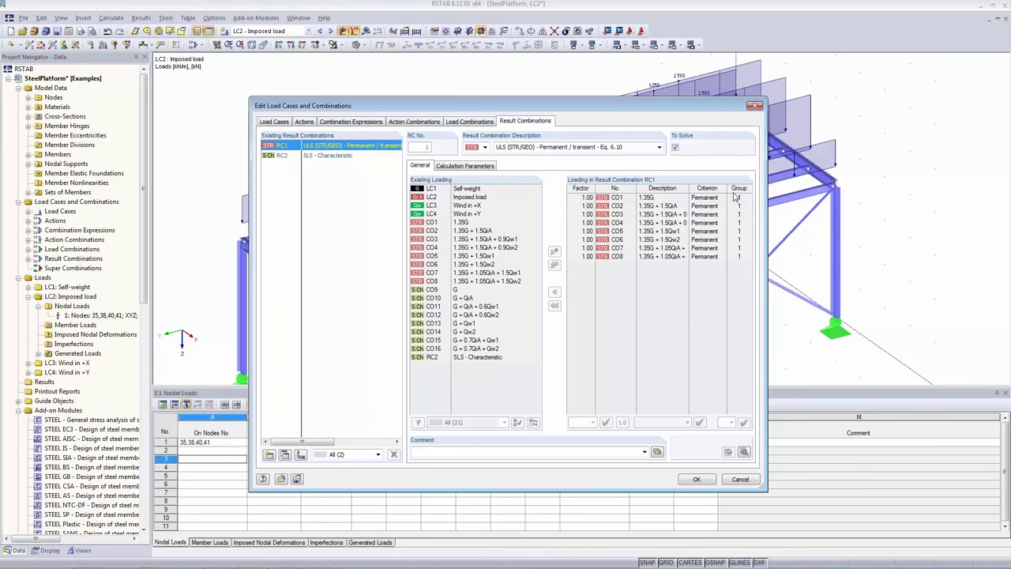
left_click(744, 452)
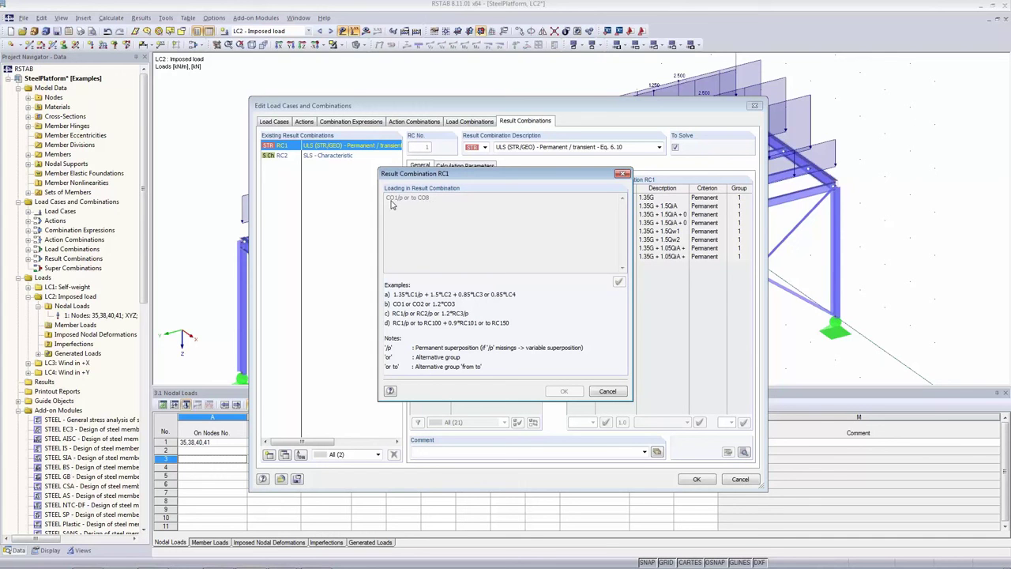
left_click(607, 392)
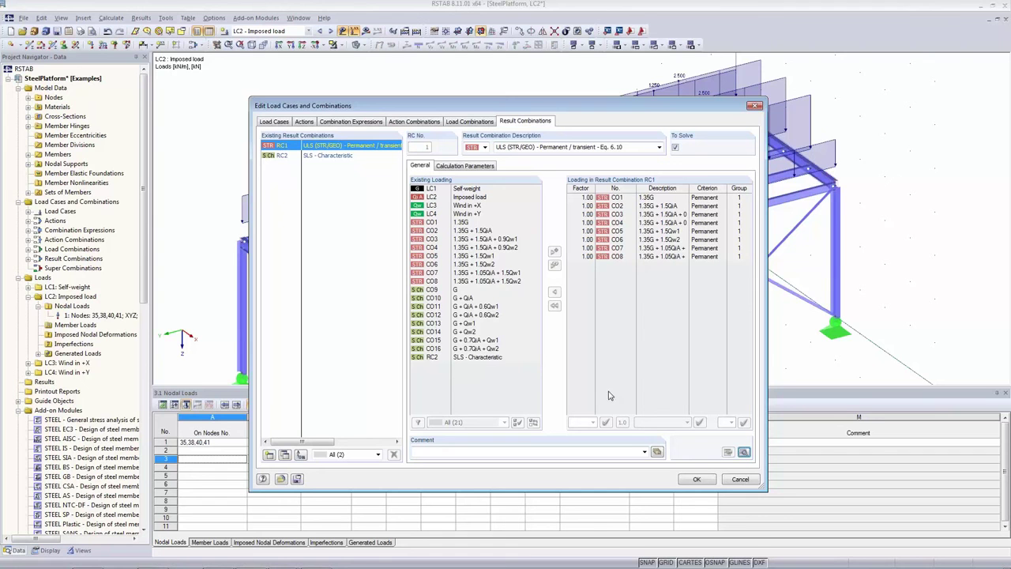
left_click(289, 149)
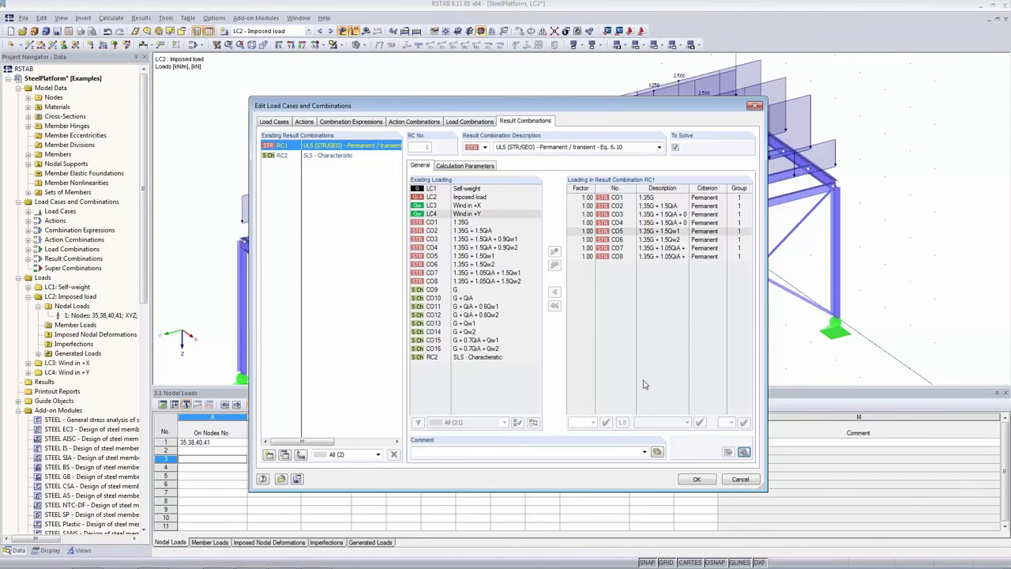
left_click(696, 479)
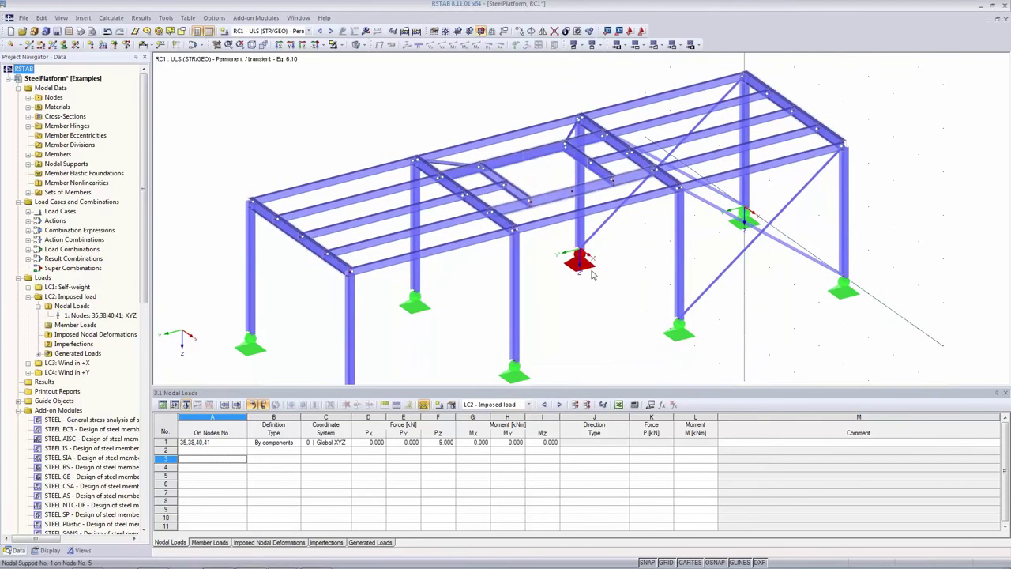
key("alt+Tab")
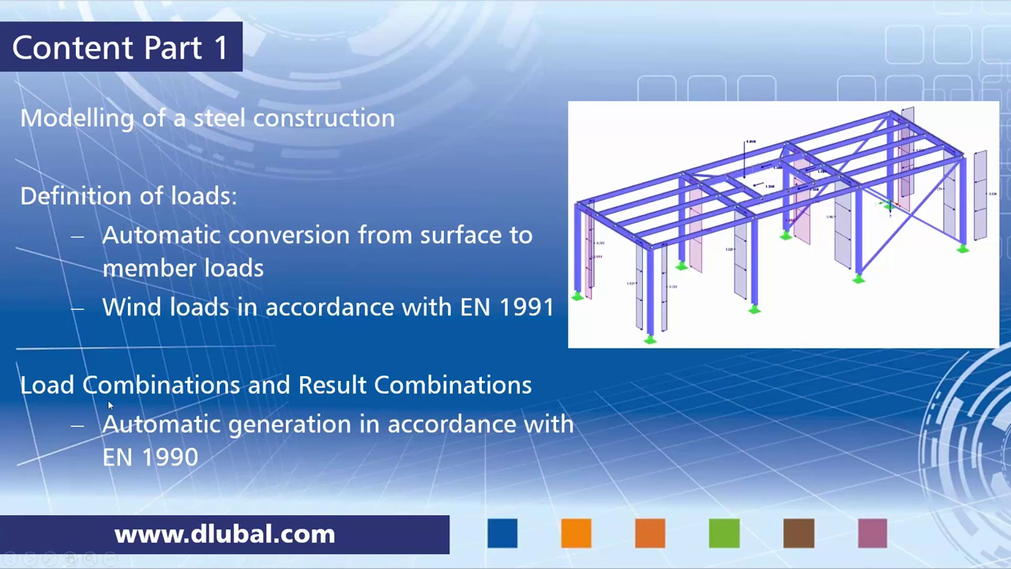
left_click(651, 451)
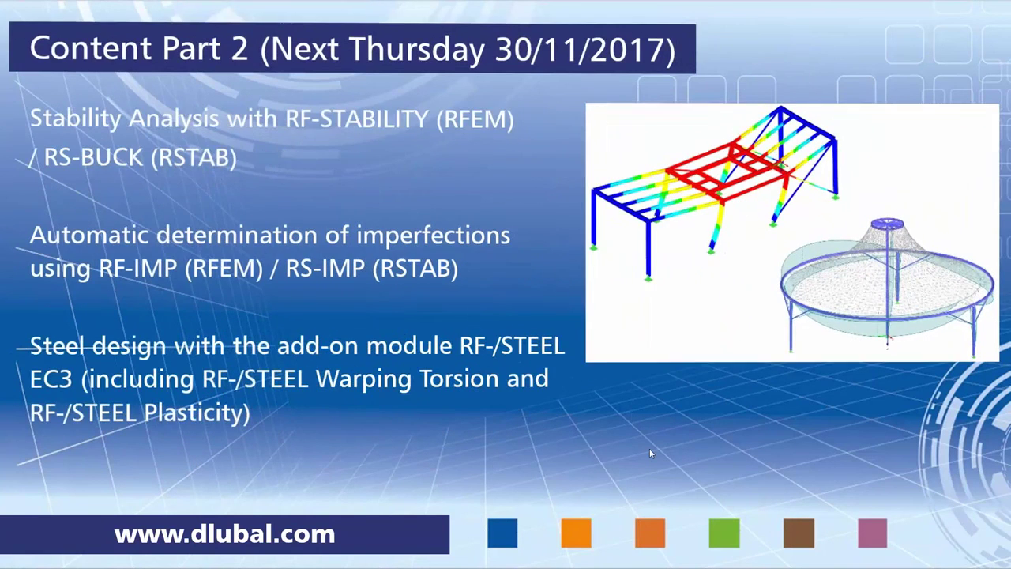